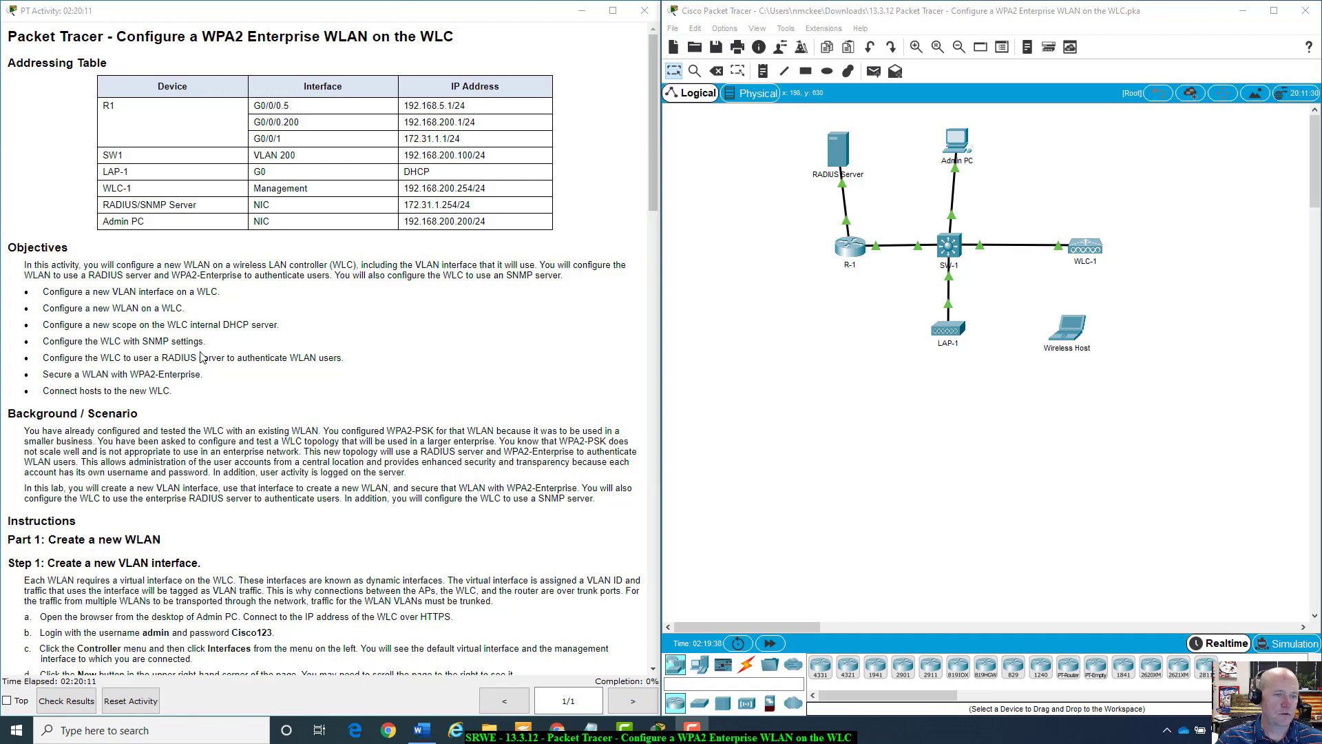
Read through the lab instructions, marking the R1 interface addresses in the table.
scroll(160, 351, "down", 11)
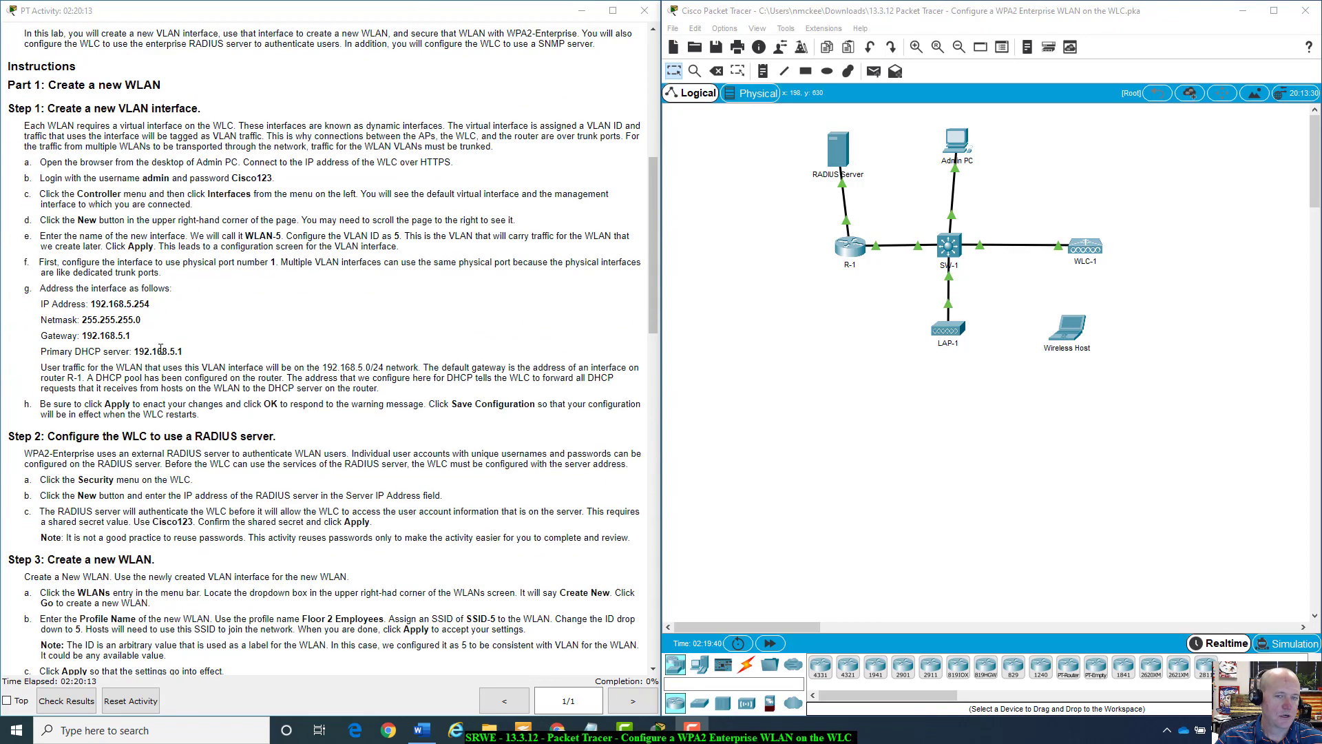
scroll(160, 349, "down", 13)
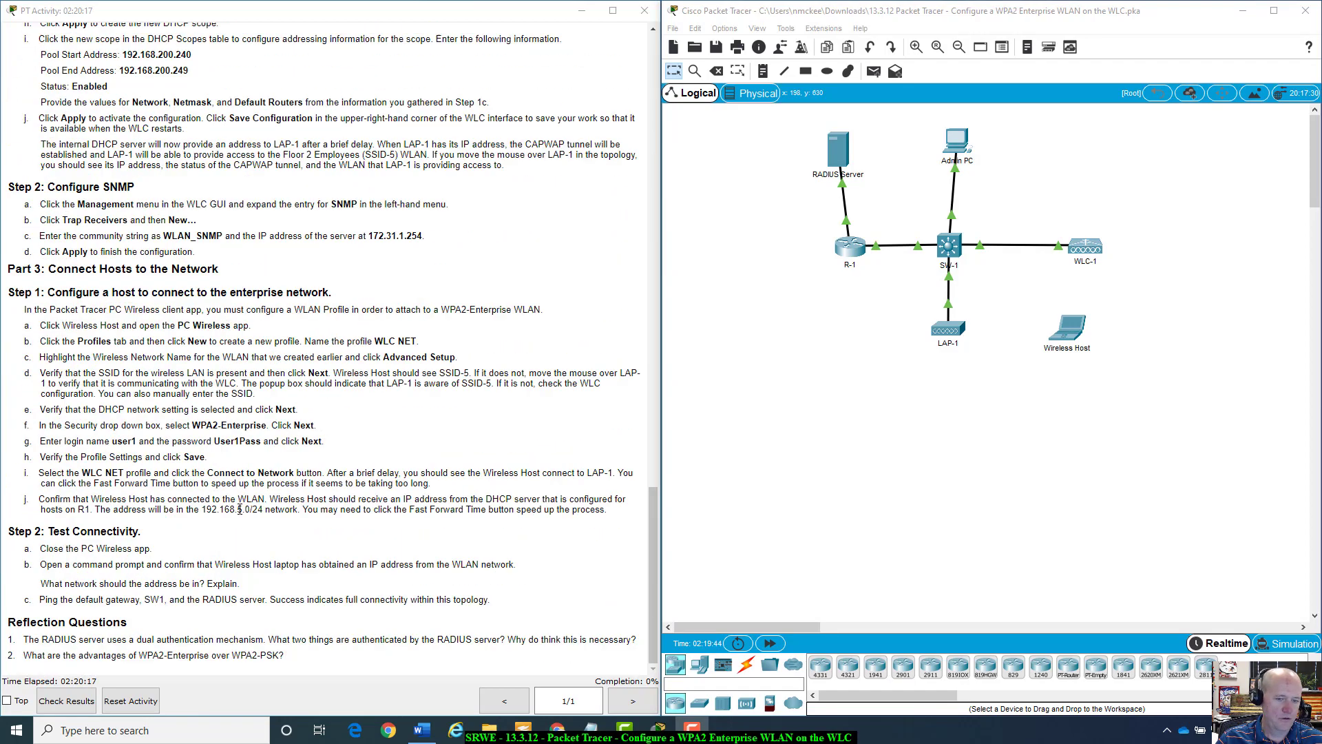
scroll(240, 509, "up", 20)
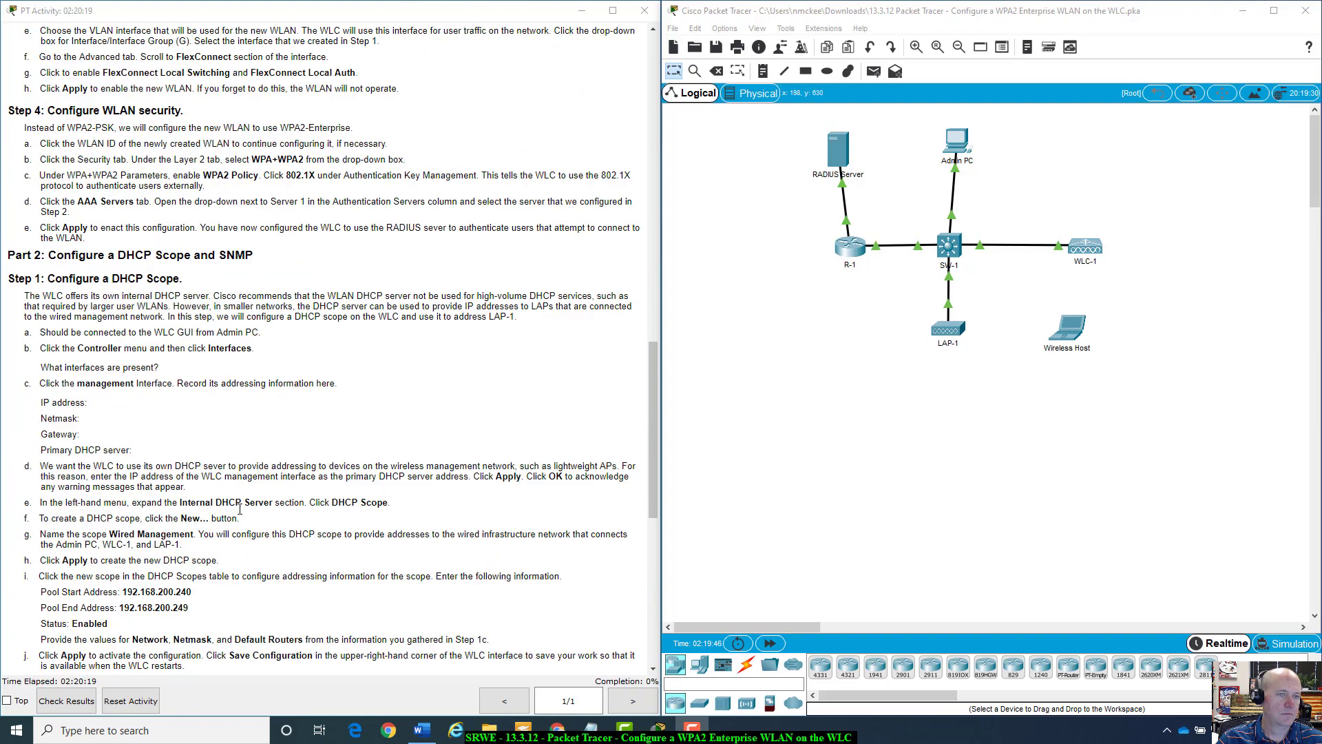
scroll(240, 509, "up", 4)
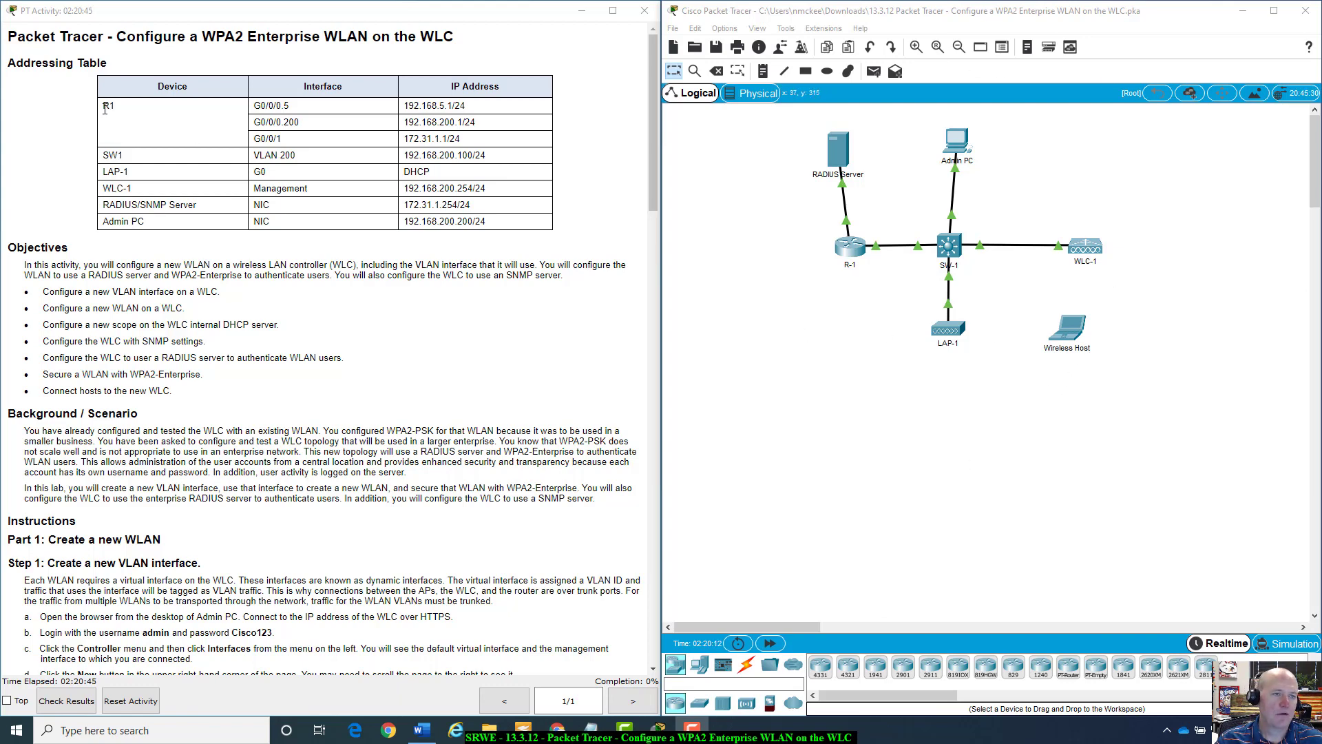
left_click(214, 88)
left_click_drag(259, 97, 490, 121)
left_click(256, 112)
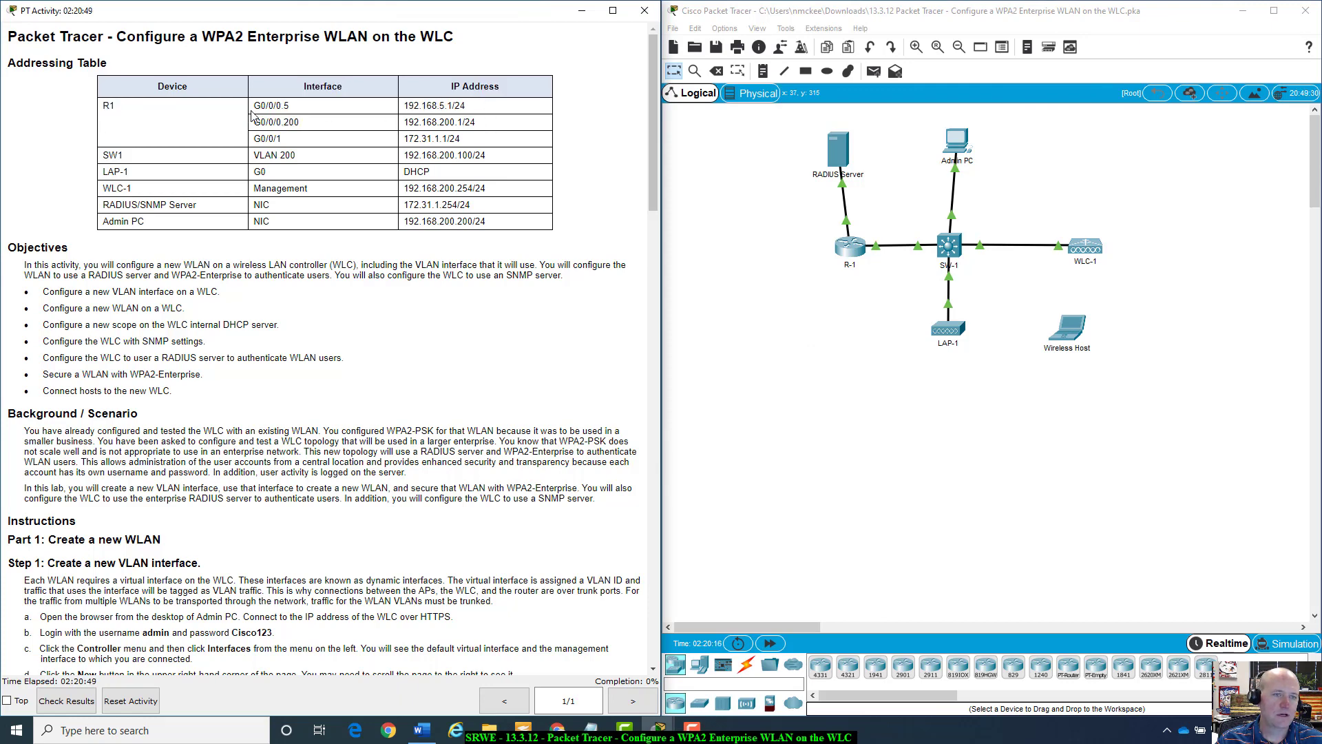
left_click_drag(277, 105, 282, 105)
left_click(274, 124)
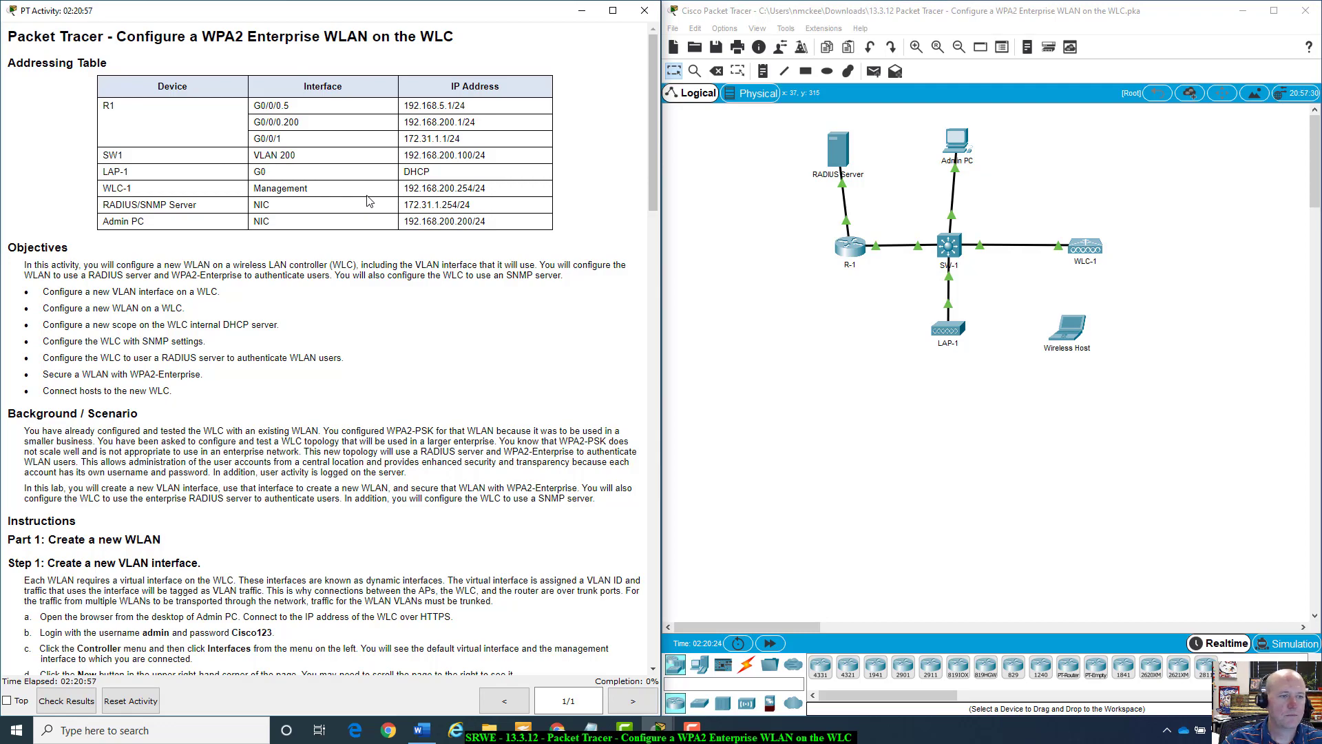
scroll(74, 262, "down", 1)
scroll(74, 263, "up", 1)
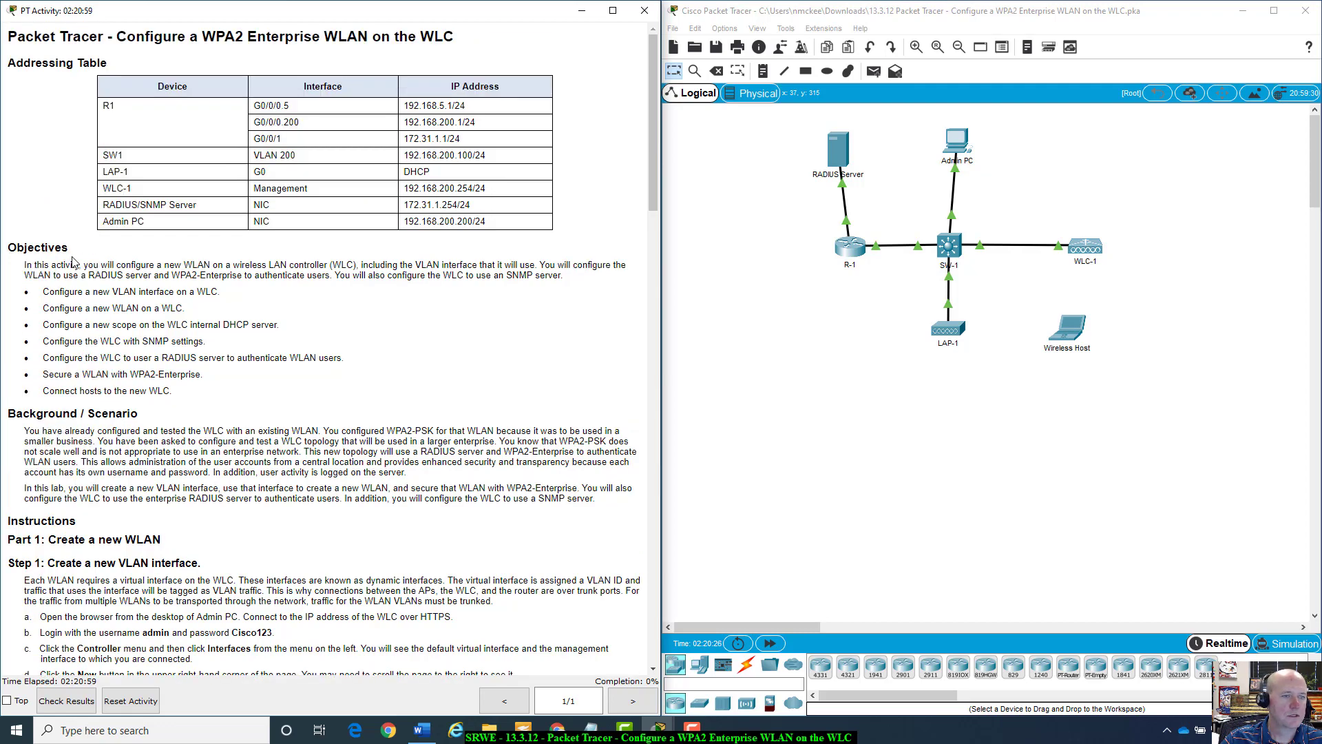
scroll(74, 262, "down", 4)
scroll(74, 263, "up", 1)
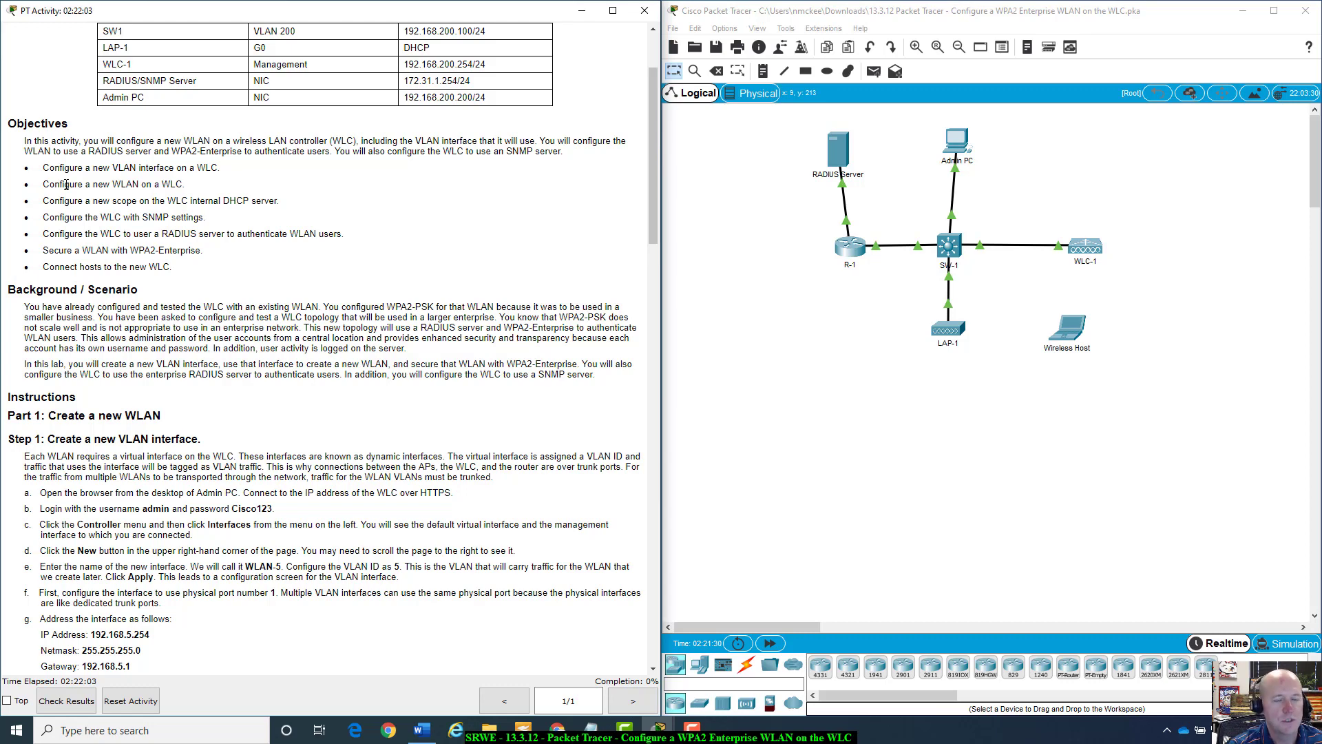
scroll(155, 338, "down", 4)
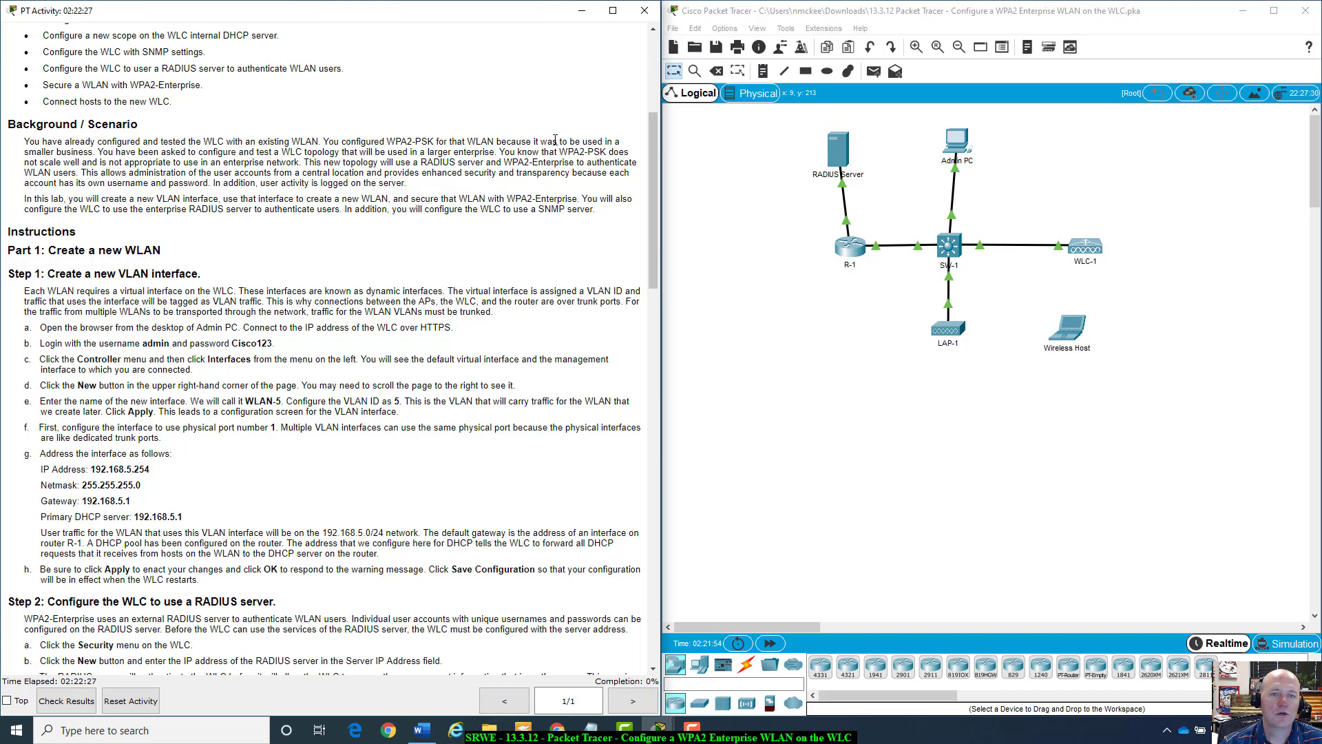
scroll(555, 147, "down", 3)
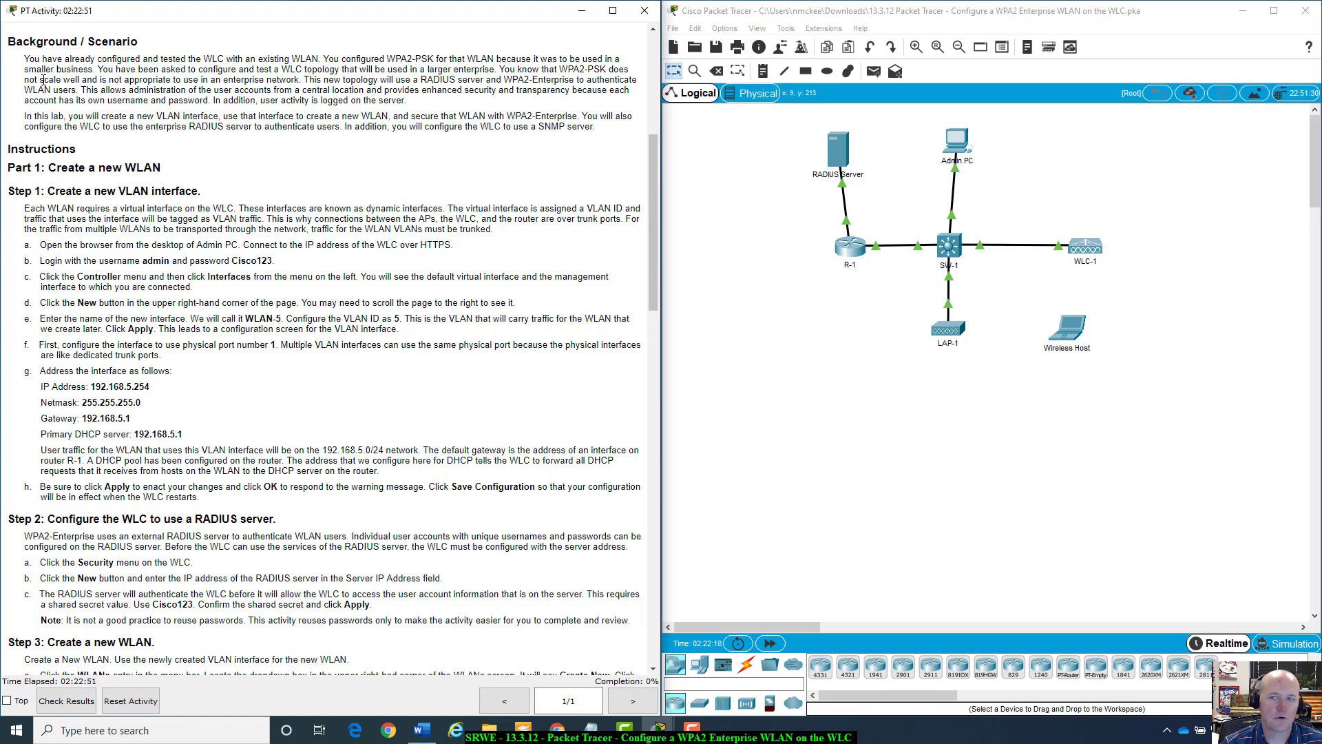
scroll(162, 129, "down", 1)
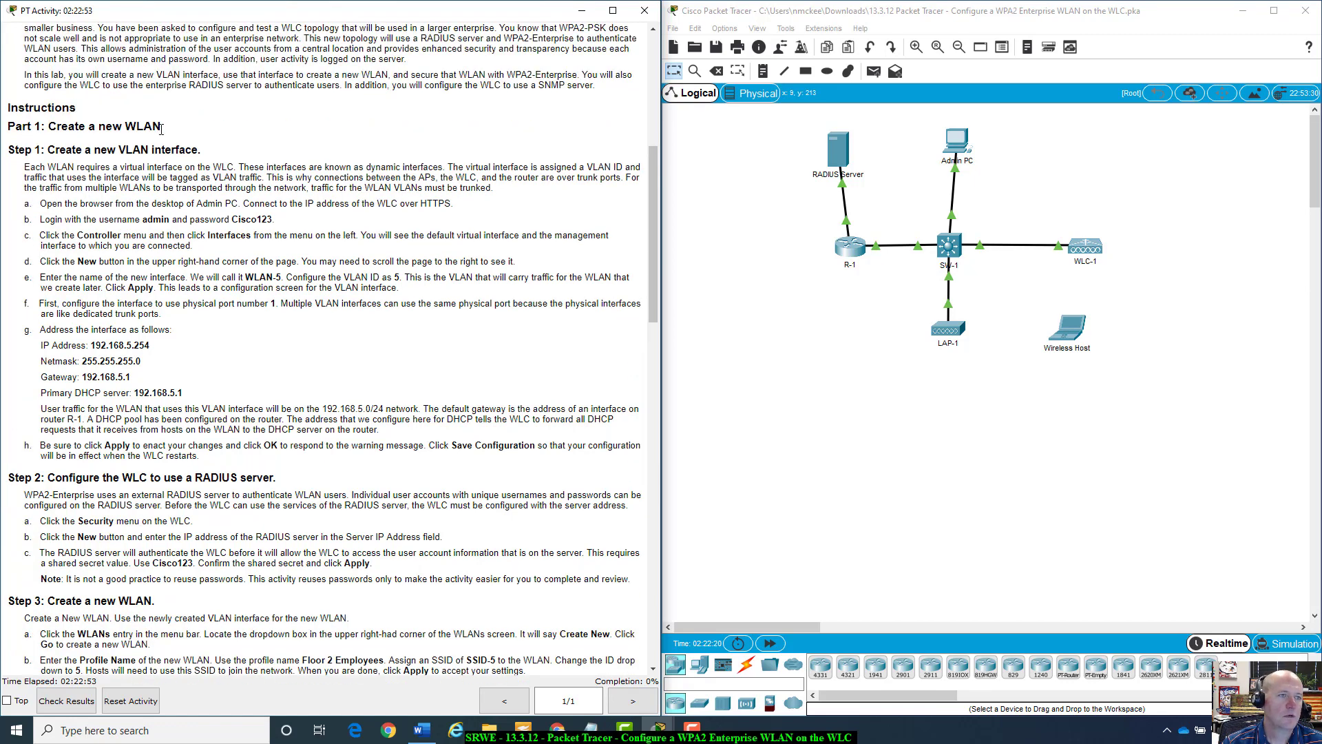
scroll(162, 130, "down", 1)
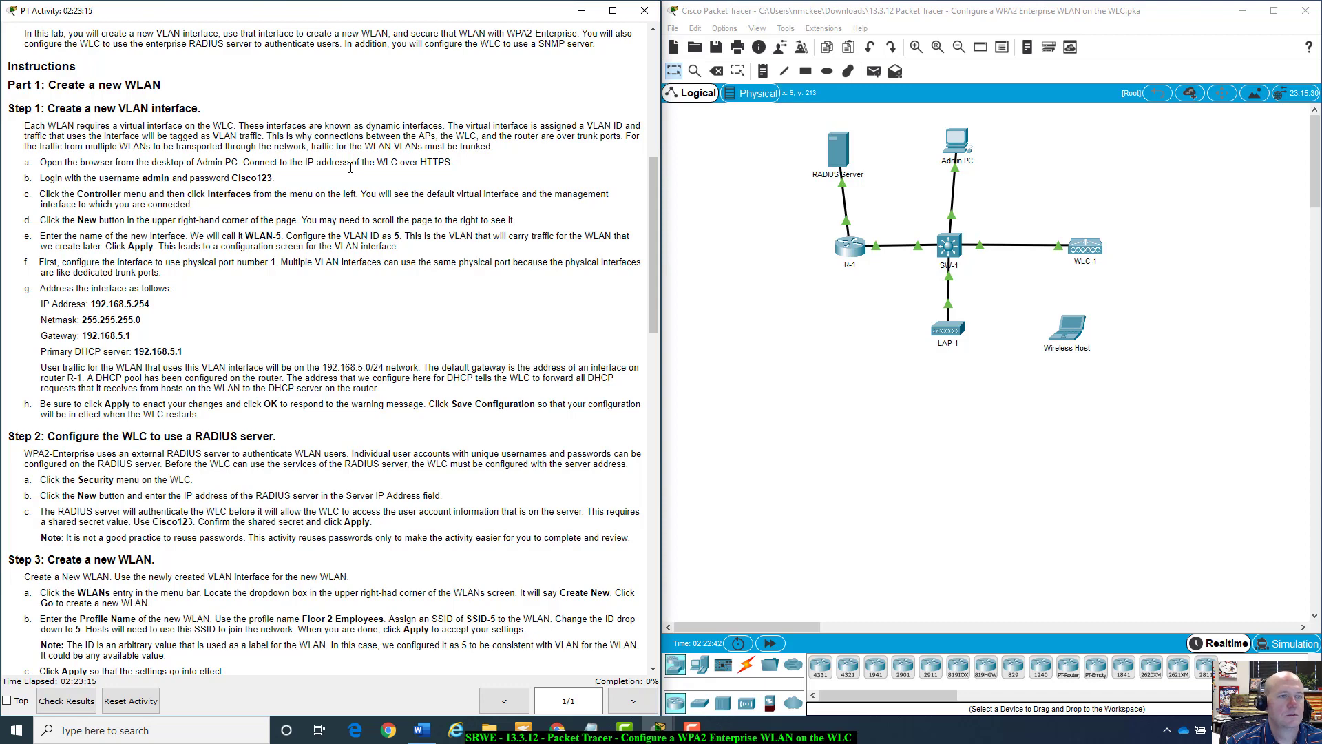
scroll(351, 167, "down", 1)
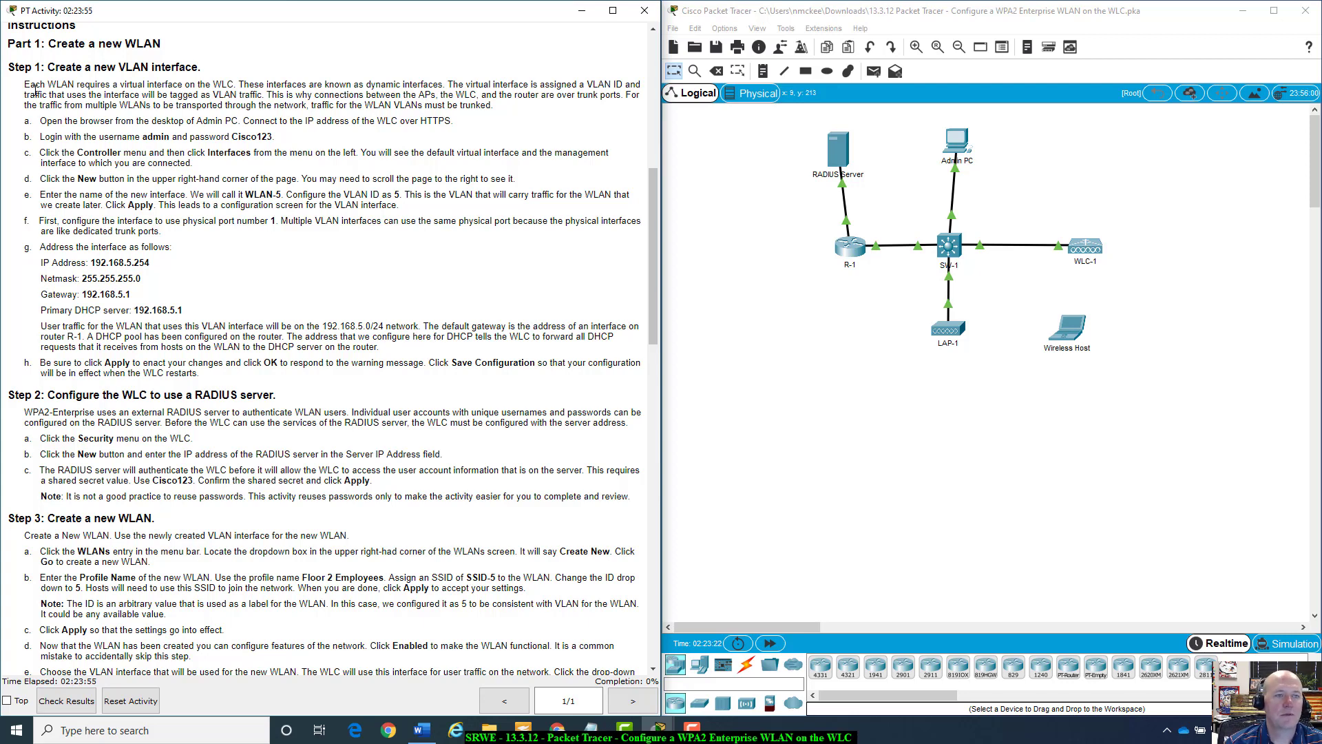
Open the Admin PC window, widen it and launch its Web Browser.
left_click(957, 143)
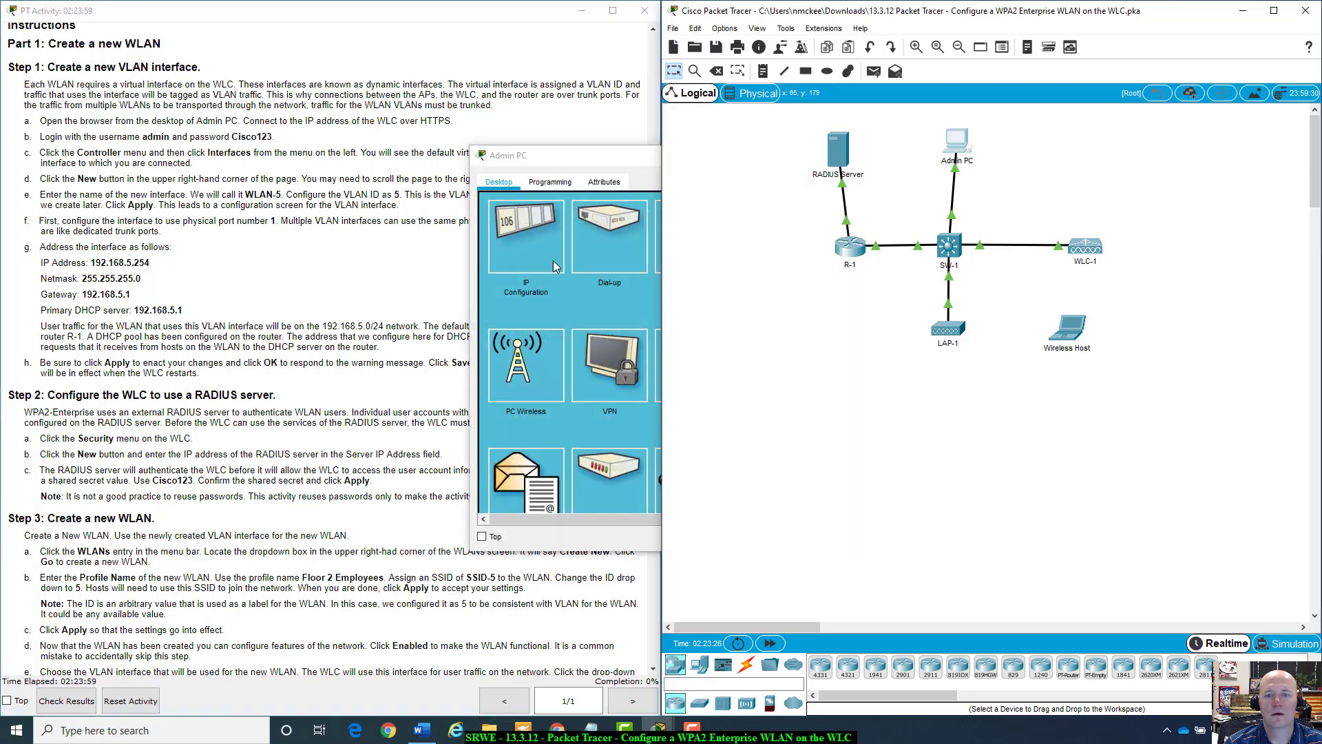
left_click_drag(588, 164, 803, 155)
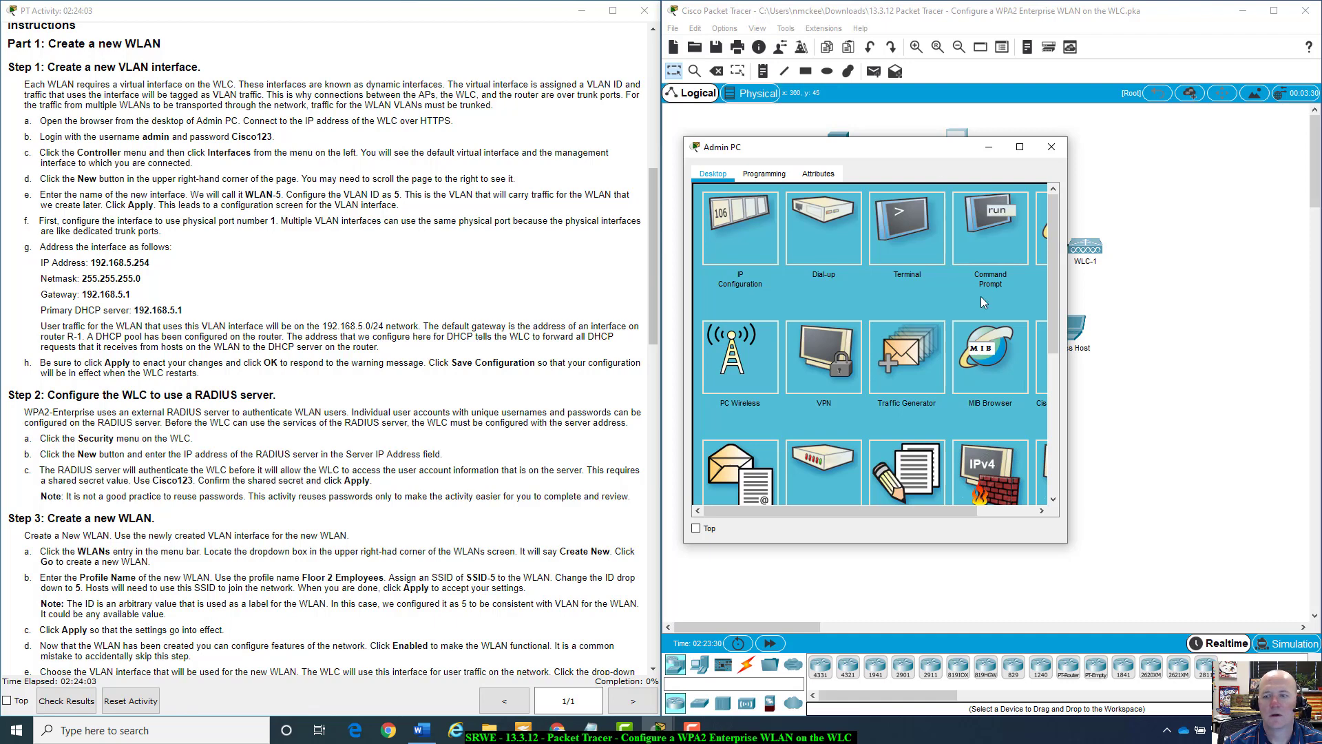
left_click_drag(1068, 474, 1163, 474)
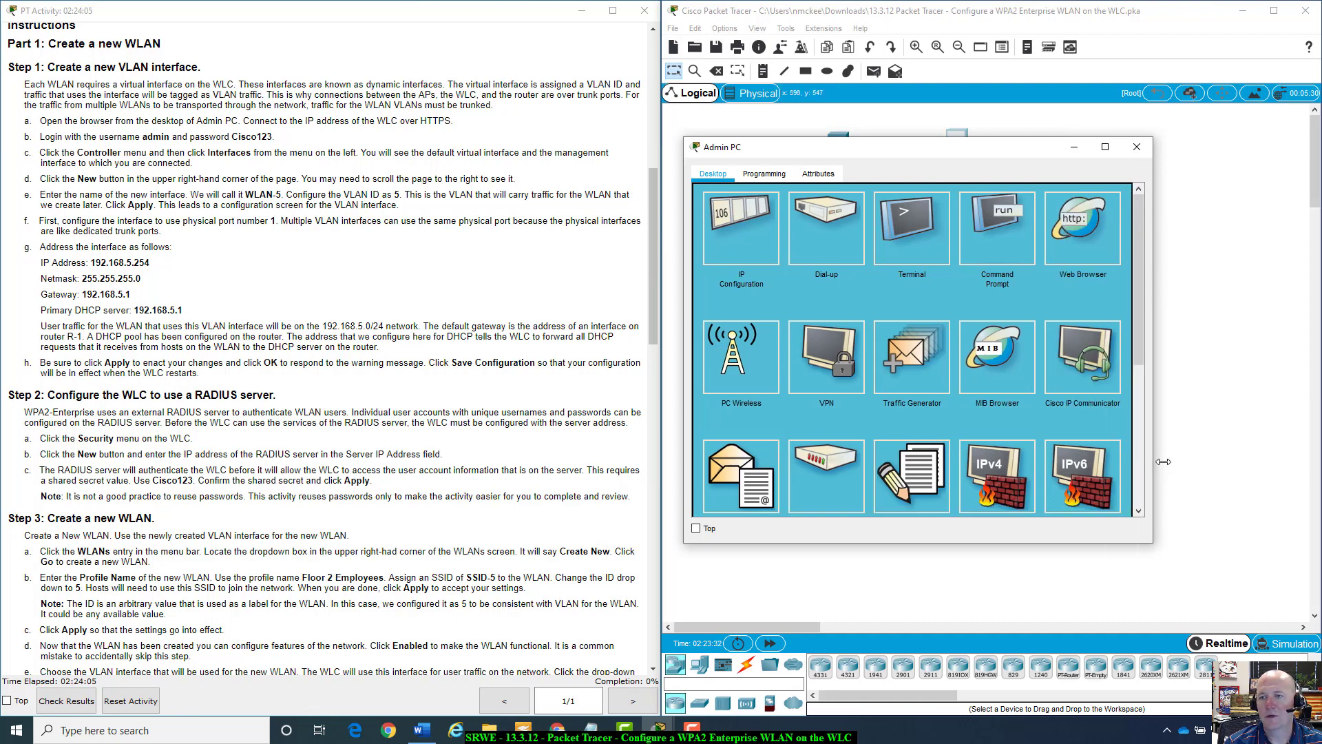
left_click(1084, 237)
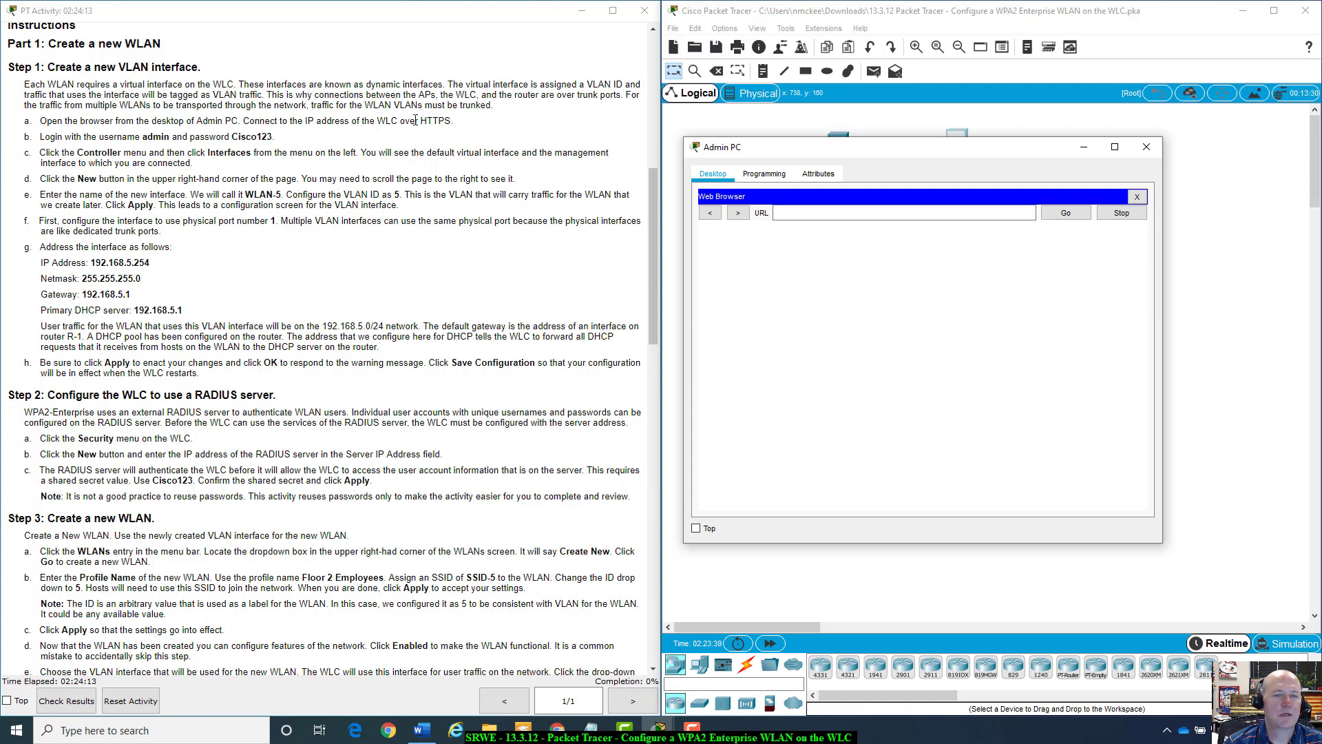
scroll(448, 144, "up", 3)
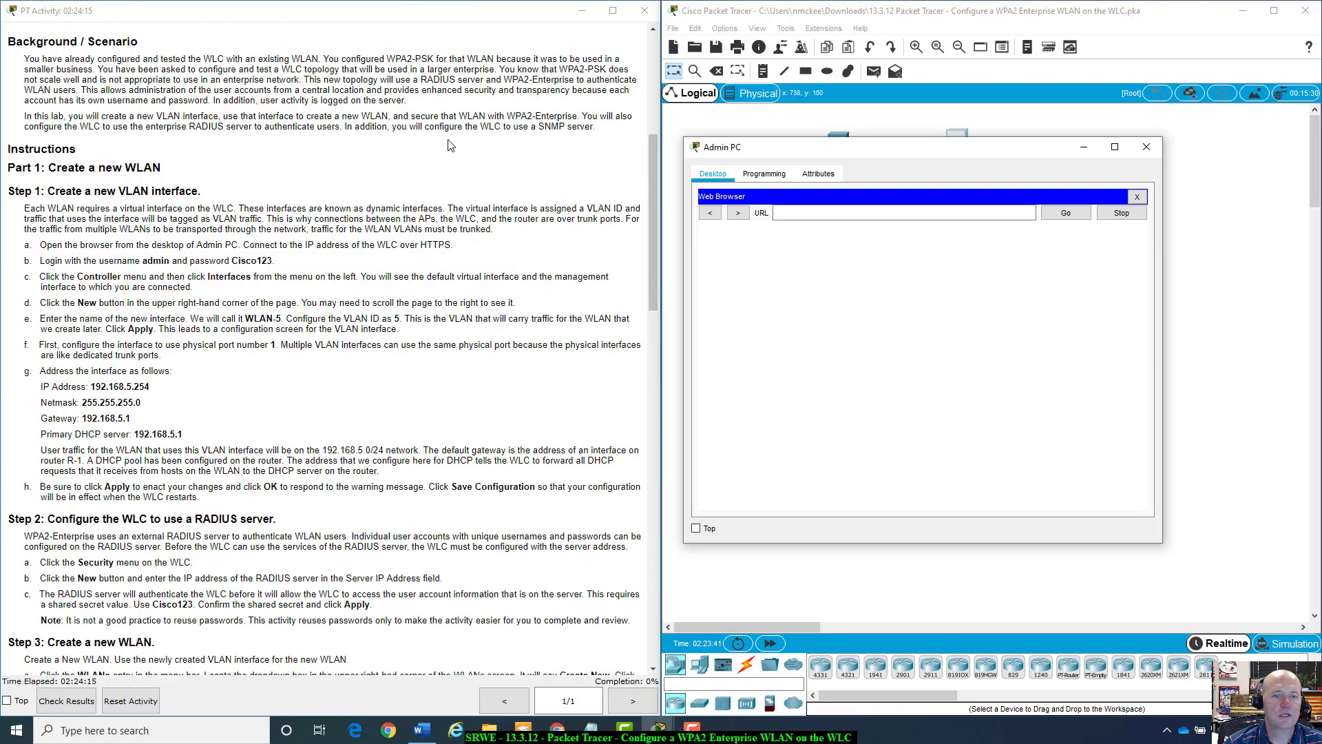
scroll(448, 145, "up", 9)
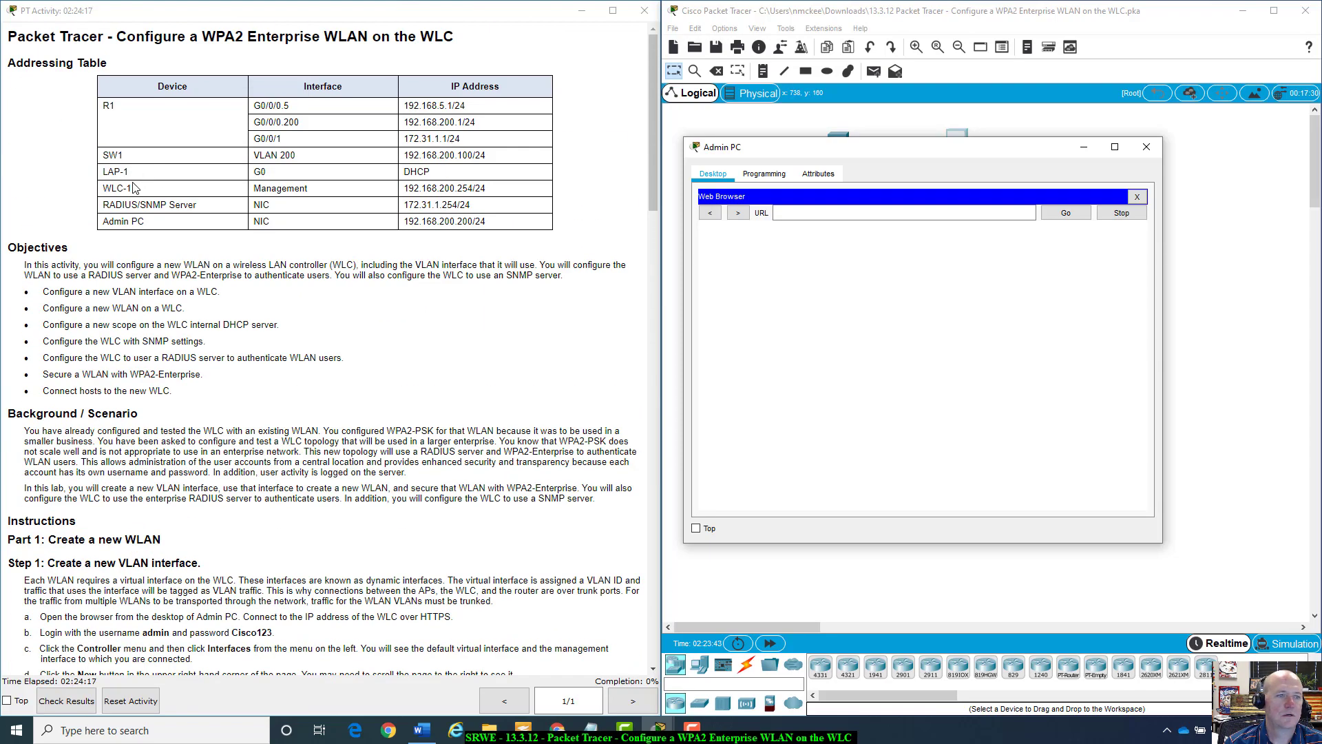
left_click(804, 214)
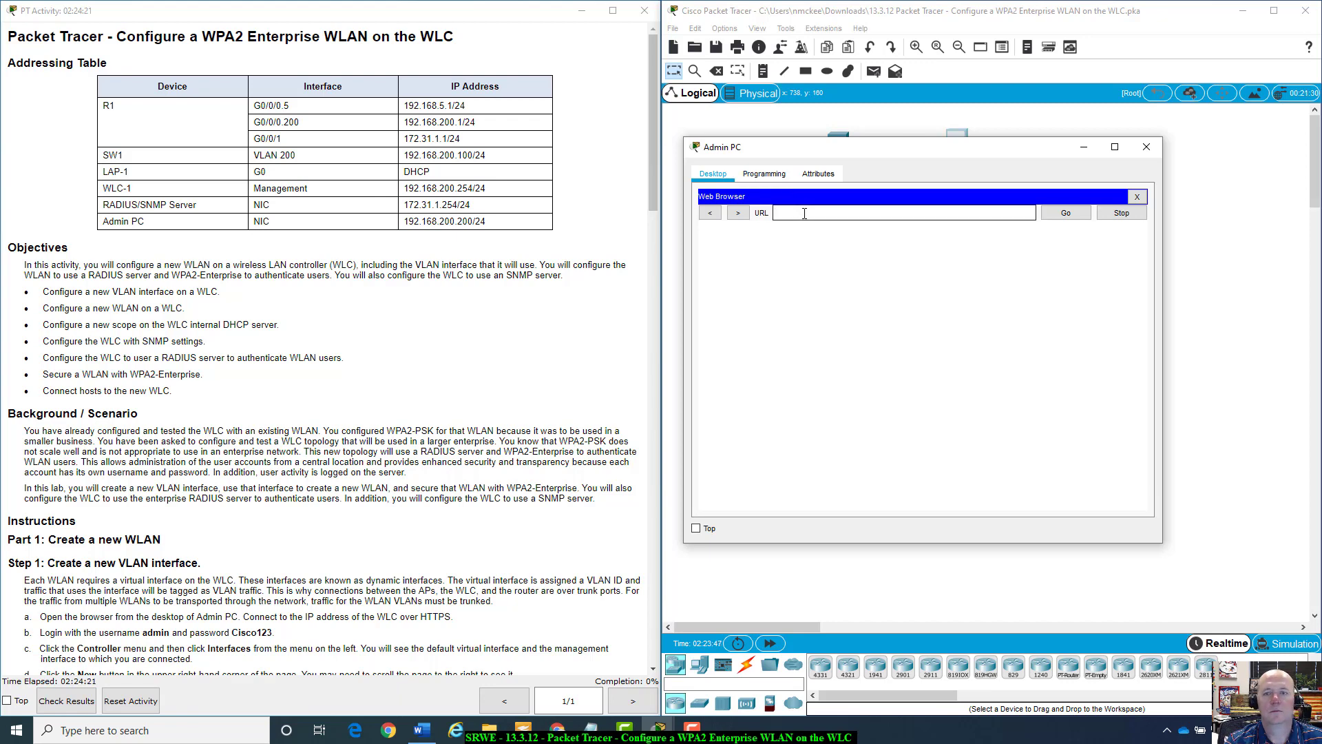
type("https")
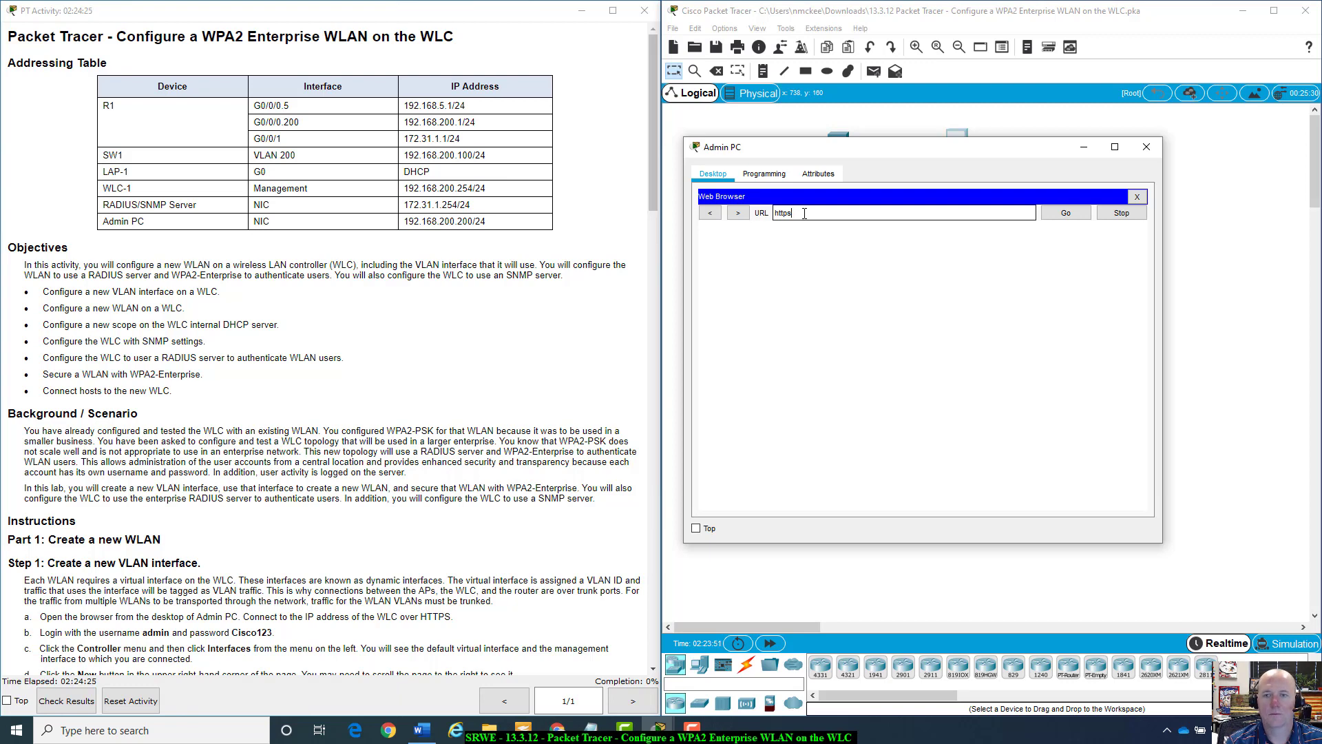
type("://")
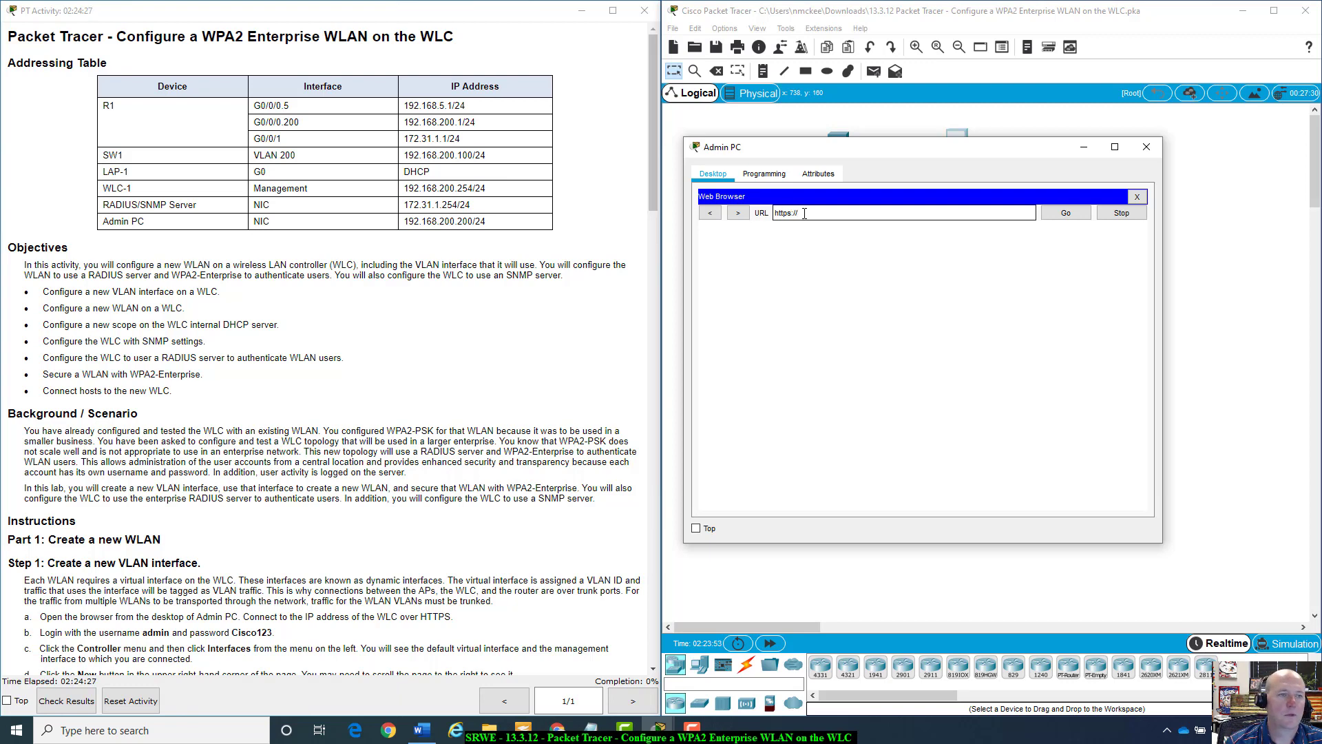
type("192.168")
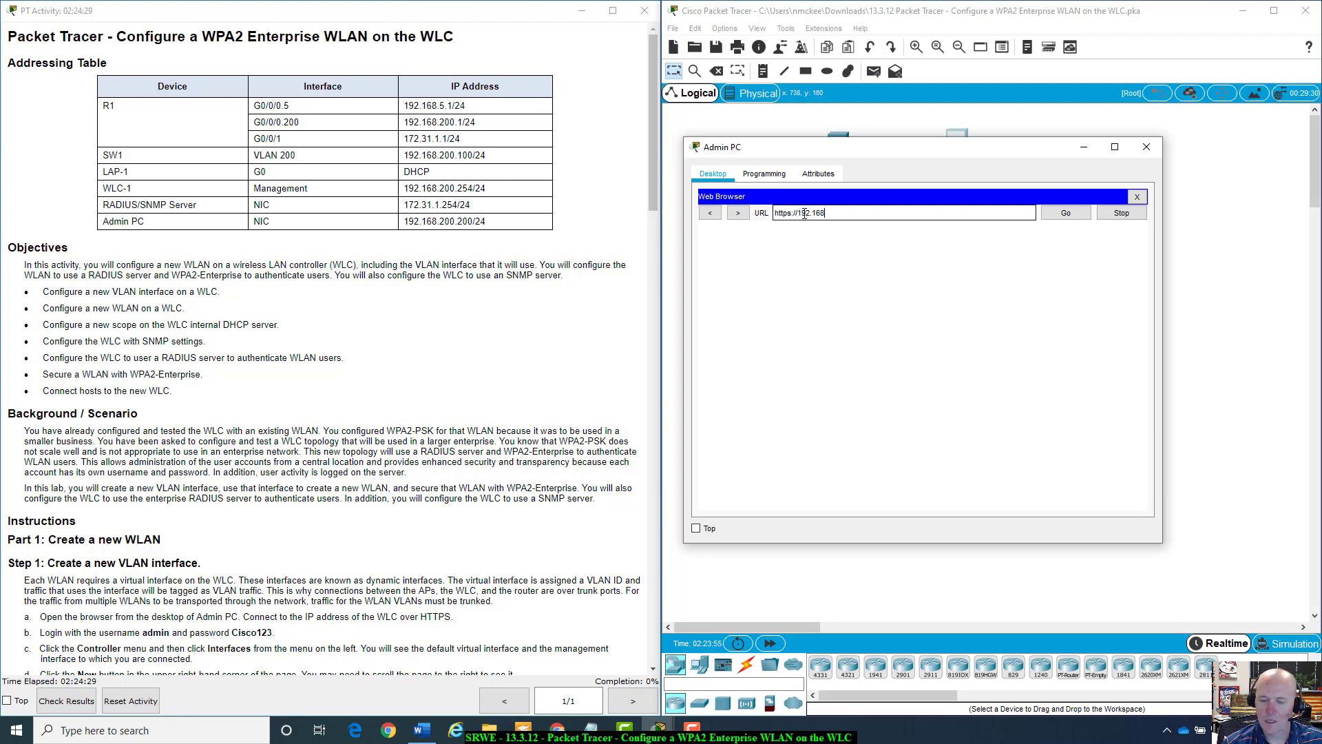
type(".")
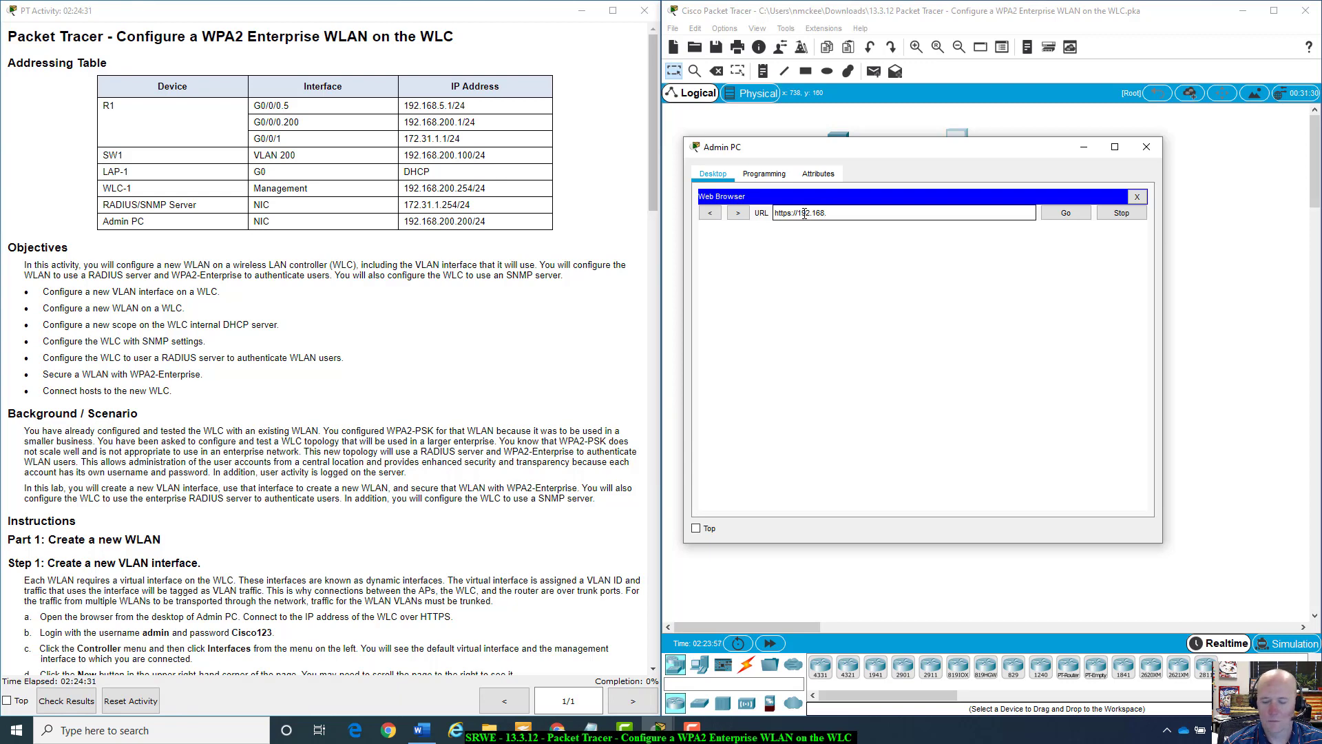
type("200.100")
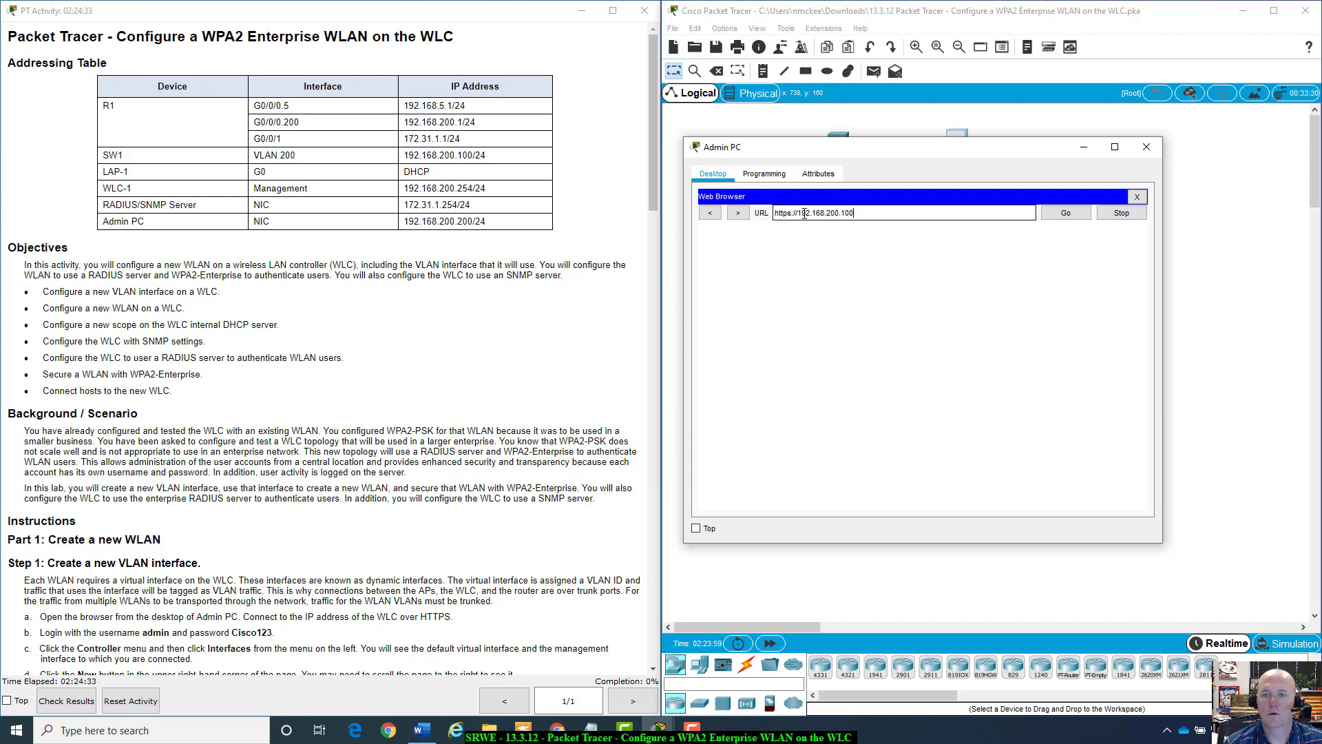
key("Return")
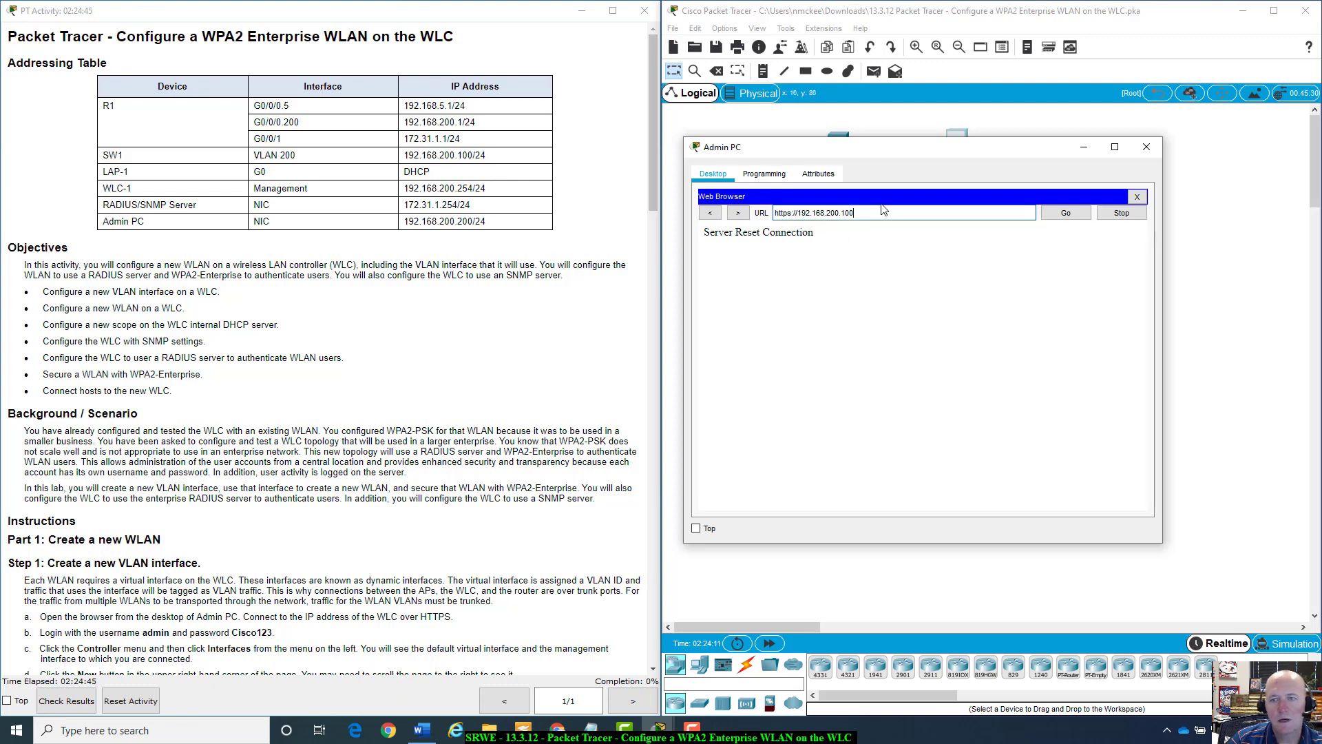
key("BackSpace")
key("BackSpace")
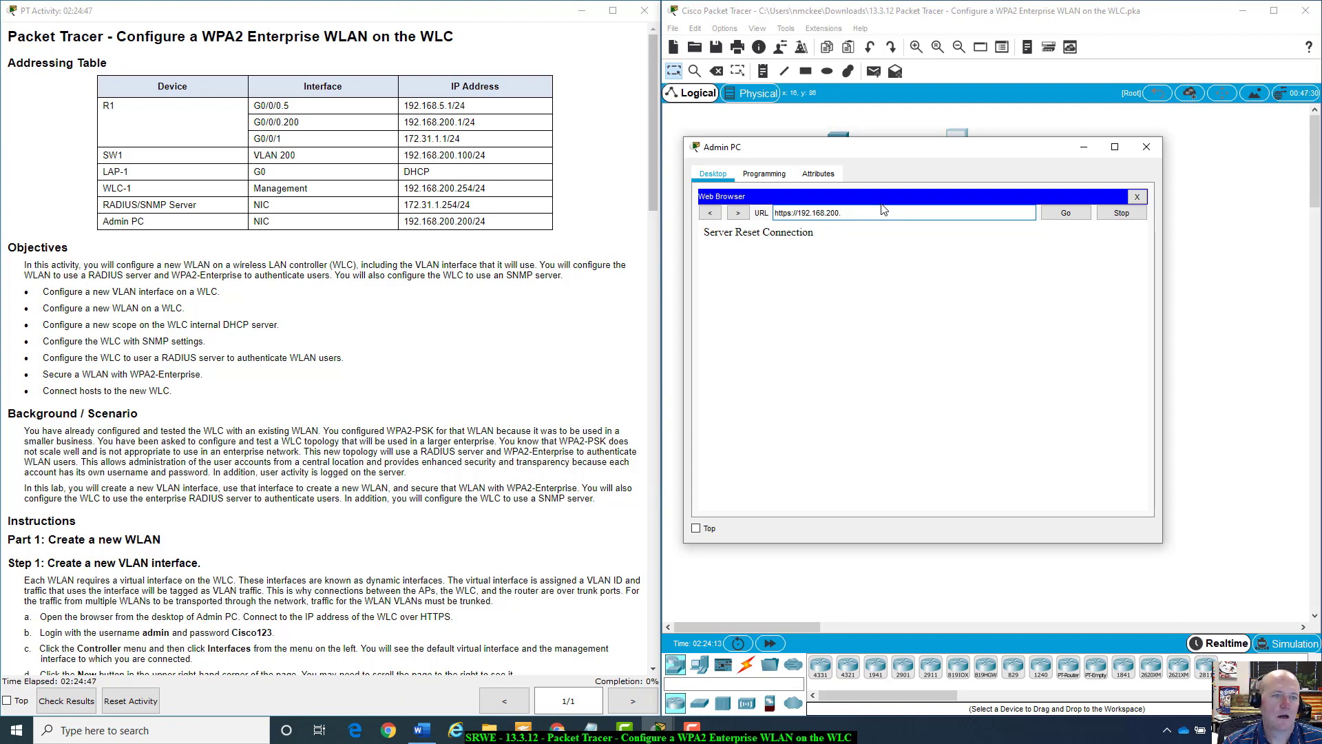
type("254")
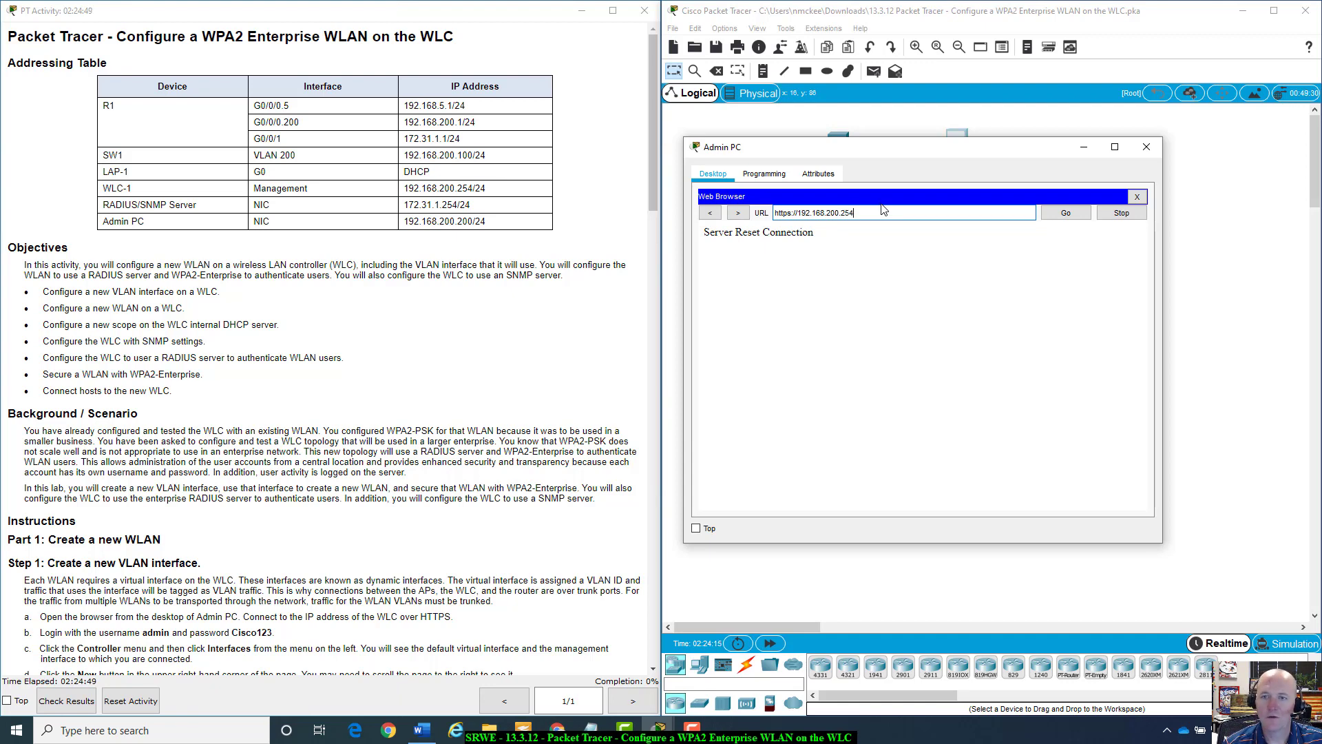
key("Return")
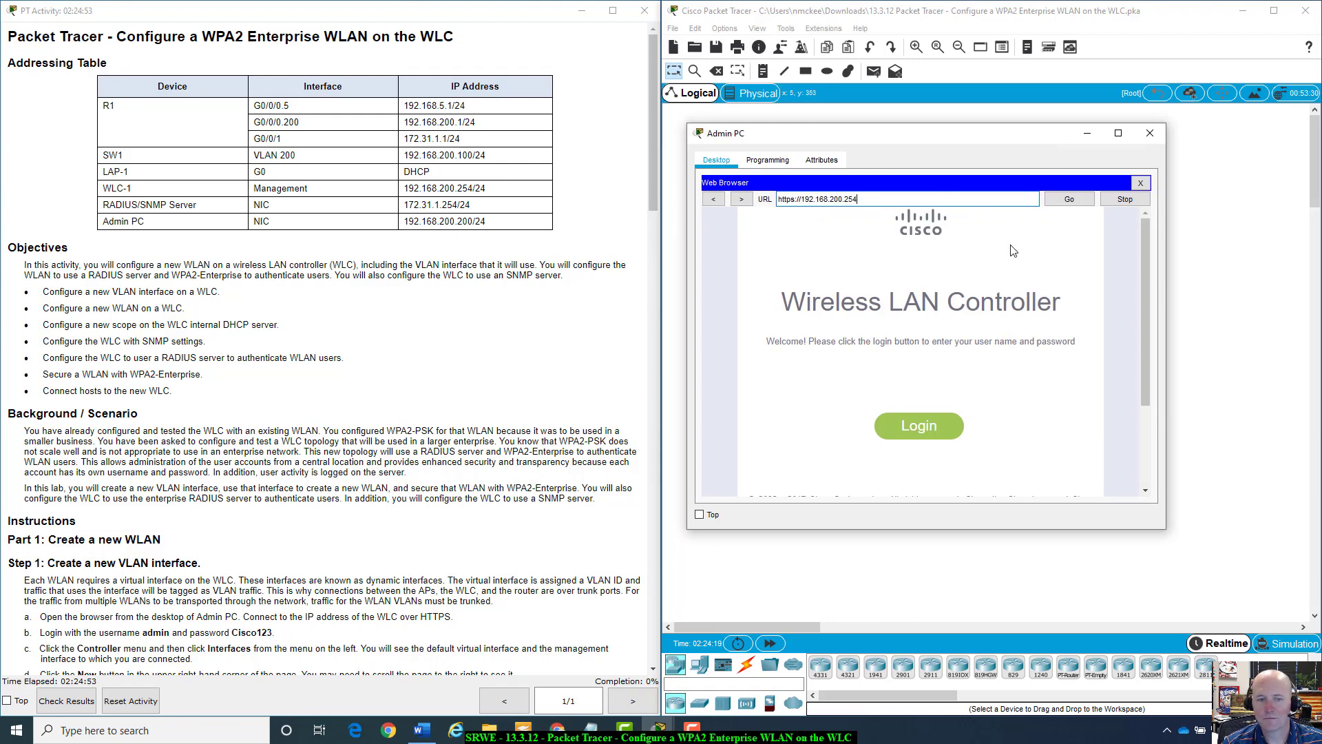
Sign in to the controller with the admin username and administrator password.
scroll(183, 484, "down", 5)
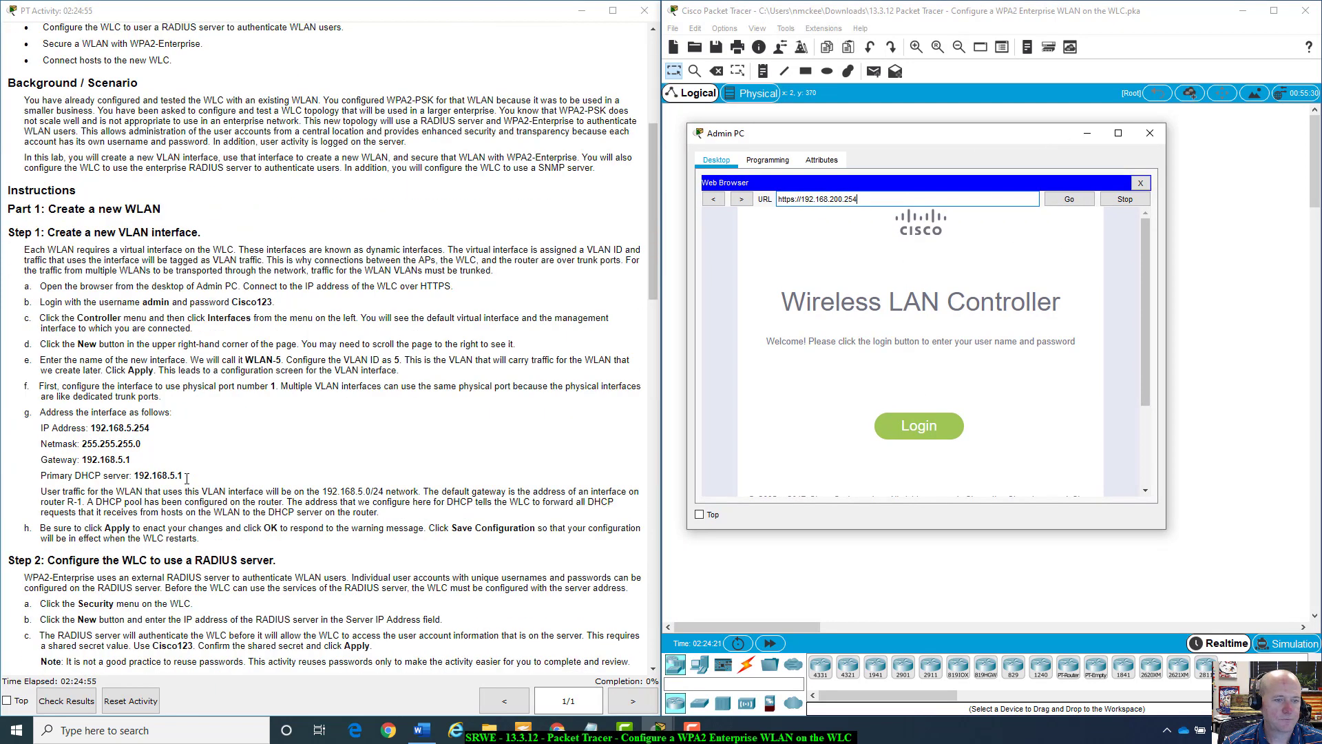
left_click_drag(40, 286, 470, 296)
scroll(470, 297, "down", 4)
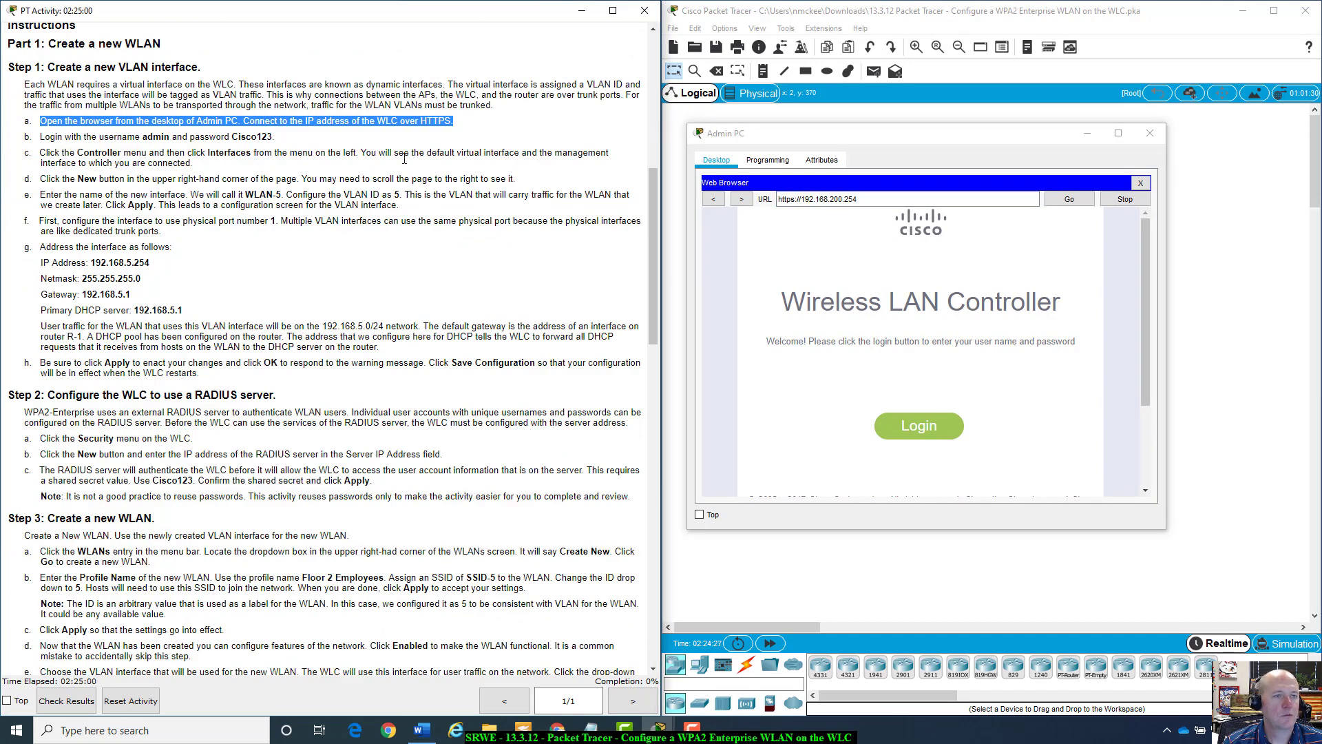
left_click(919, 426)
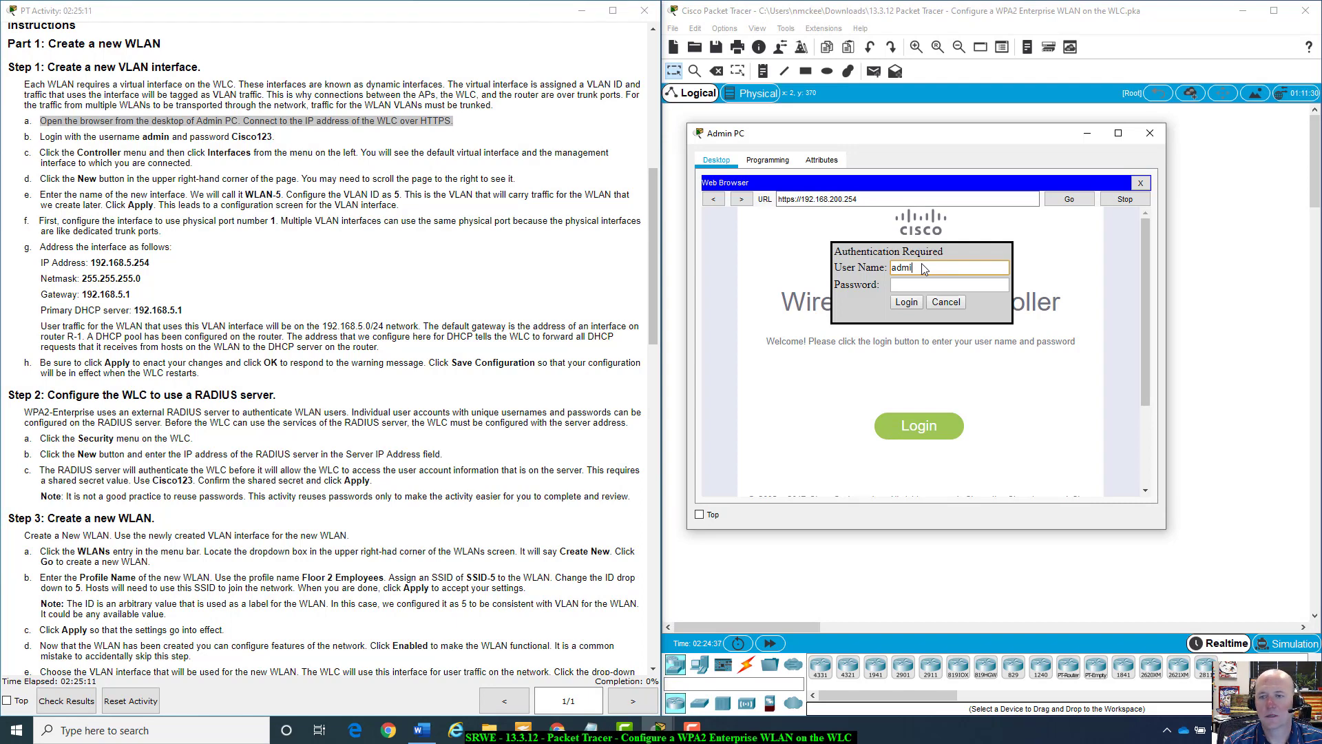
type("n")
key("Tab")
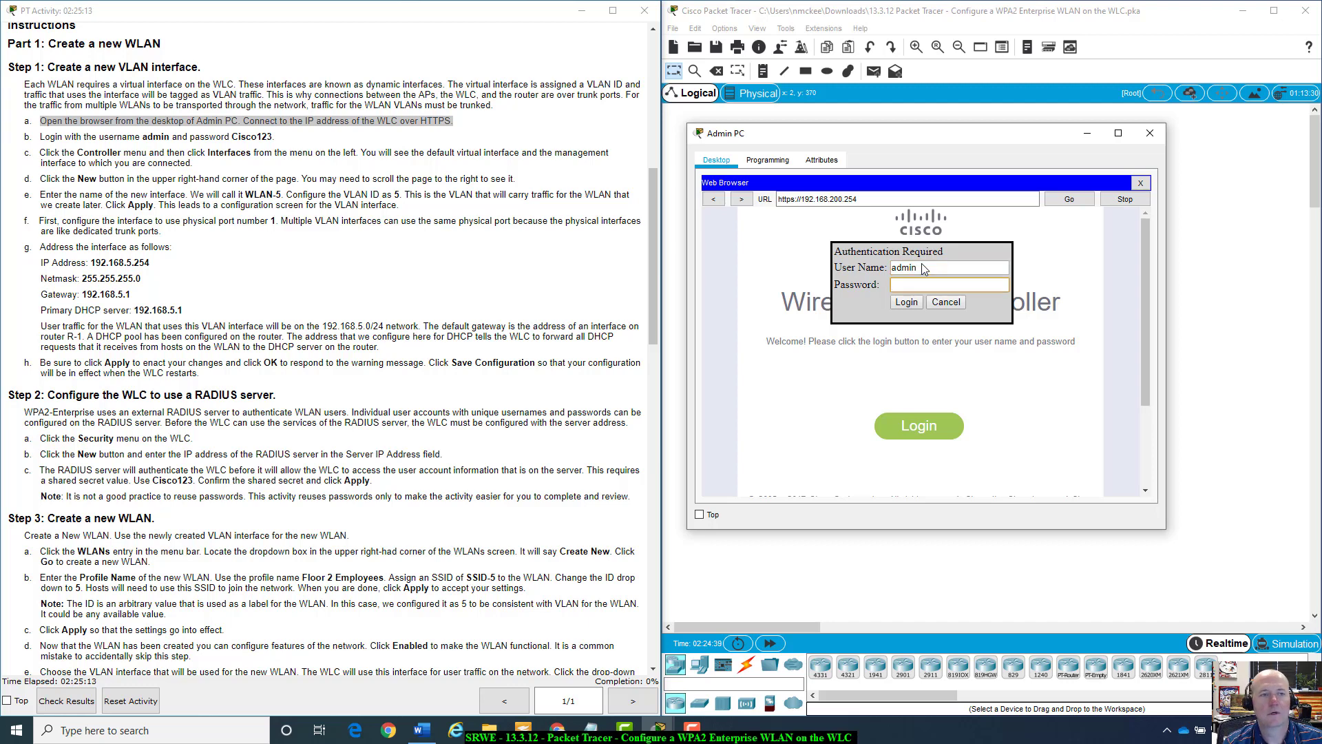
type("C")
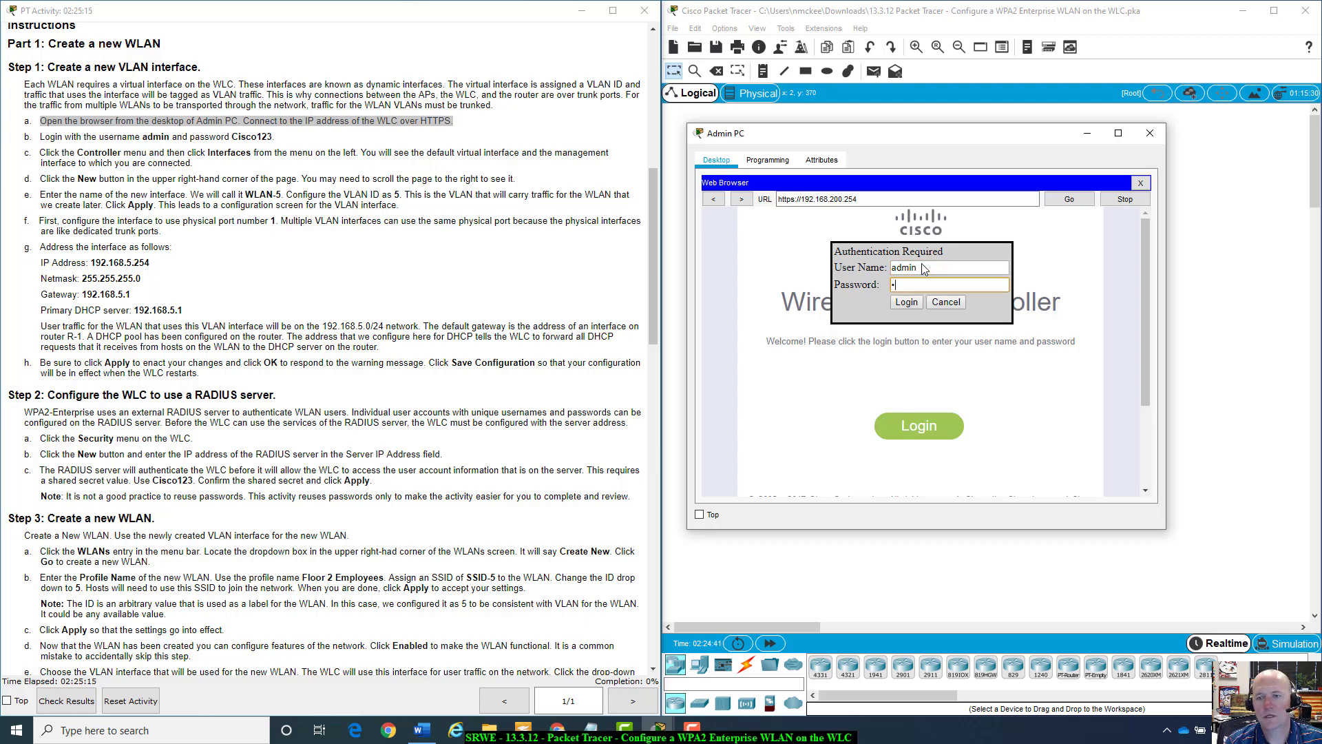
type("isco")
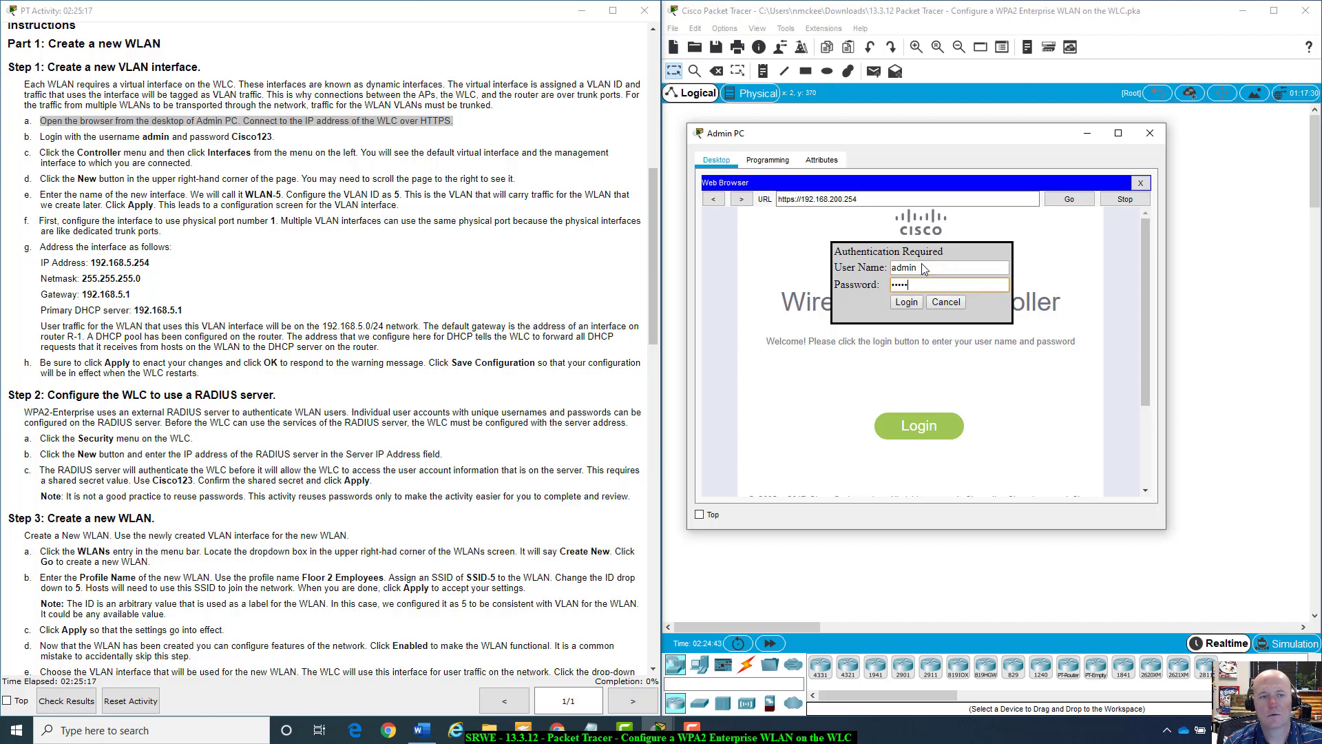
type("123")
key("Return")
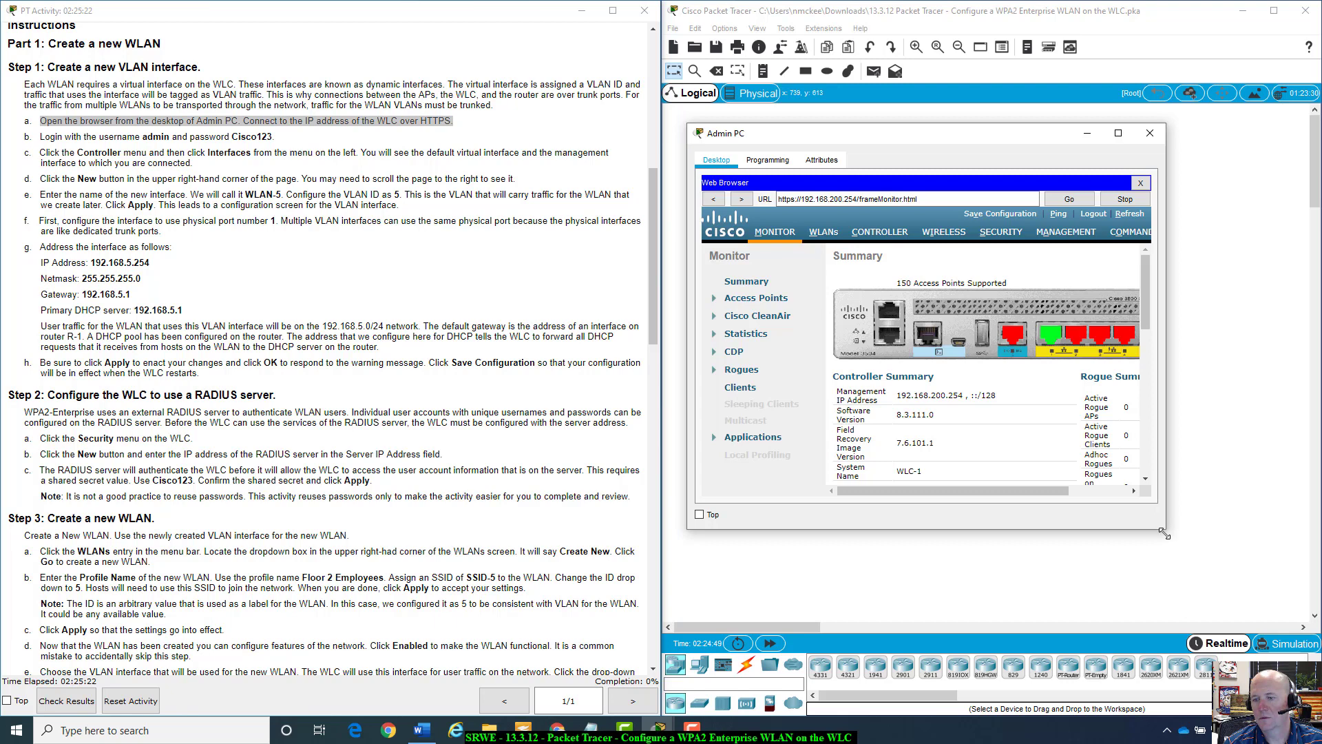
Enlarge the Admin PC window and go to CONTROLLER > Interfaces.
left_click_drag(1170, 527, 1276, 577)
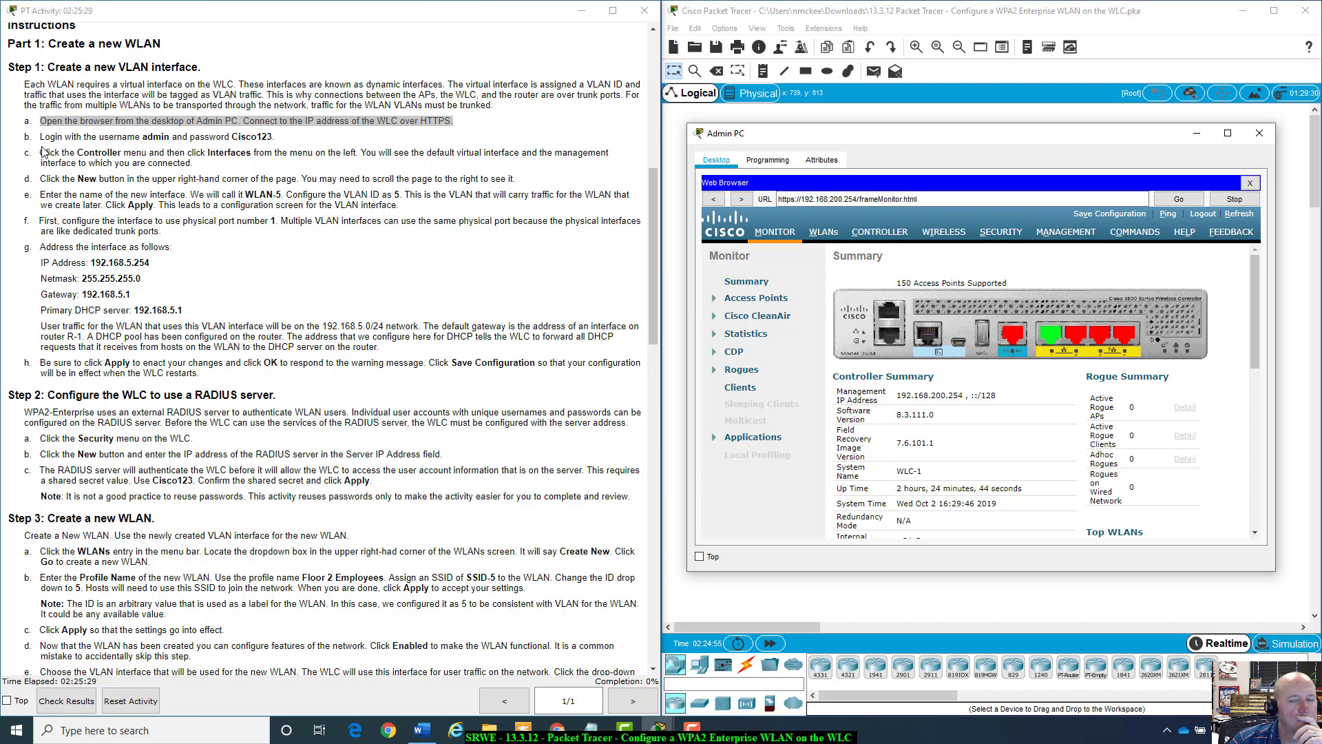
left_click_drag(38, 137, 106, 138)
left_click(107, 144)
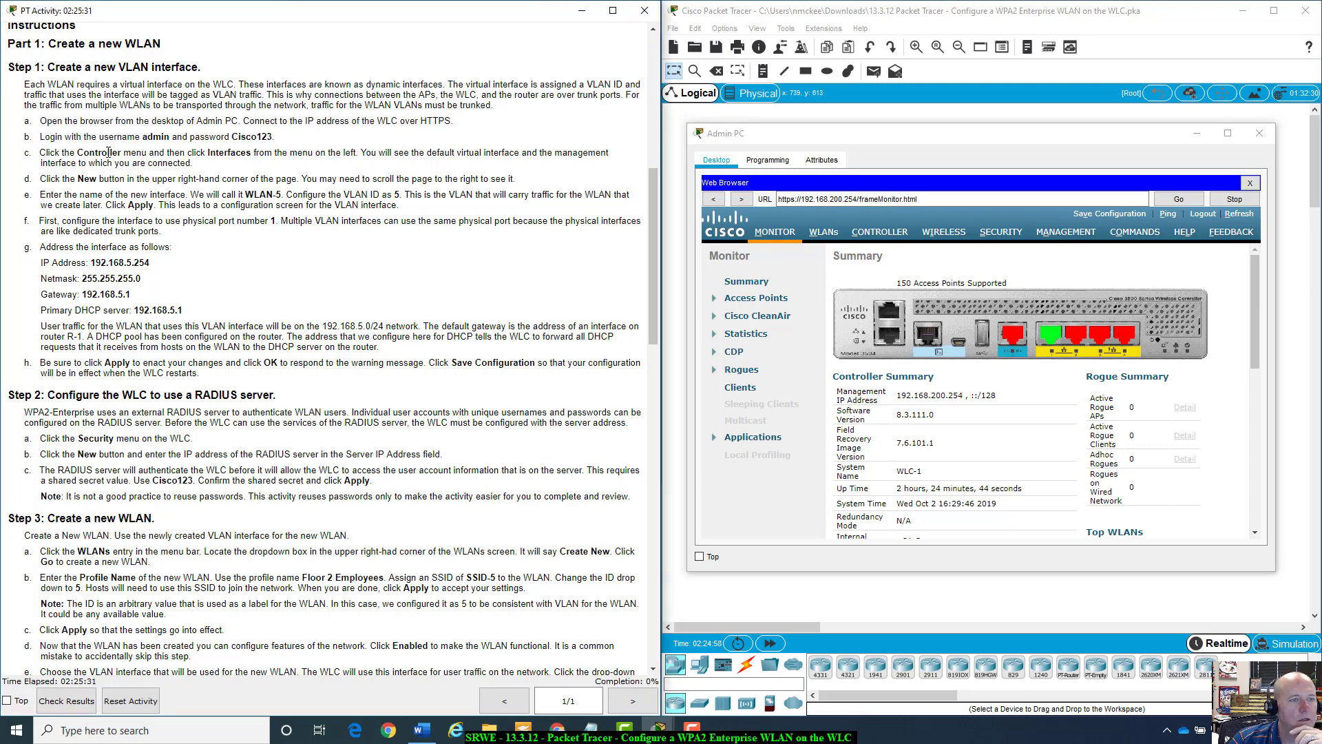
left_click(871, 234)
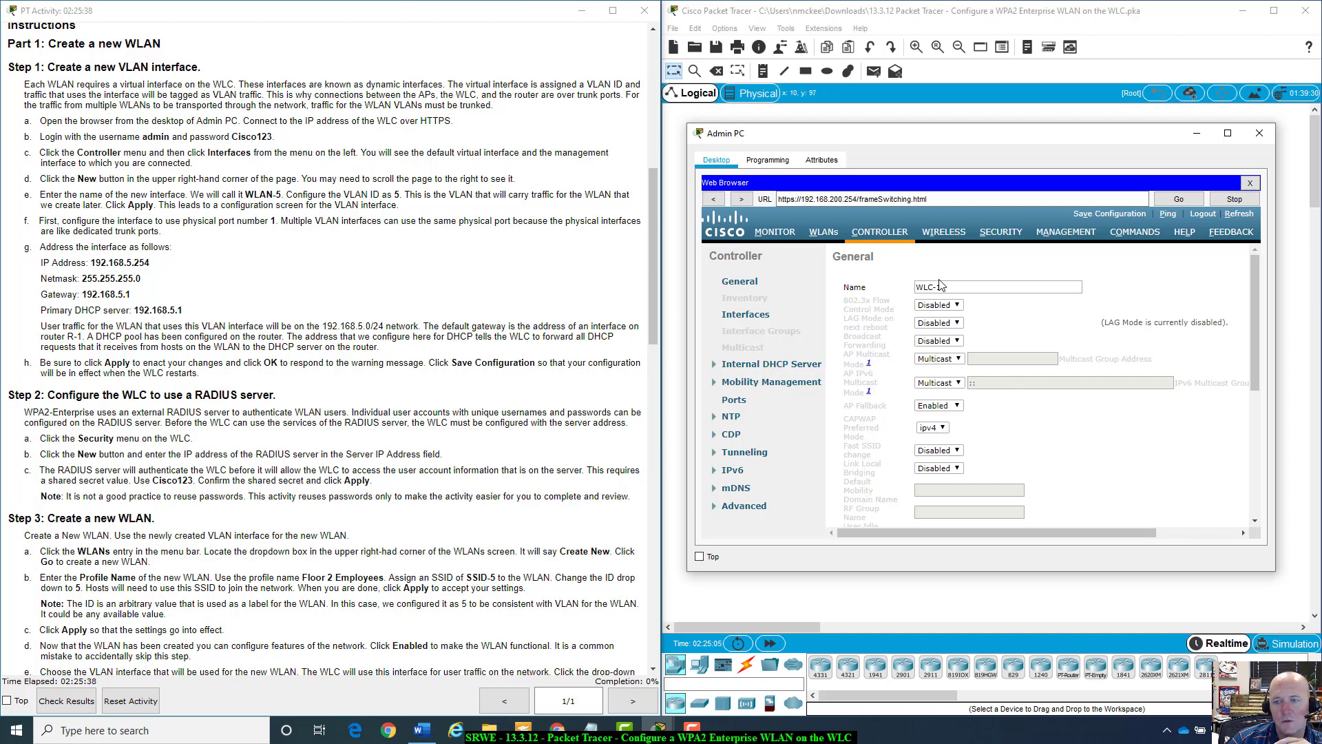
left_click(754, 320)
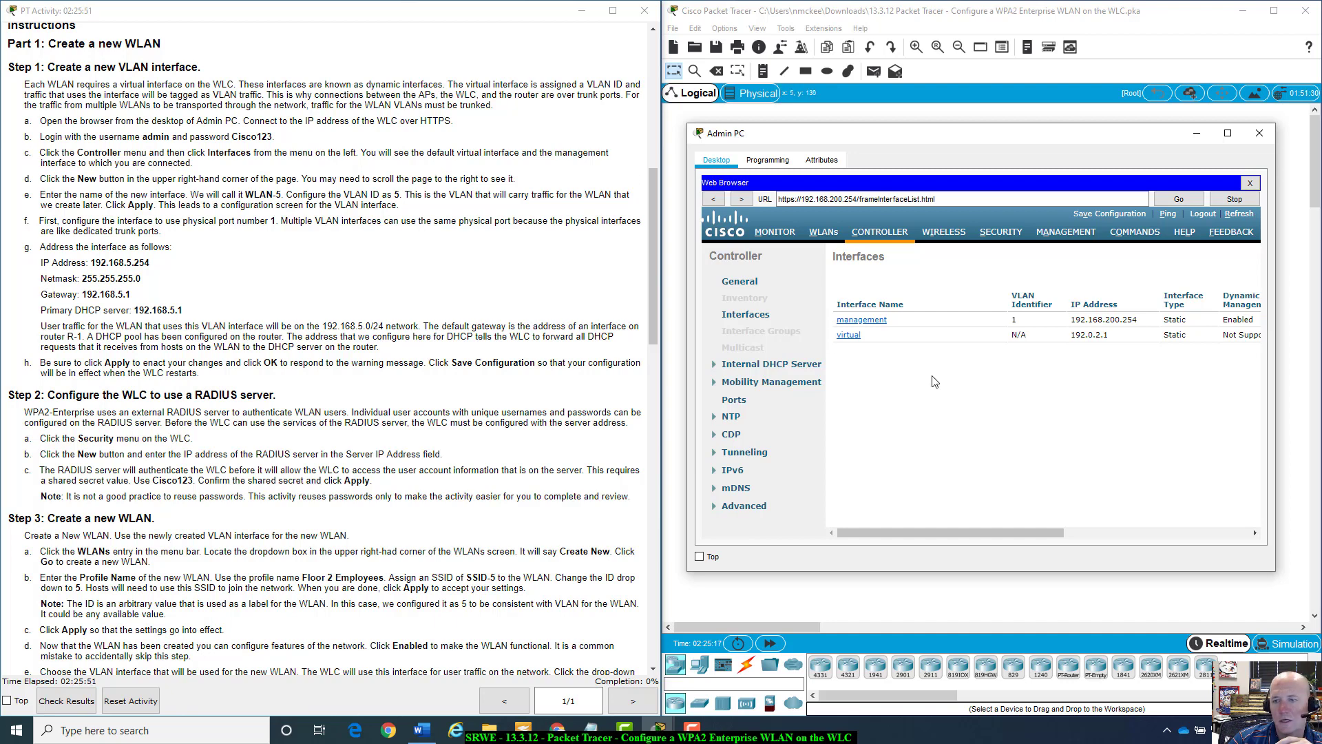
Note the management and virtual interface IP addresses, then start a New interface.
left_click_drag(1071, 319, 1116, 318)
left_click(1117, 319)
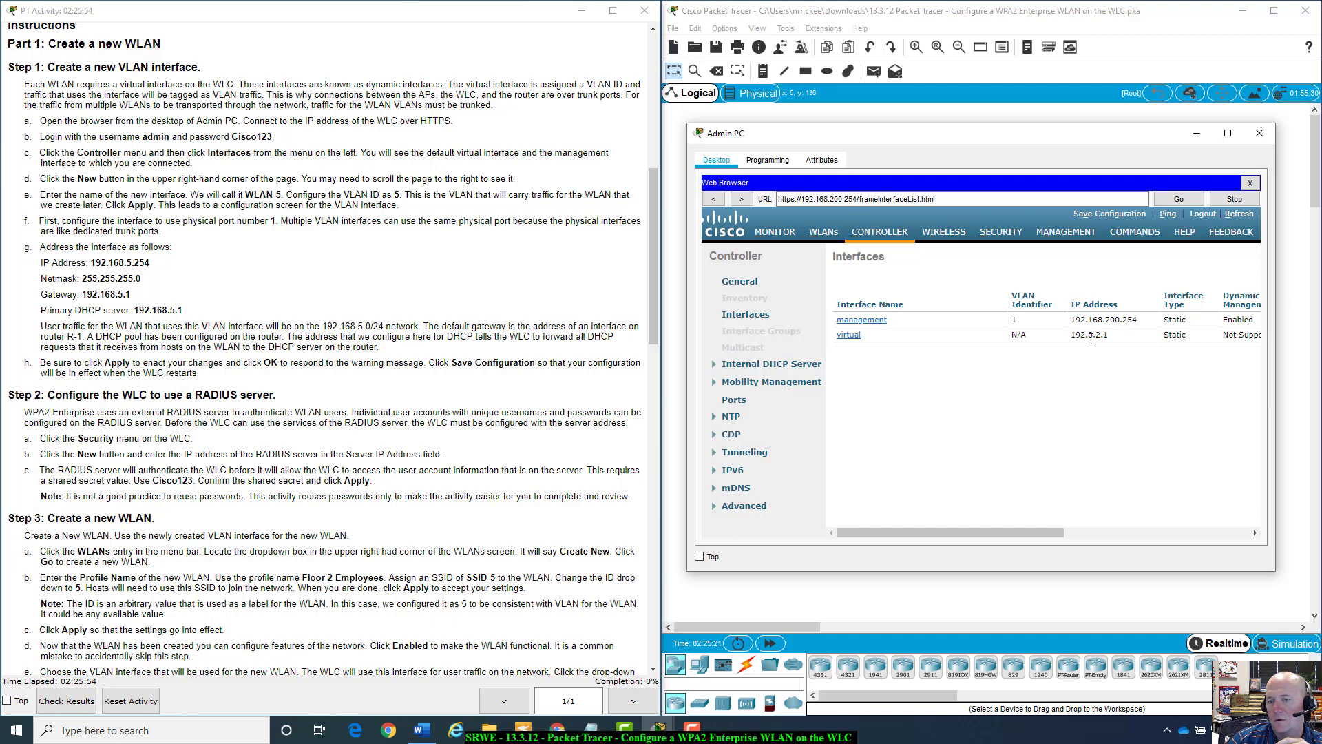
left_click_drag(1072, 338, 1113, 334)
left_click(1102, 351)
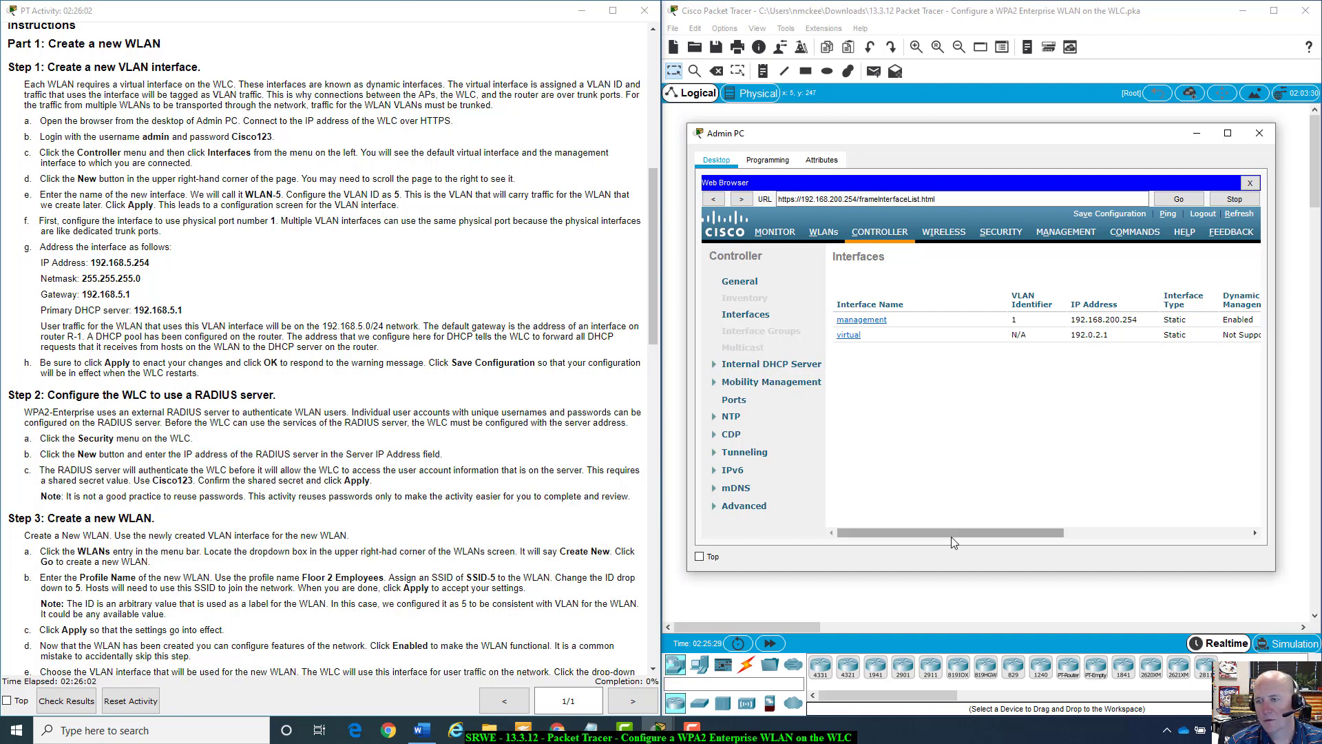
left_click_drag(977, 526, 1196, 556)
left_click(1240, 257)
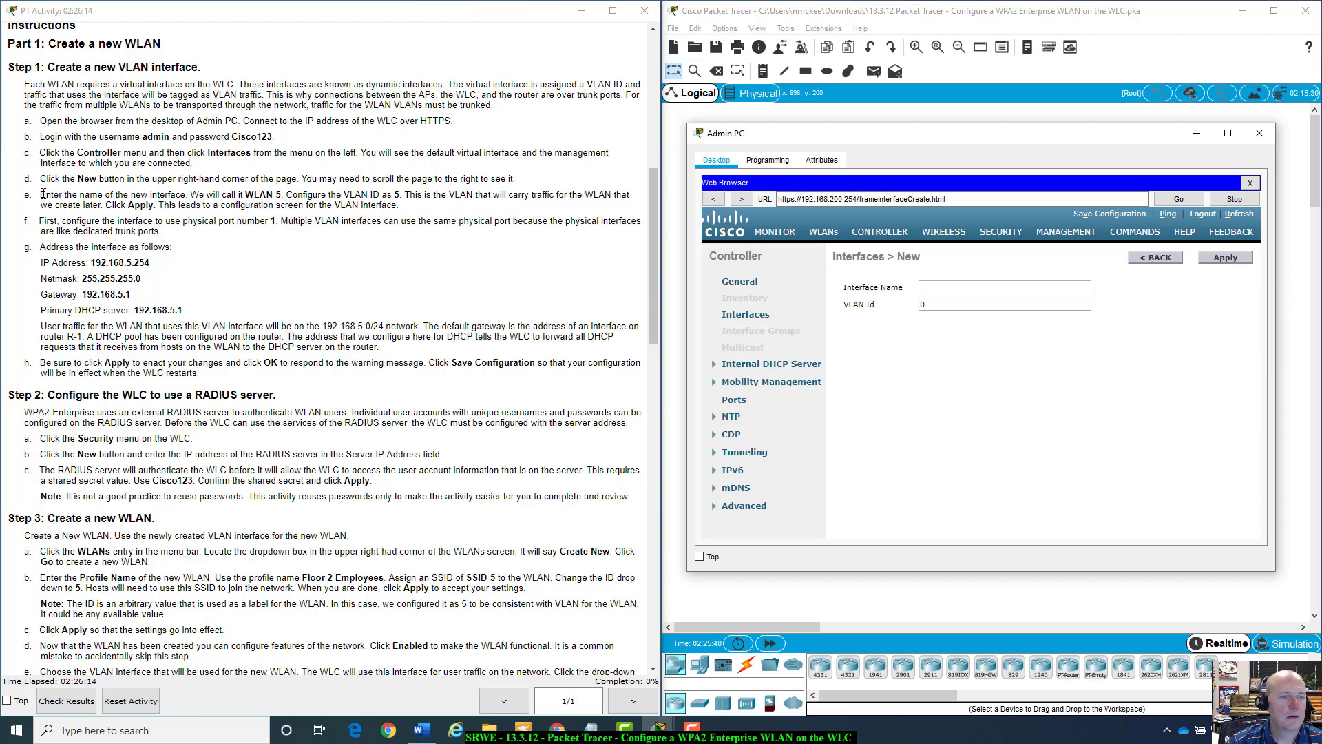
Name the new interface WLAN-5.
left_click_drag(43, 194, 222, 196)
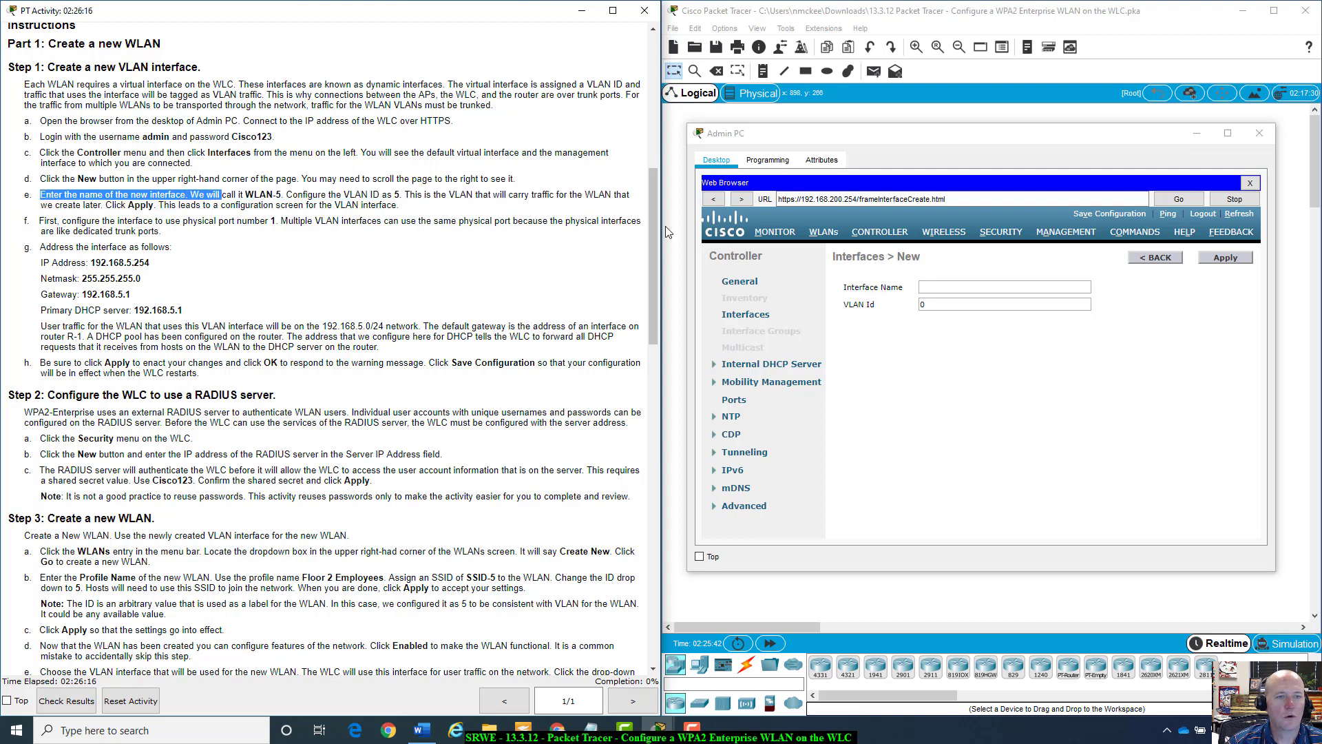
left_click(1005, 287)
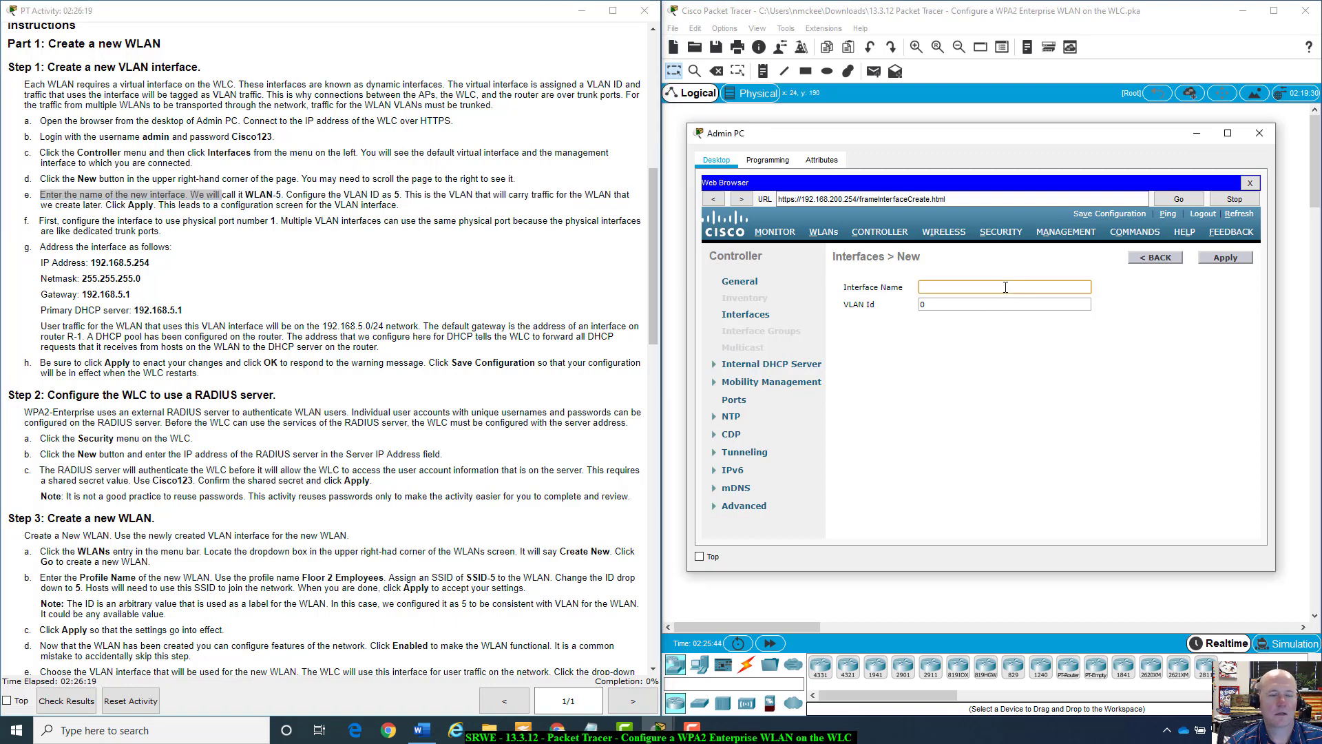
type("WLAN")
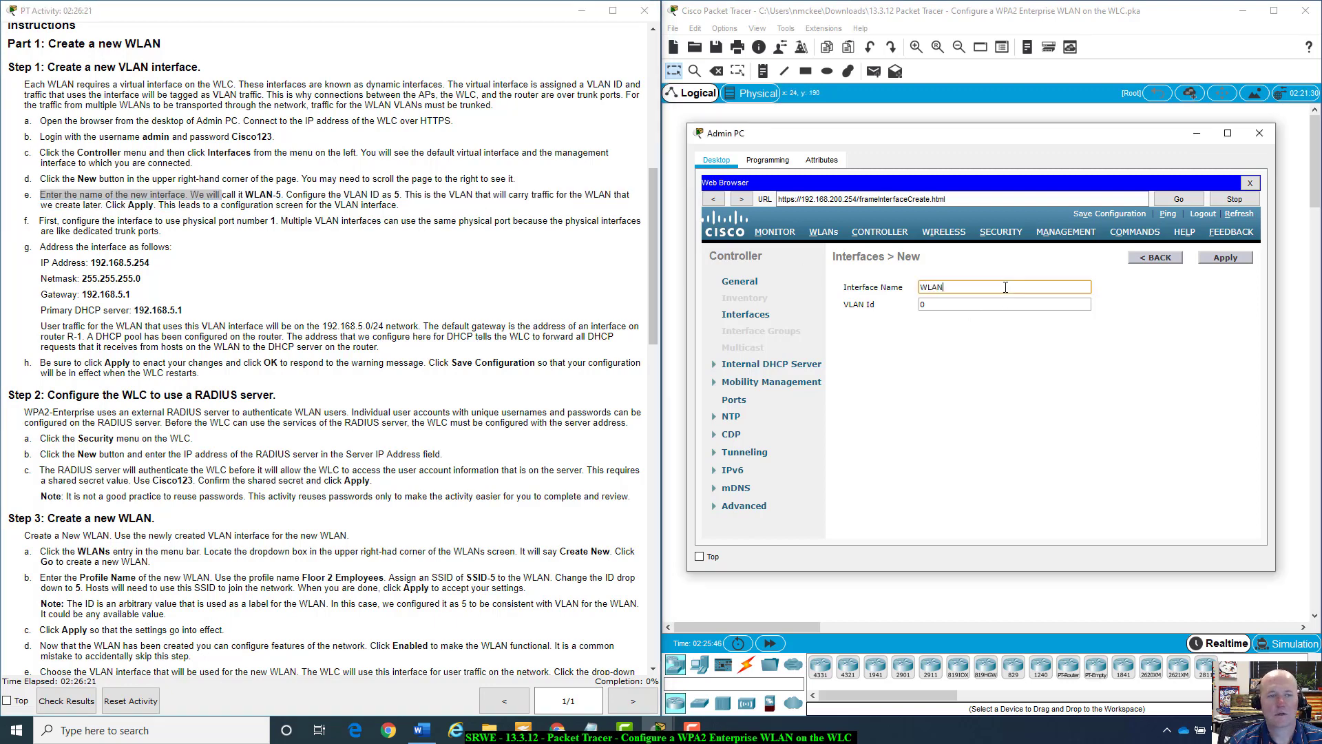
type("-")
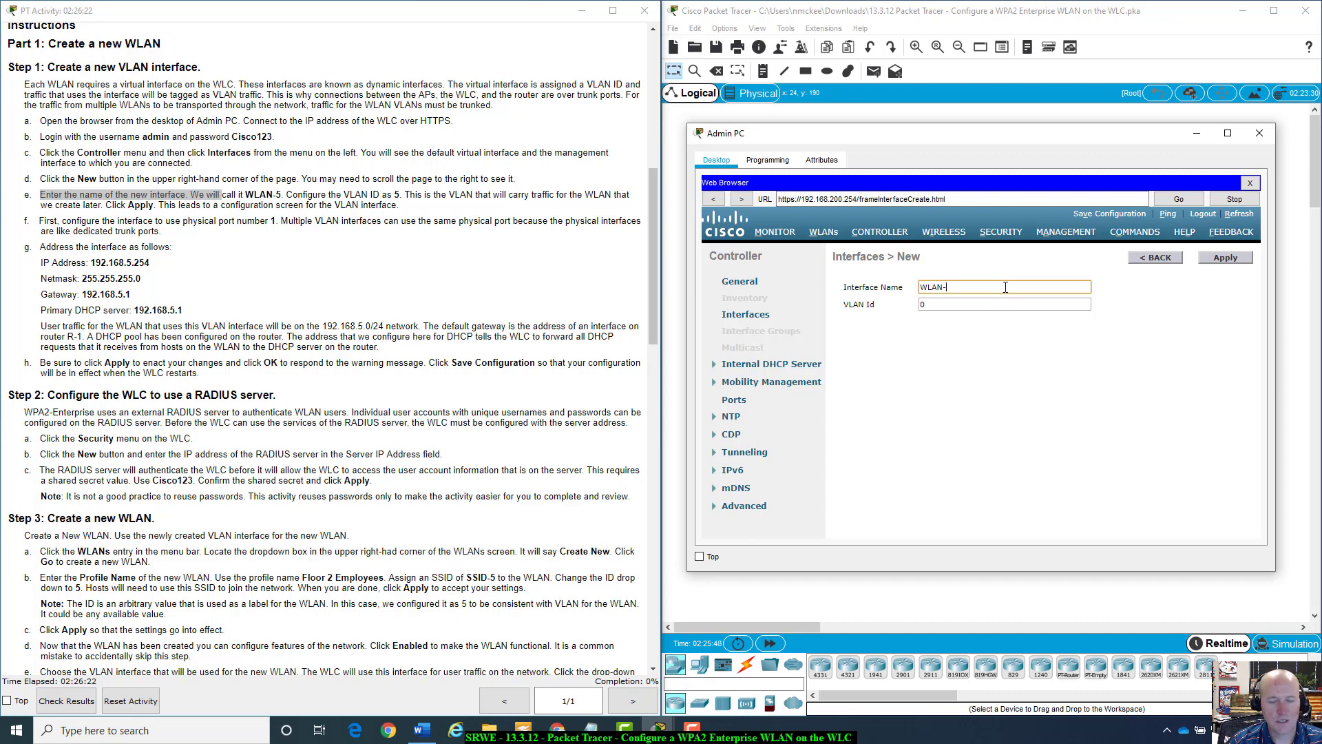
type("5")
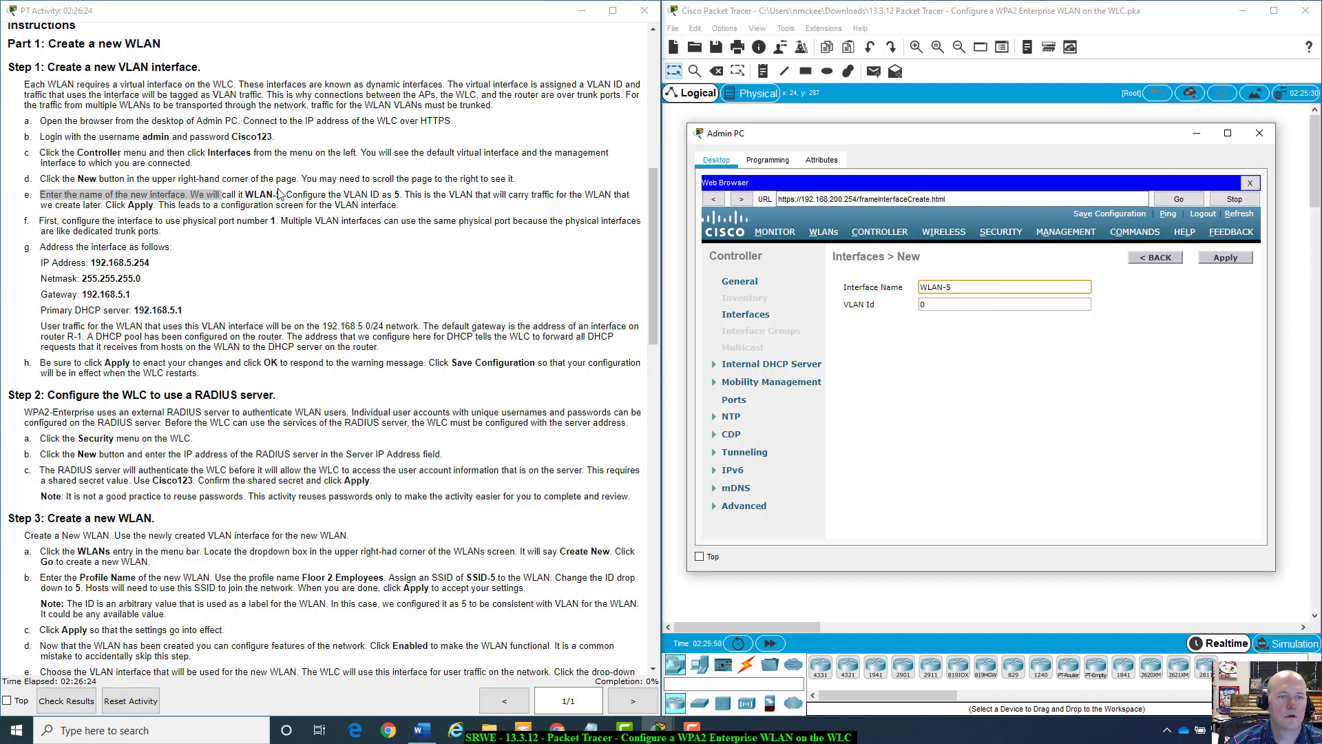
Replace the VLAN Id value with 5.
left_click_drag(285, 194, 400, 195)
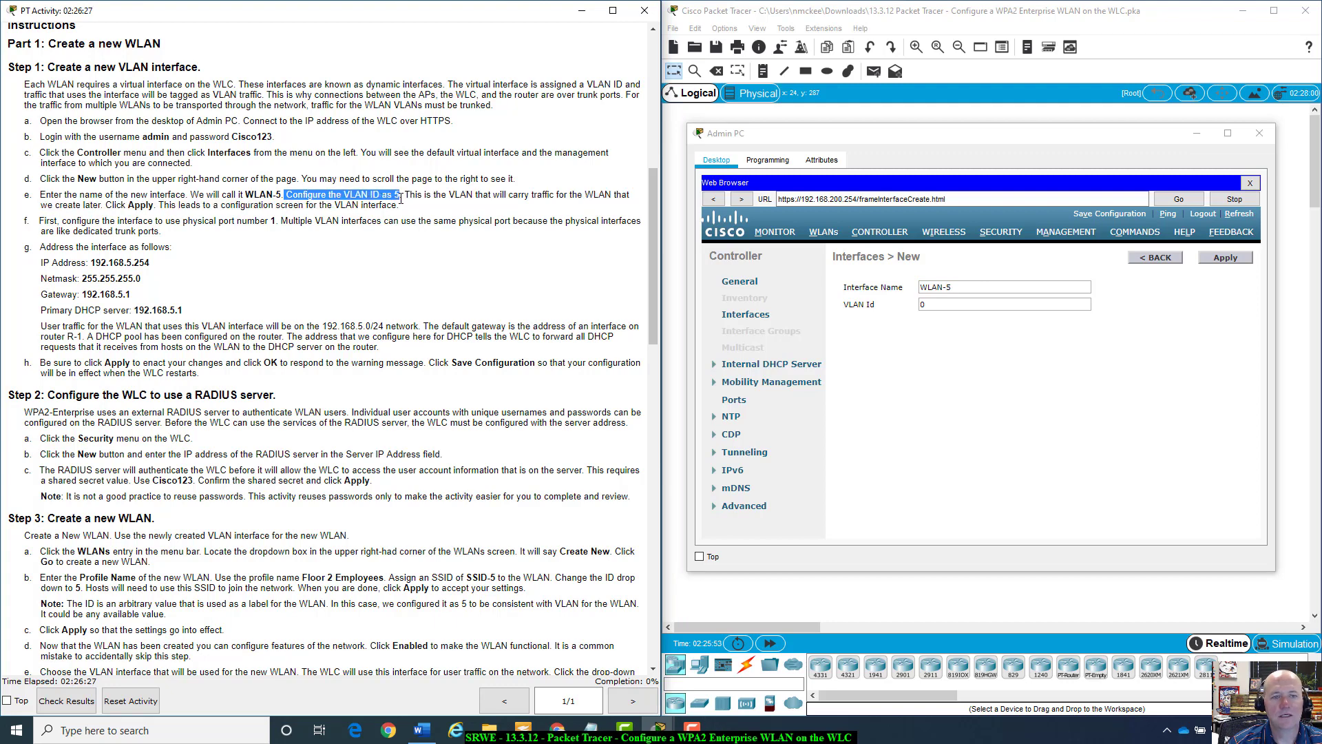
double_click(979, 308)
type("5")
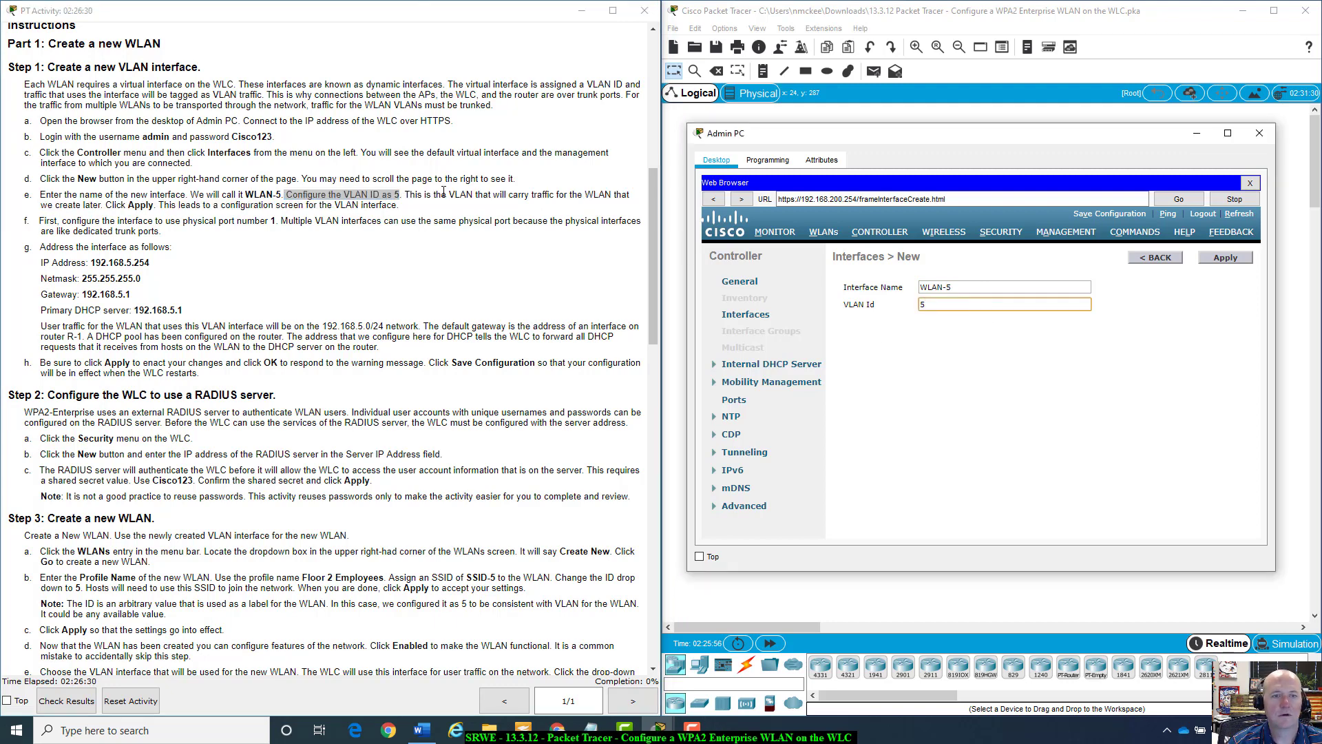
left_click(408, 193)
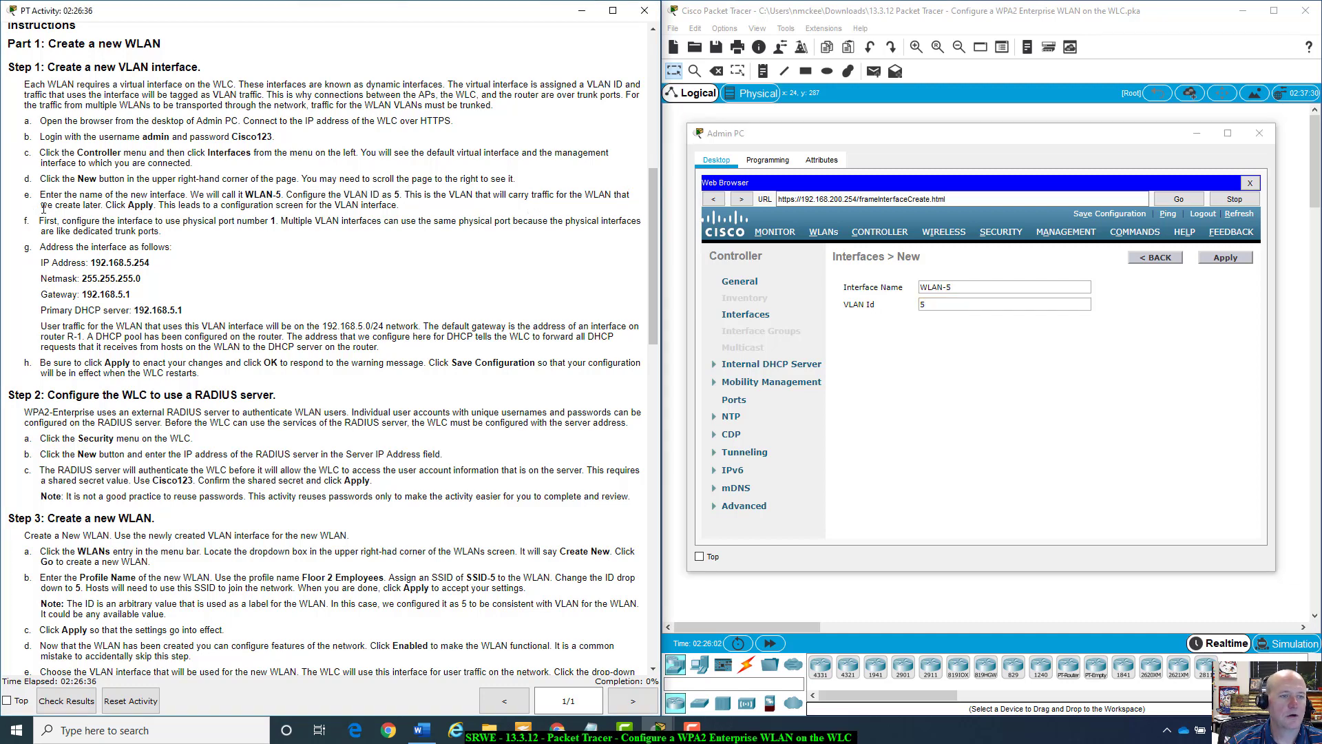
left_click(981, 282)
double_click(922, 304)
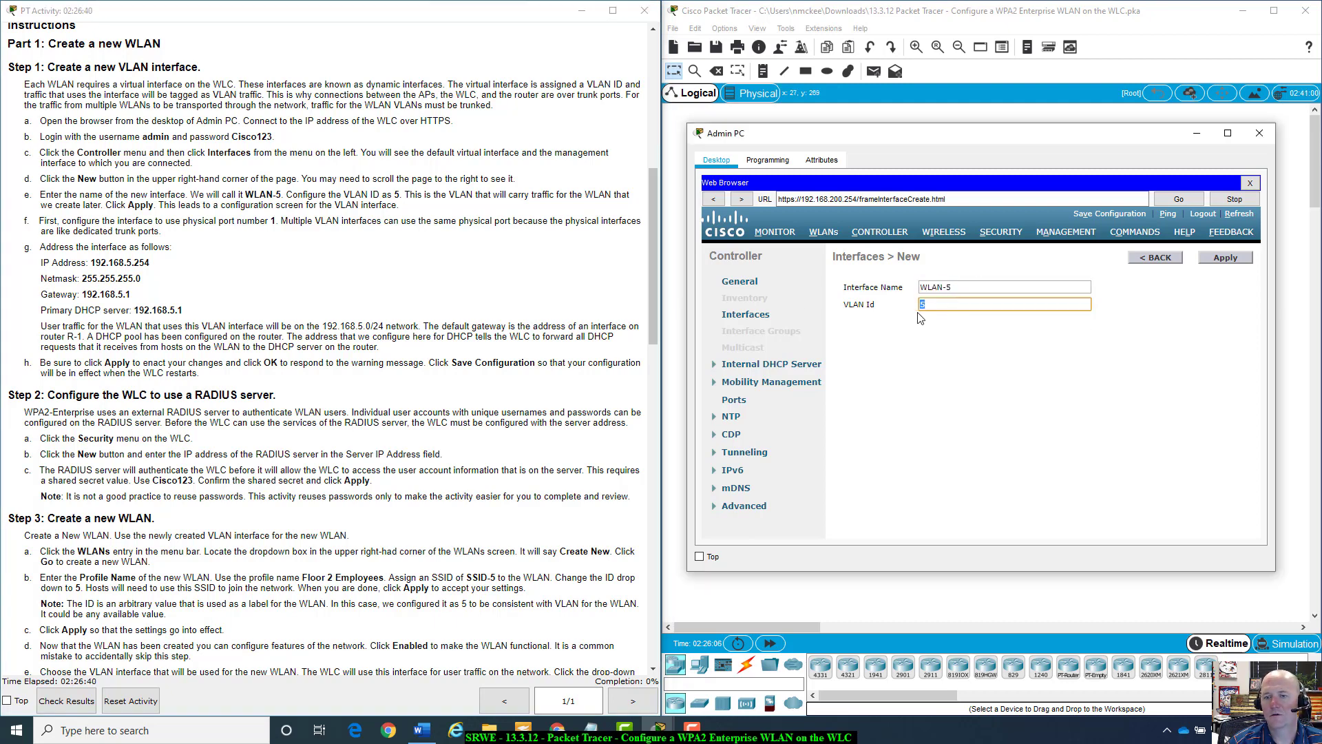
left_click(954, 344)
Apply the WLAN-5 interface, then enter Port Number 1 on its edit page.
left_click(1225, 259)
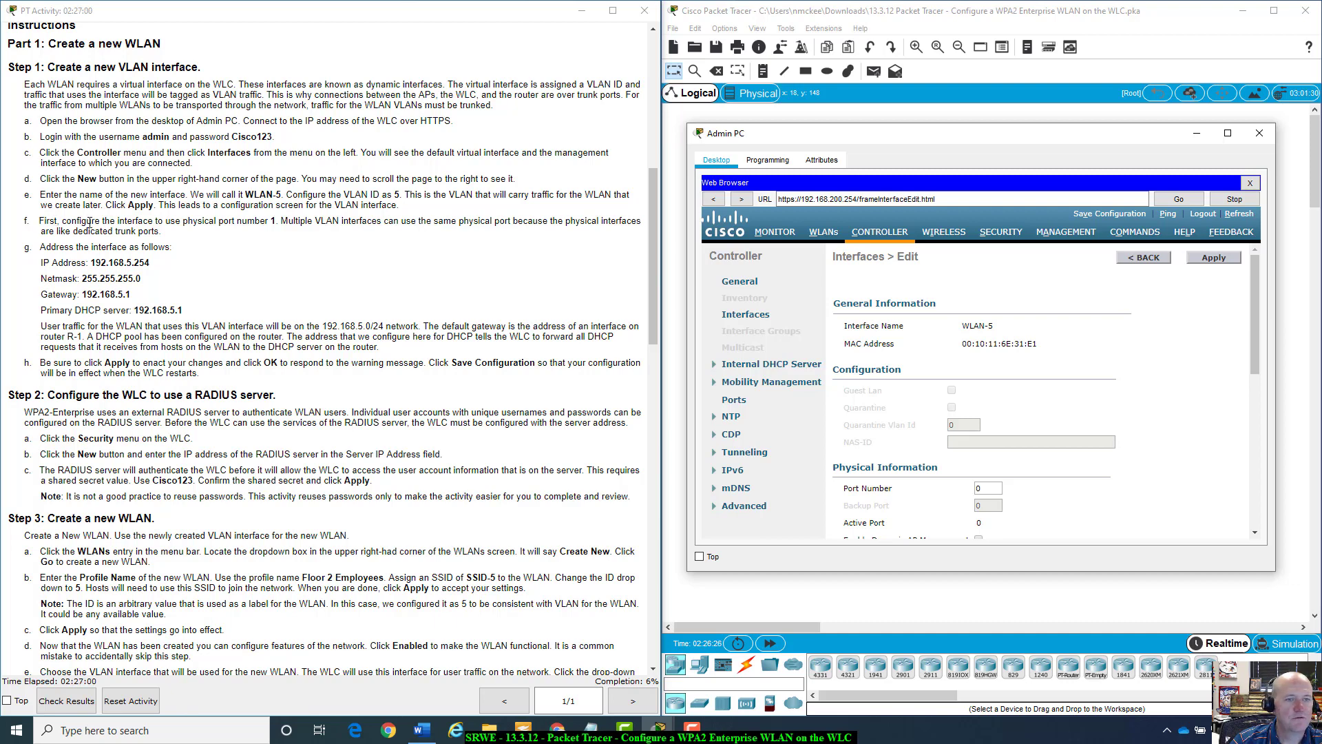
scroll(1118, 400, "down", 1)
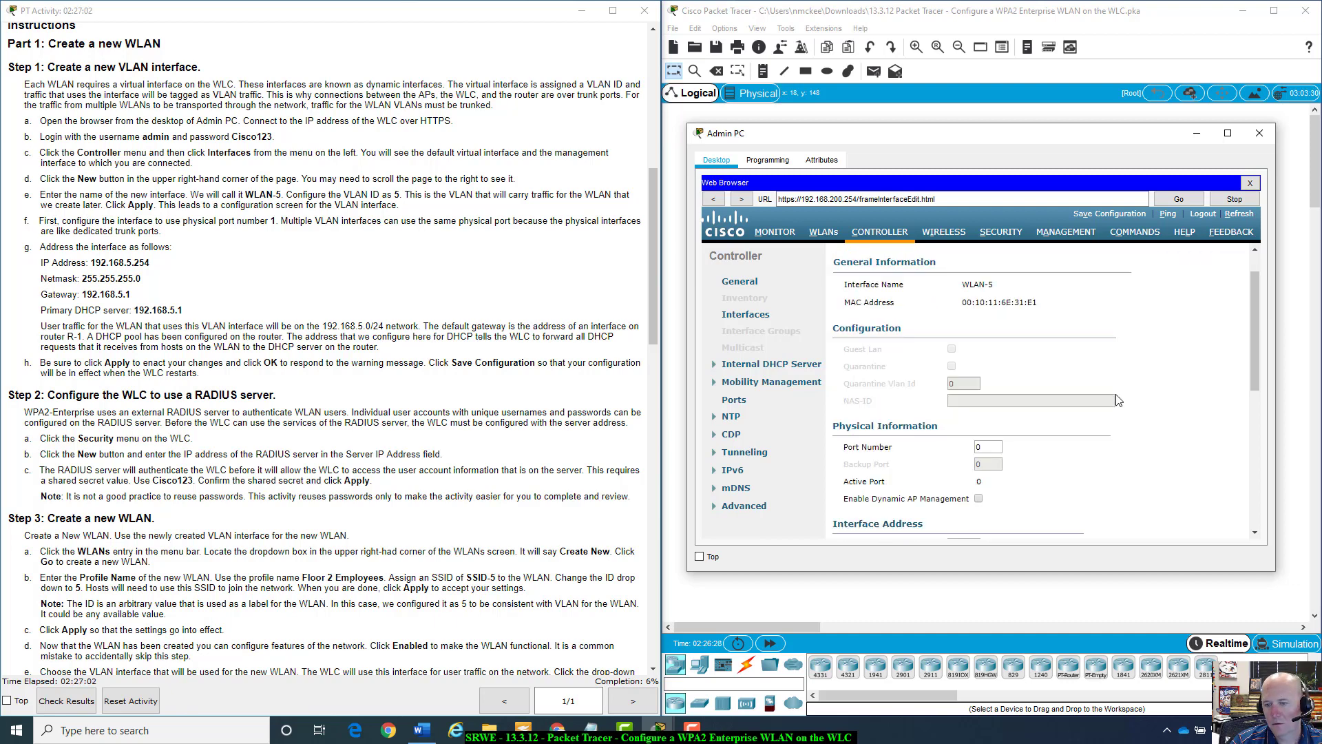
double_click(989, 447)
scroll(980, 394, "down", 2)
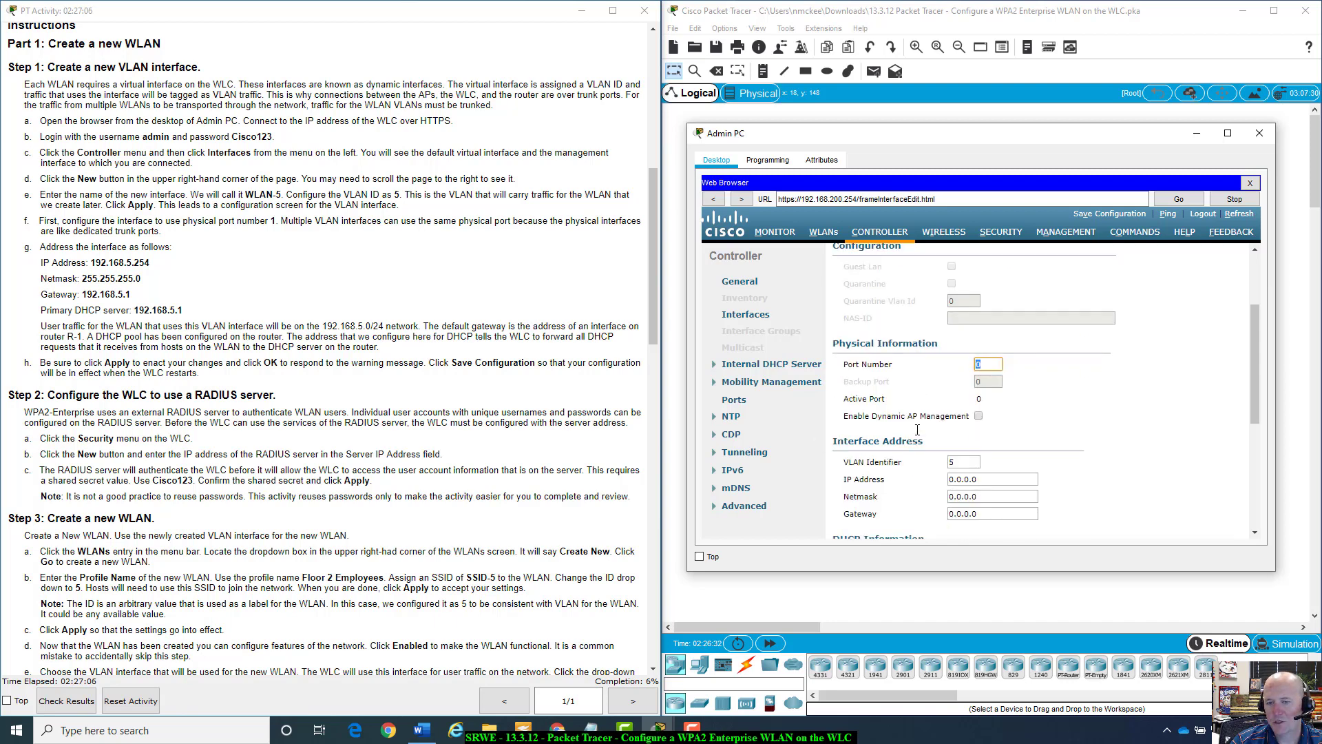
type("1")
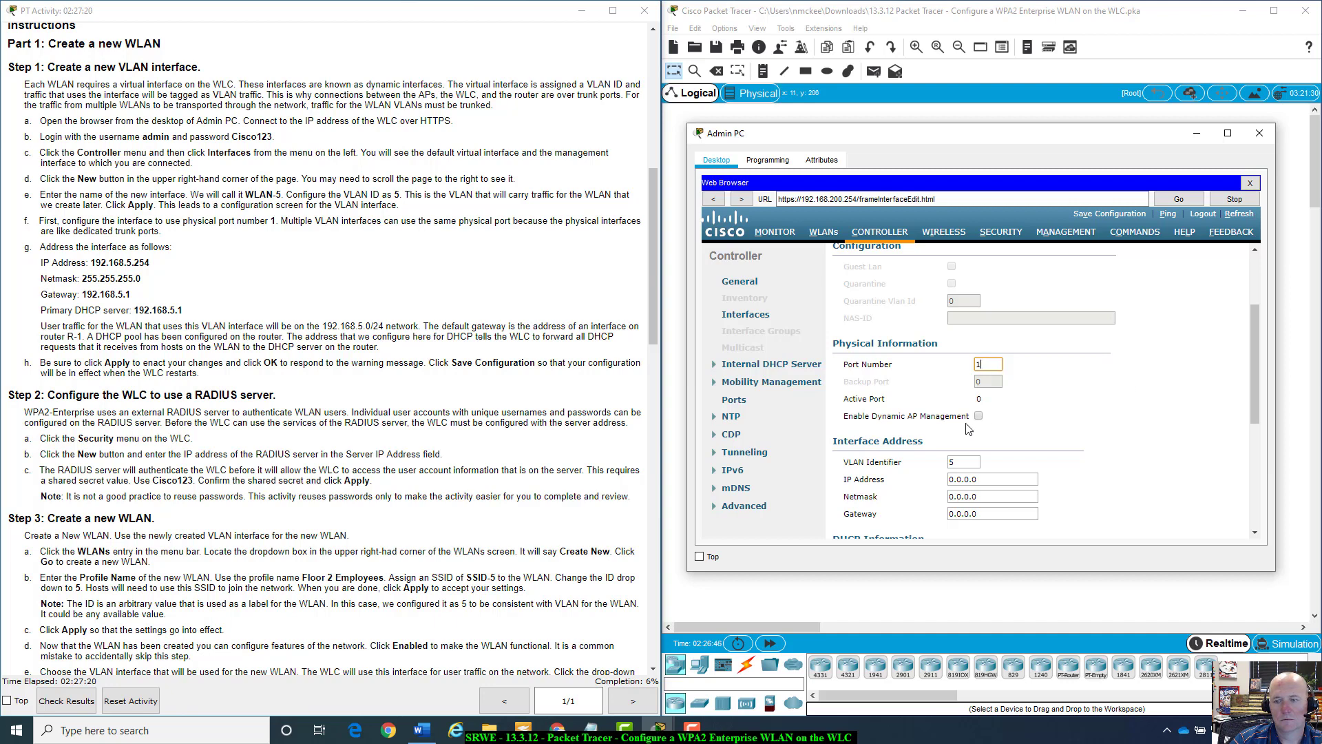
scroll(968, 429, "down", 1)
scroll(968, 429, "down", 1)
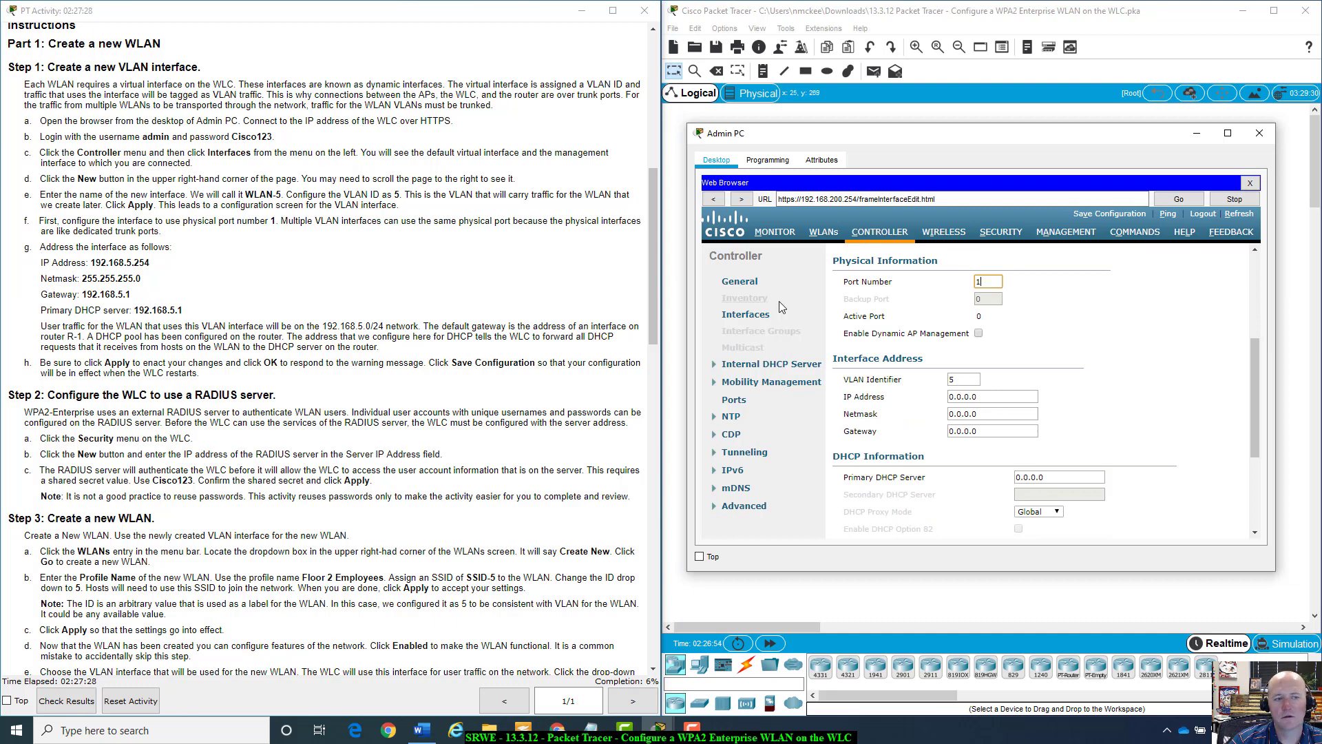
Set the interface IP to 192.168.5.254 with netmask 255.255.255.0.
left_click(1000, 398)
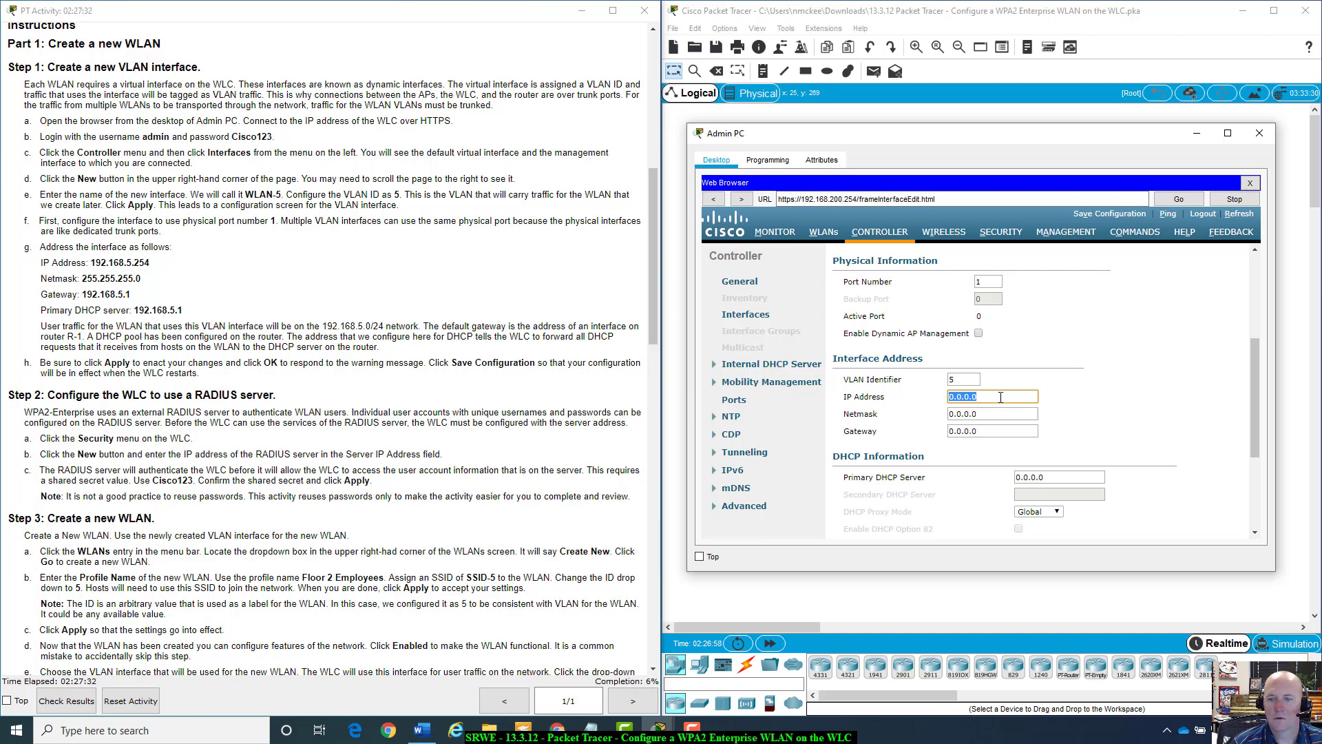
type("192.")
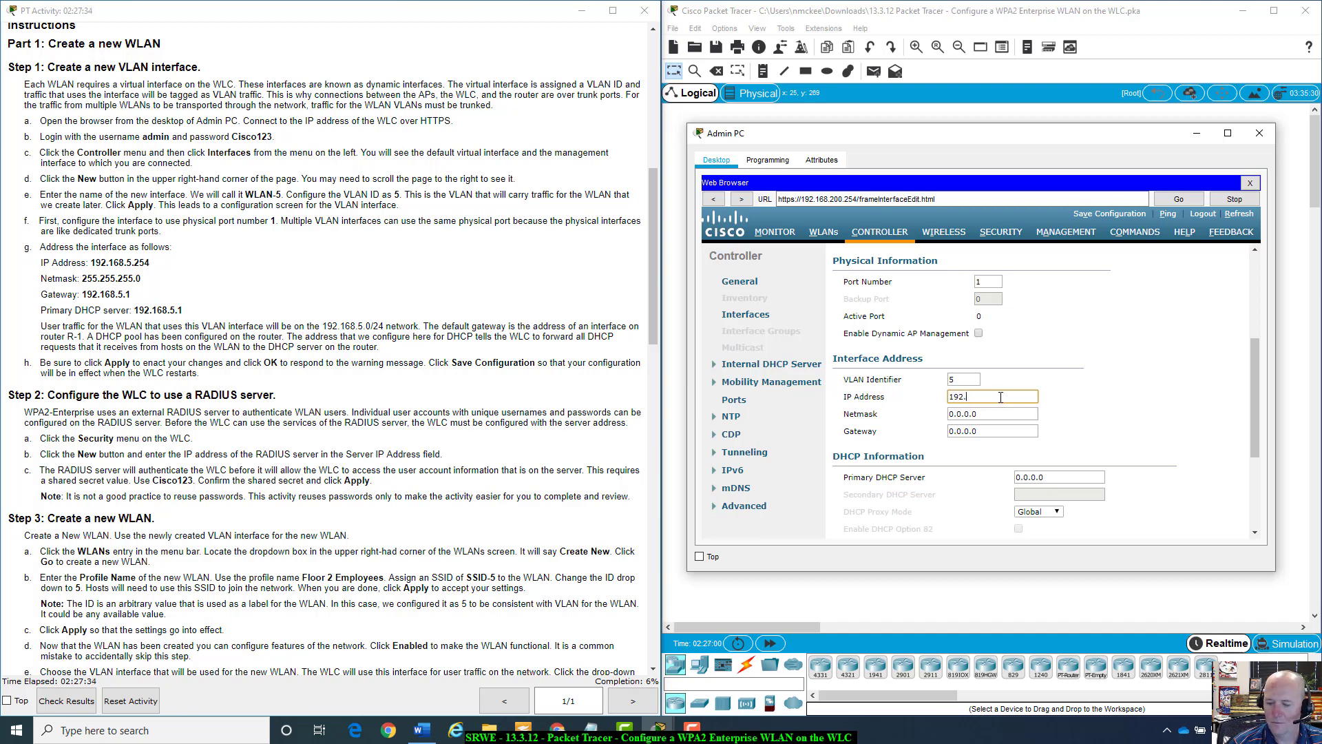
type("168")
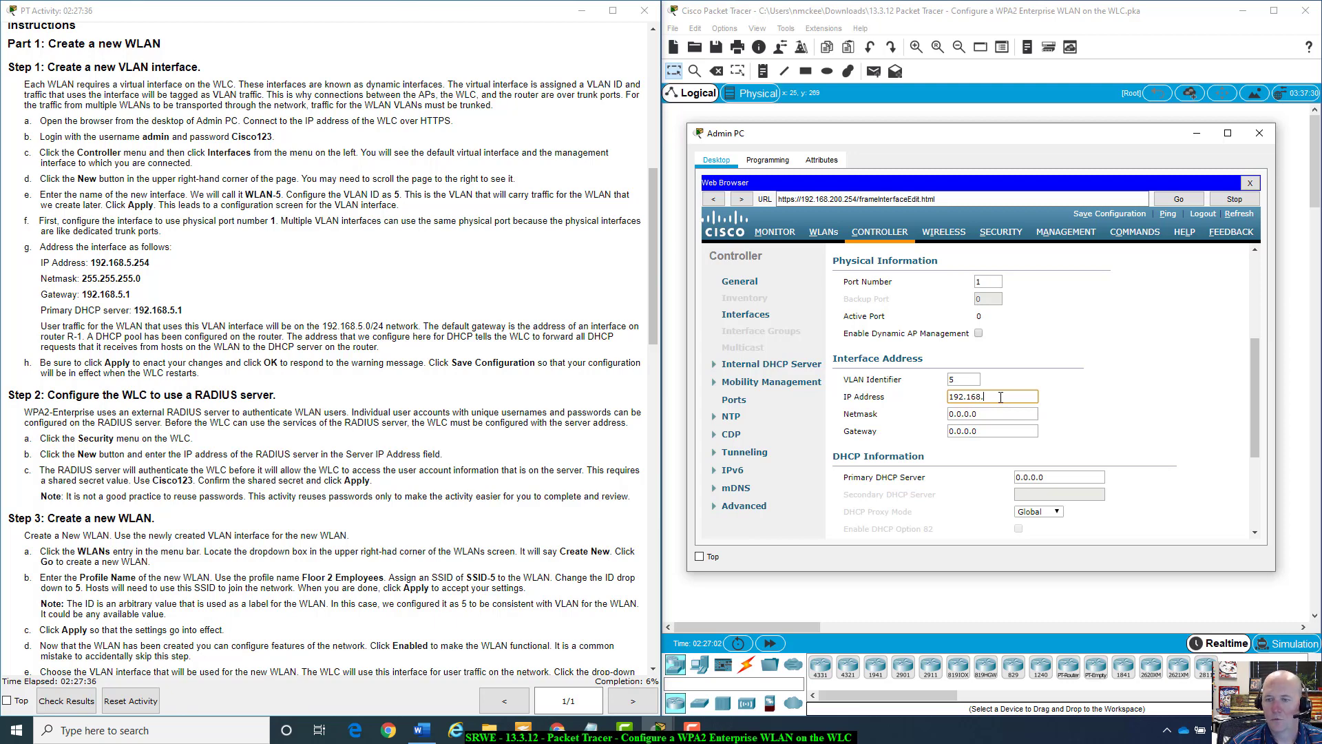
type(".5.")
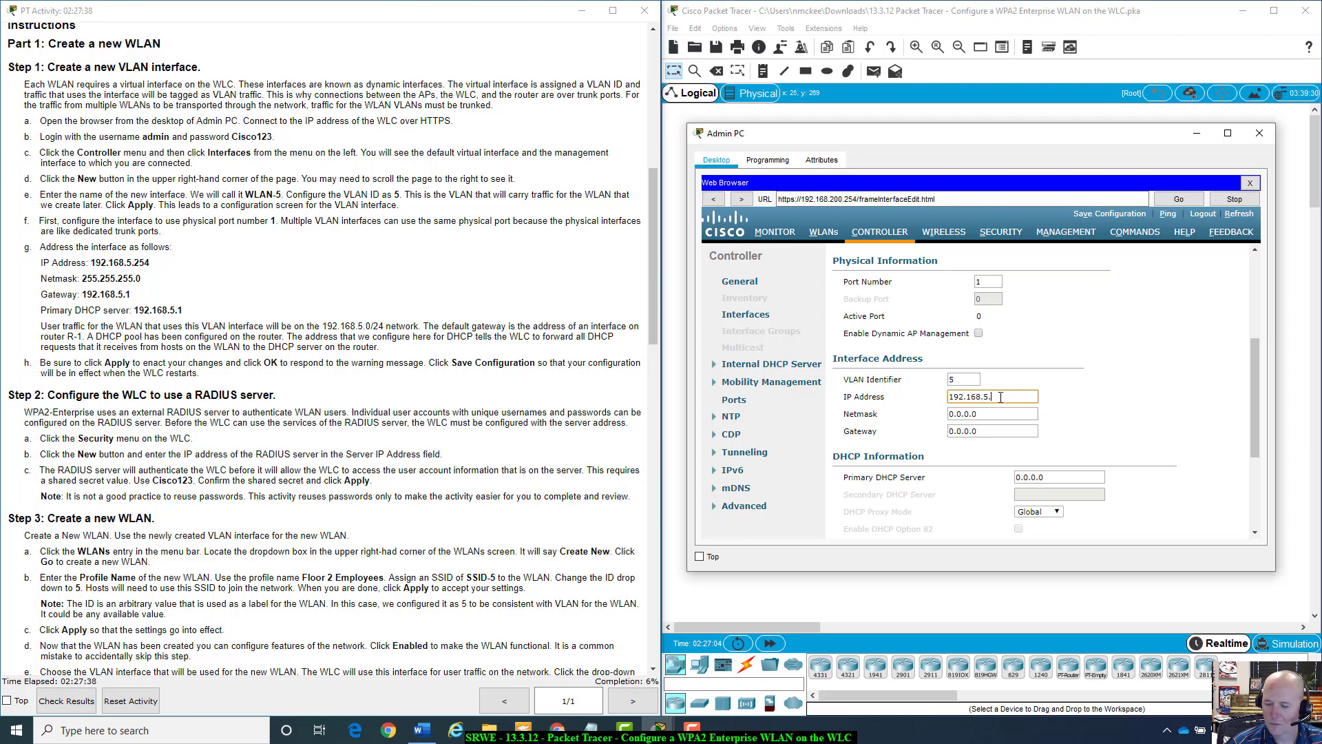
type("254")
key("Tab")
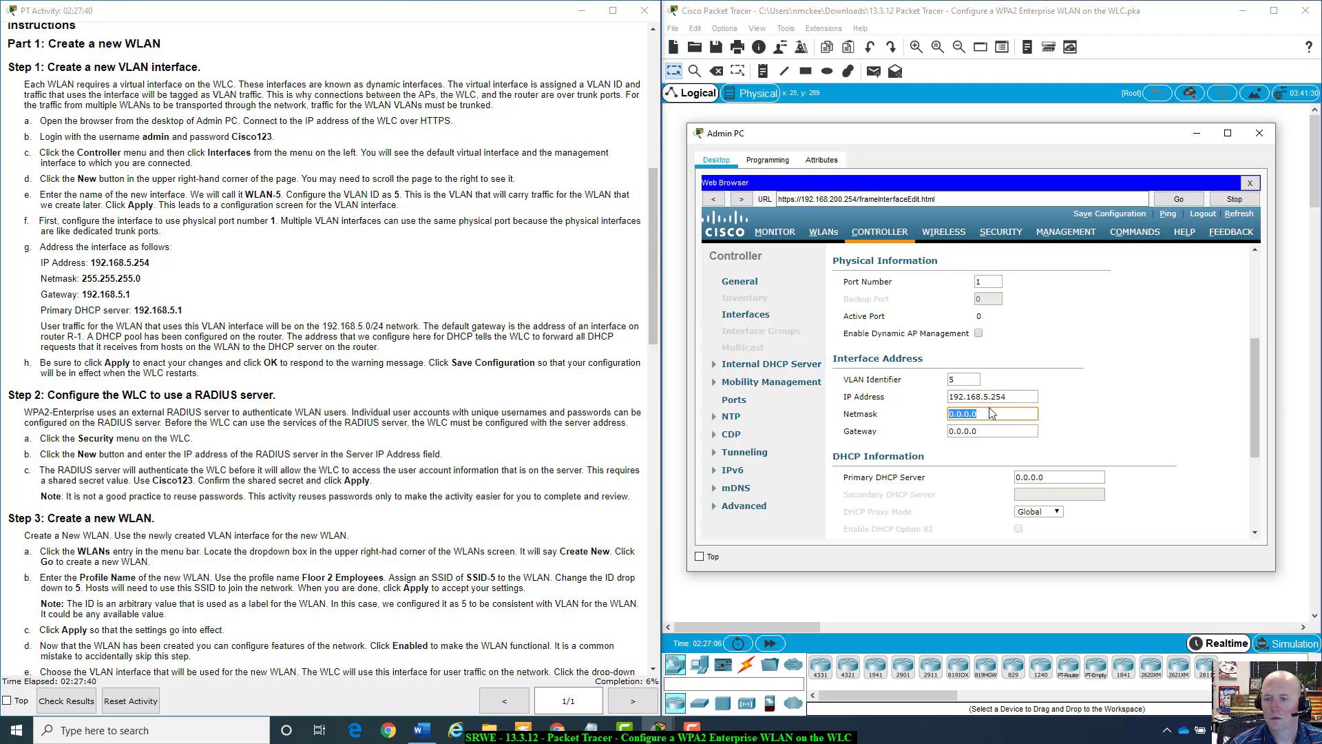
type("255")
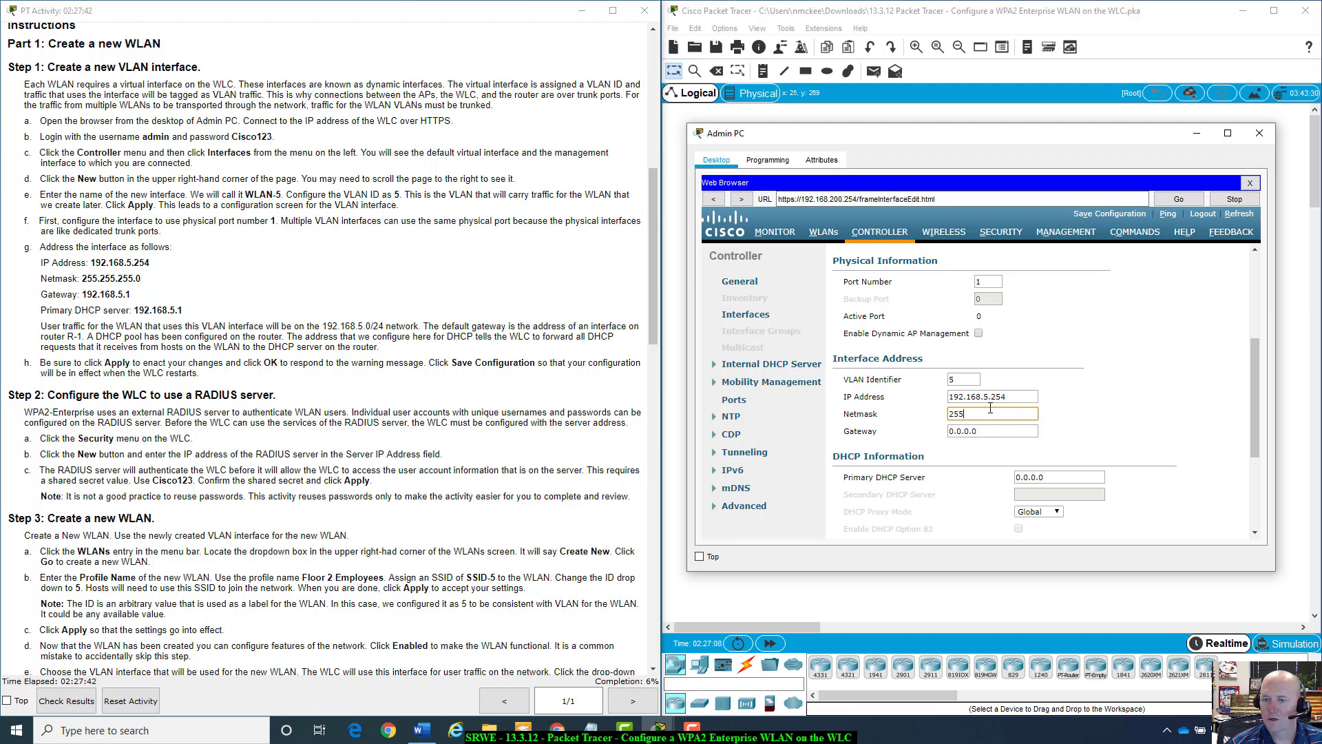
key("Tab")
key("shift+Tab")
left_click(991, 413)
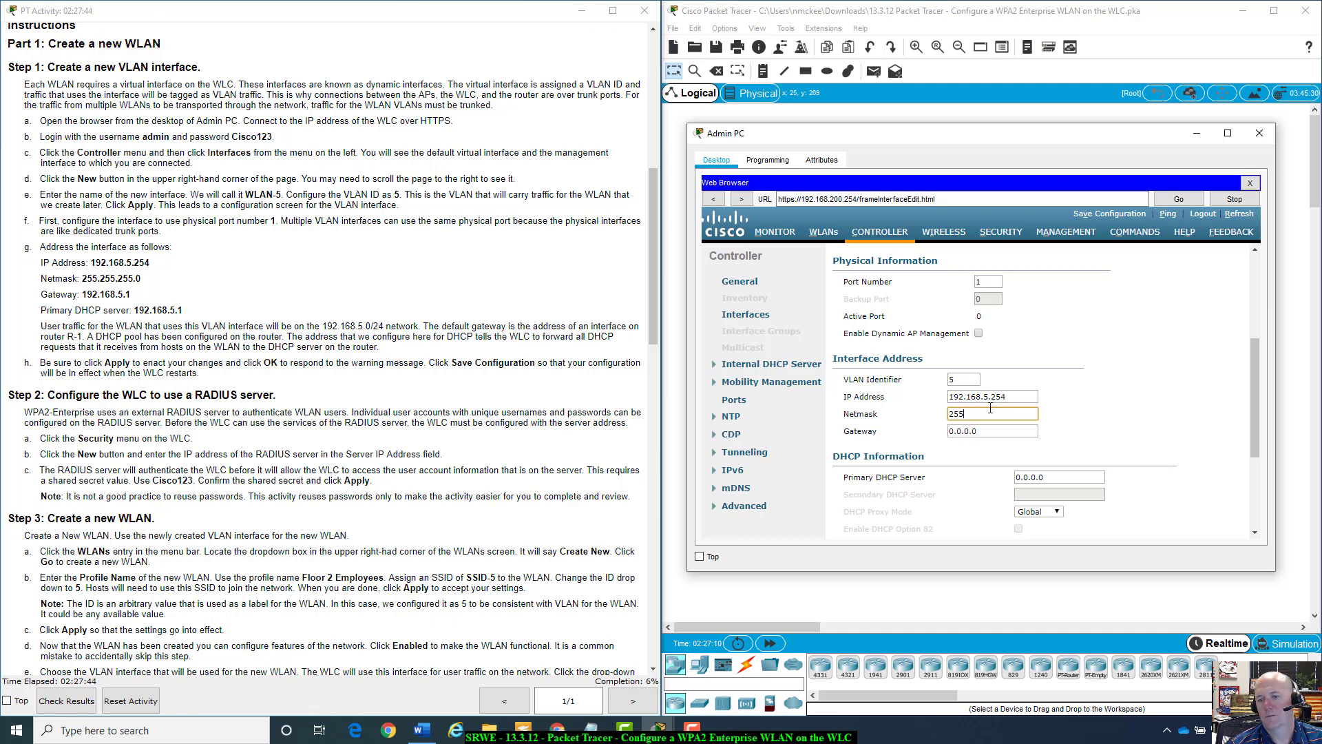
type(".255.2")
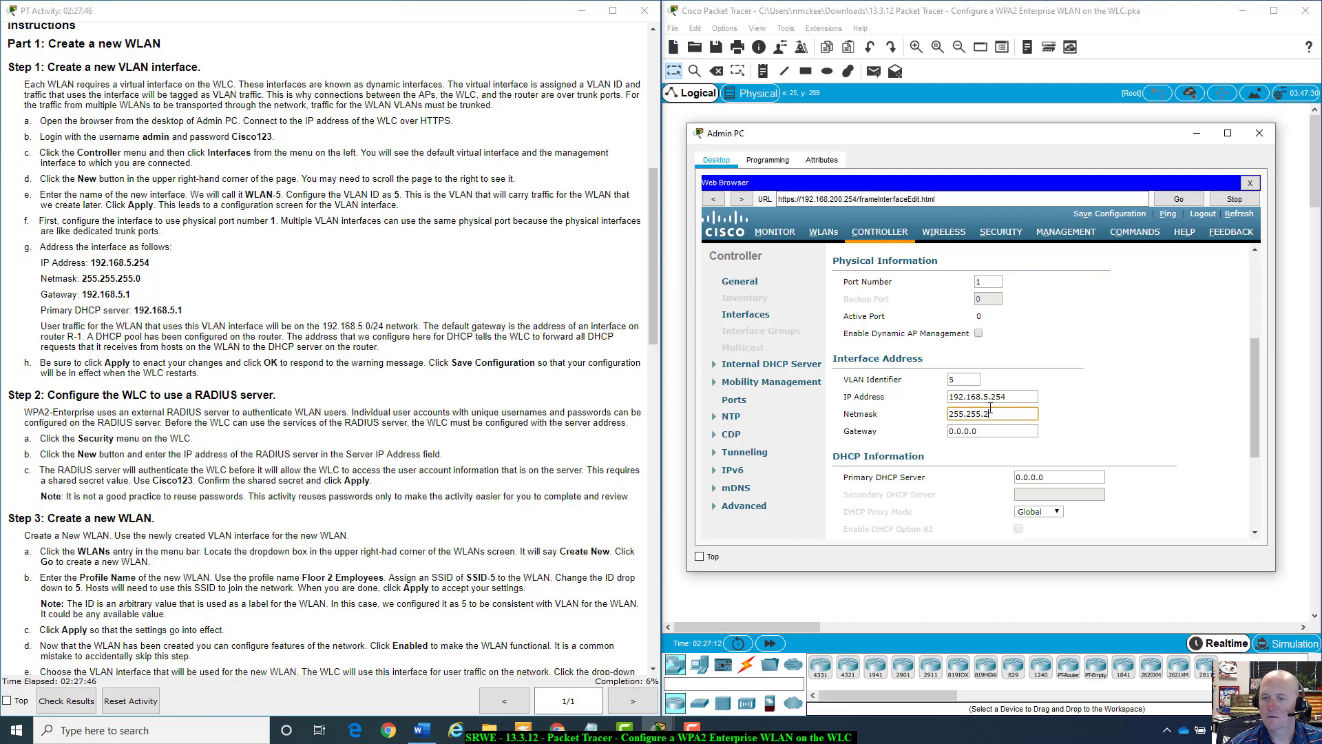
type("55.0")
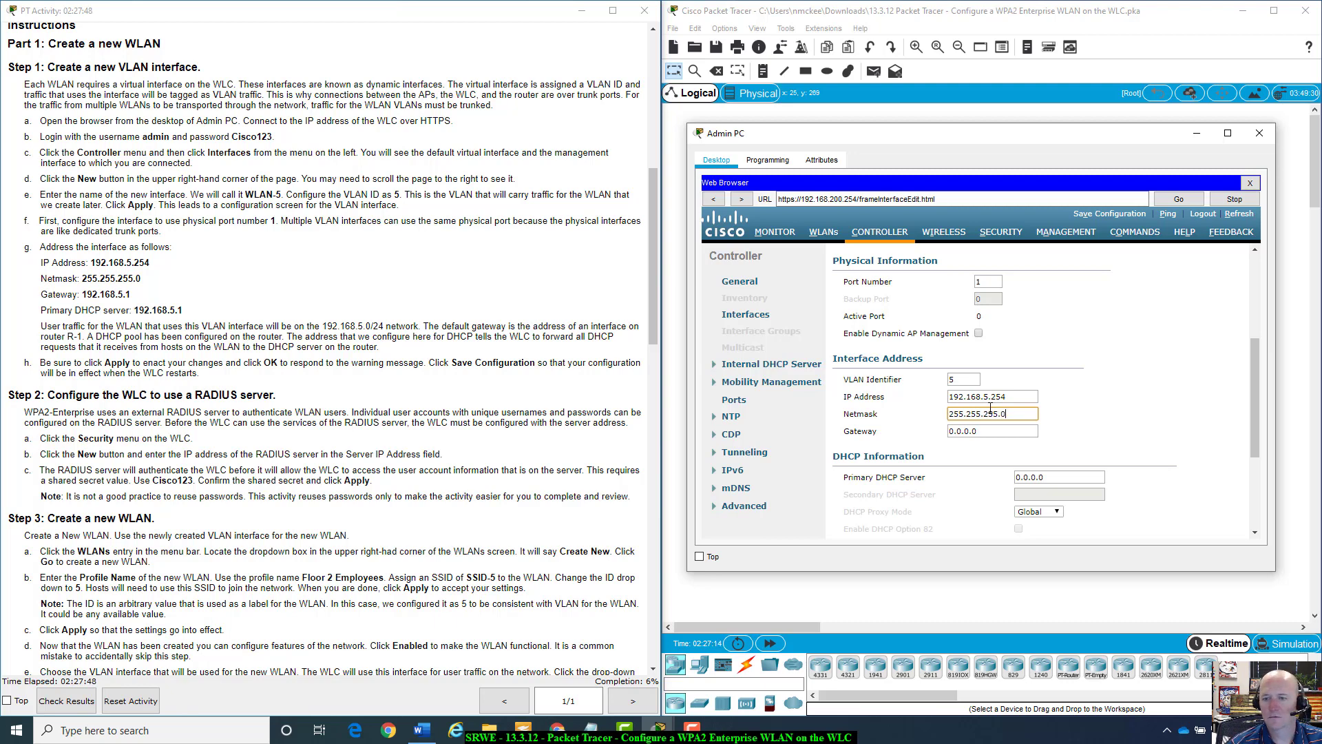
key("Tab")
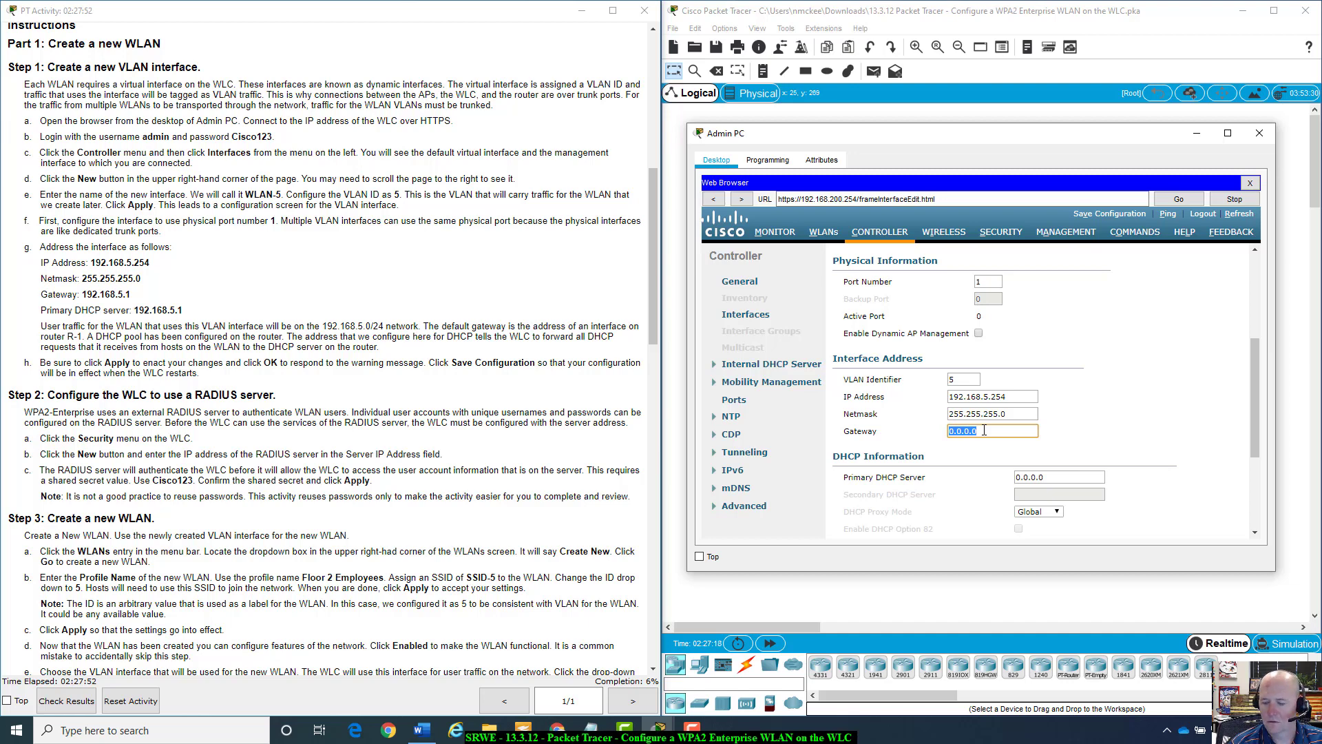
Set gateway 192.168.5.1 and paste it as the primary DHCP server.
type("19")
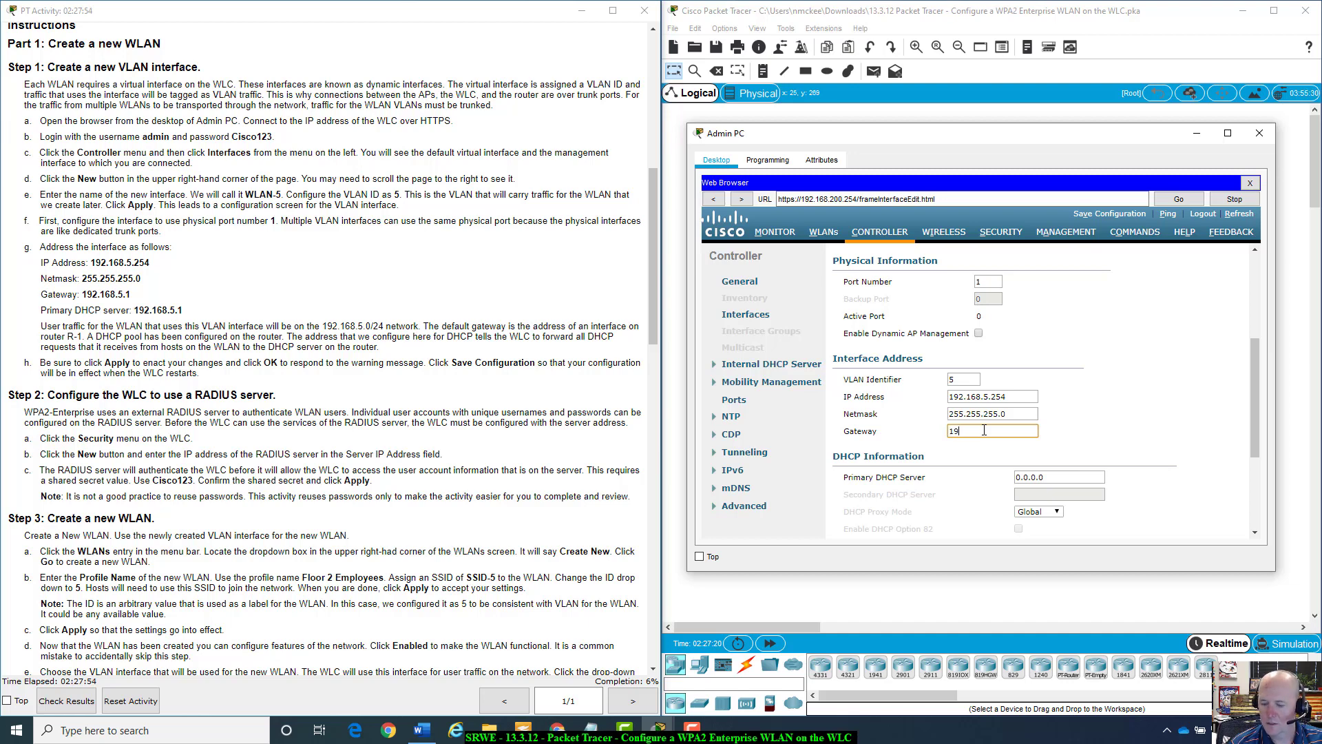
type("2.")
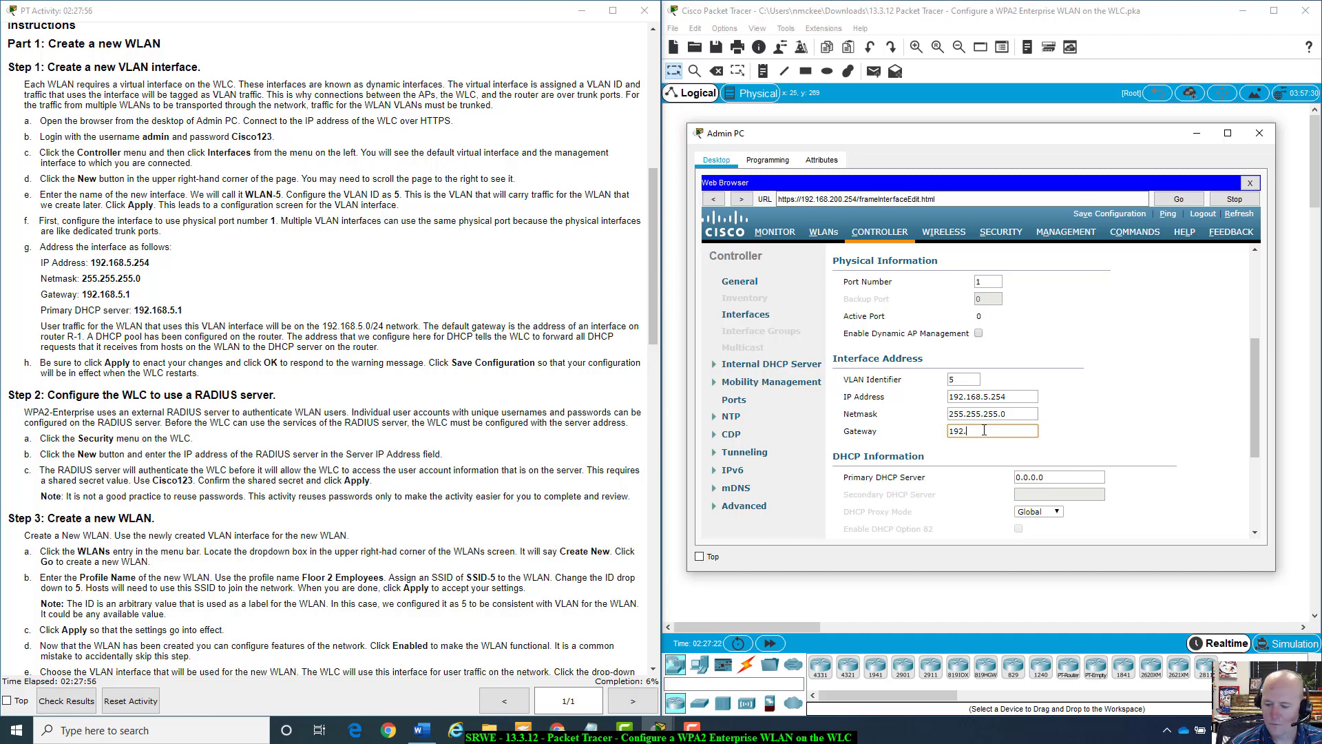
type("168")
key("BackSpace")
type("8")
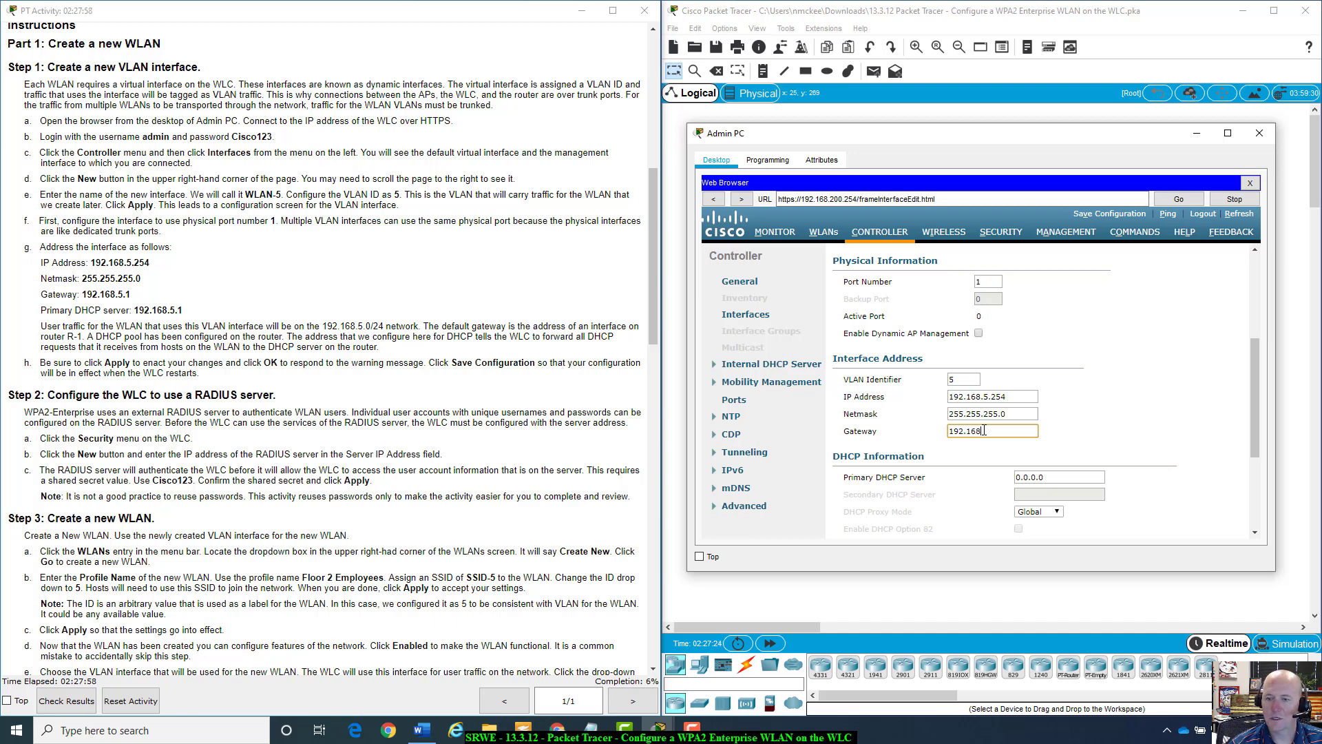
type(".5.1")
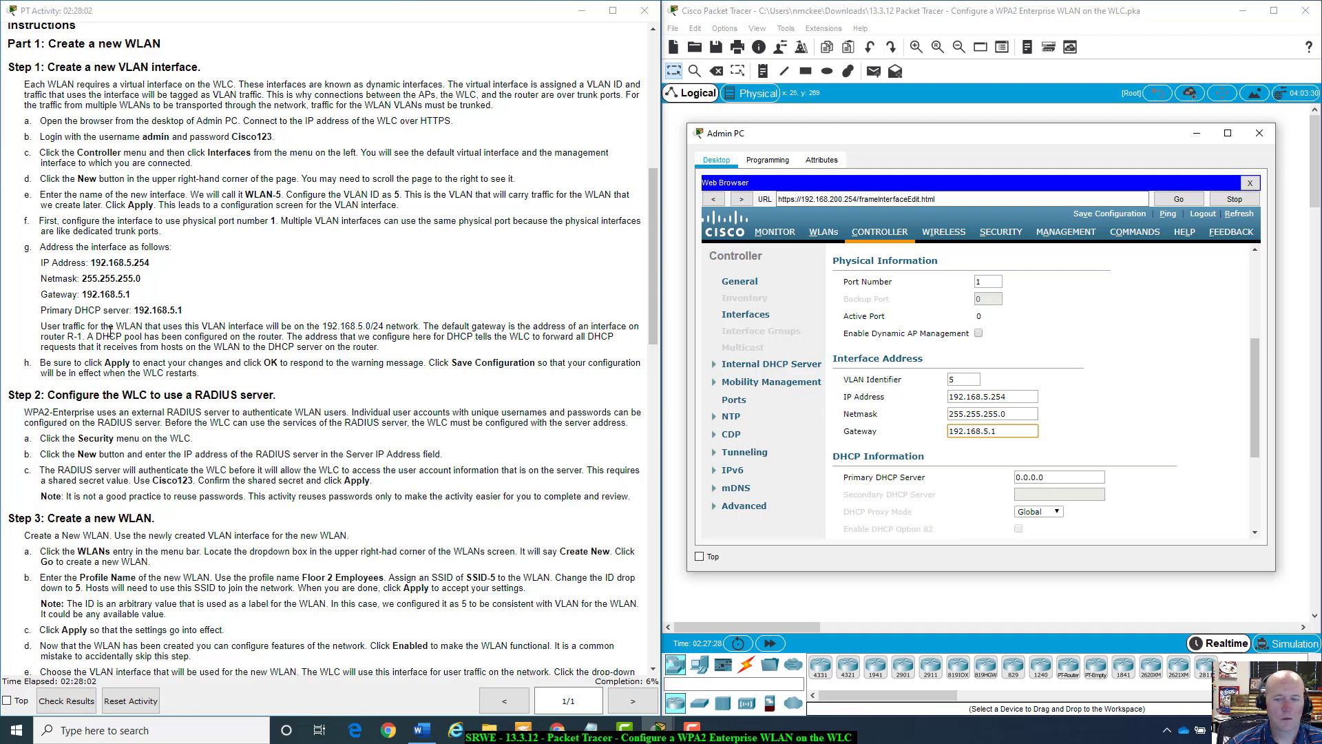
scroll(1006, 489, "down", 1)
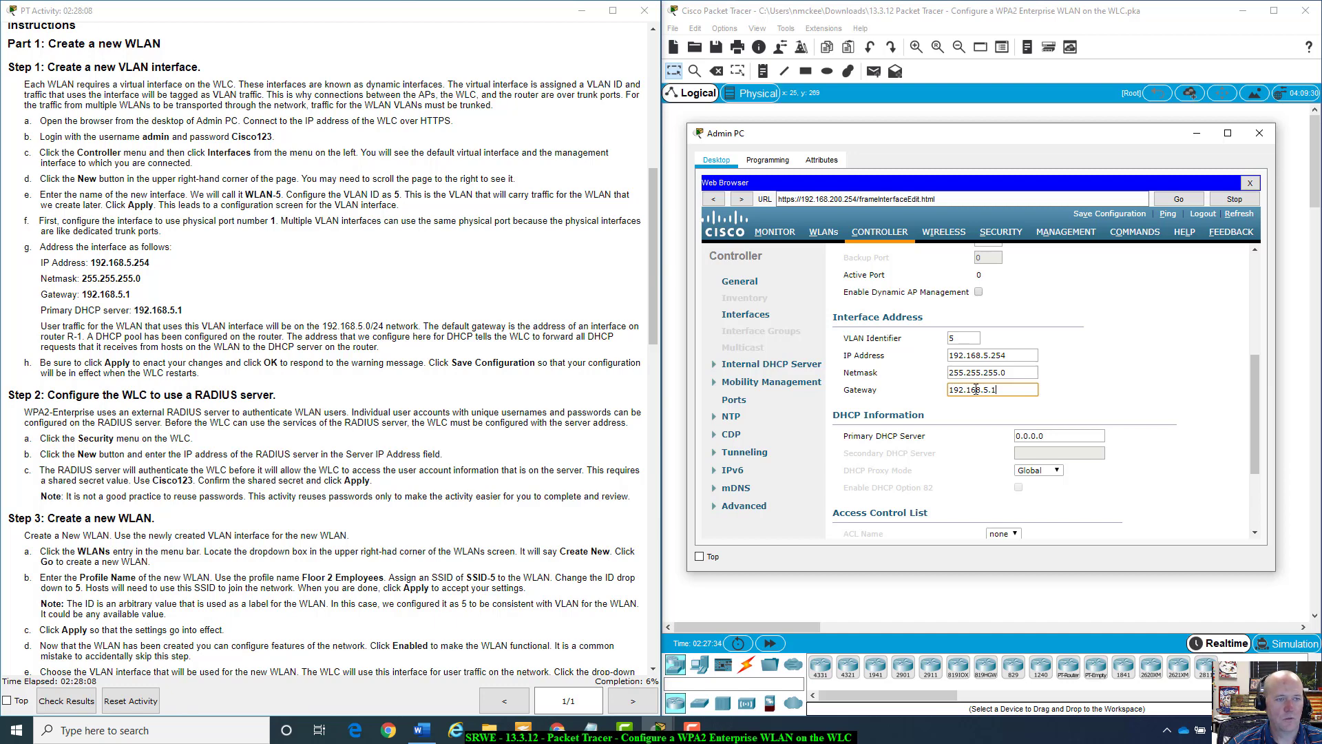
triple_click(976, 390)
key("ctrl+c")
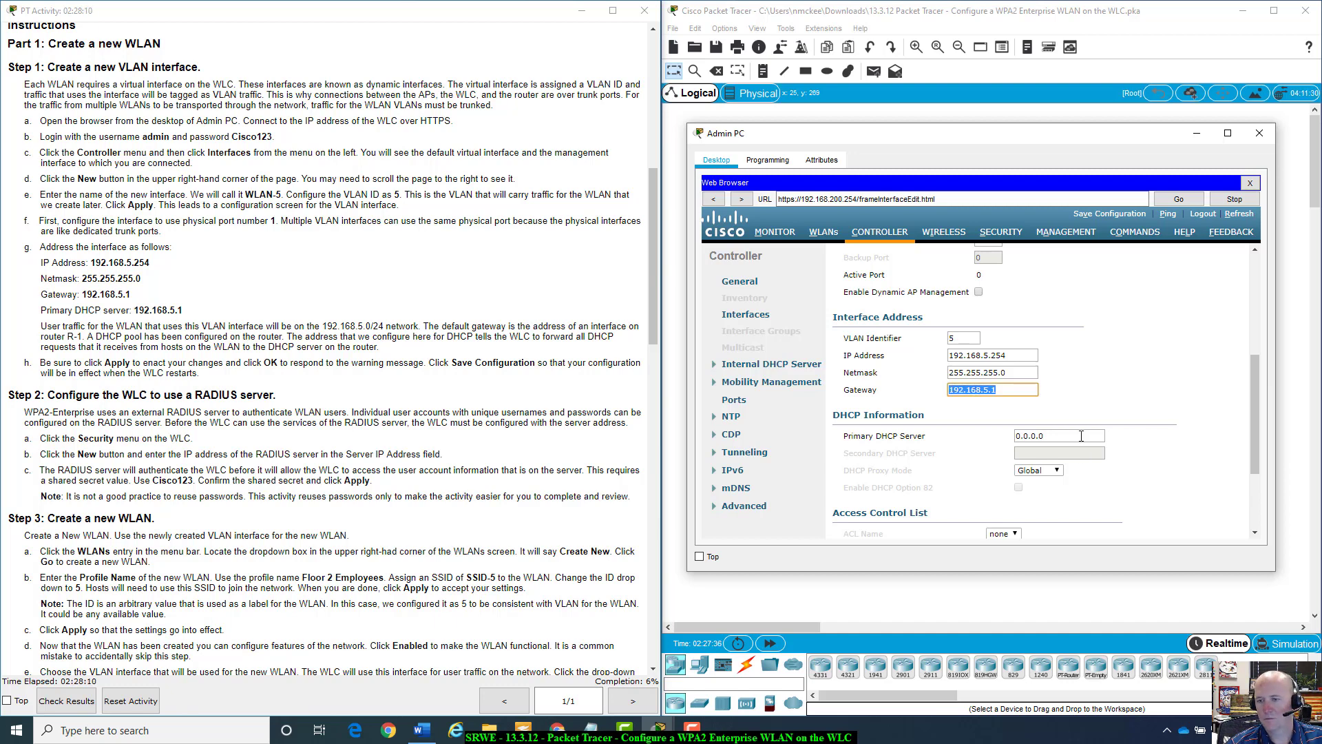
triple_click(1077, 433)
key("ctrl+v")
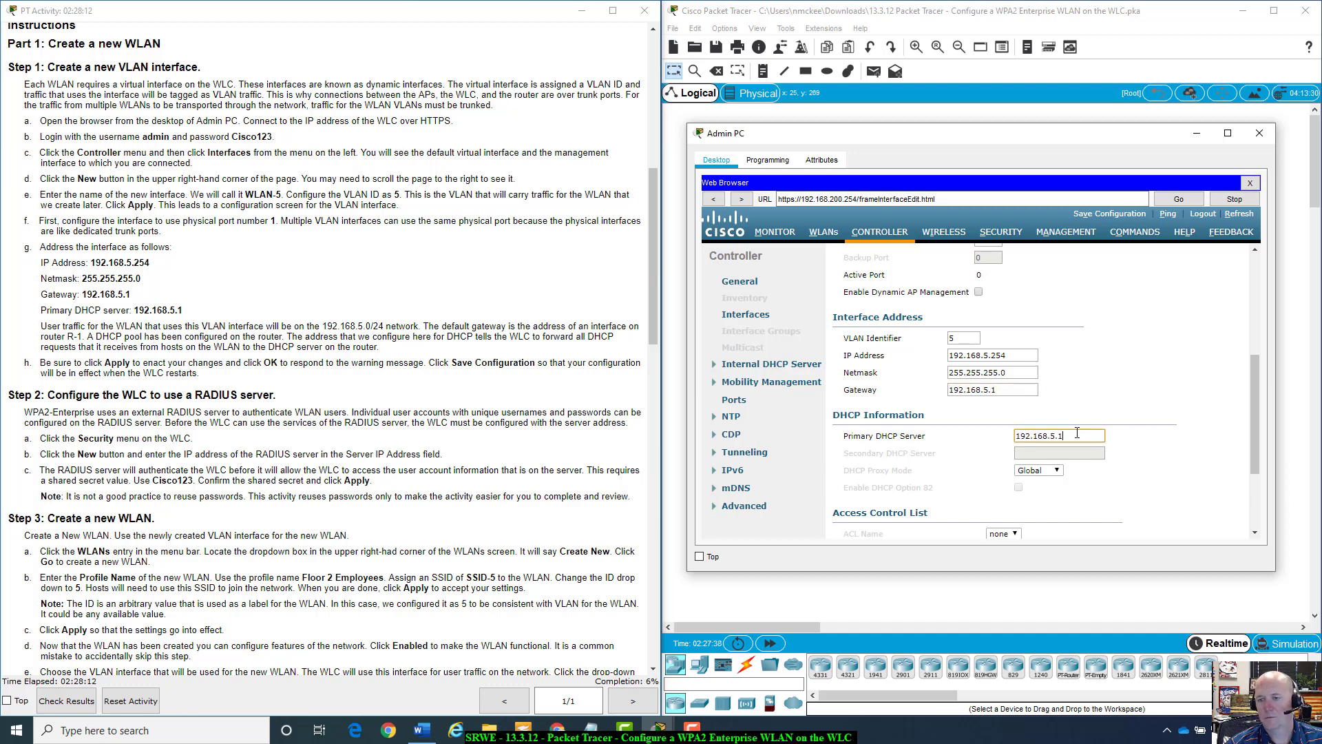
scroll(222, 333, "down", 1)
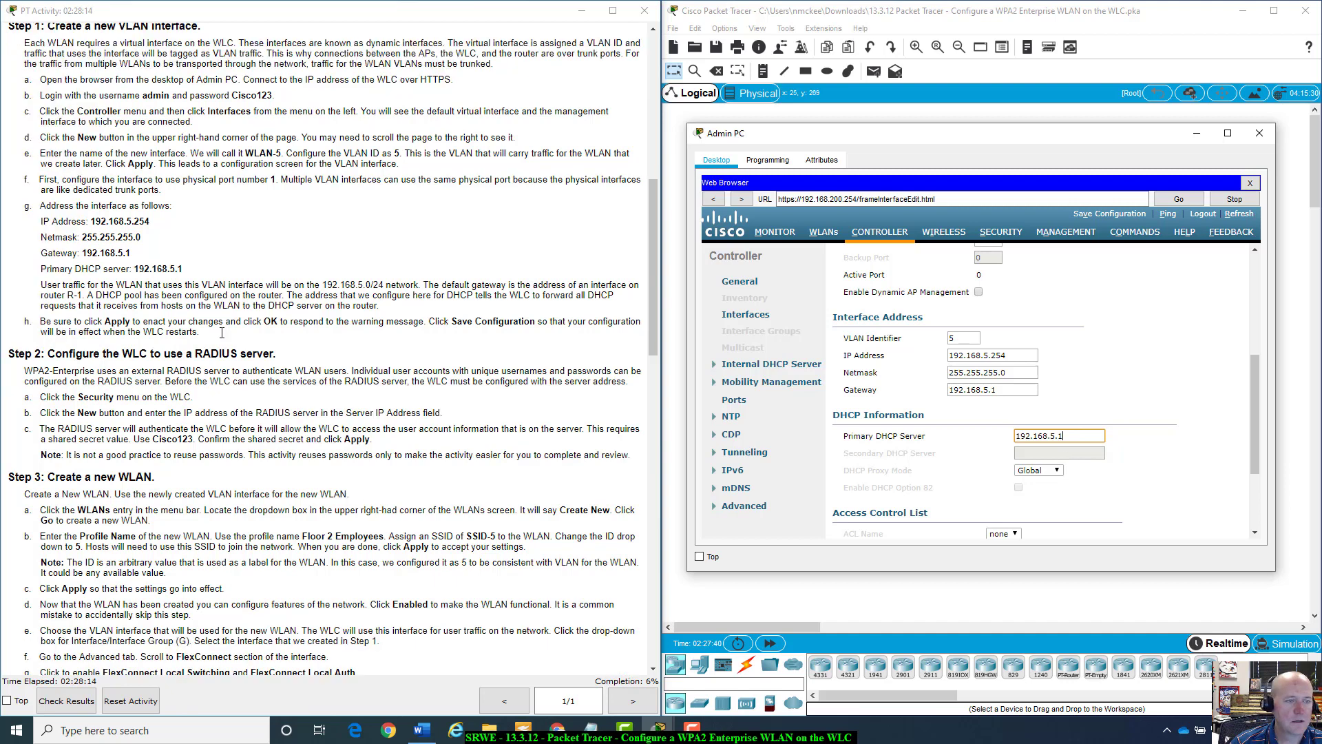
scroll(222, 333, "down", 1)
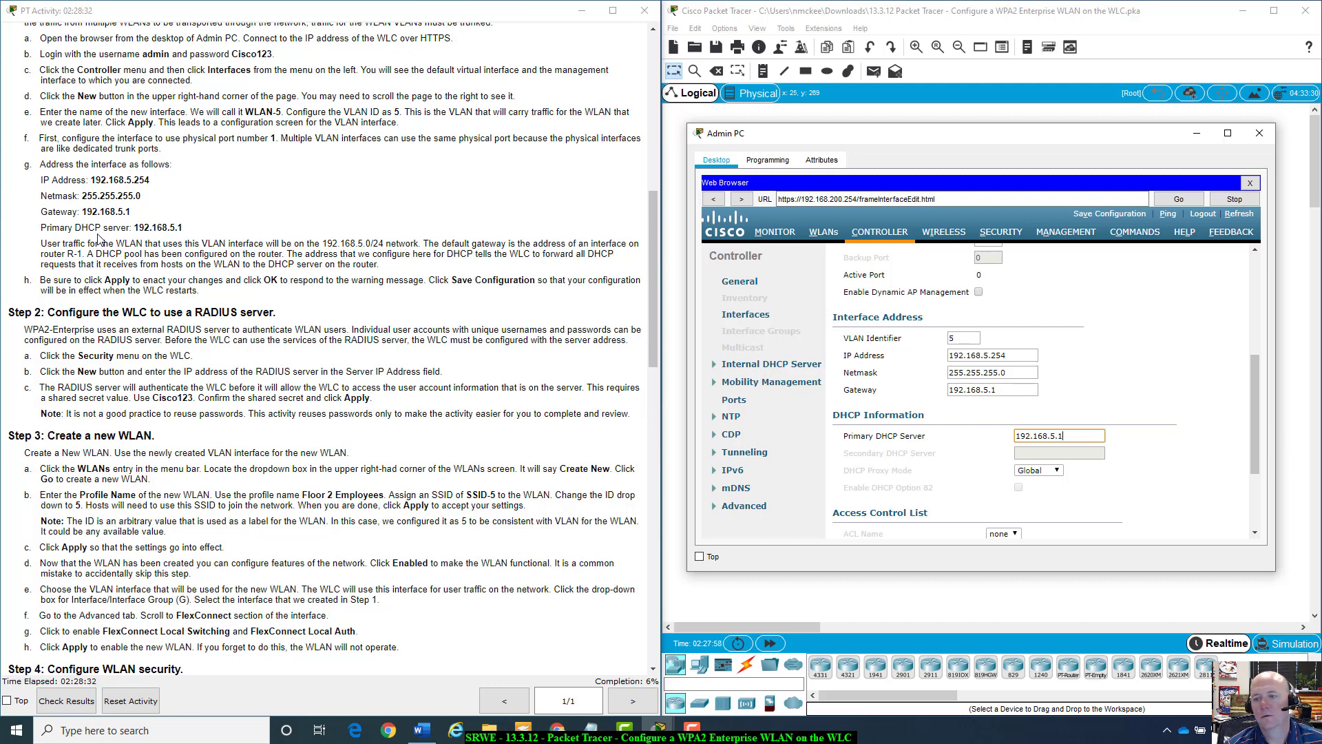
left_click_drag(972, 141, 967, 182)
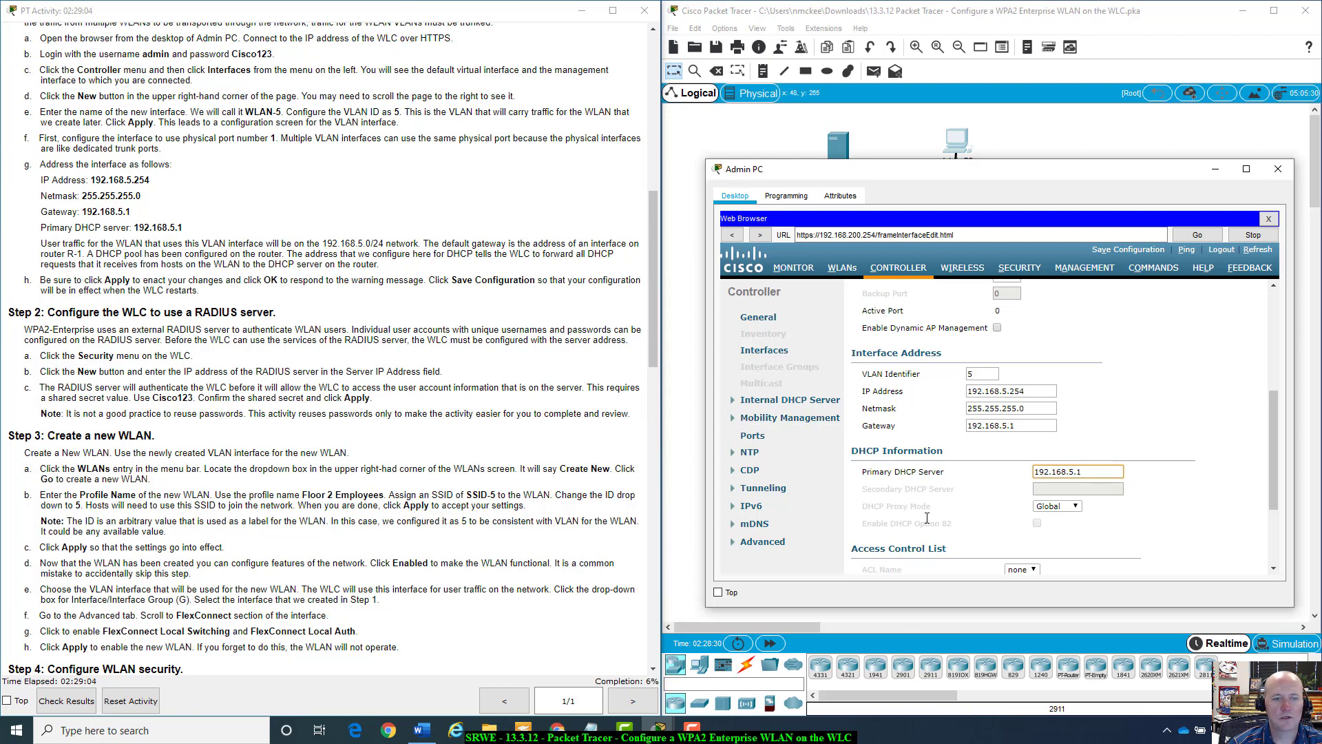
scroll(1188, 536, "down", 3)
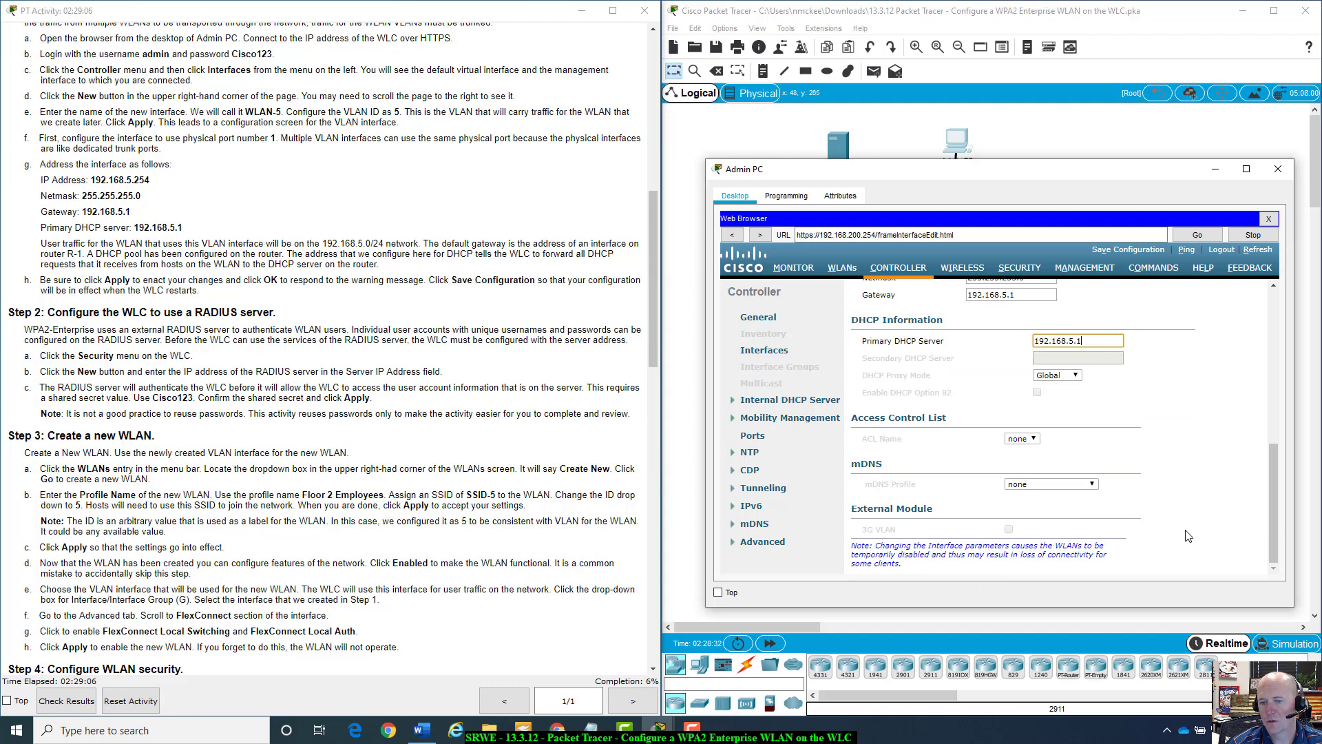
scroll(1188, 535, "up", 4)
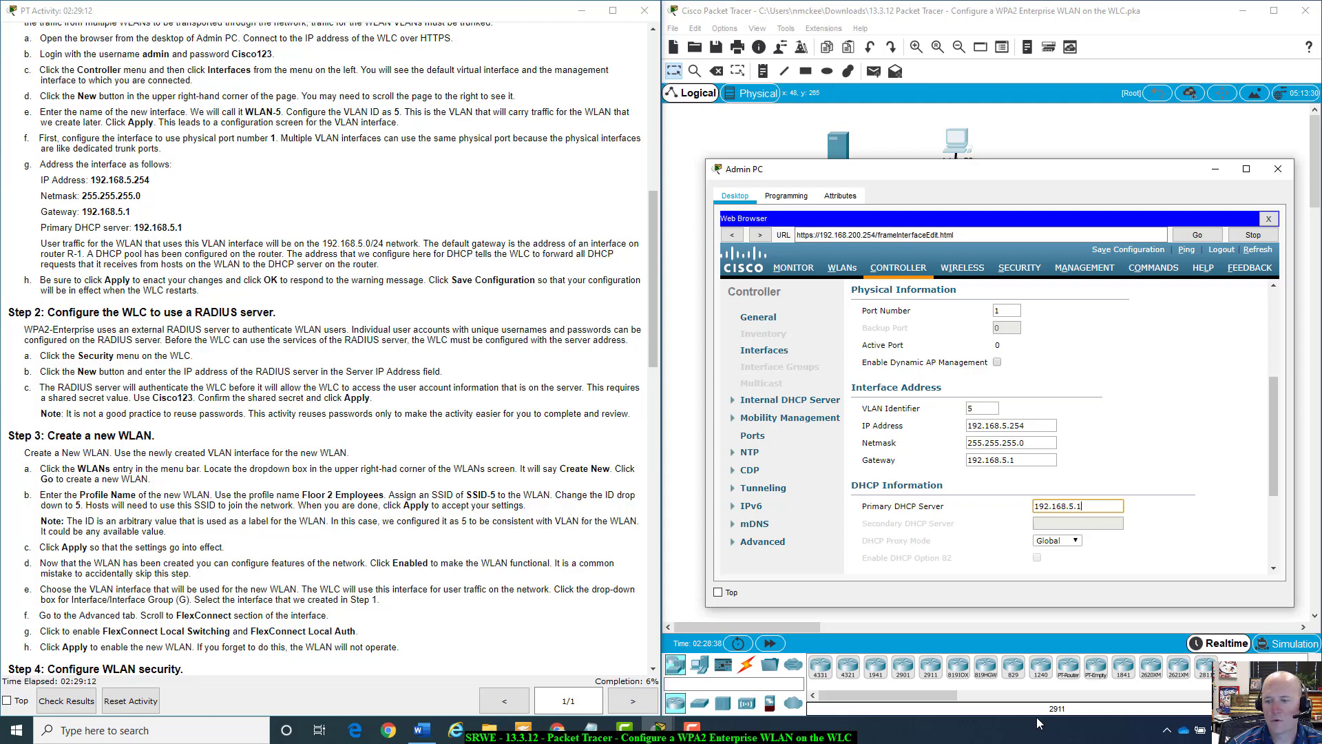
scroll(1193, 562, "down", 1)
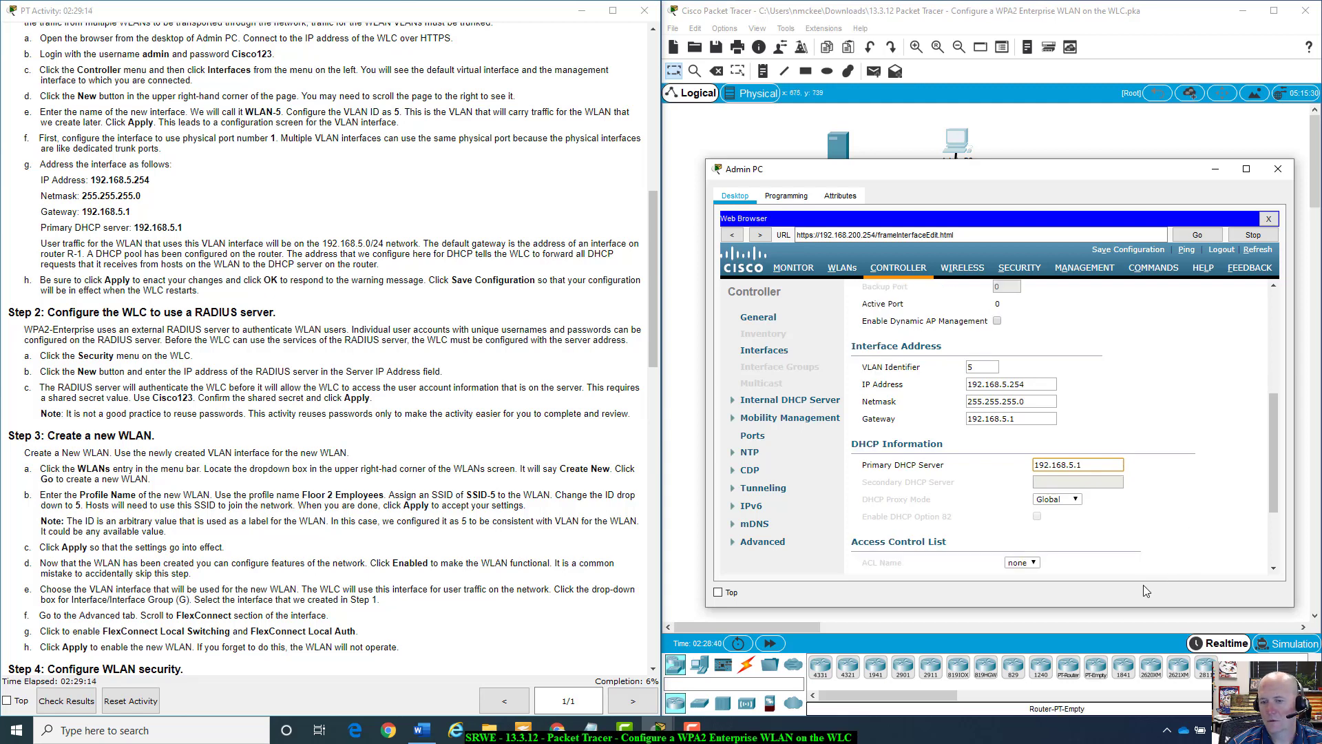
scroll(1182, 549, "down", 1)
scroll(1182, 549, "up", 7)
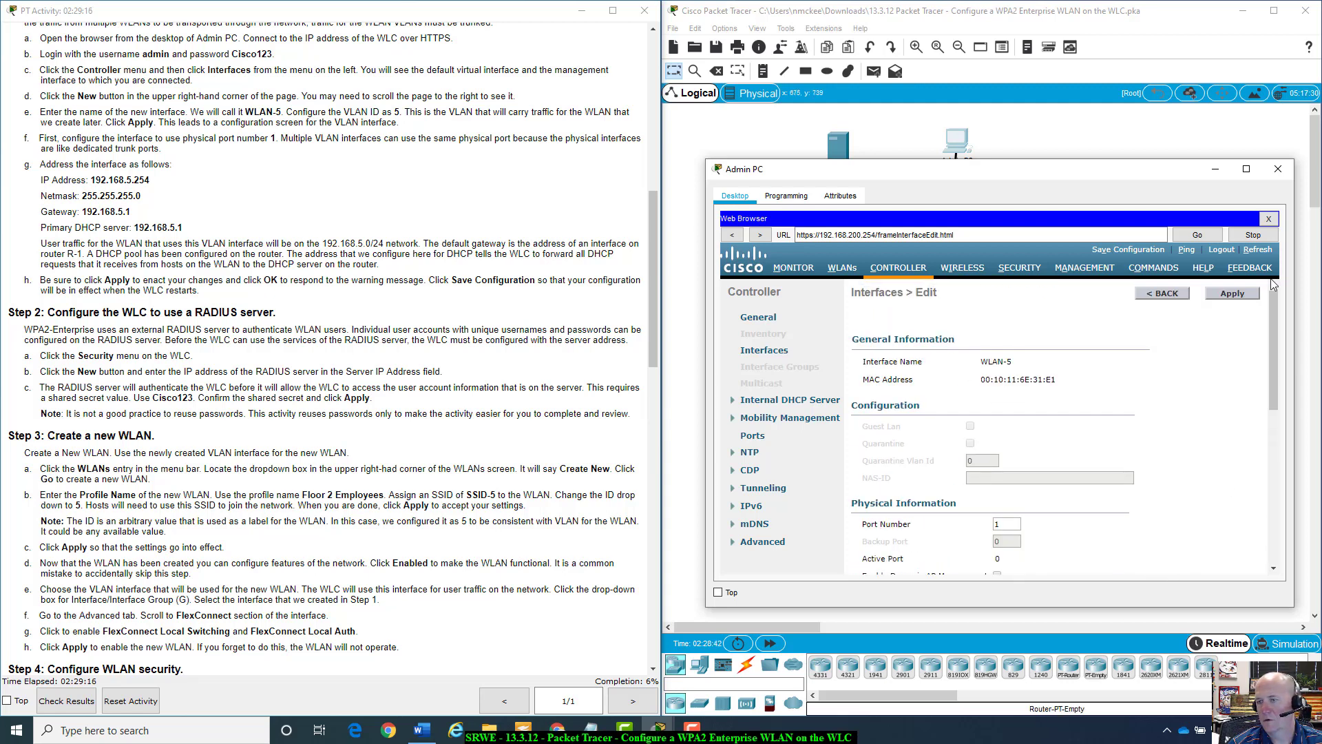
Apply the WLAN-5 interface edits and confirm OK on the connectivity warning.
left_click(1233, 294)
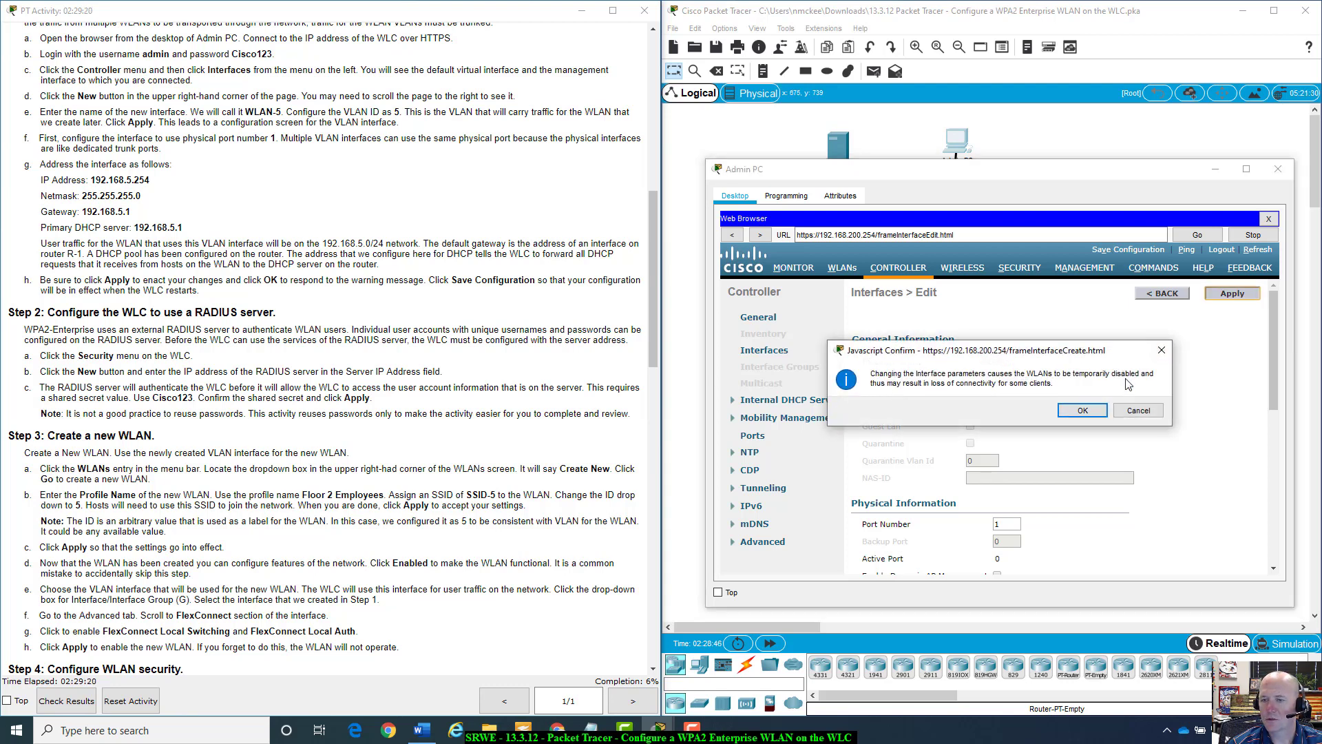
left_click(1080, 411)
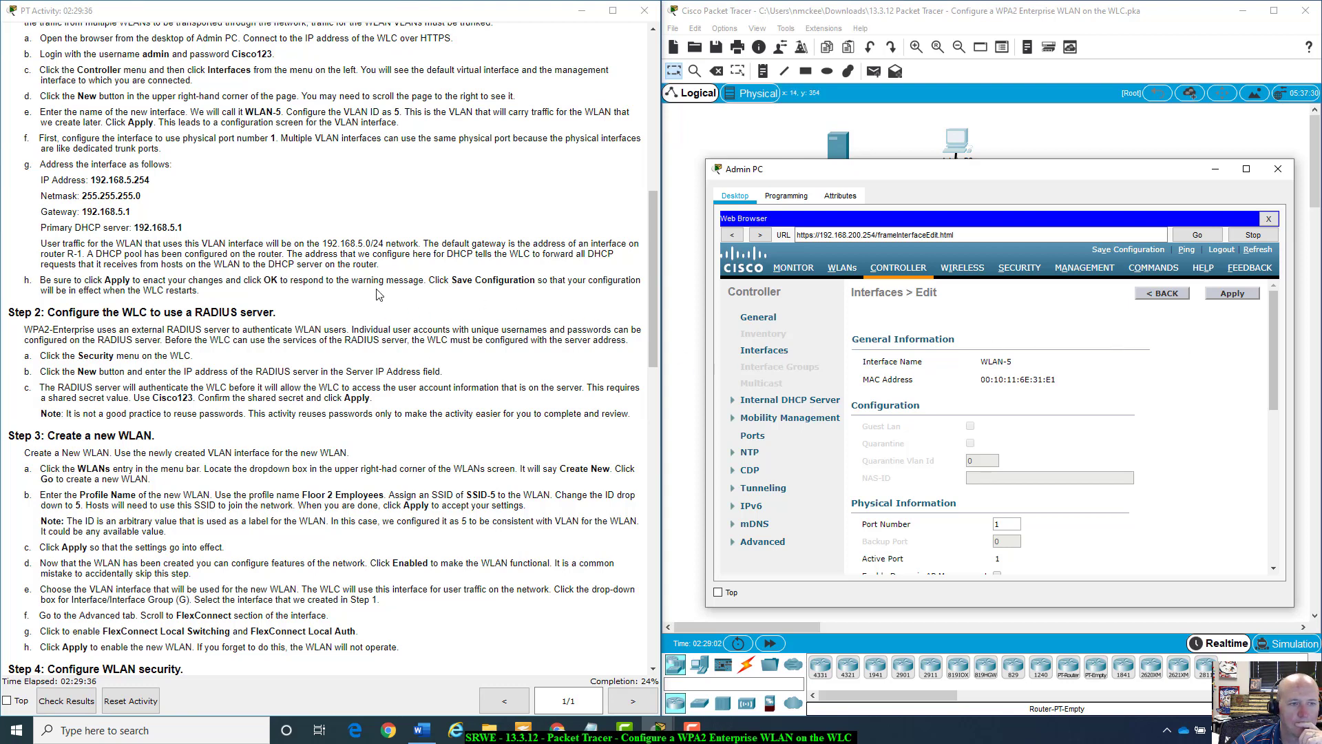
scroll(1241, 433, "down", 3)
scroll(1241, 432, "down", 3)
scroll(1240, 430, "up", 6)
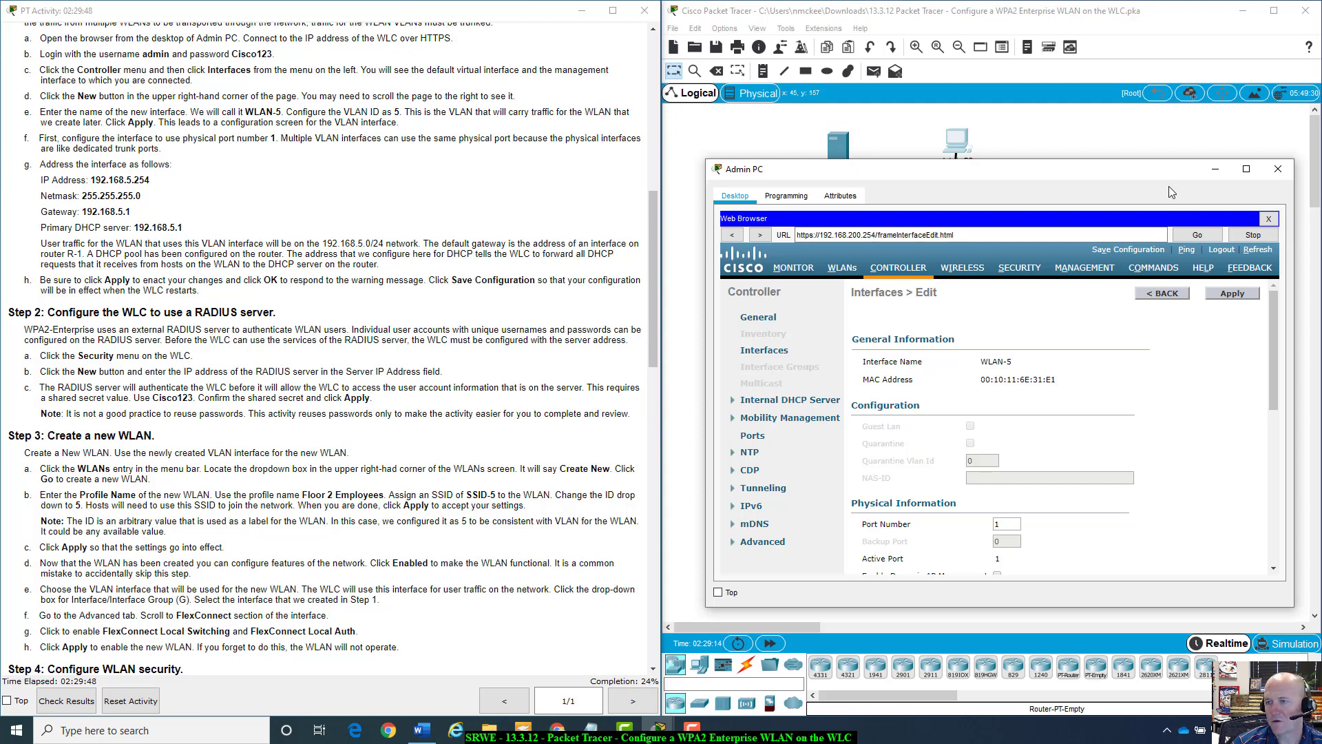
Reposition and widen the Admin PC window, then save the configuration to flash.
left_click_drag(1174, 176, 1149, 124)
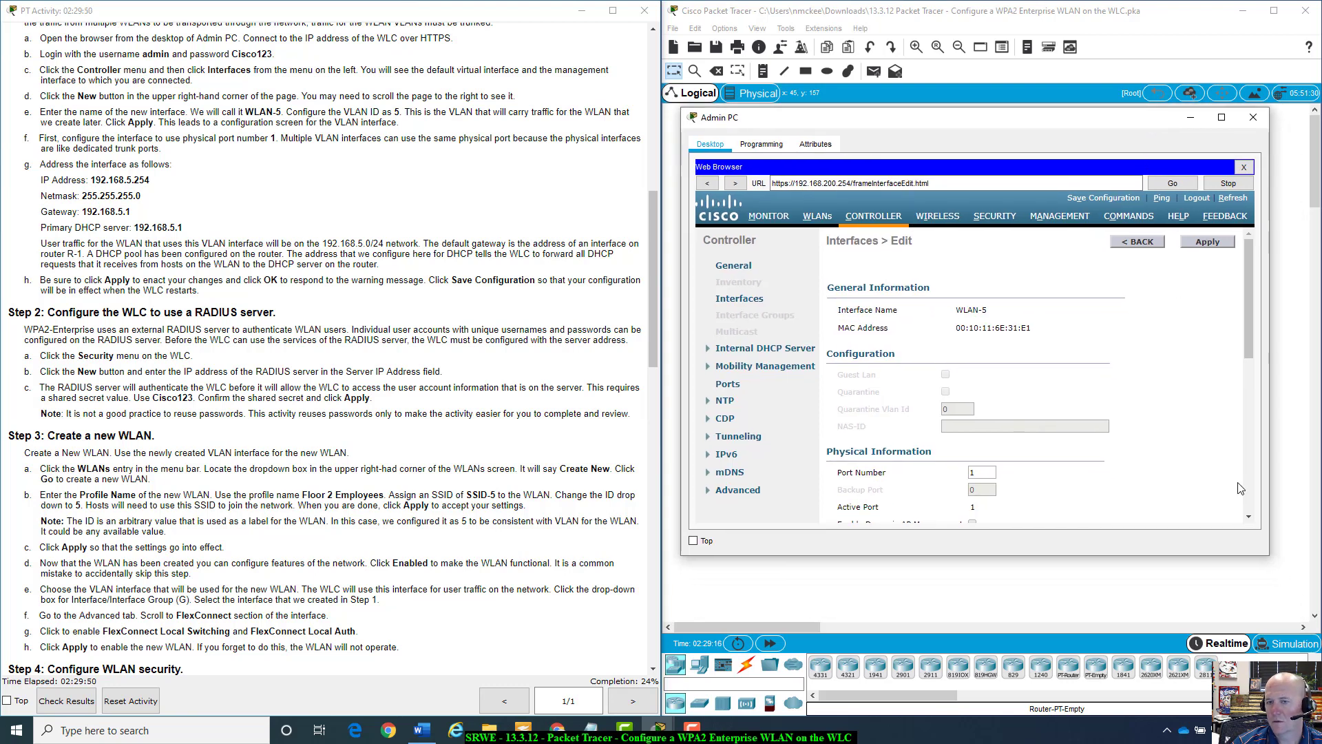
left_click_drag(1270, 552, 1309, 603)
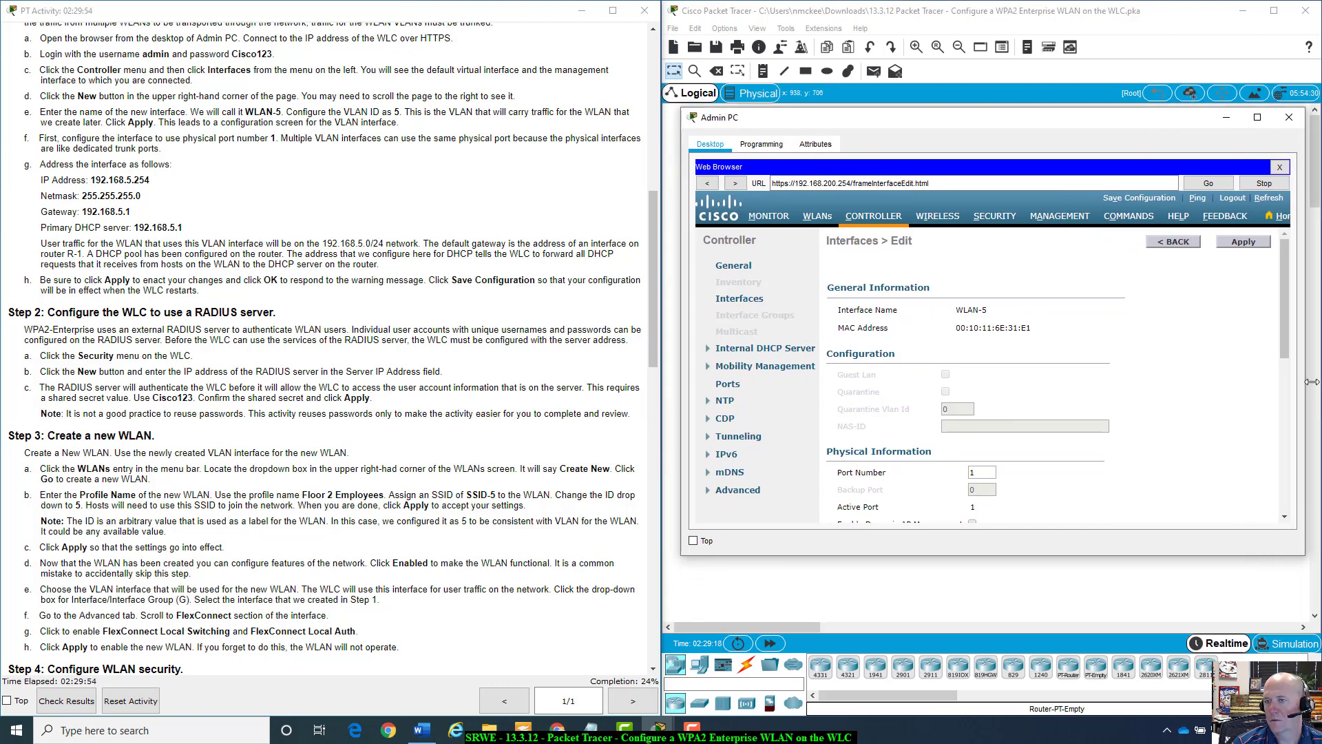
left_click(1135, 198)
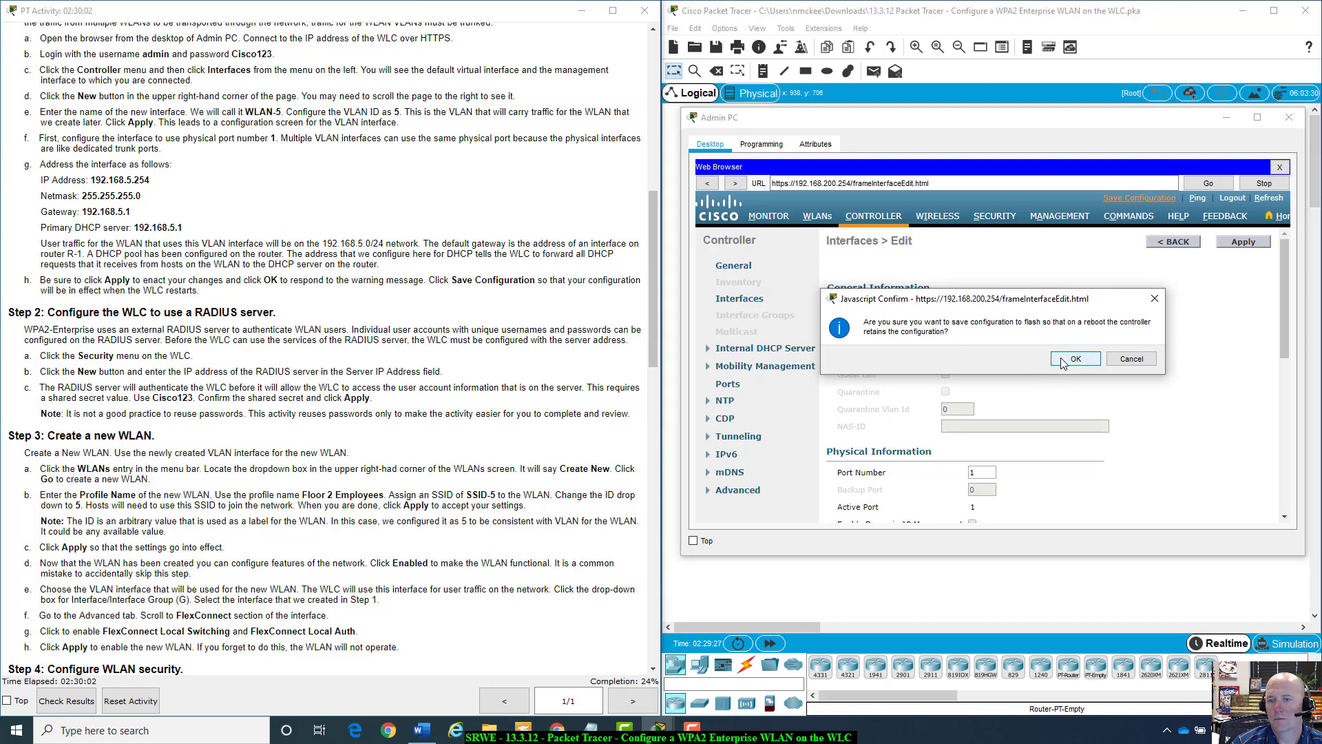
left_click(1063, 363)
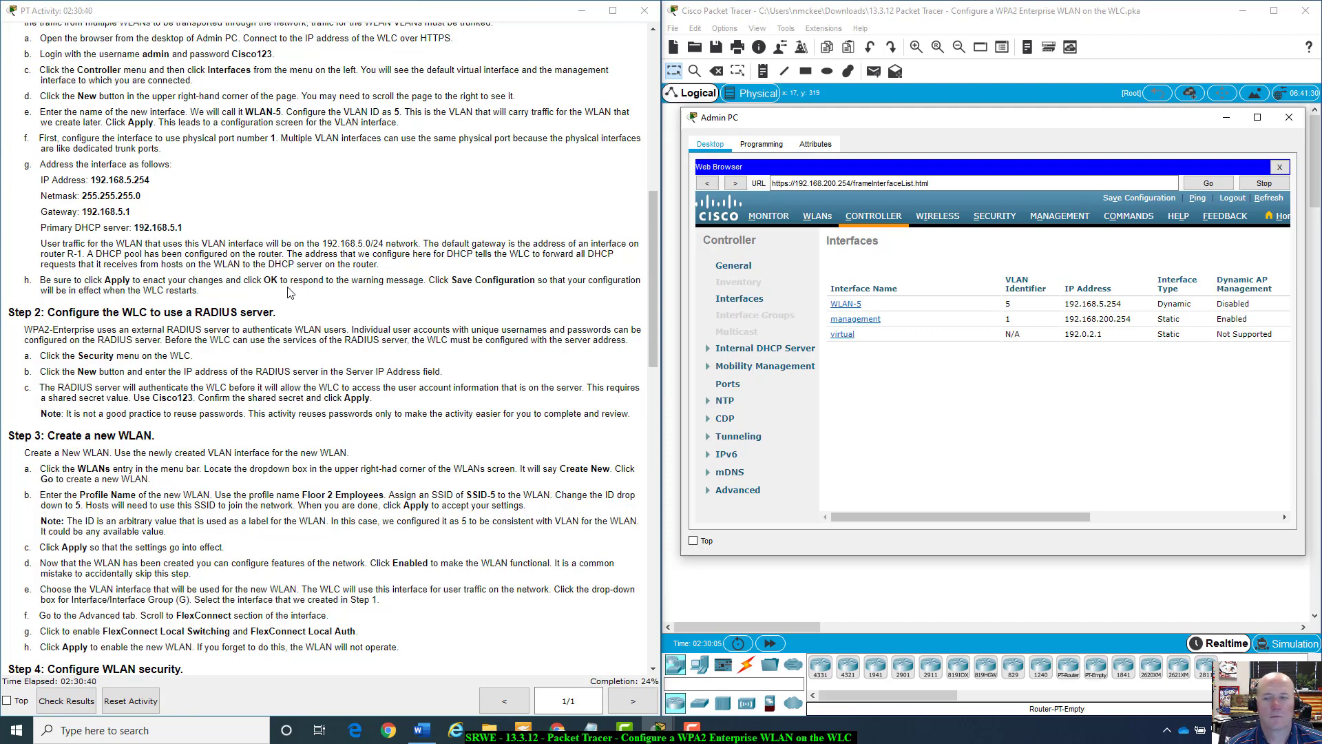
left_click(1289, 117)
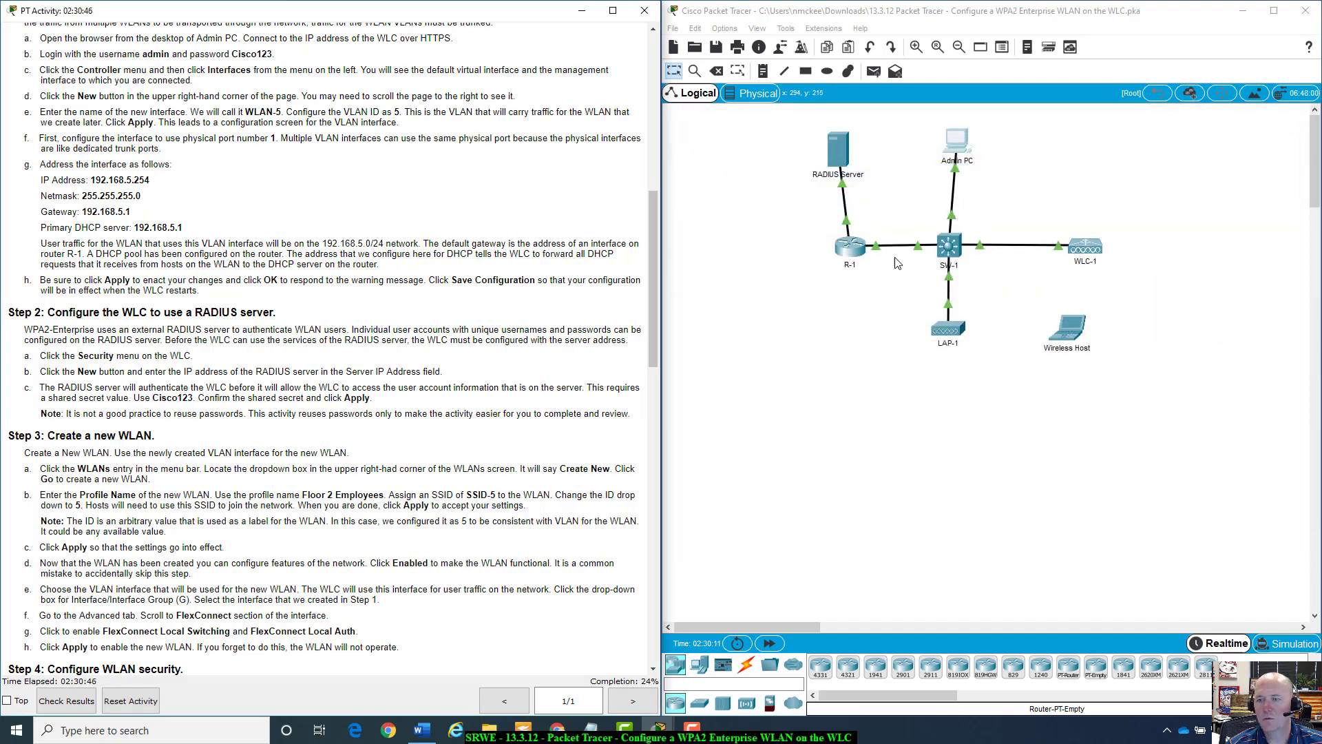
left_click(1086, 248)
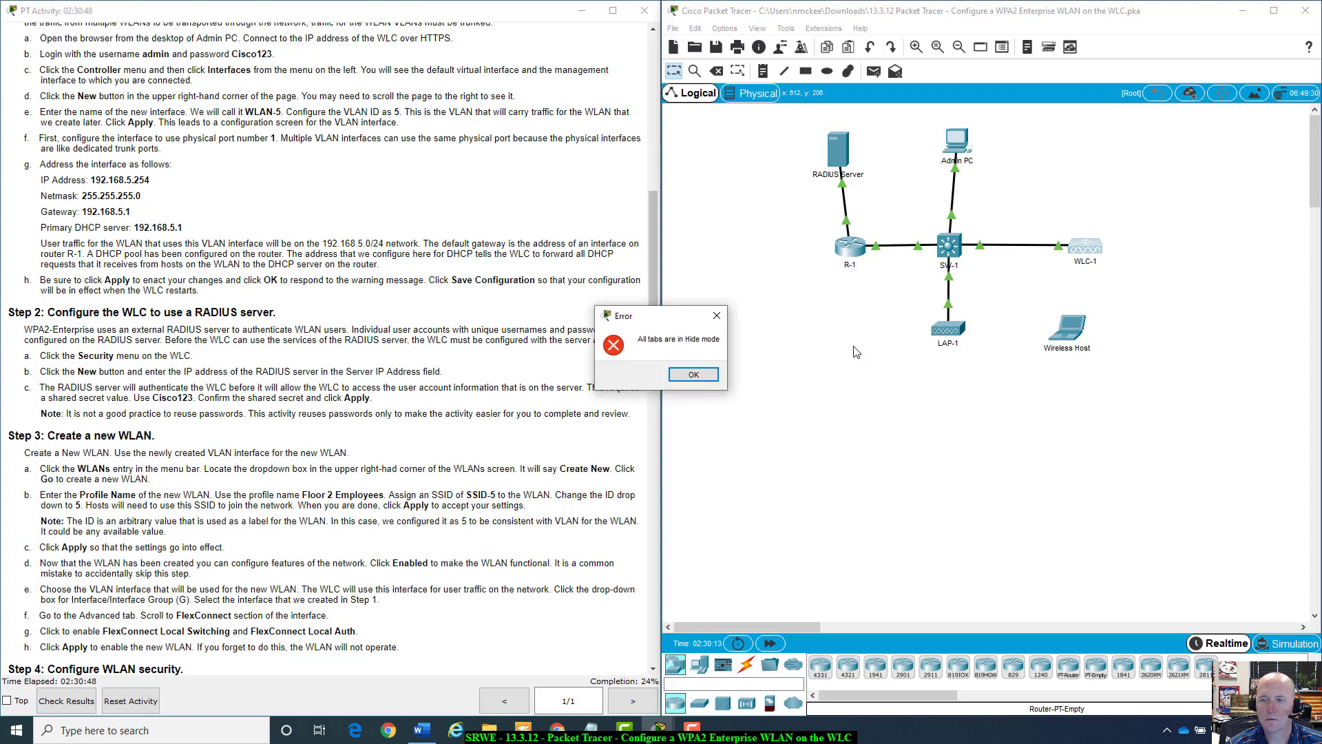
left_click(709, 376)
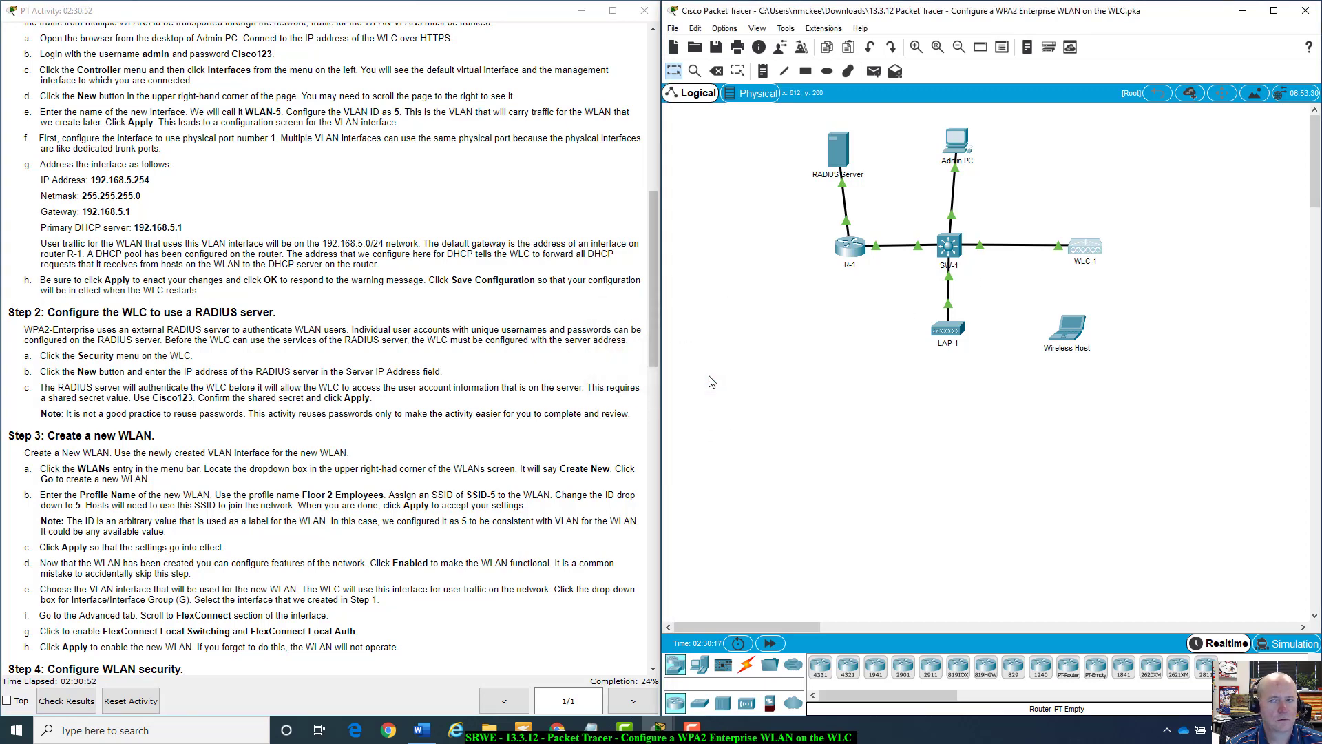
left_click(954, 143)
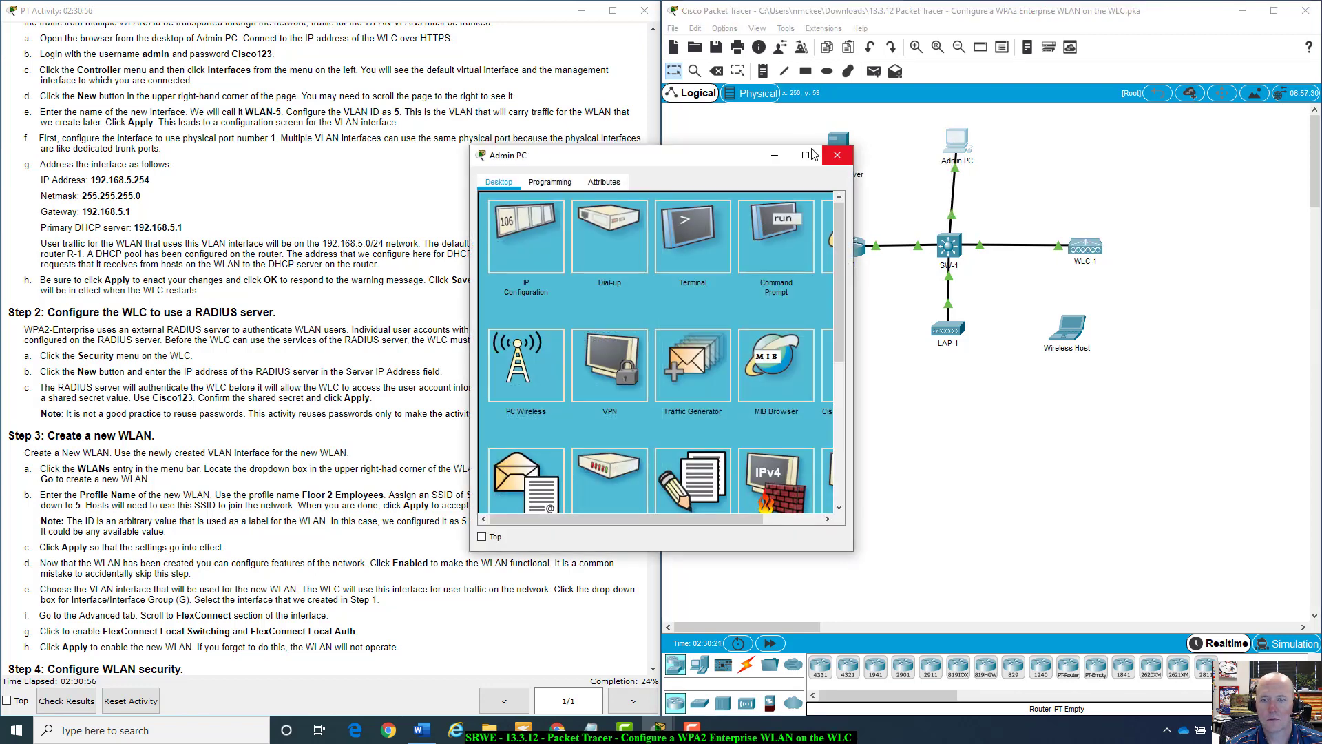
Open Admin PC's Web Browser and load 192.168.200.254.
left_click_drag(853, 490, 1131, 490)
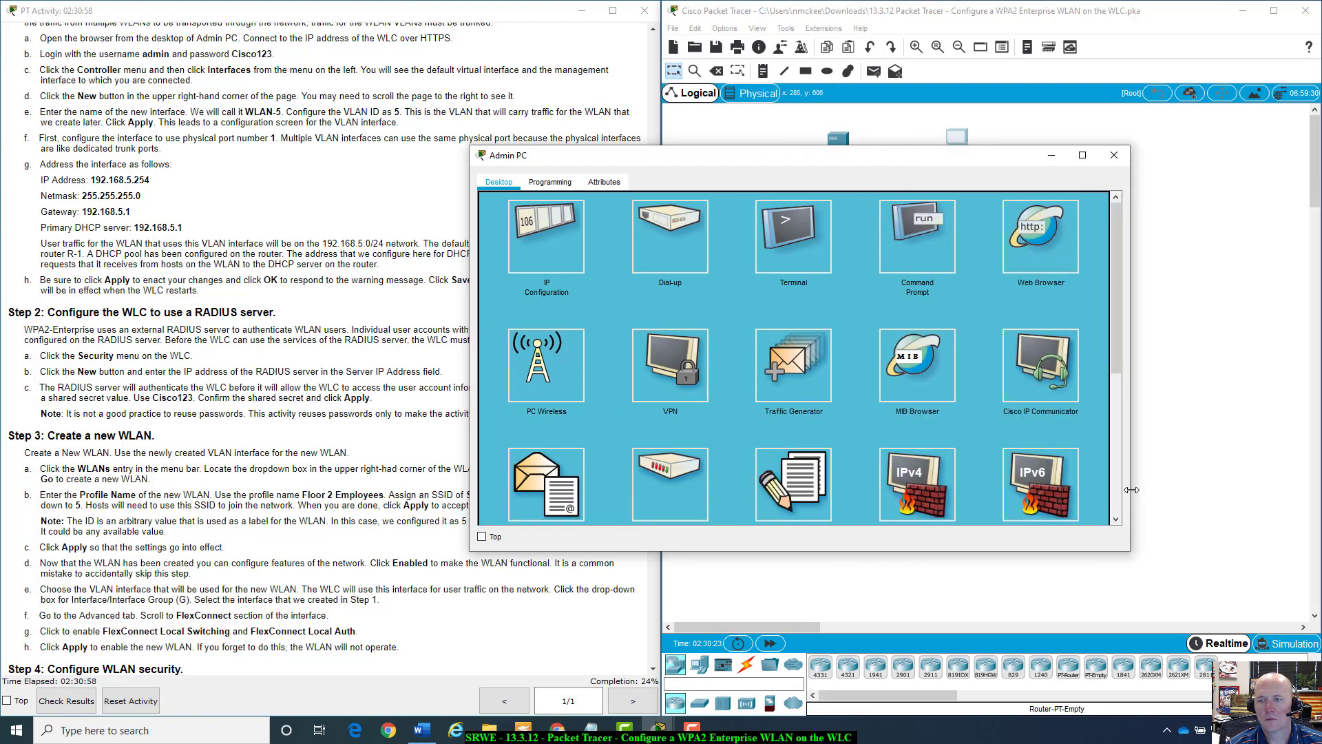
left_click(1056, 223)
left_click_drag(944, 159, 1177, 182)
left_click(1009, 242)
type("192.168")
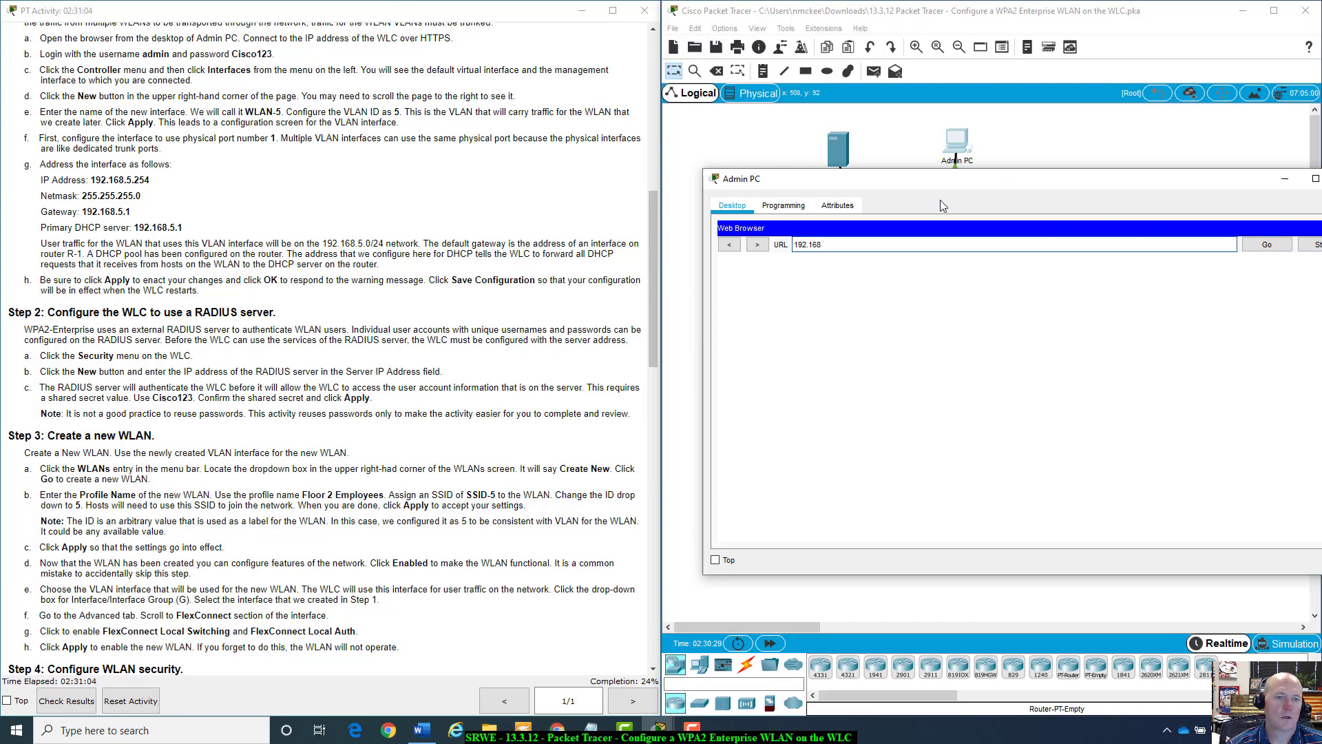
scroll(454, 303, "up", 10)
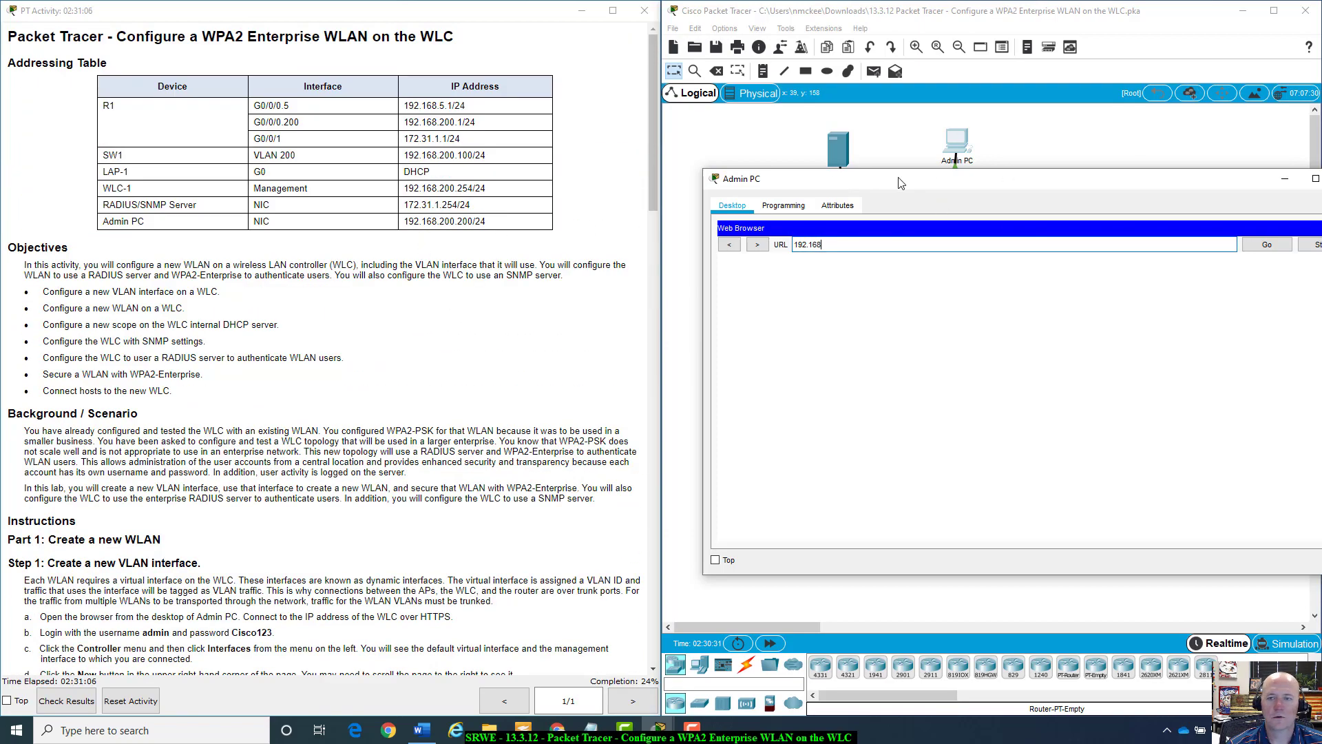
type(".200.254")
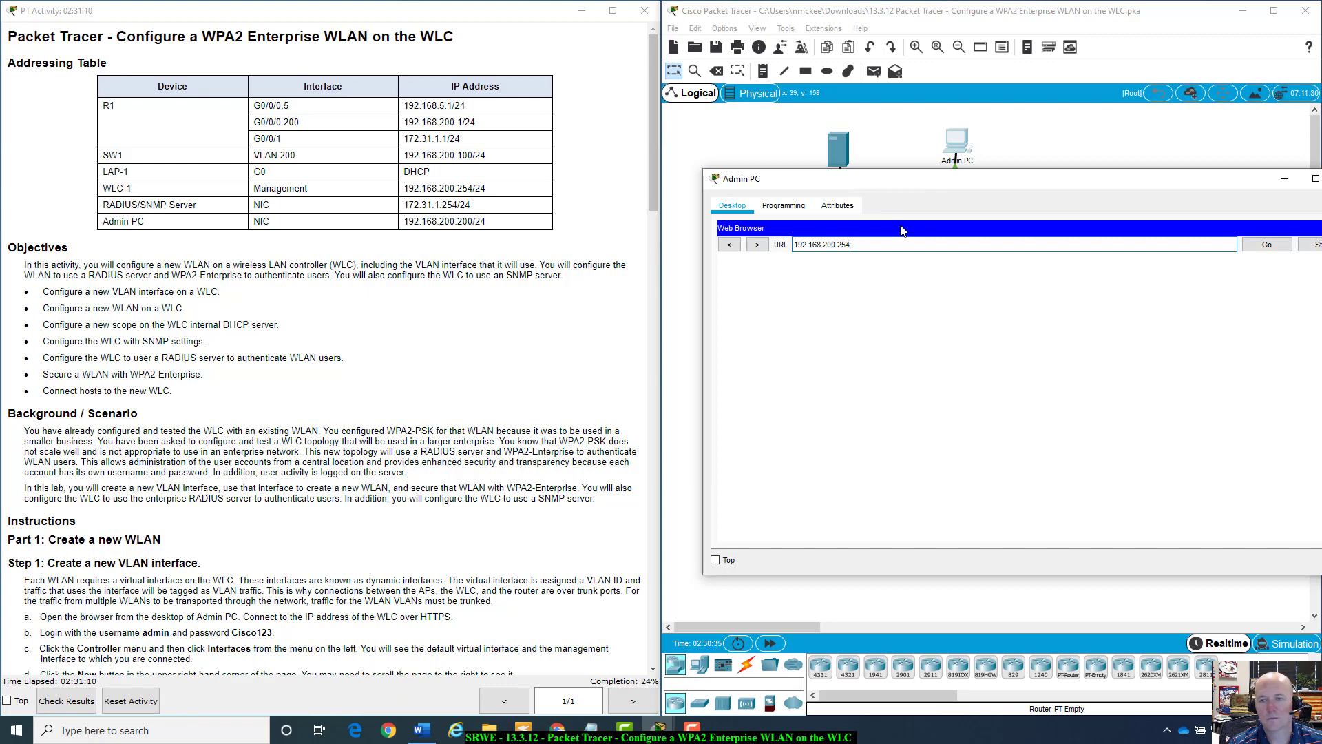
key("Return")
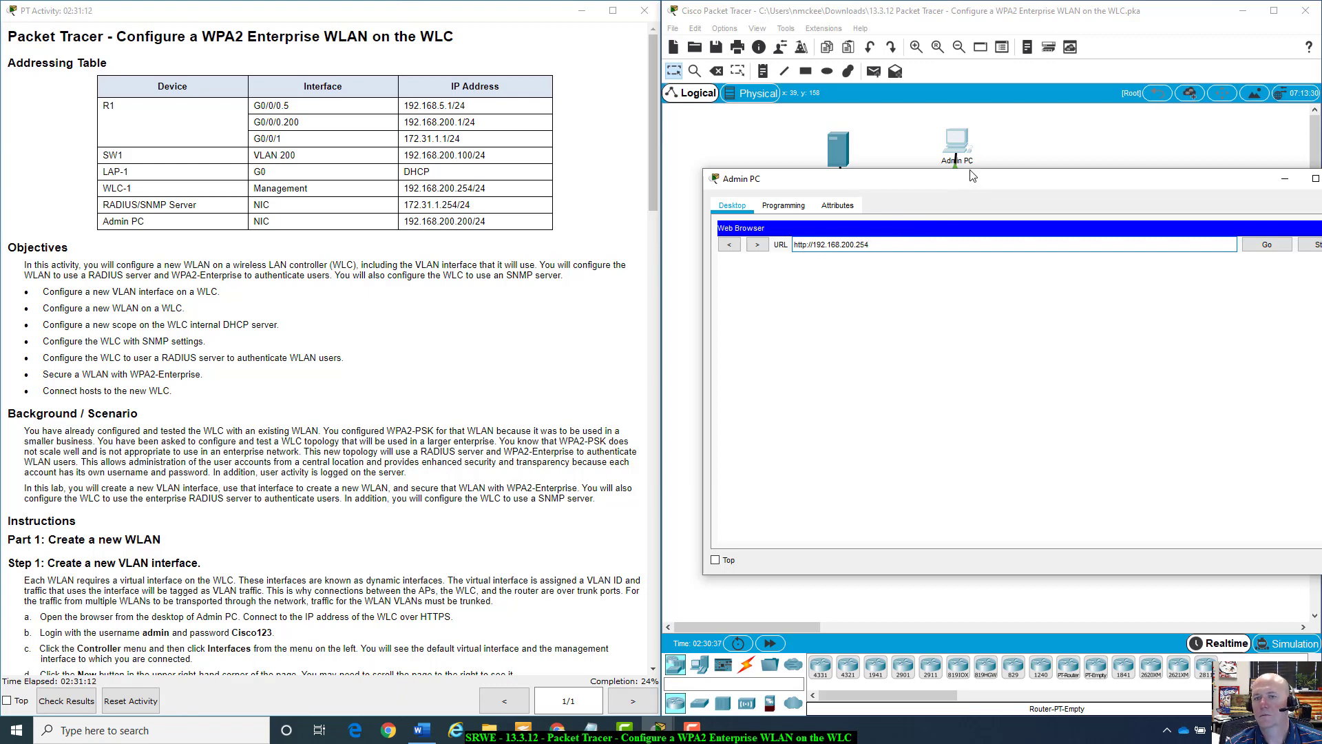
Move the browser aside to view the topology, then bring the Admin PC window back.
left_click_drag(977, 178, 947, 124)
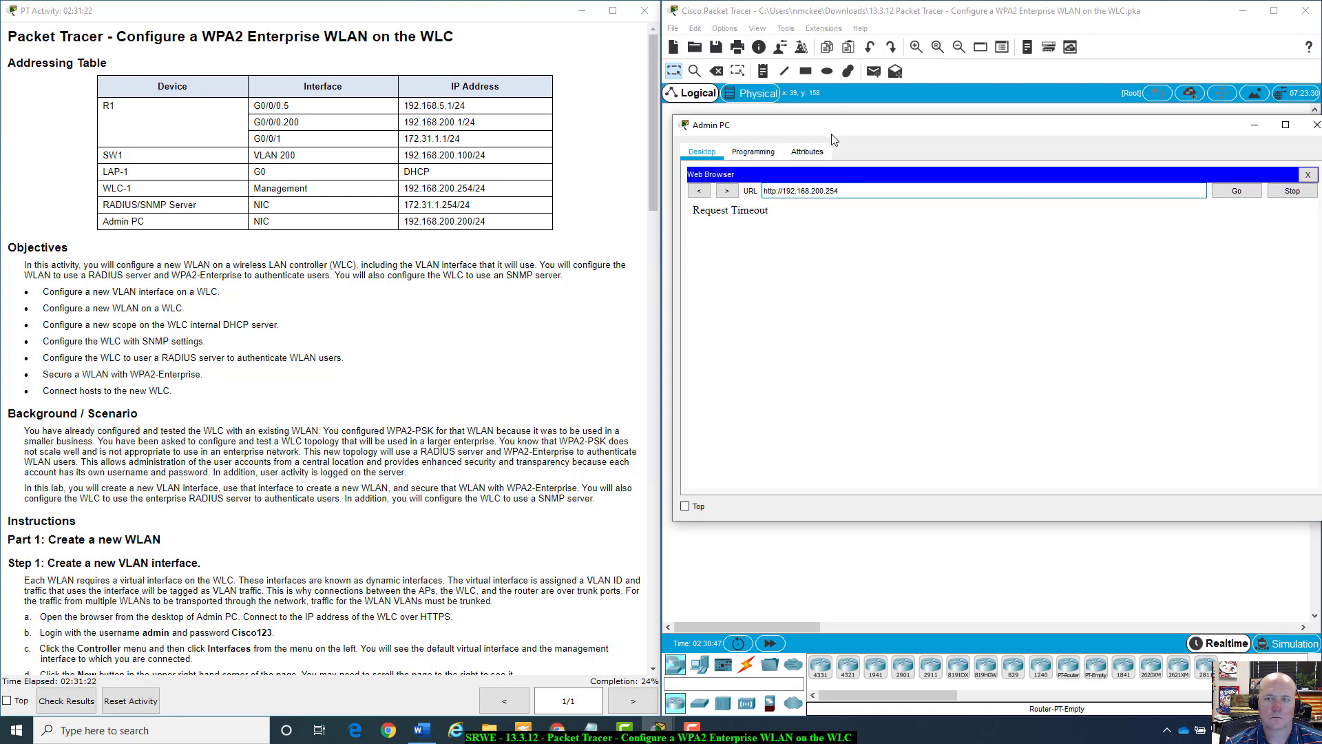
left_click_drag(841, 129, 853, 500)
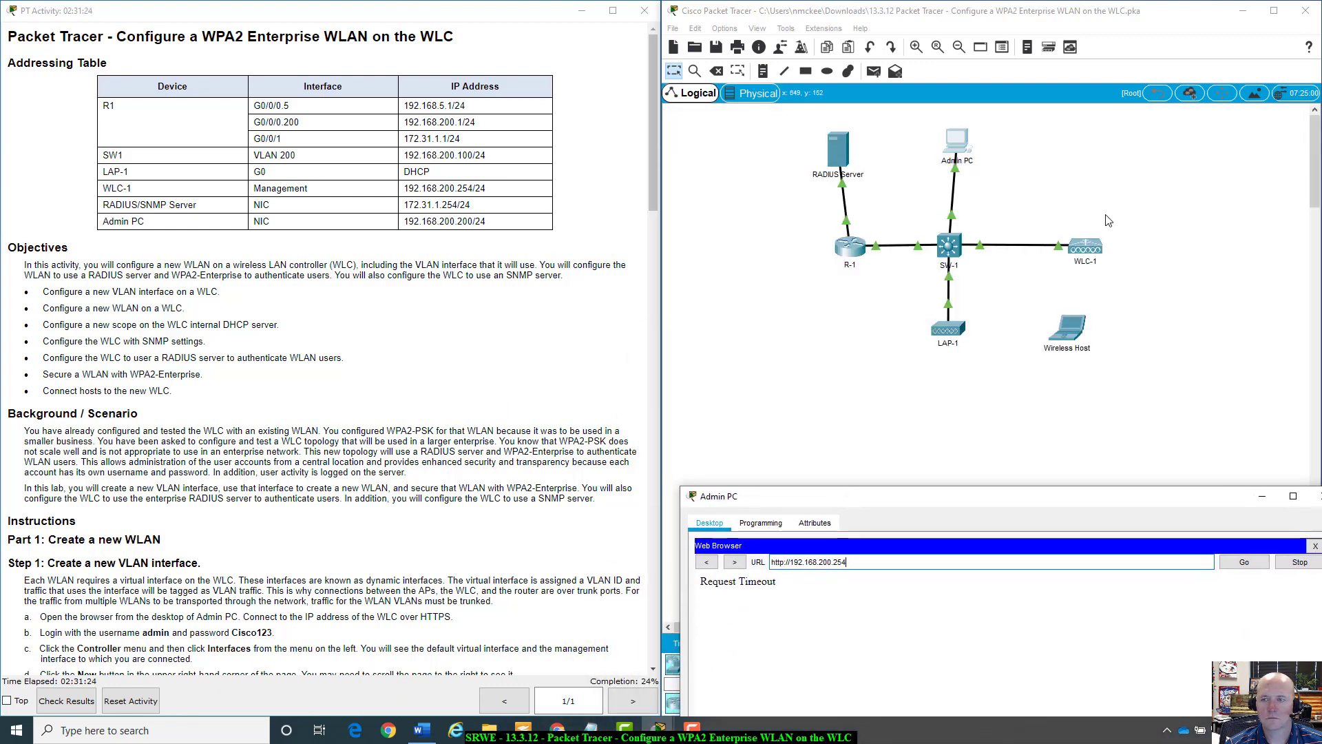
left_click(1095, 253)
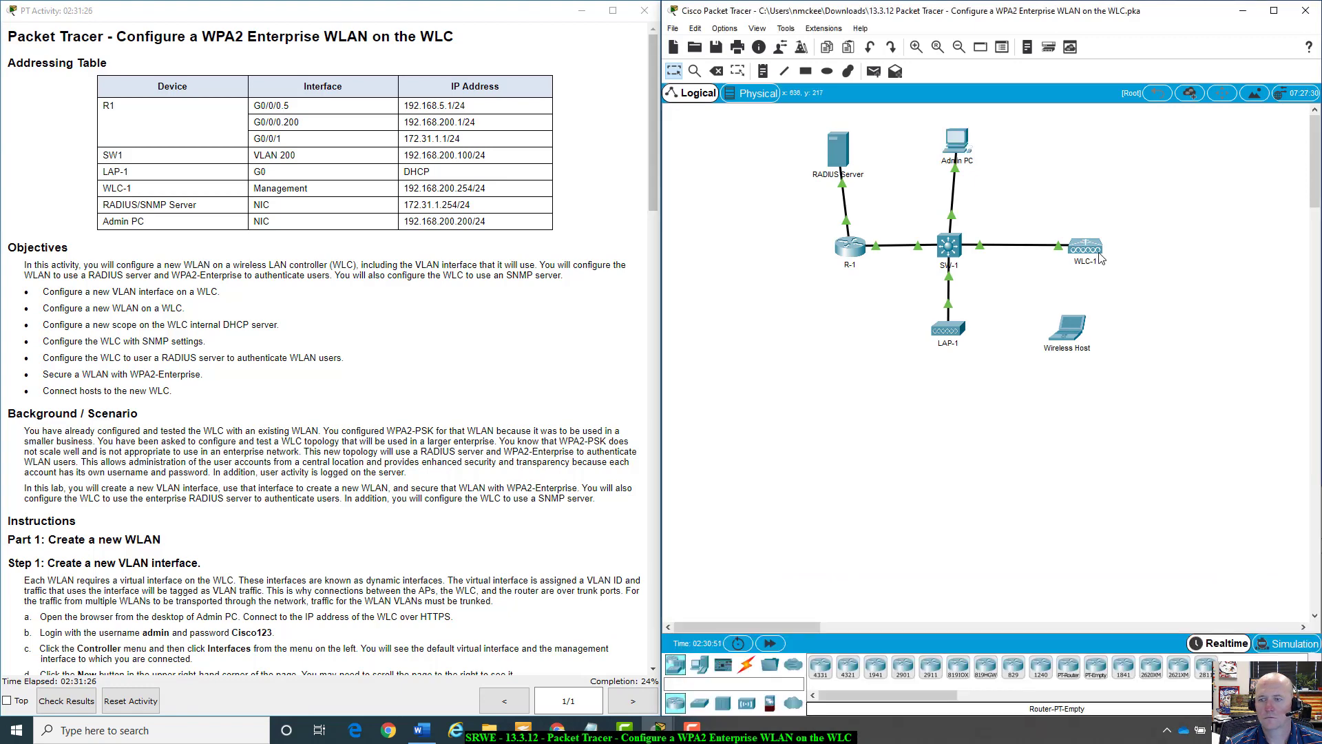
mouse_move(1099, 258)
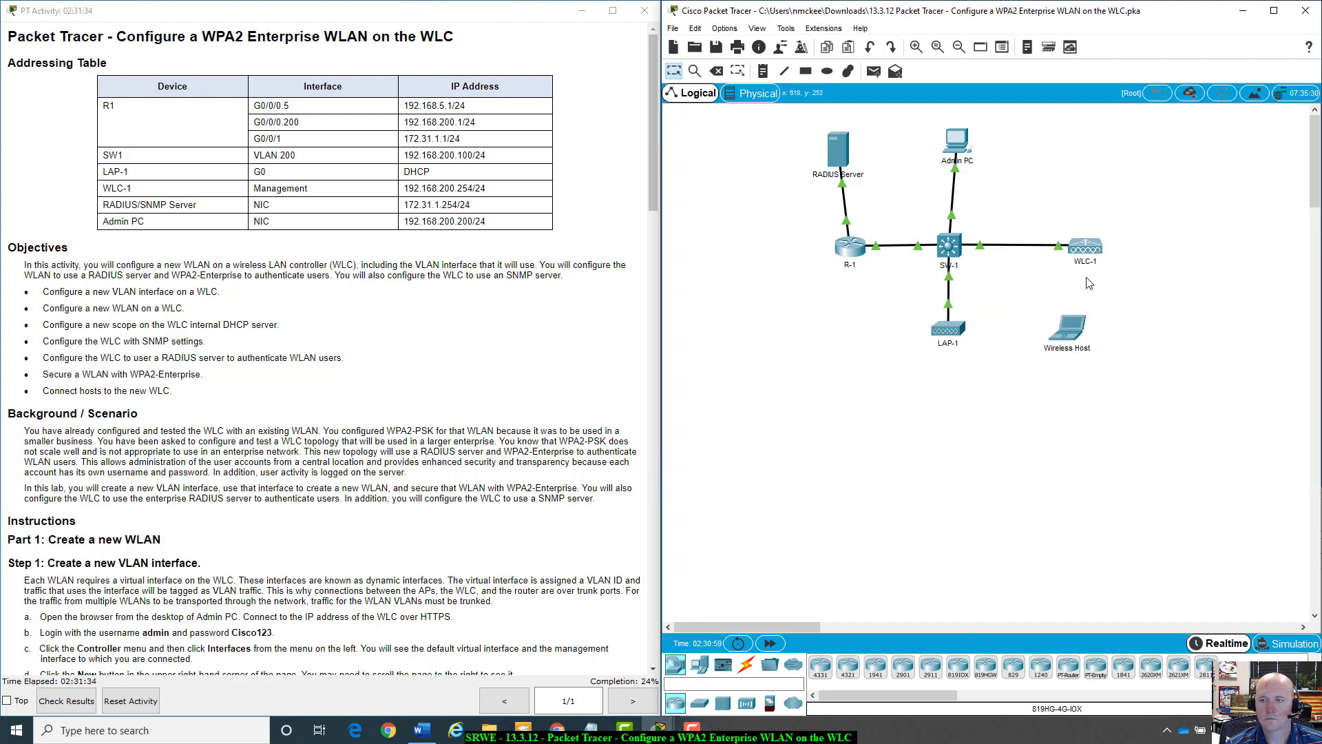
left_click(967, 147)
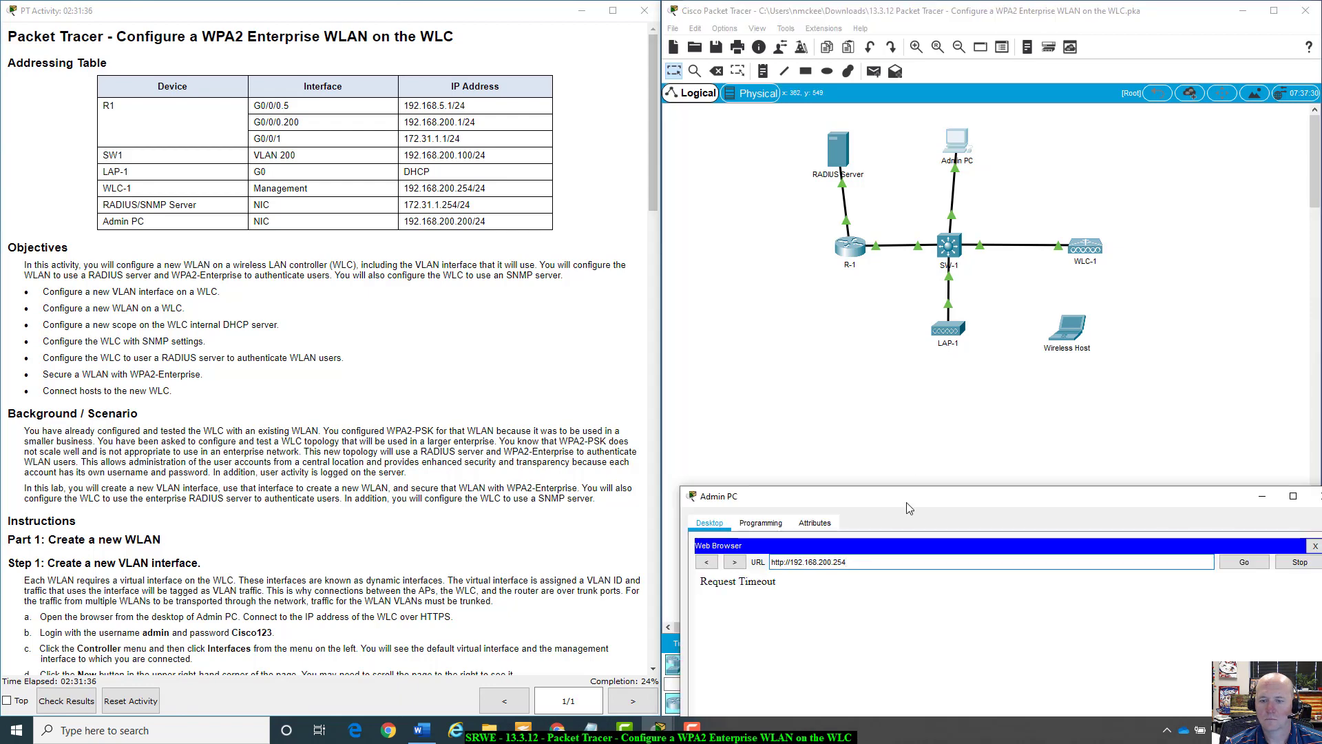
left_click_drag(907, 502, 912, 250)
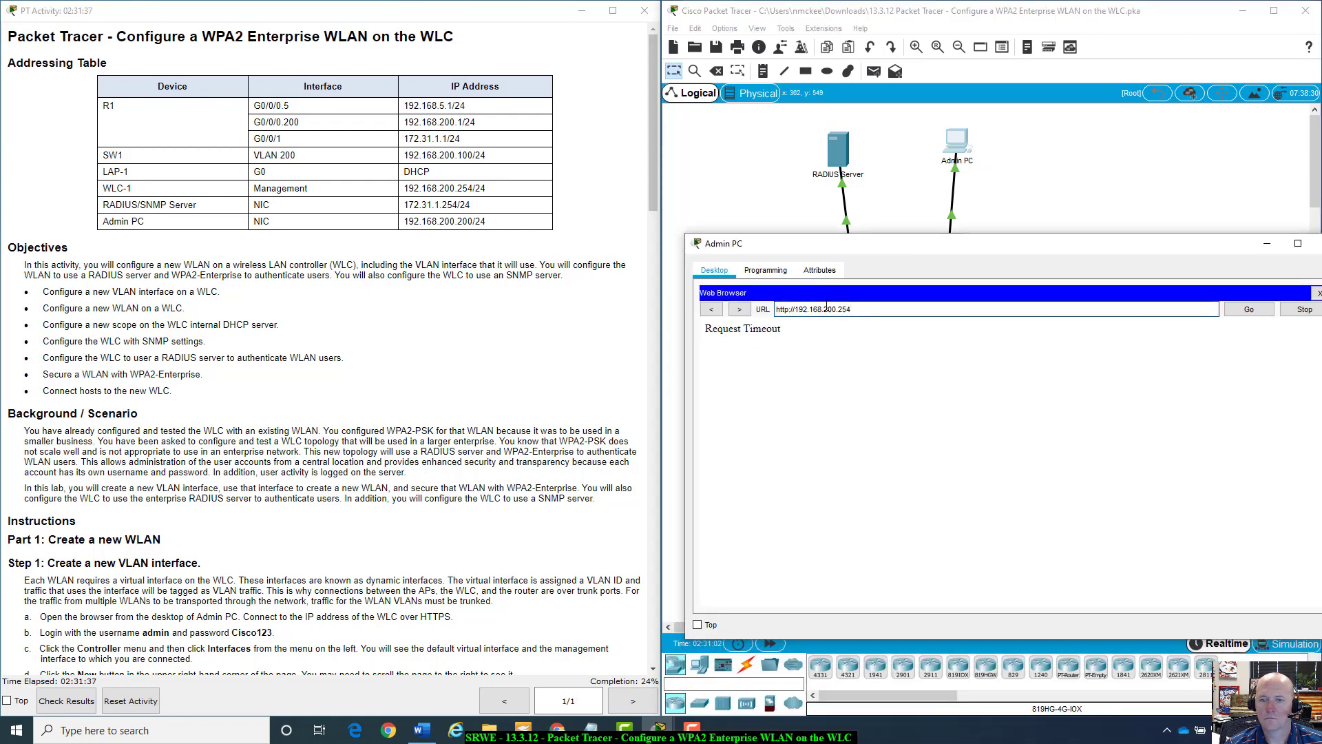
left_click(789, 310)
type("s")
key("Return")
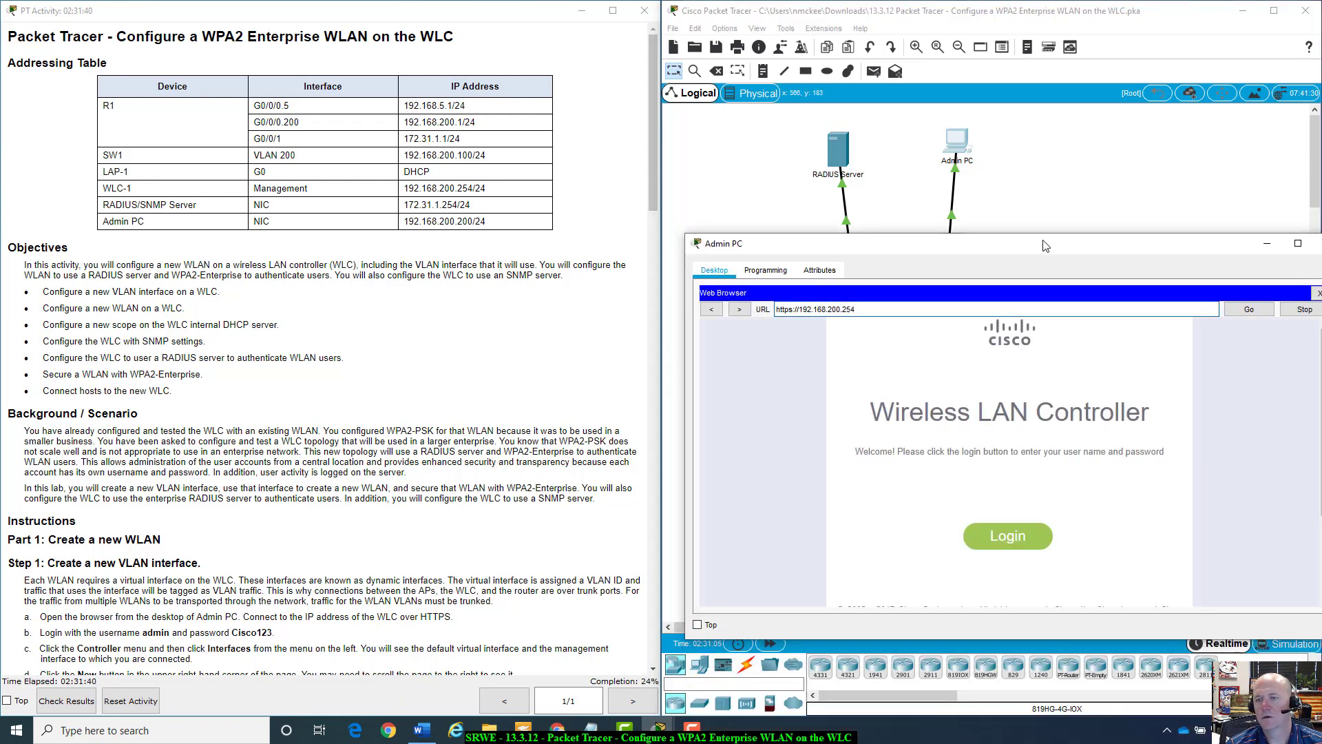
left_click_drag(1047, 245, 1018, 113)
Log in with username admin and the administrator password.
left_click(979, 409)
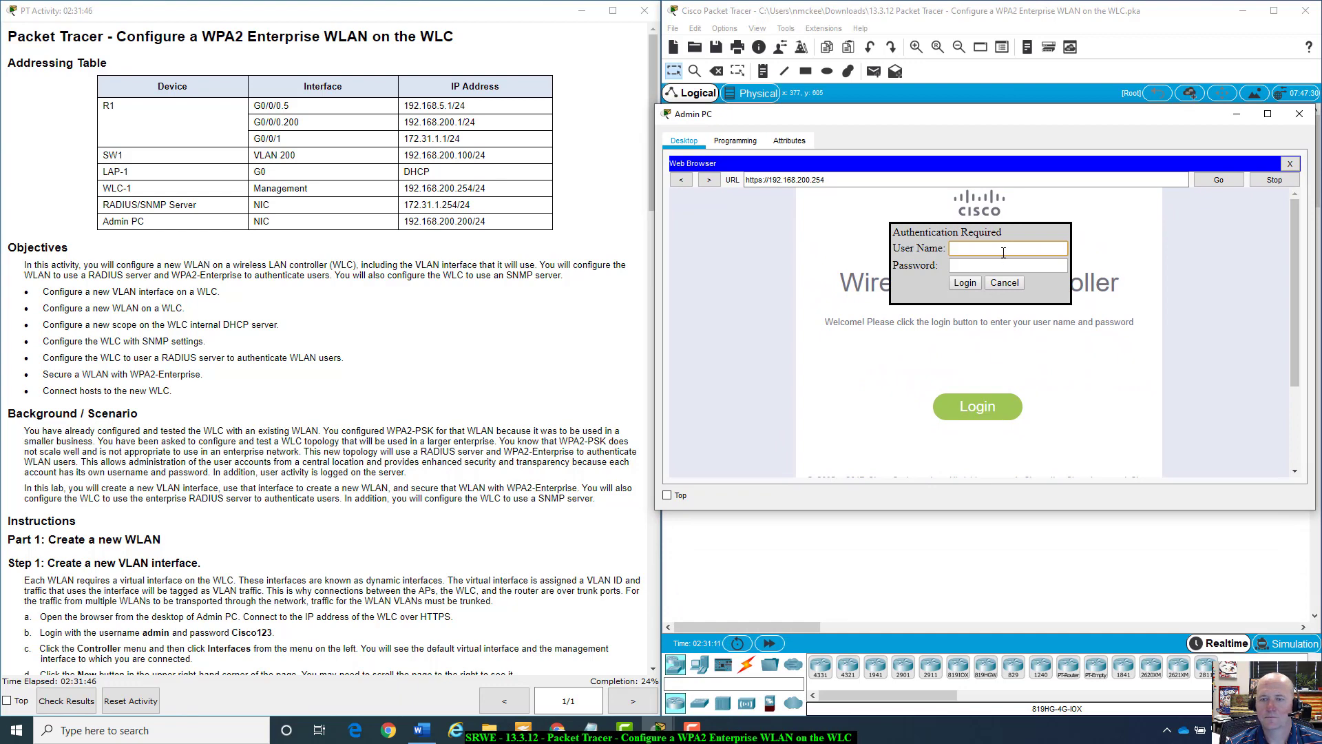
scroll(331, 344, "down", 3)
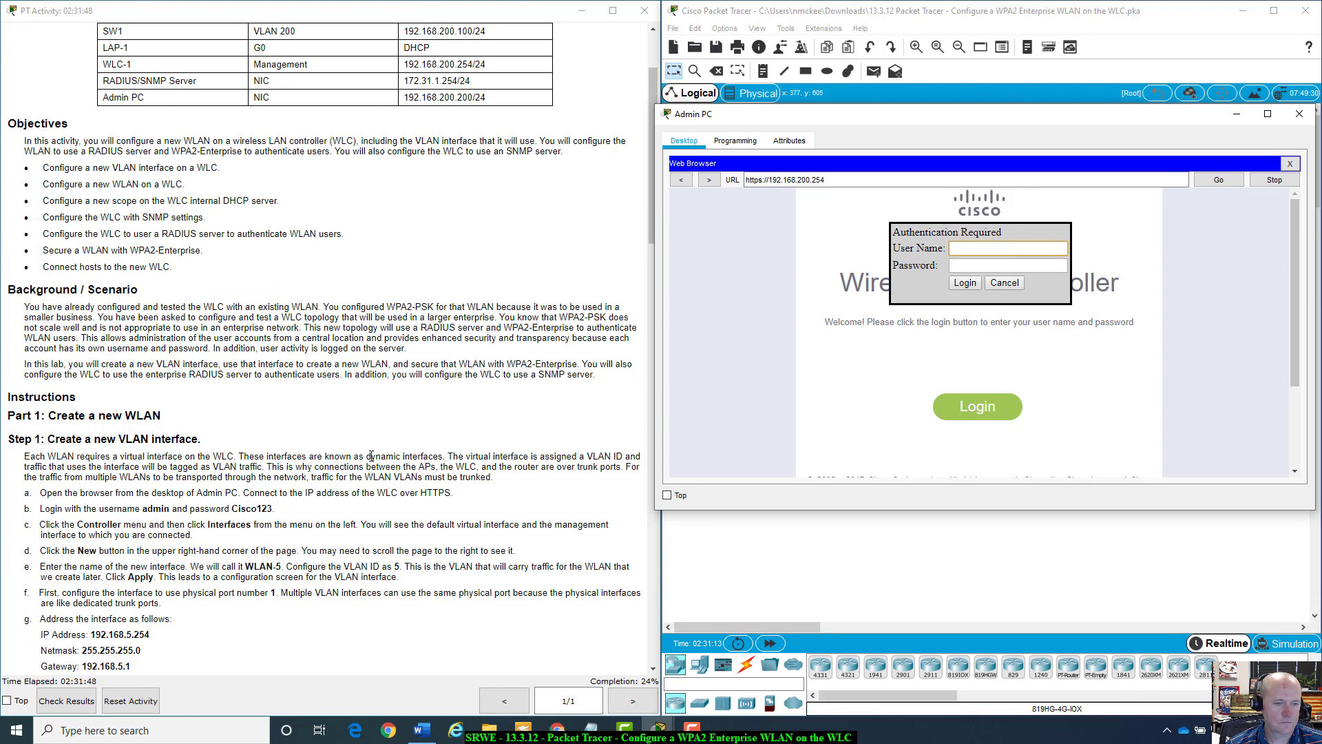
type("admin")
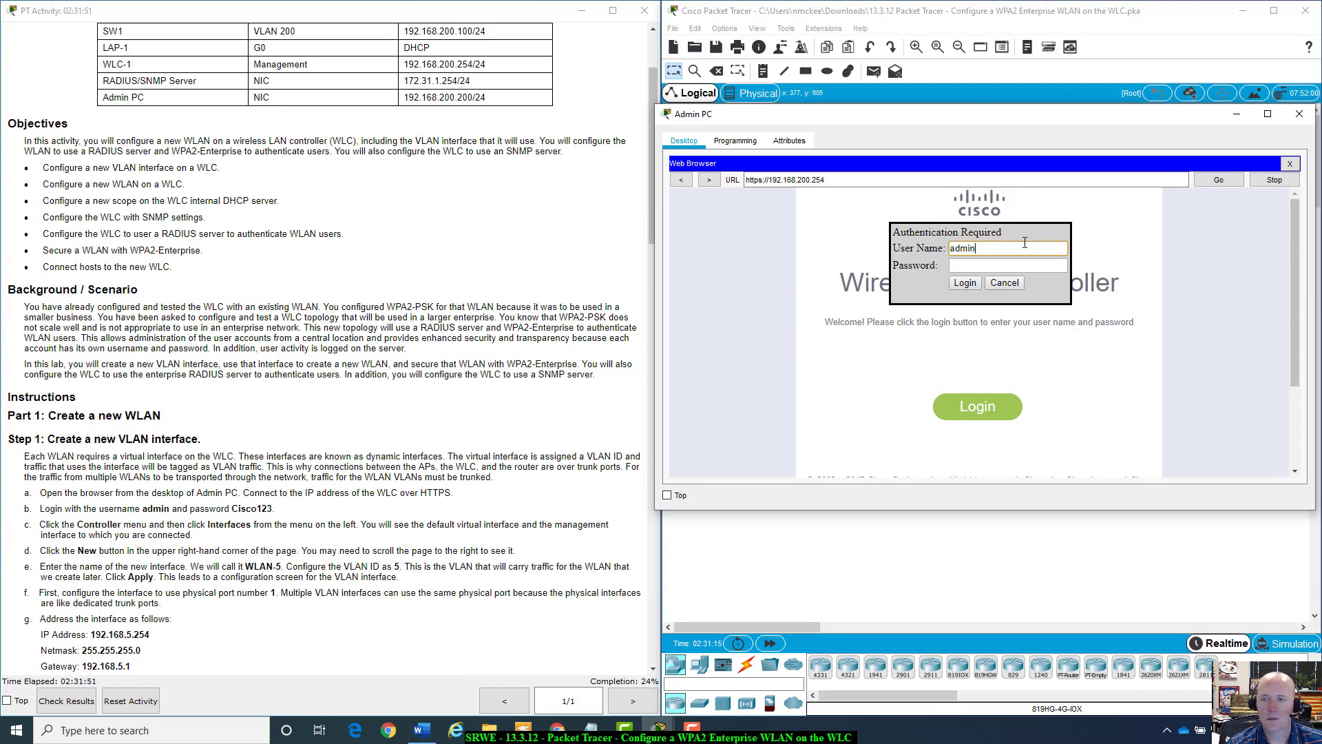
key("Tab")
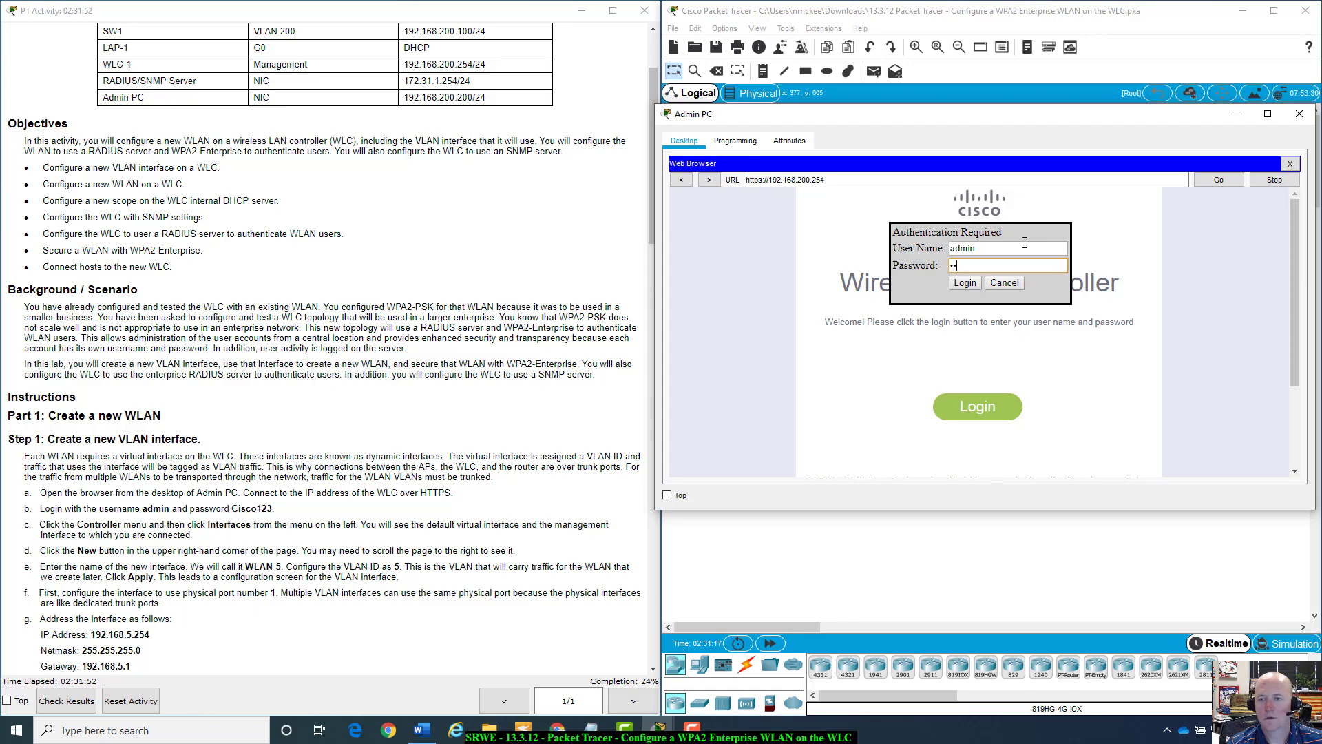
type("Cisco123")
key("Return")
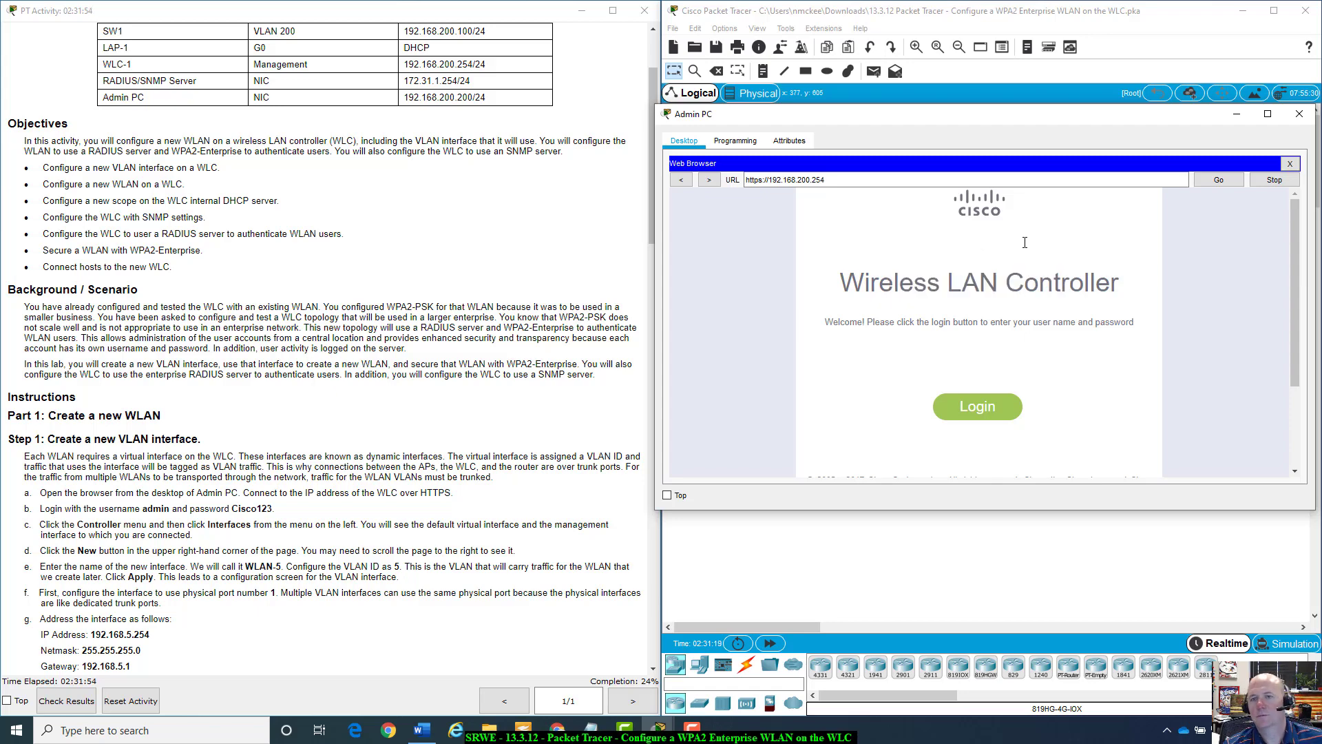
Go to the SECURITY section's RADIUS Authentication Servers page.
scroll(463, 539, "down", 5)
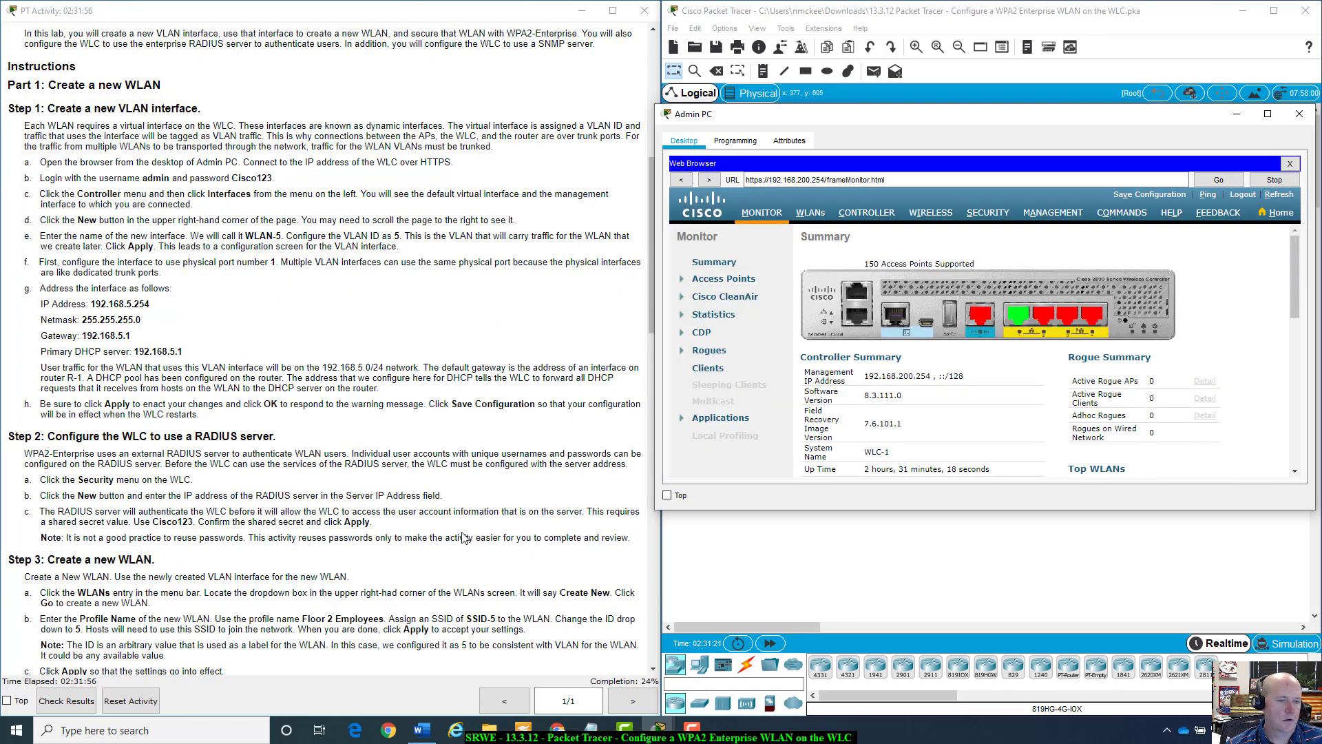
scroll(464, 538, "down", 1)
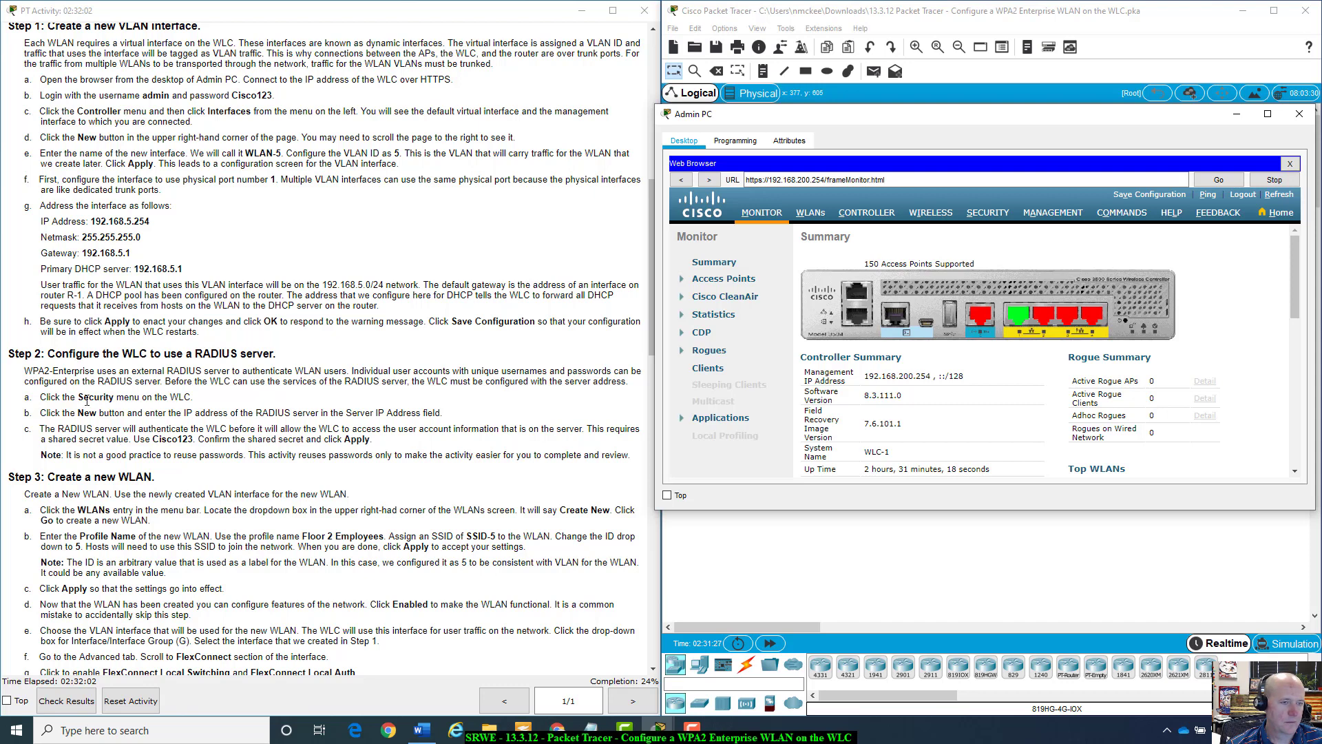
left_click(978, 215)
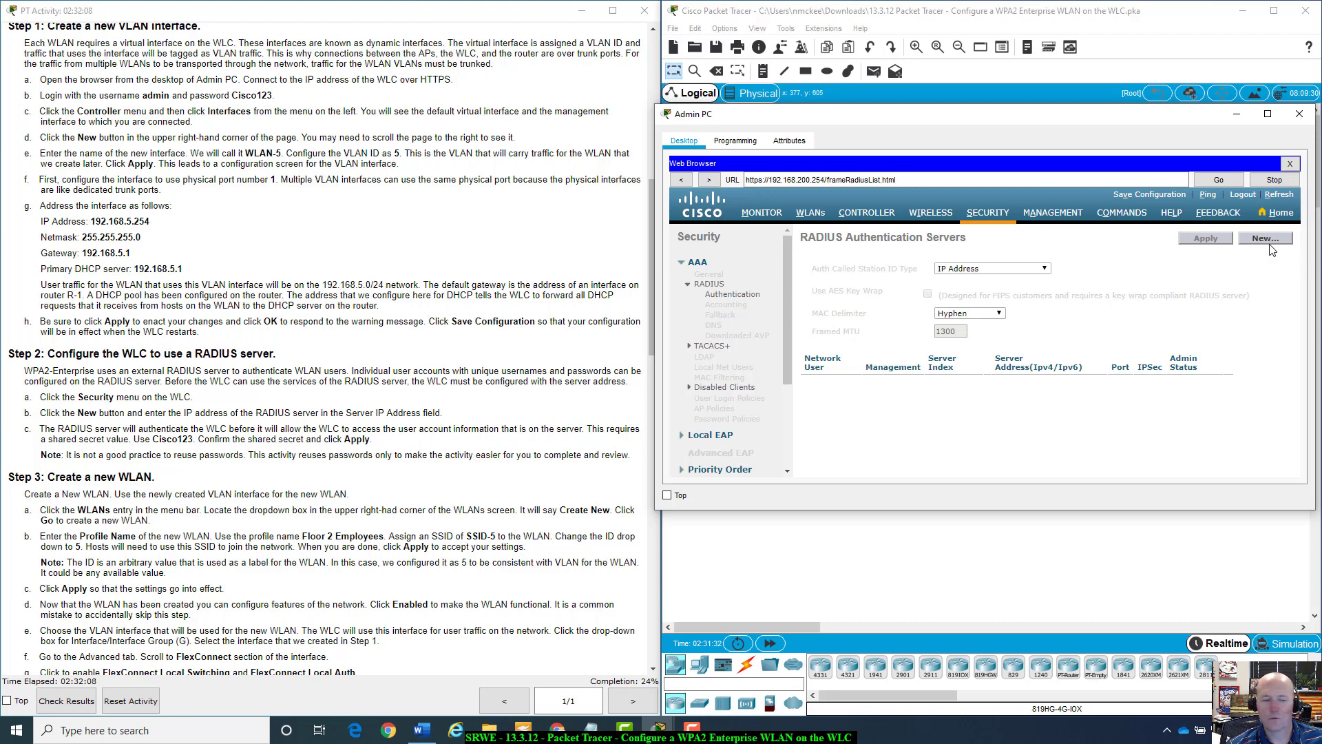
Start a new RADIUS server and paste 172.31.1.254, copied from the instructions, as its IP address.
left_click(1268, 245)
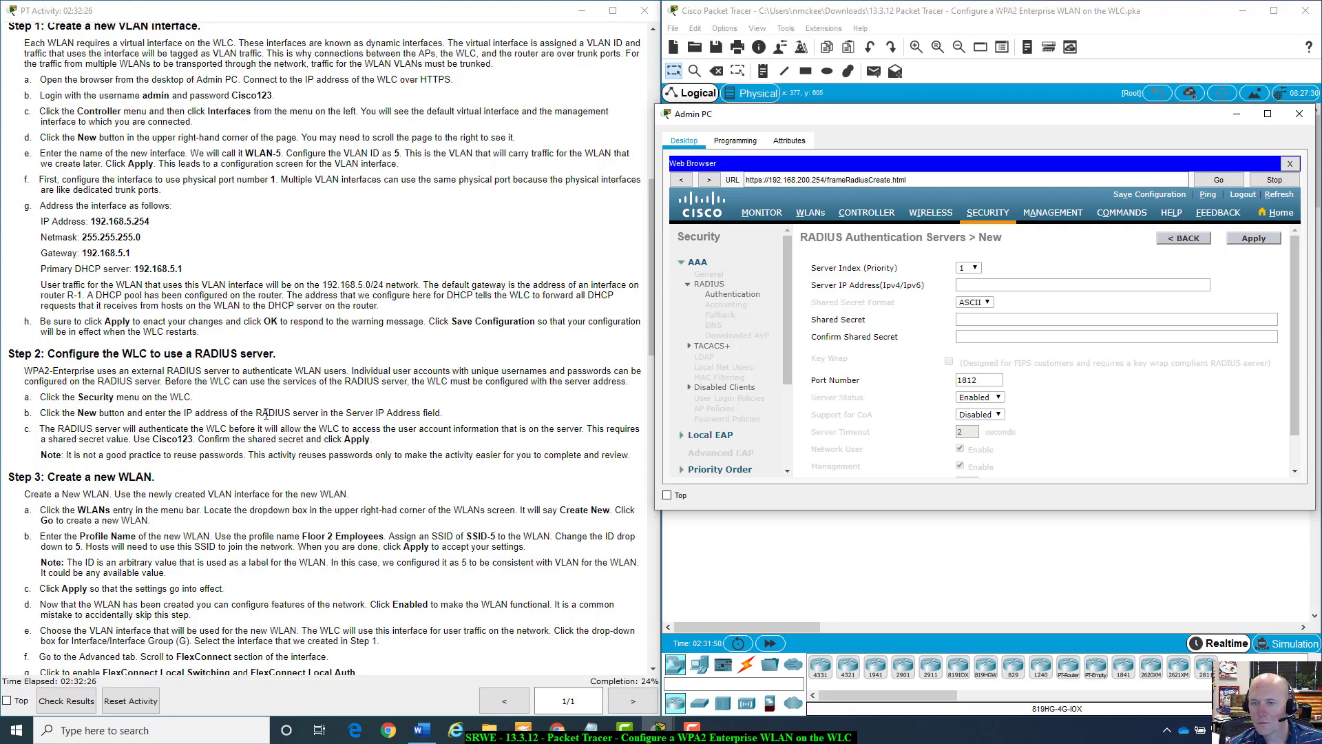
scroll(288, 418, "up", 6)
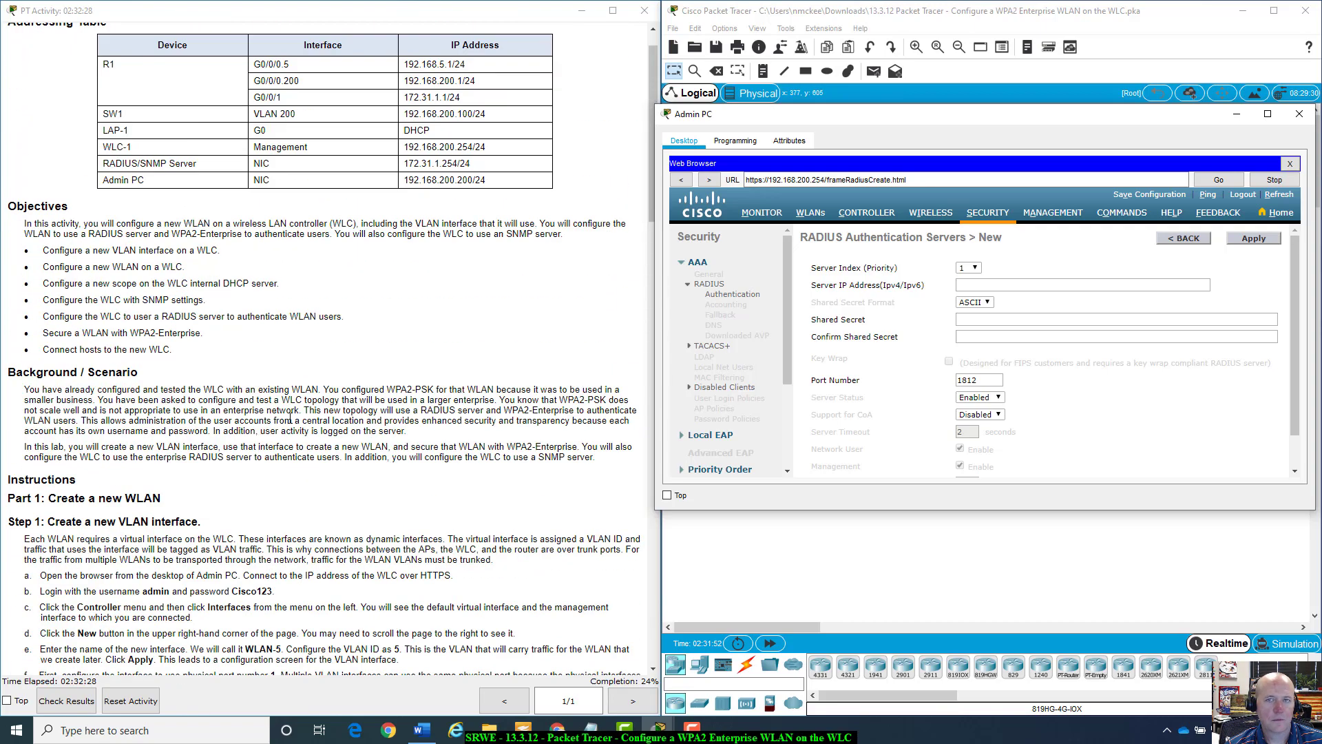
scroll(289, 418, "up", 1)
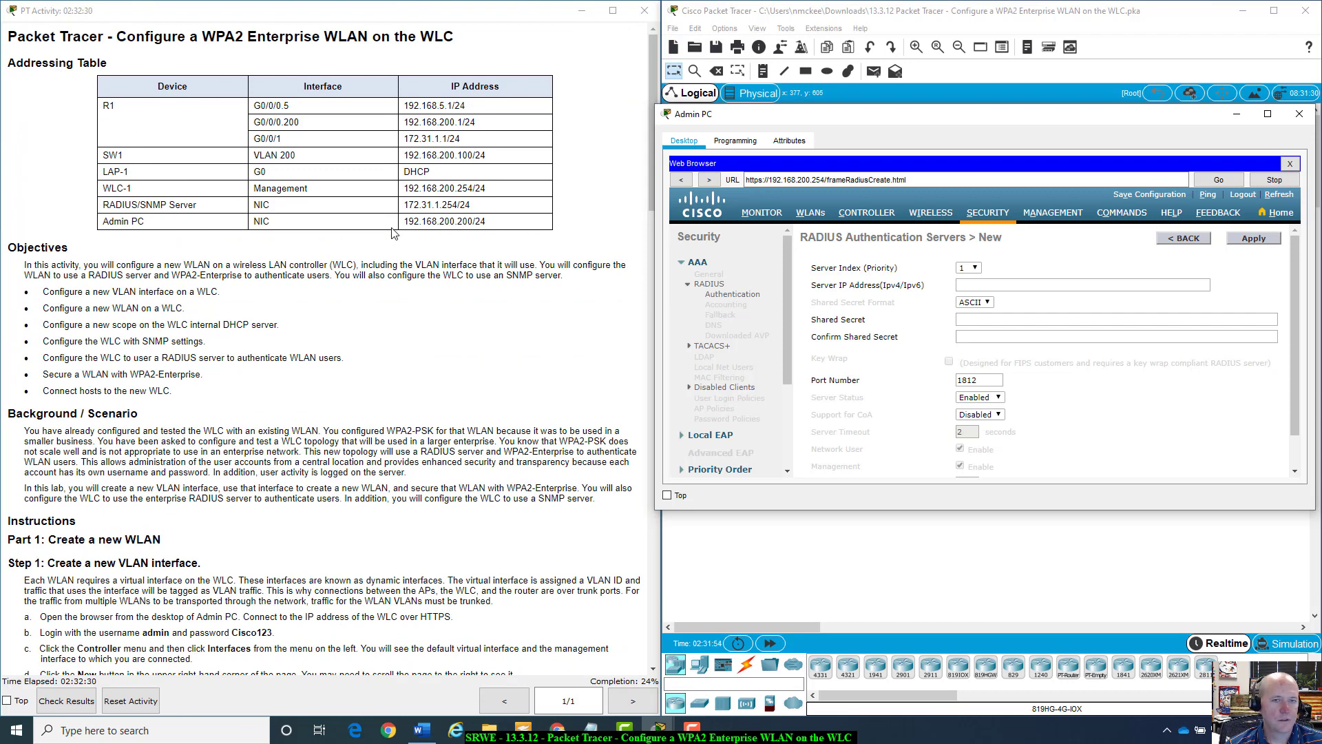
left_click_drag(404, 204, 451, 205)
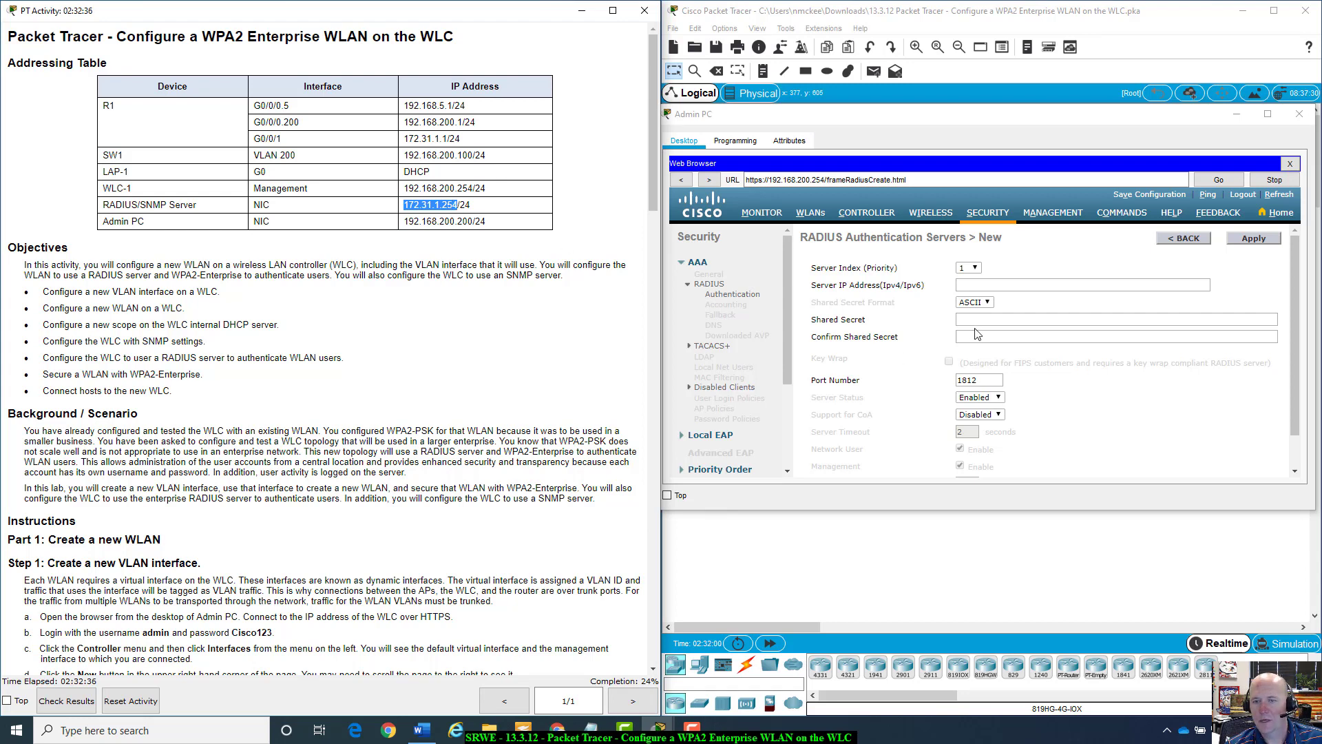
left_click(988, 284)
key("ctrl+v")
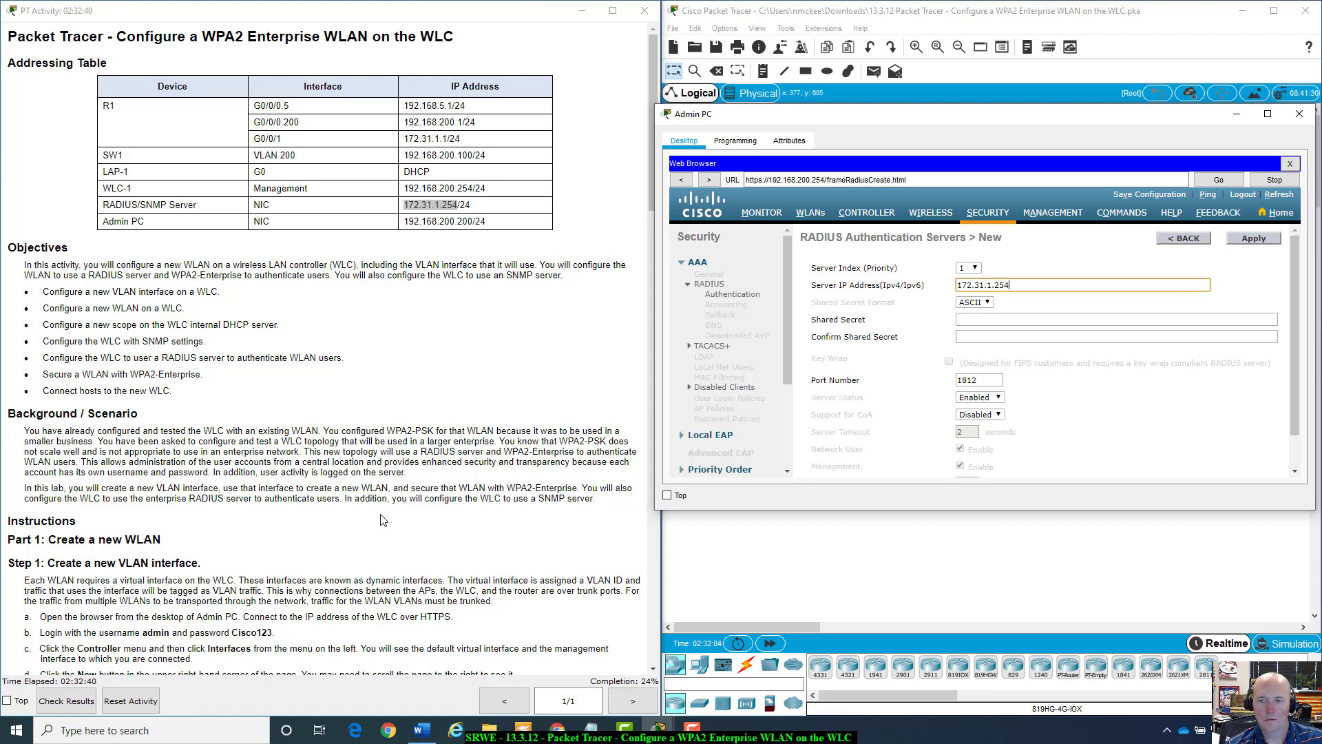
Enter and confirm the RADIUS shared secret, then apply the new server entry.
scroll(383, 520, "down", 10)
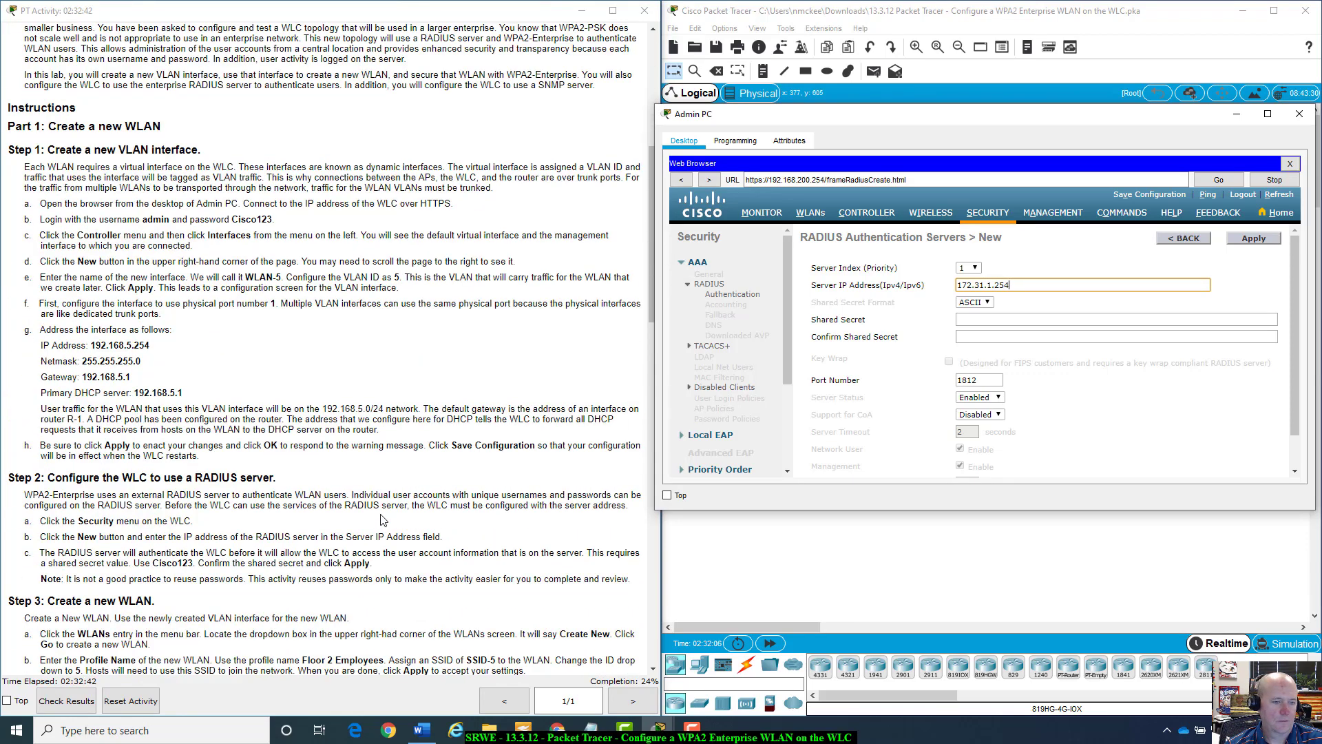
scroll(384, 520, "down", 4)
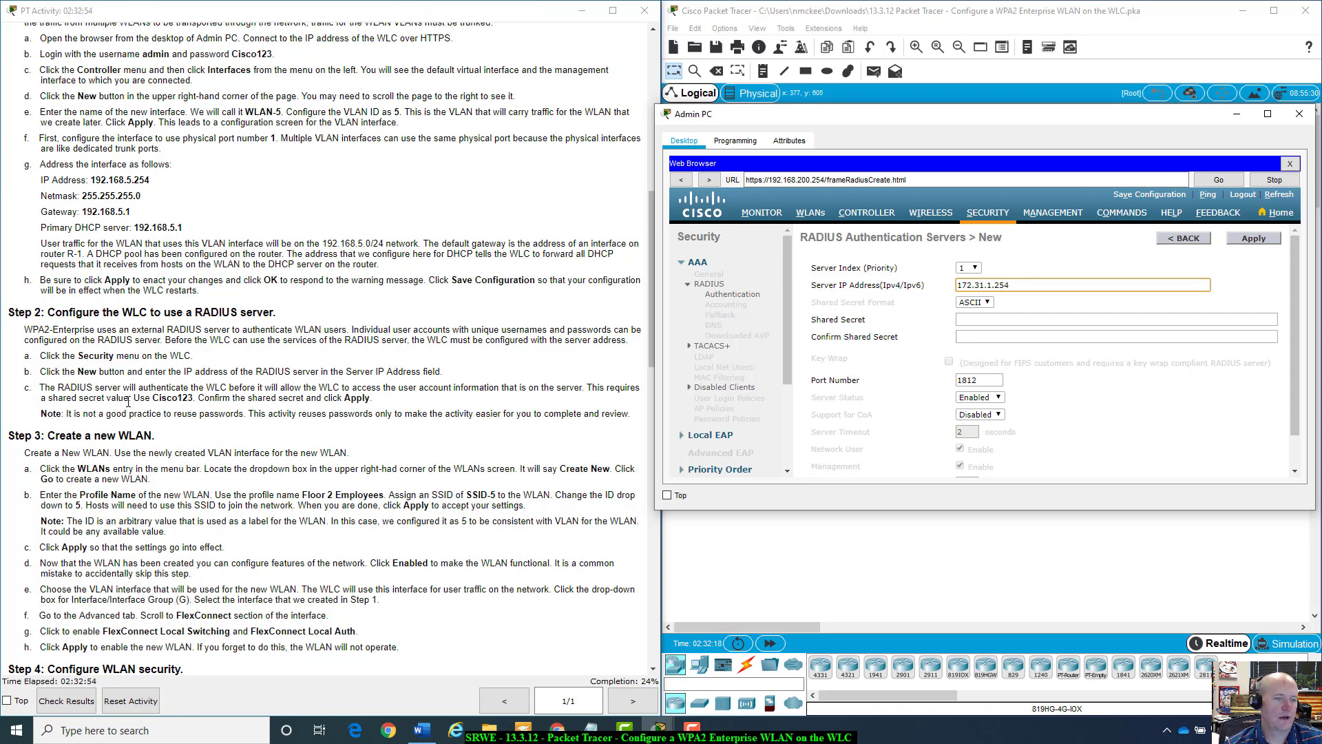
left_click(1043, 318)
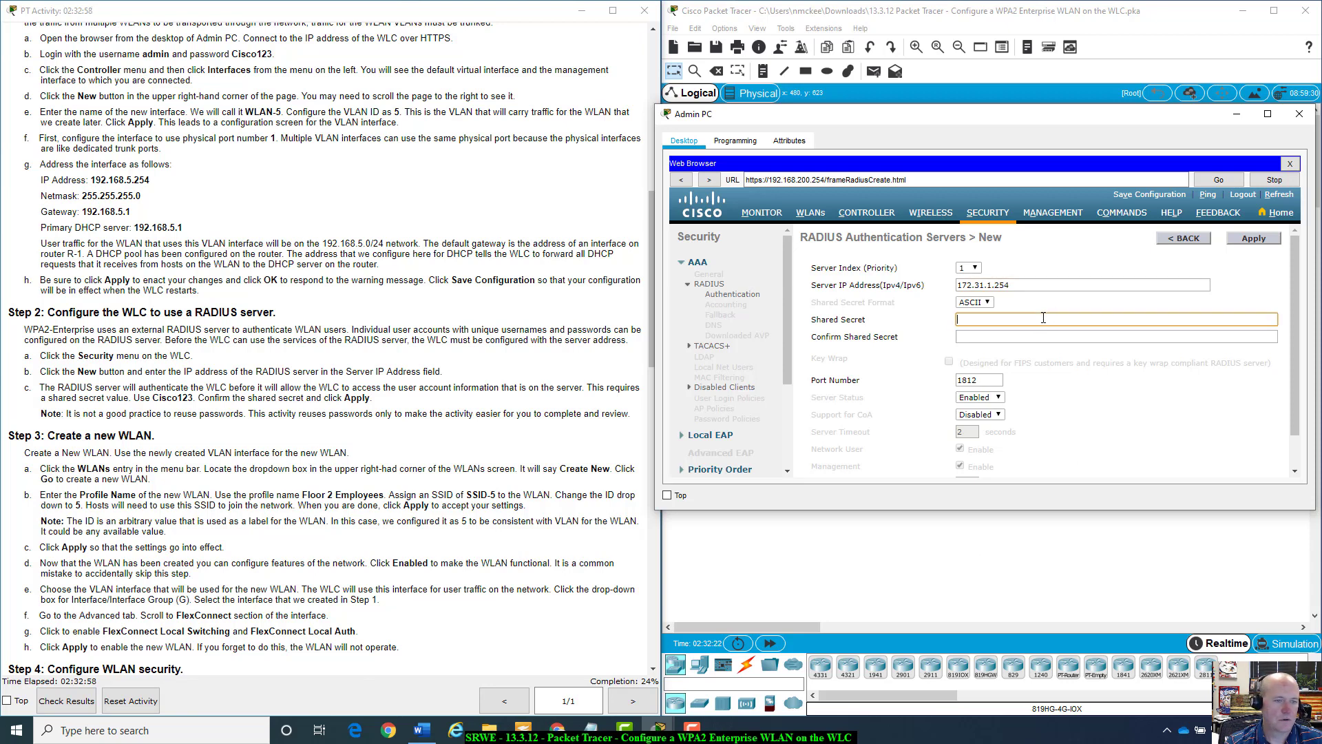
type("Cisco123")
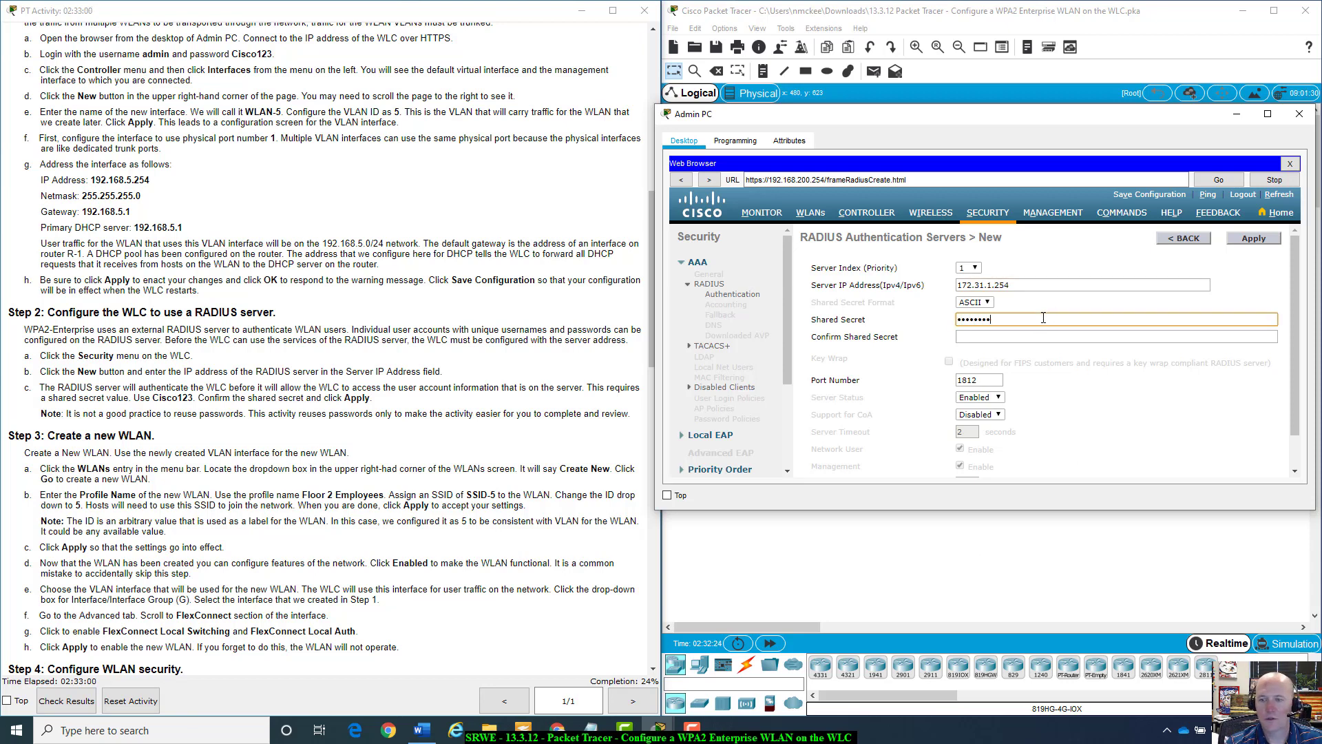
left_click(1041, 337)
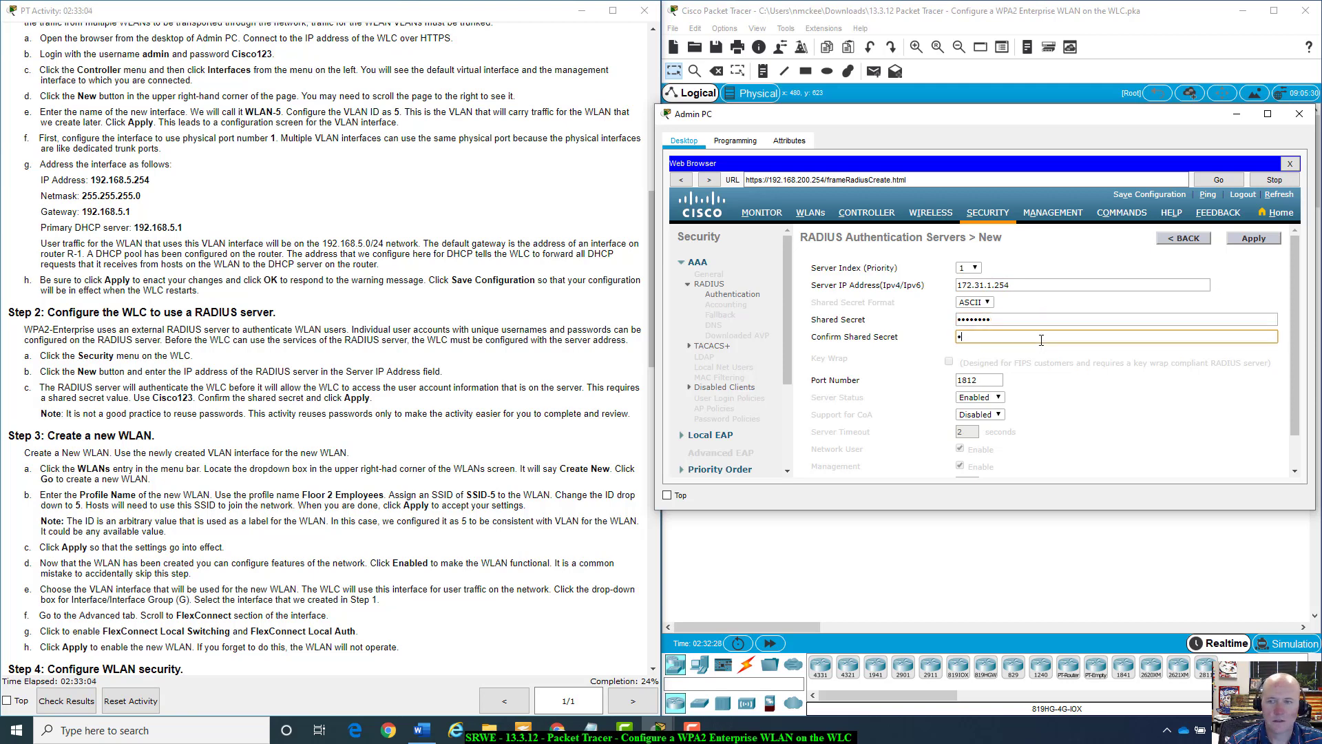
type("Cisco12")
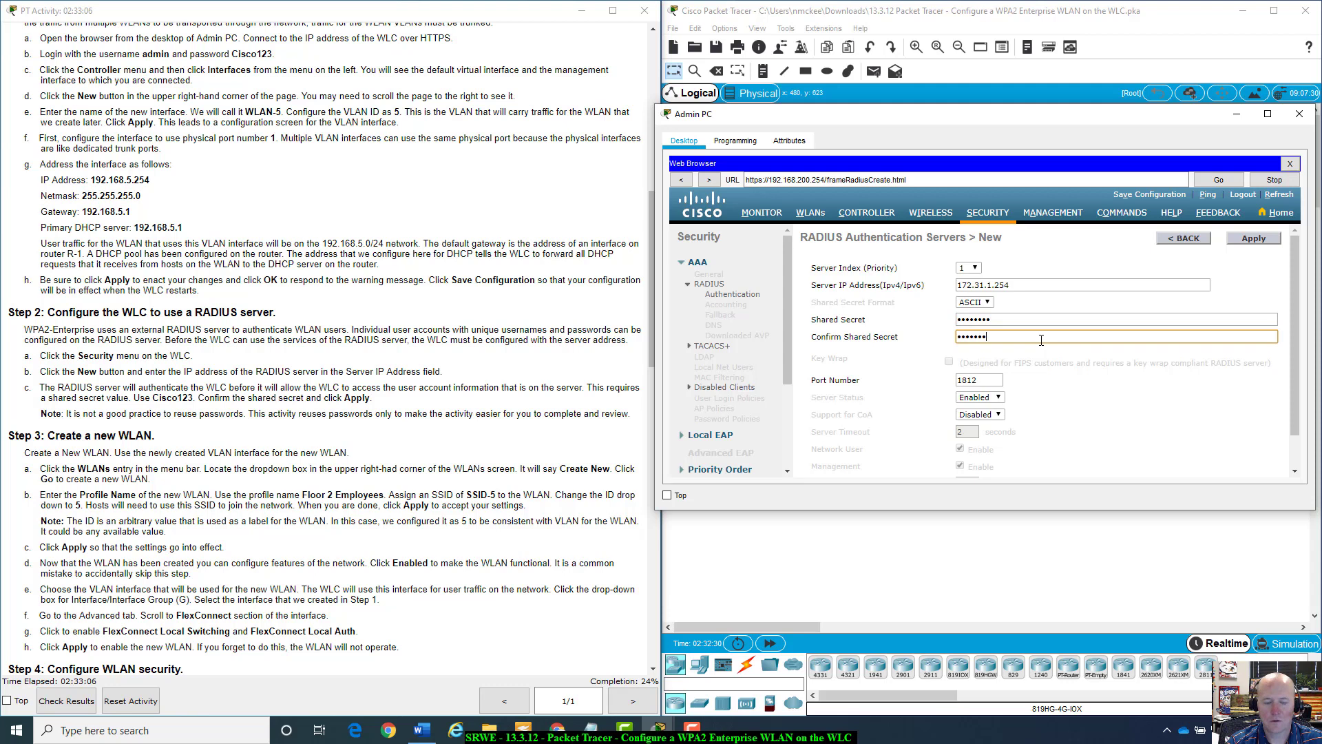
type("3")
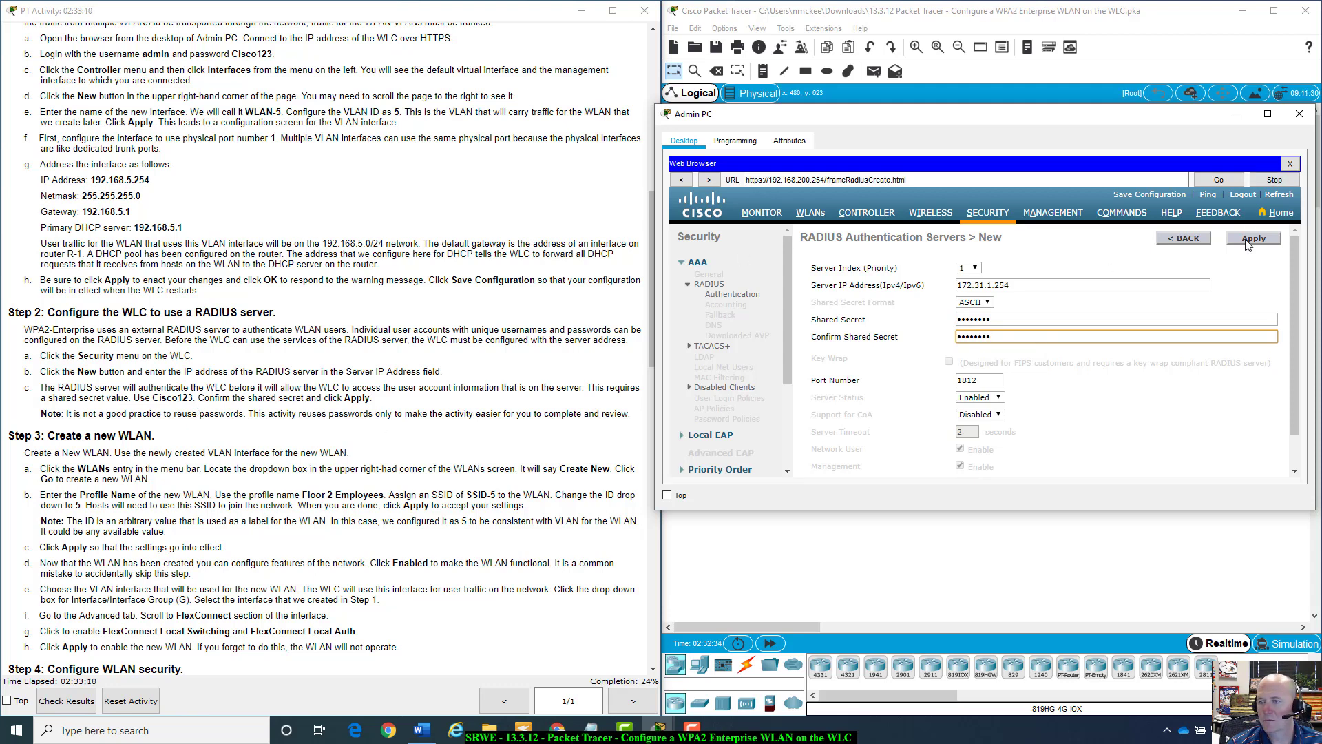
left_click(1250, 241)
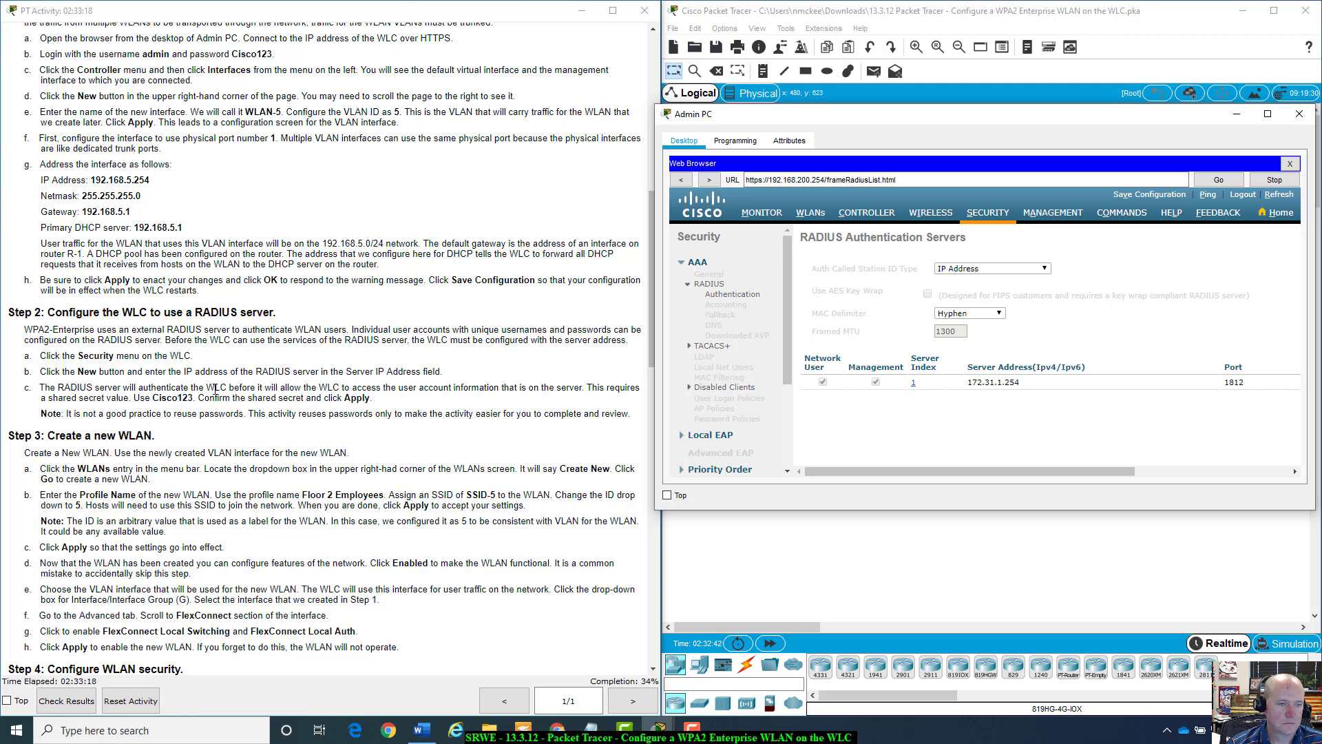
Scroll the instructions to Step 3 and open the controller's WLANs page, showing 0 entries.
scroll(216, 391, "down", 1)
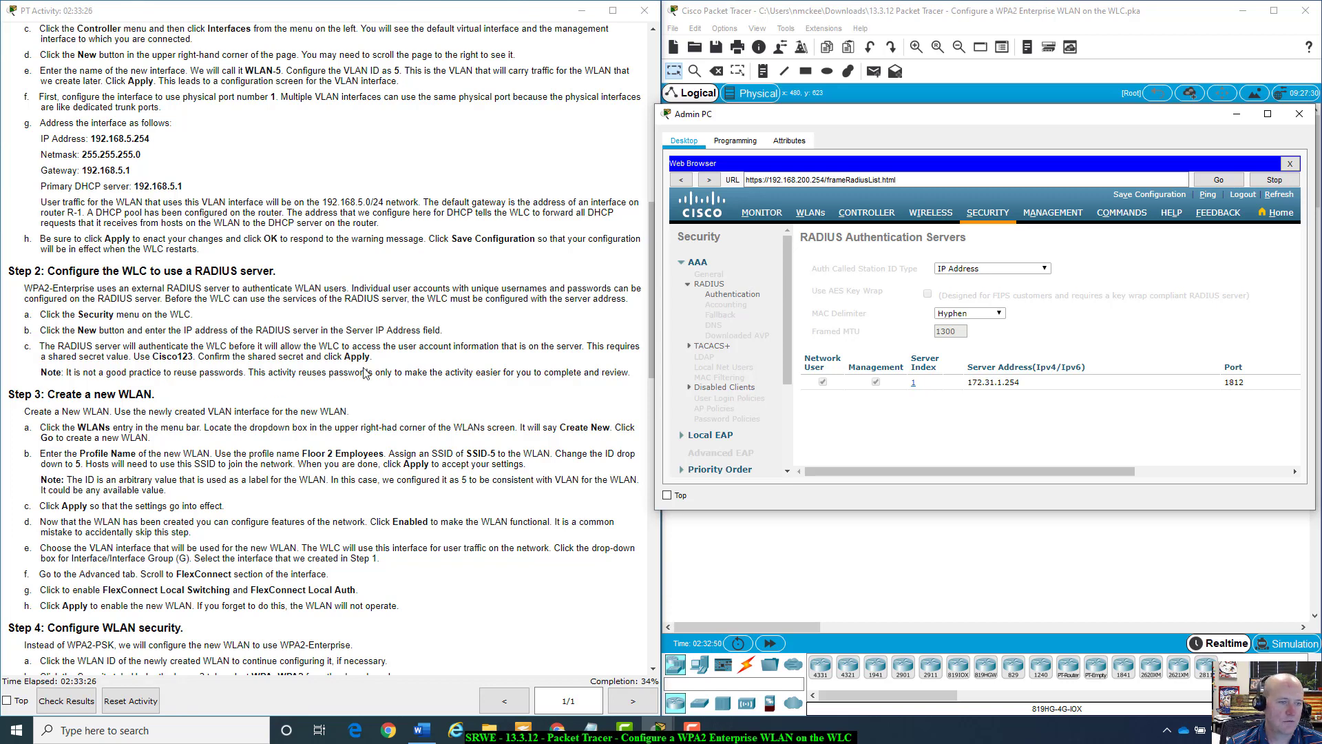
scroll(365, 372, "down", 3)
scroll(364, 367, "down", 3)
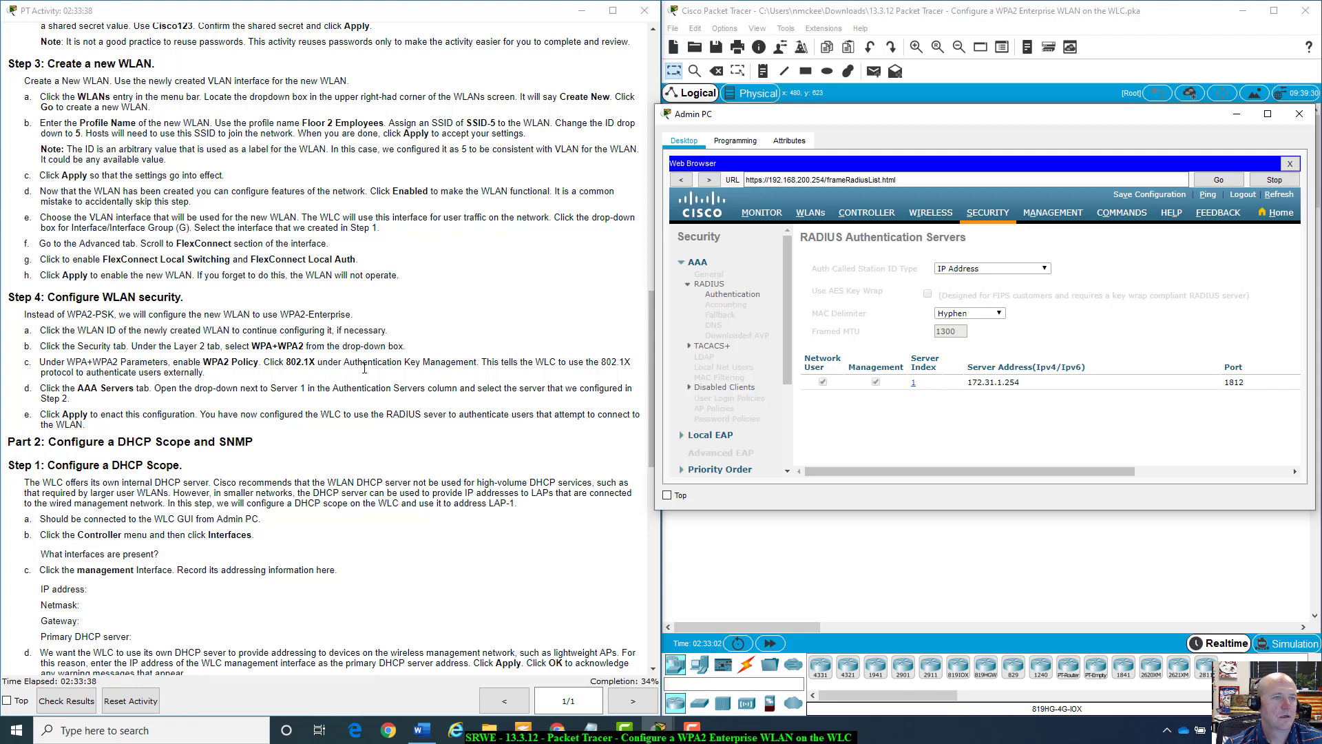
left_click(812, 212)
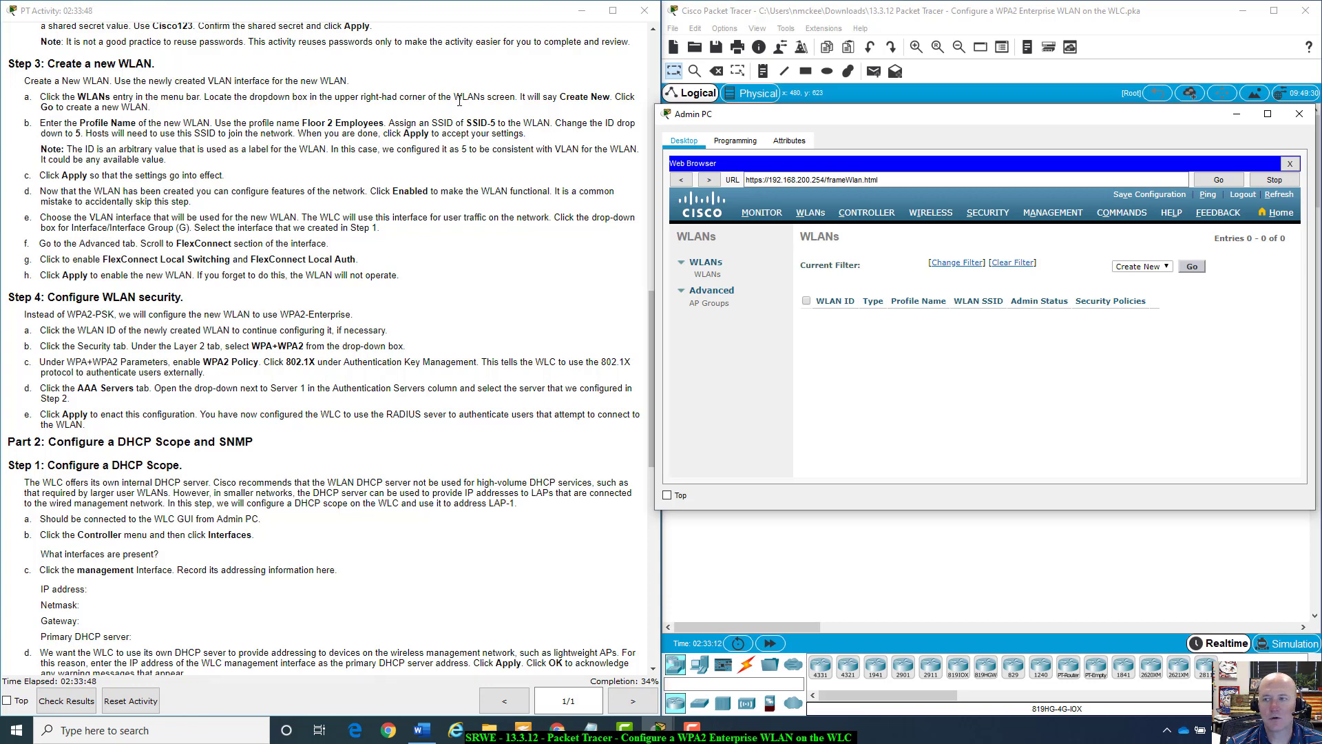
Create New WLAN with profile name 'Floor 2 Employees', SSID 'SSID-5' and ID 5, and apply.
left_click(1193, 267)
left_click(1193, 268)
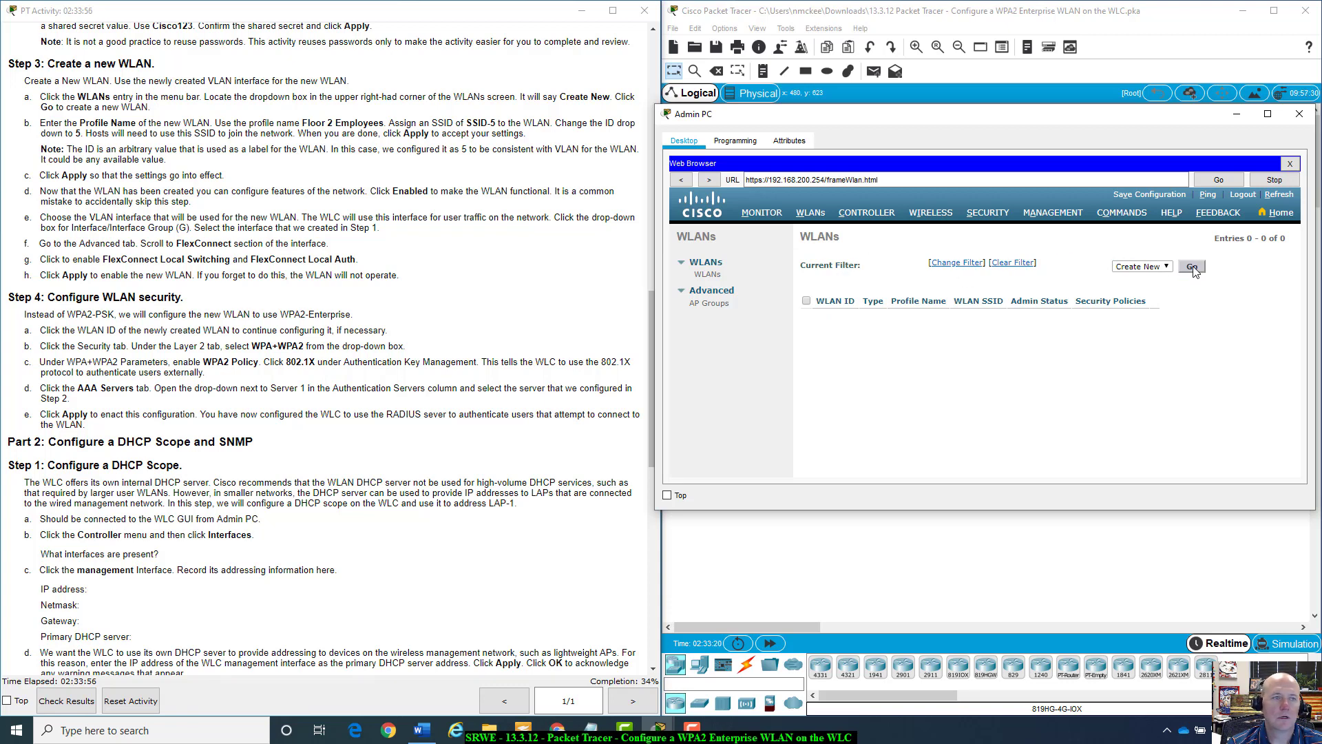
left_click(1193, 268)
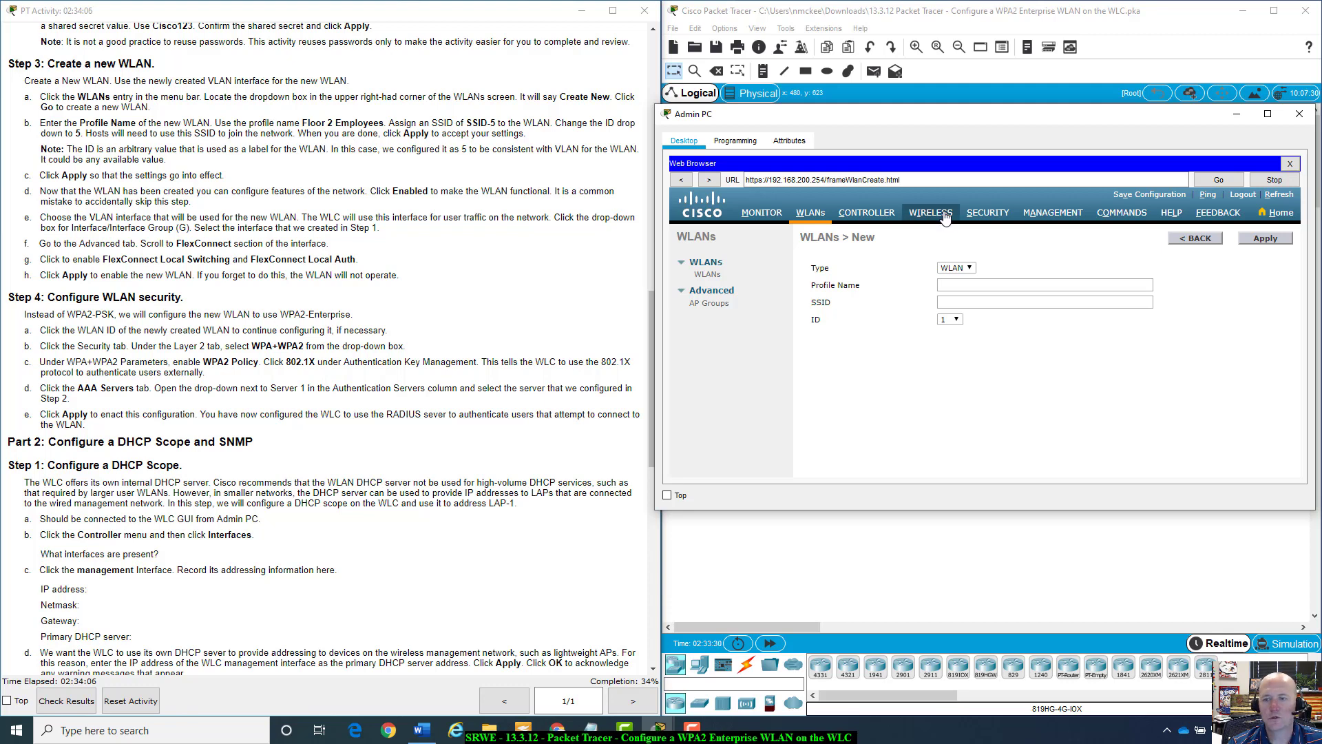
left_click(962, 285)
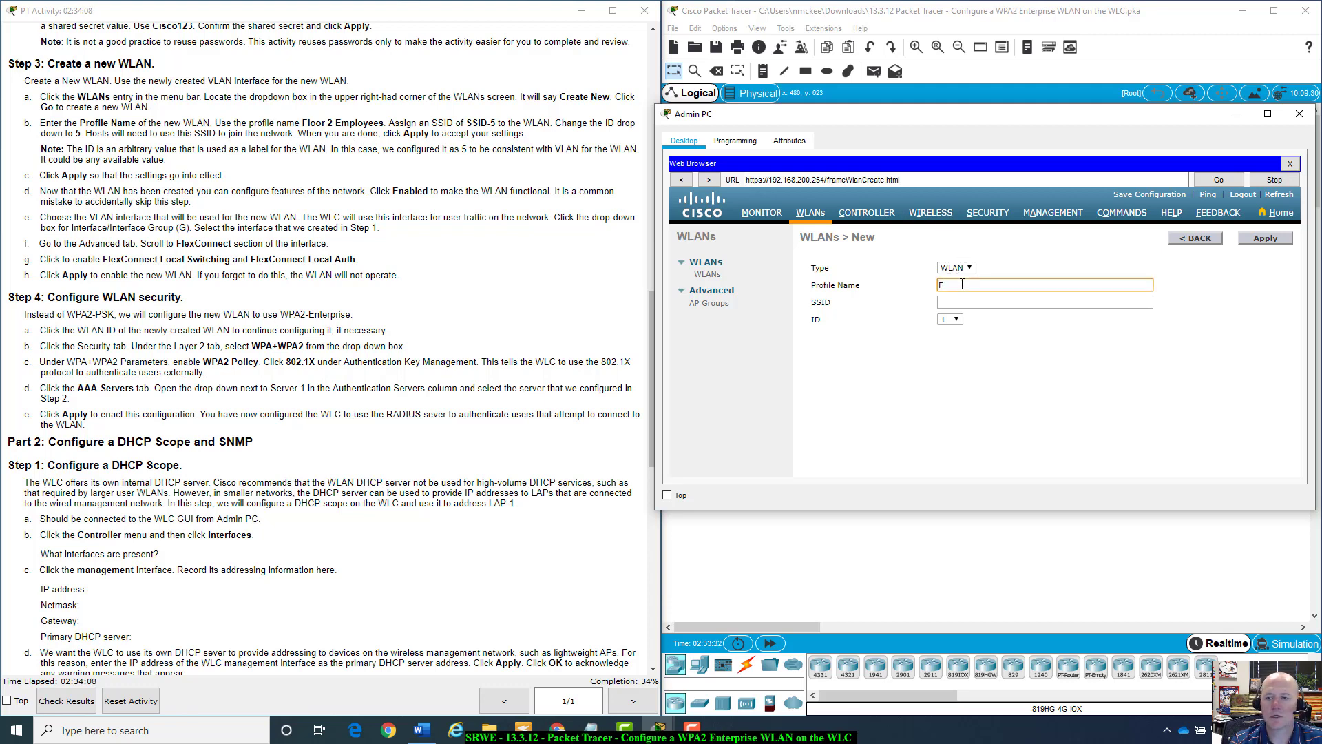
type("Floor 2")
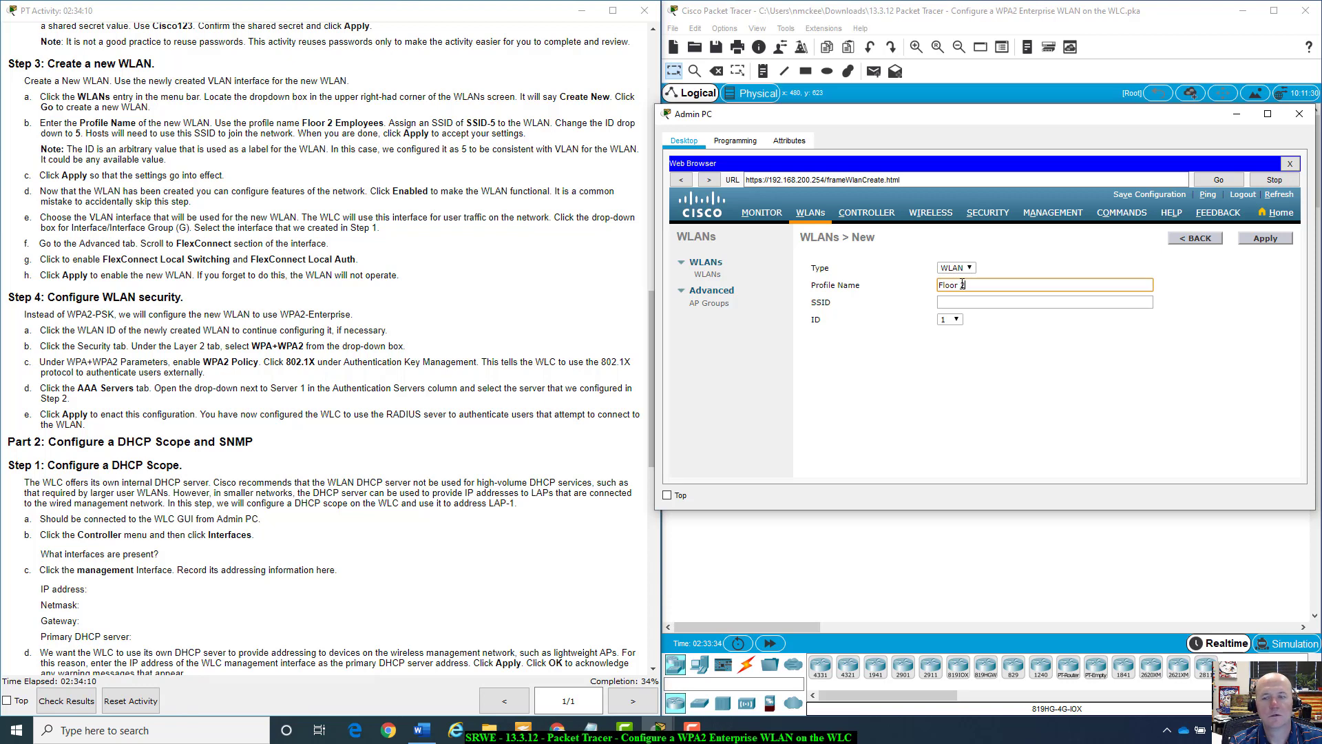
type(" Employees")
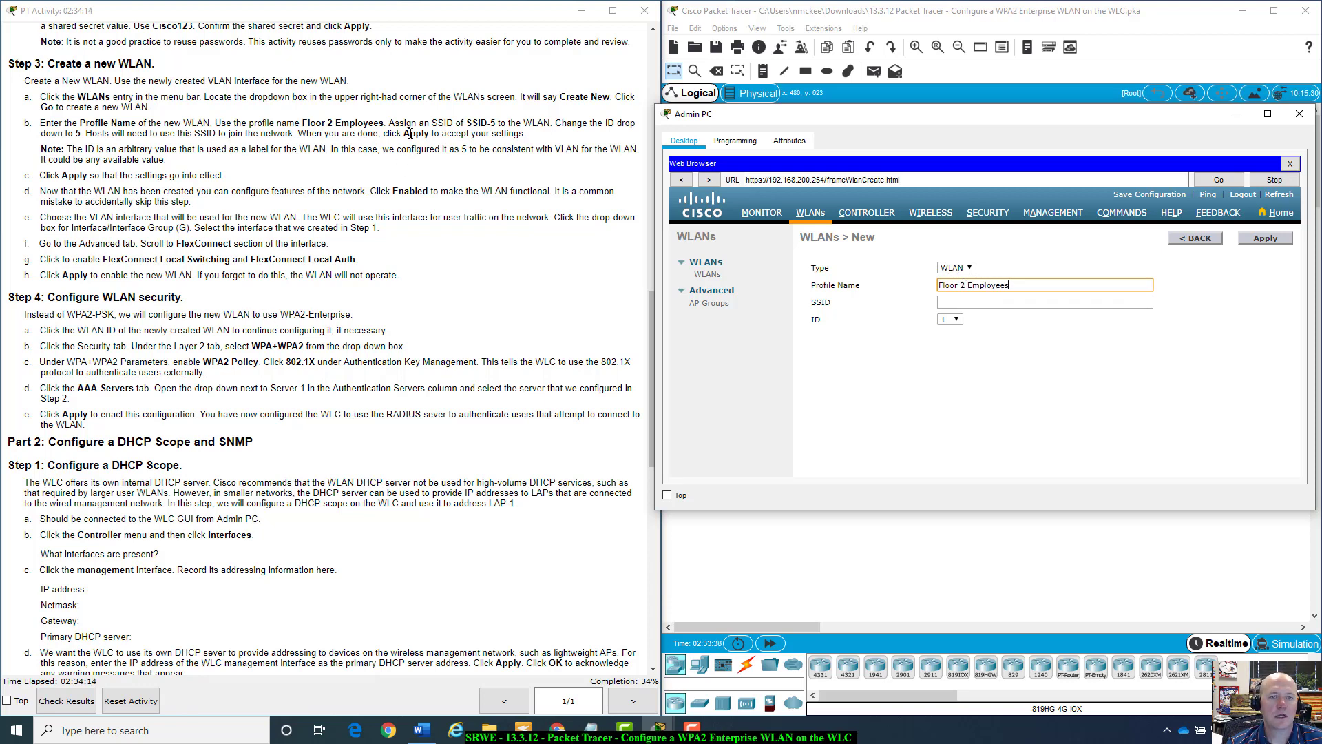
left_click(1048, 302)
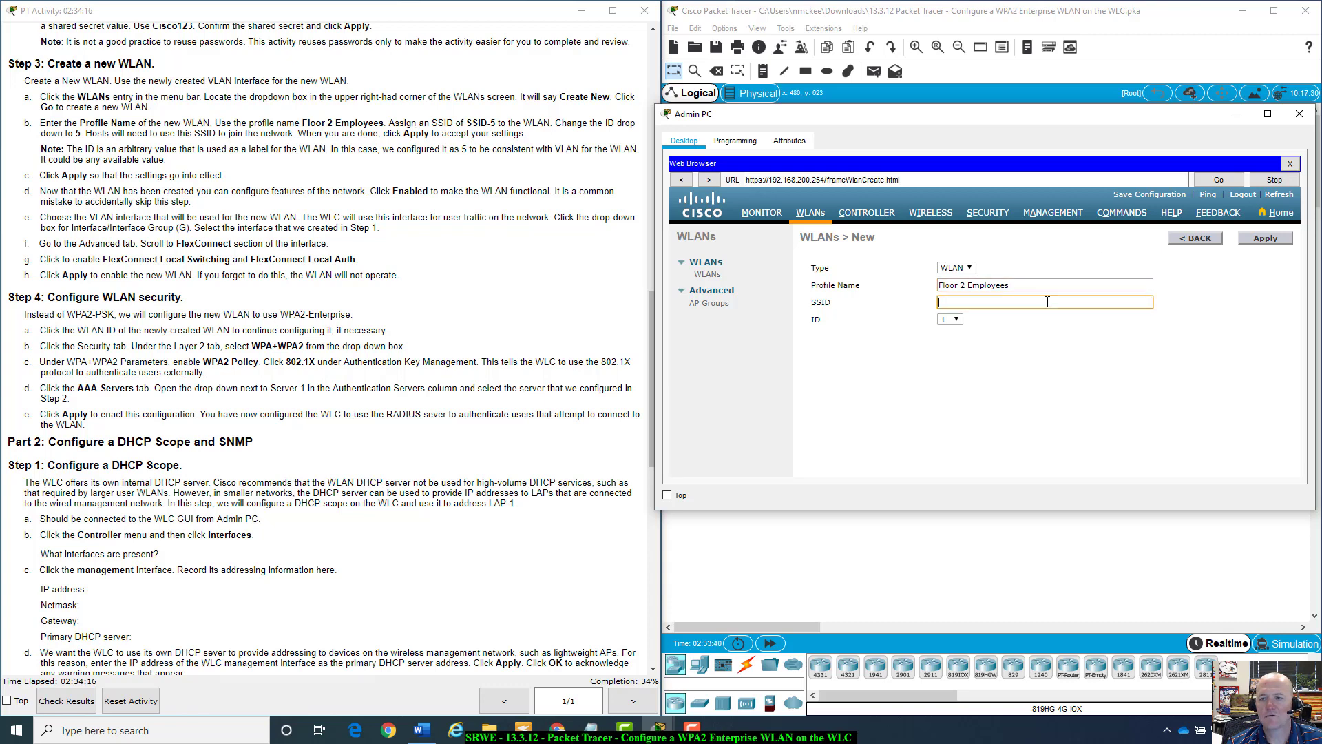
type("SS")
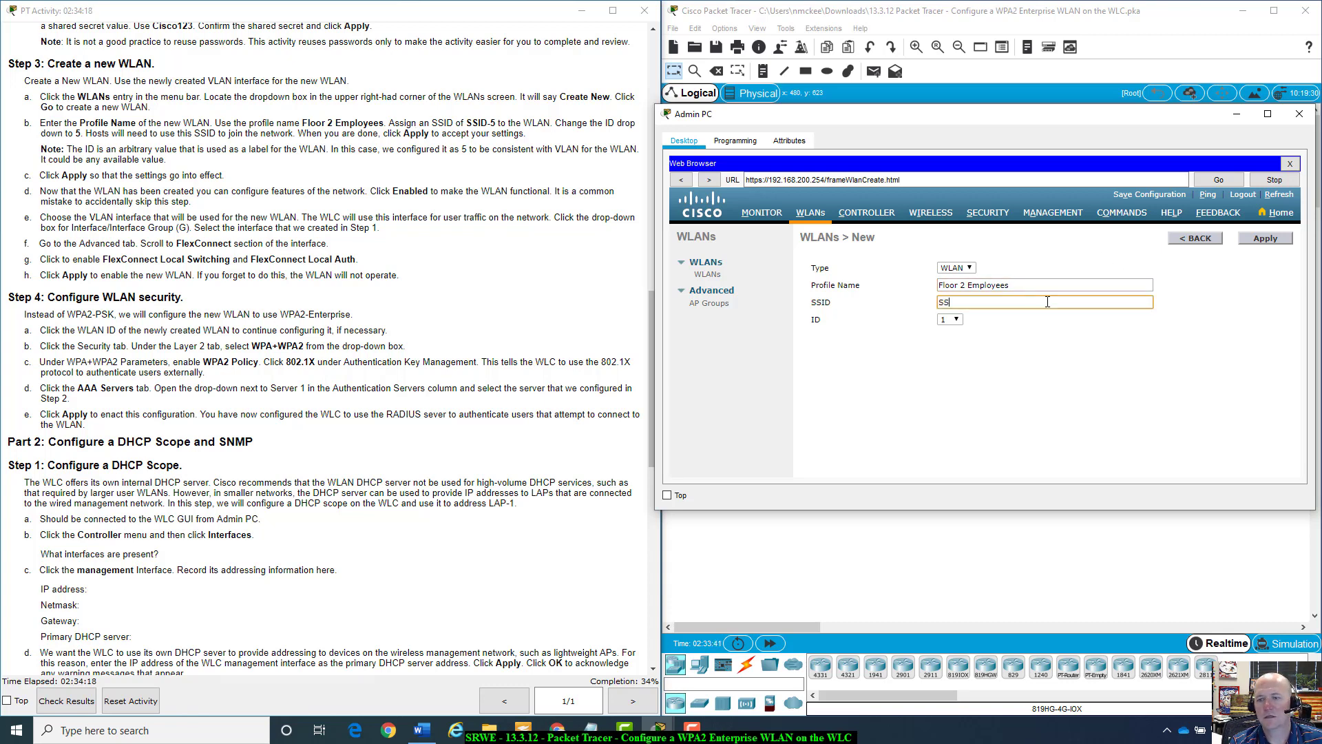
type("ID-5")
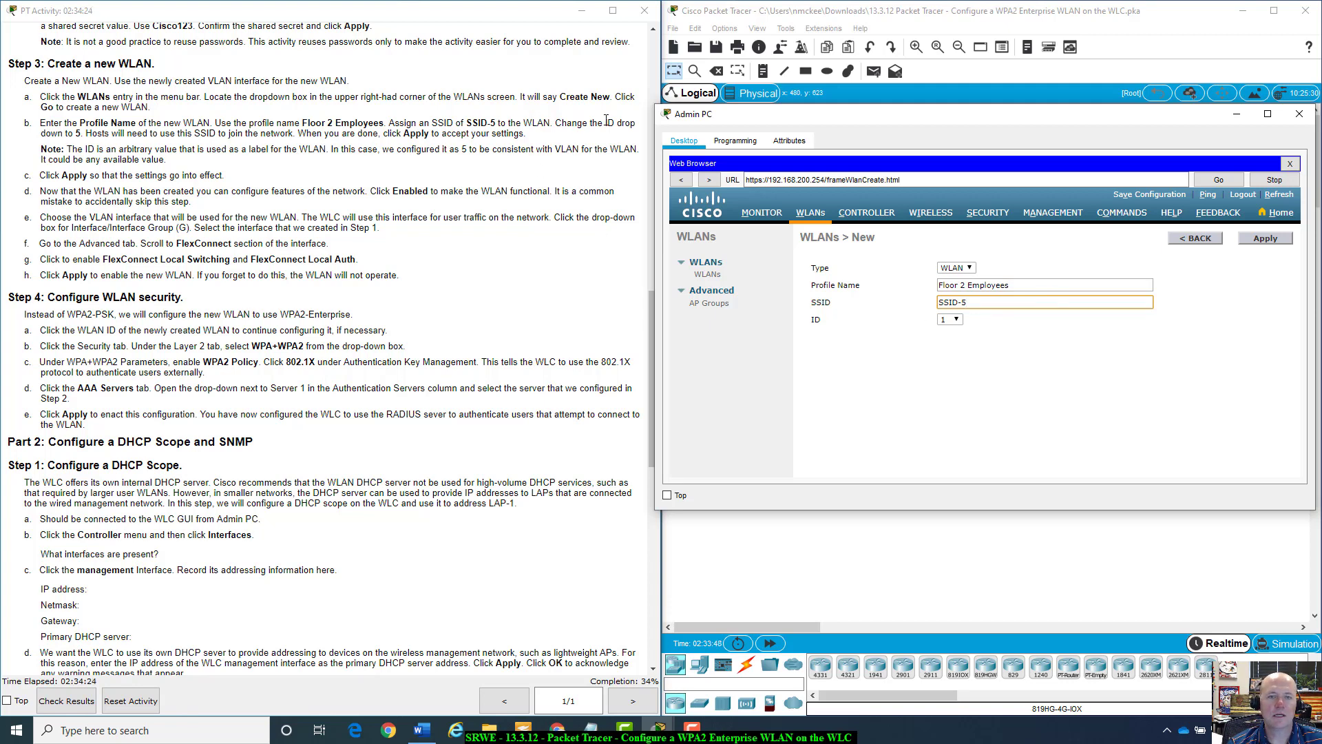
left_click(951, 319)
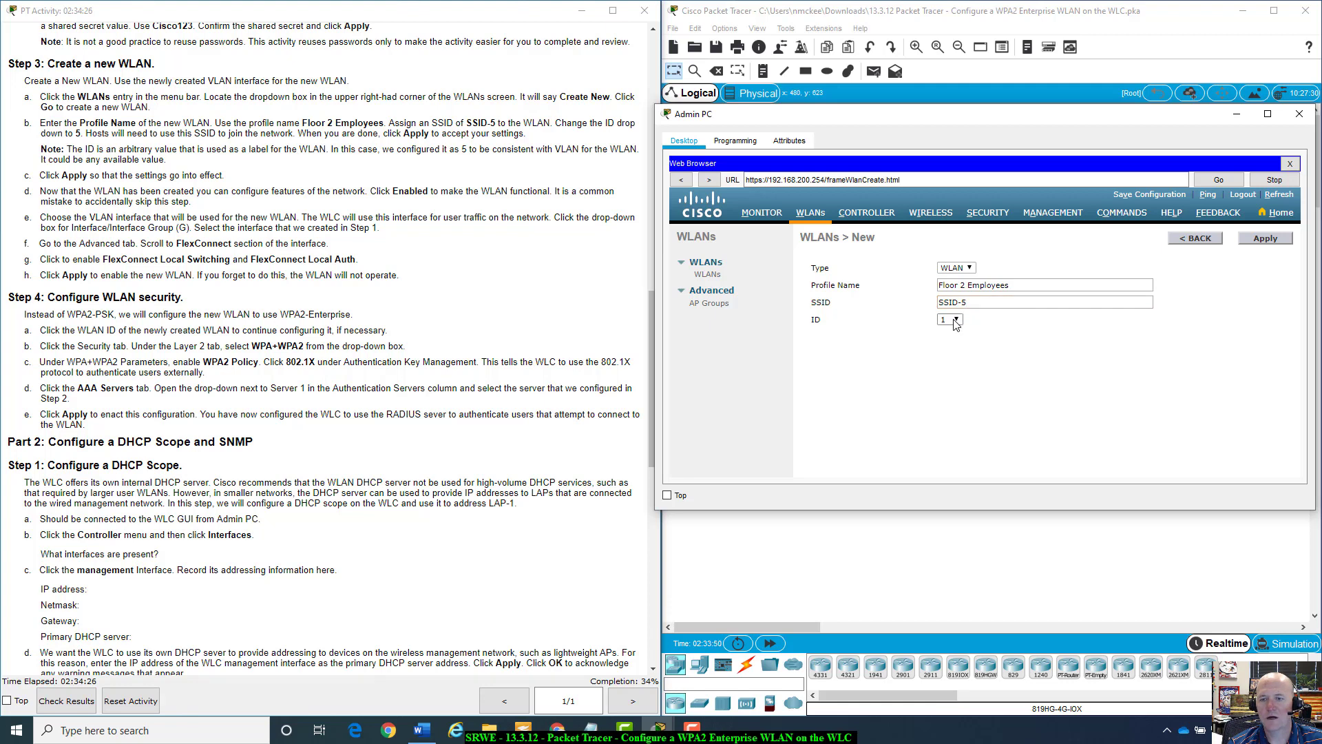
left_click(943, 370)
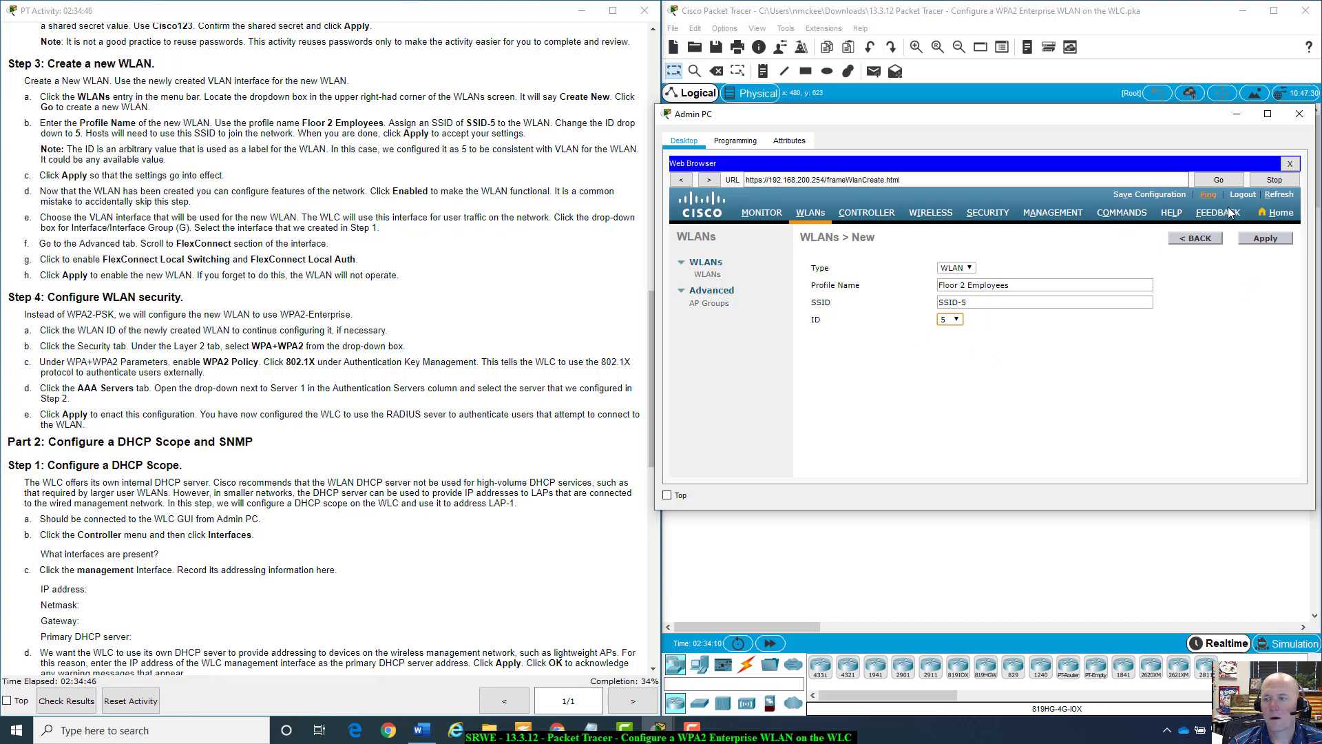
left_click(1259, 241)
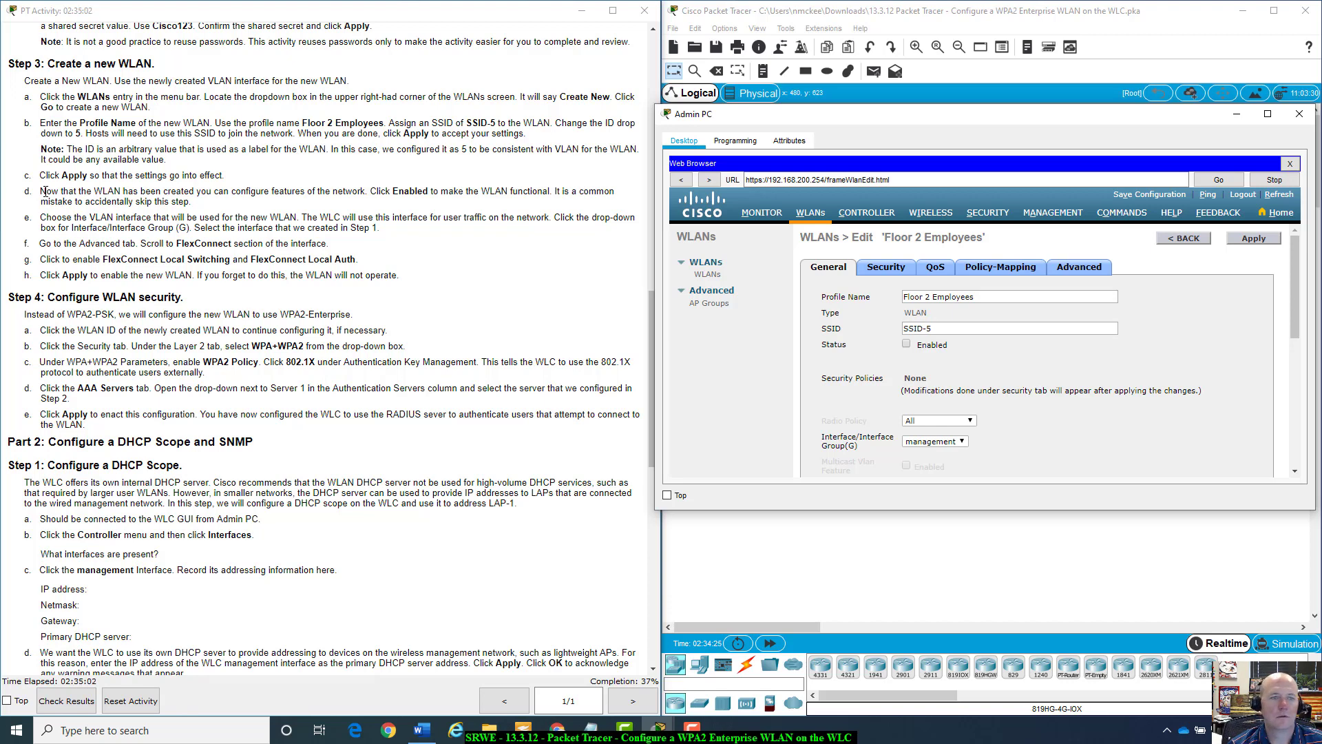
On the General tab, tick Status Enabled and set Interface/Interface Group to WLAN-5.
left_click(906, 345)
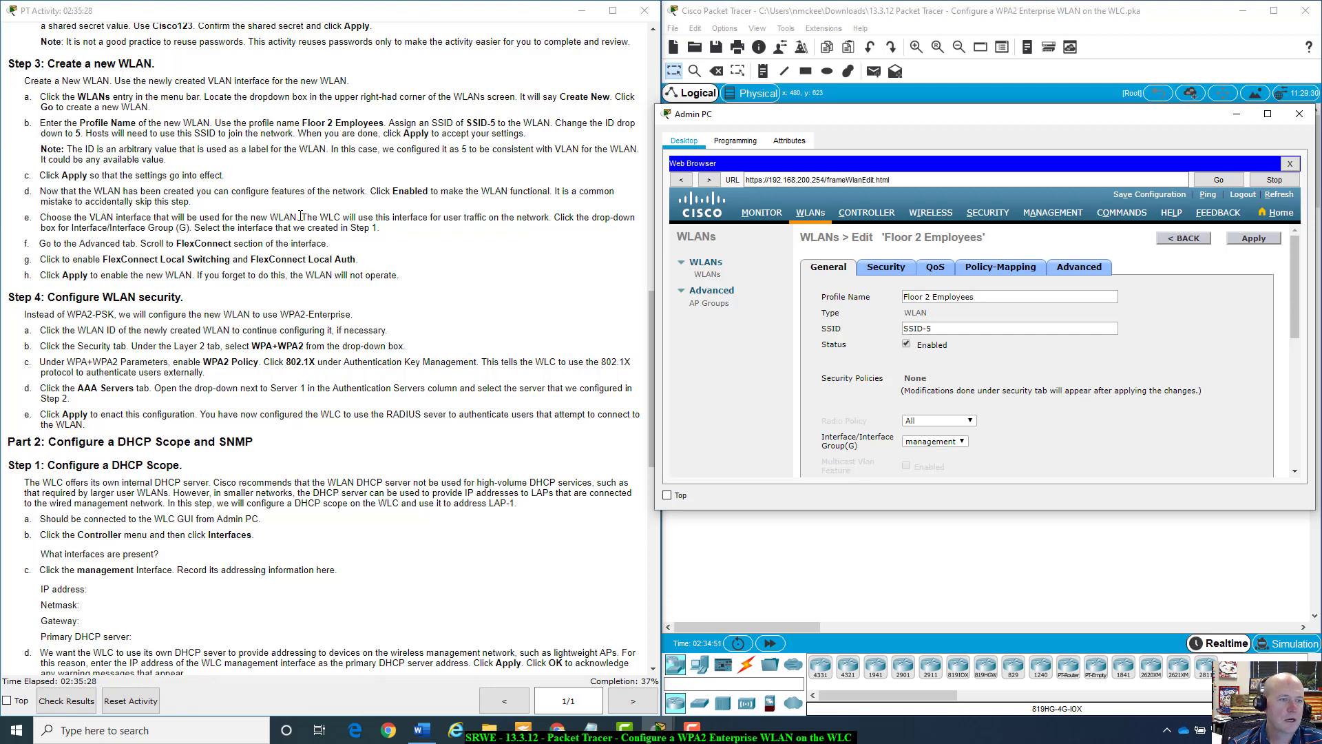
left_click(967, 443)
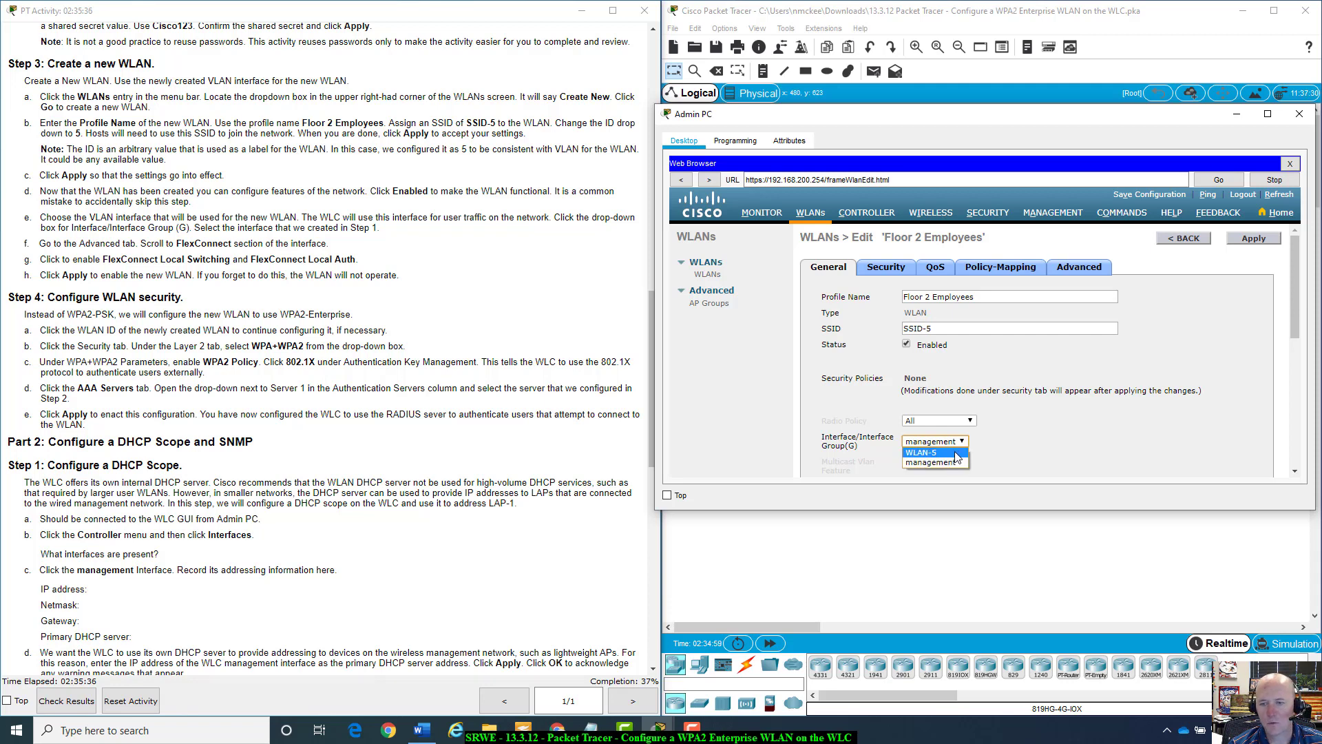
left_click(960, 452)
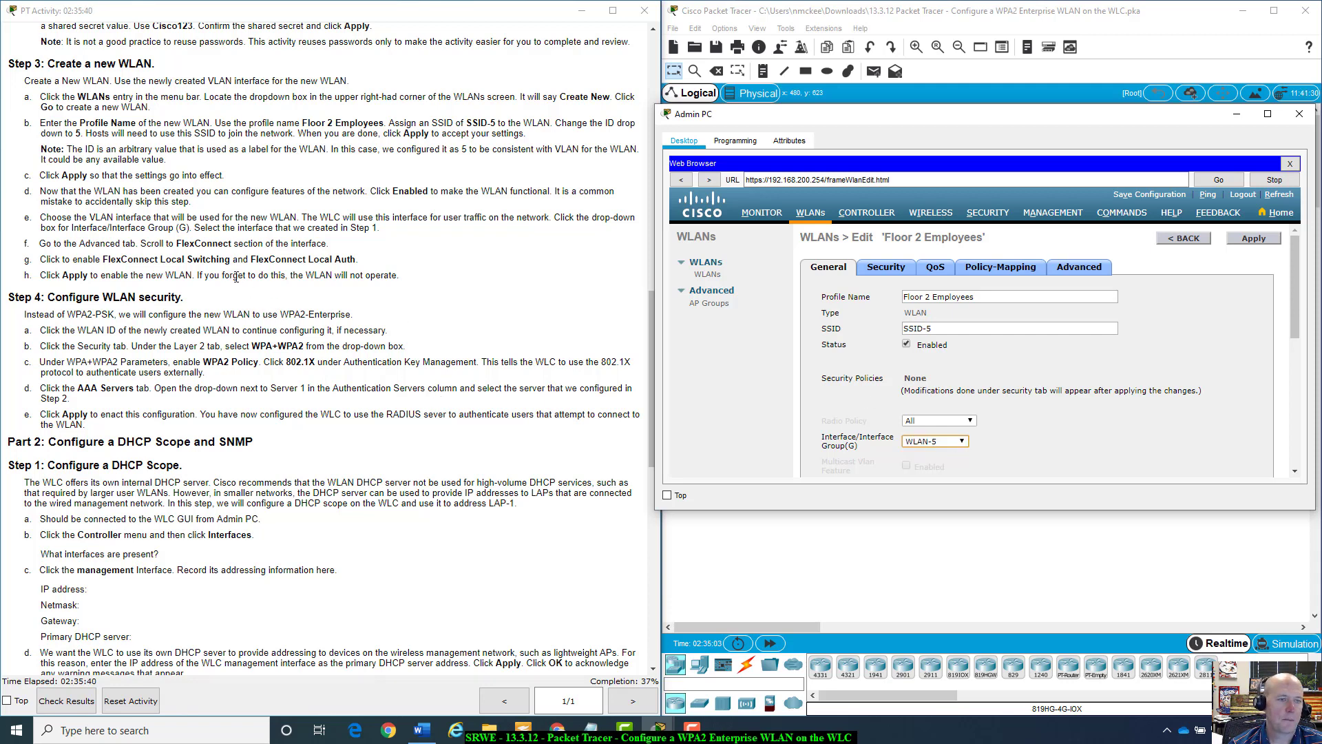
scroll(229, 256, "down", 1)
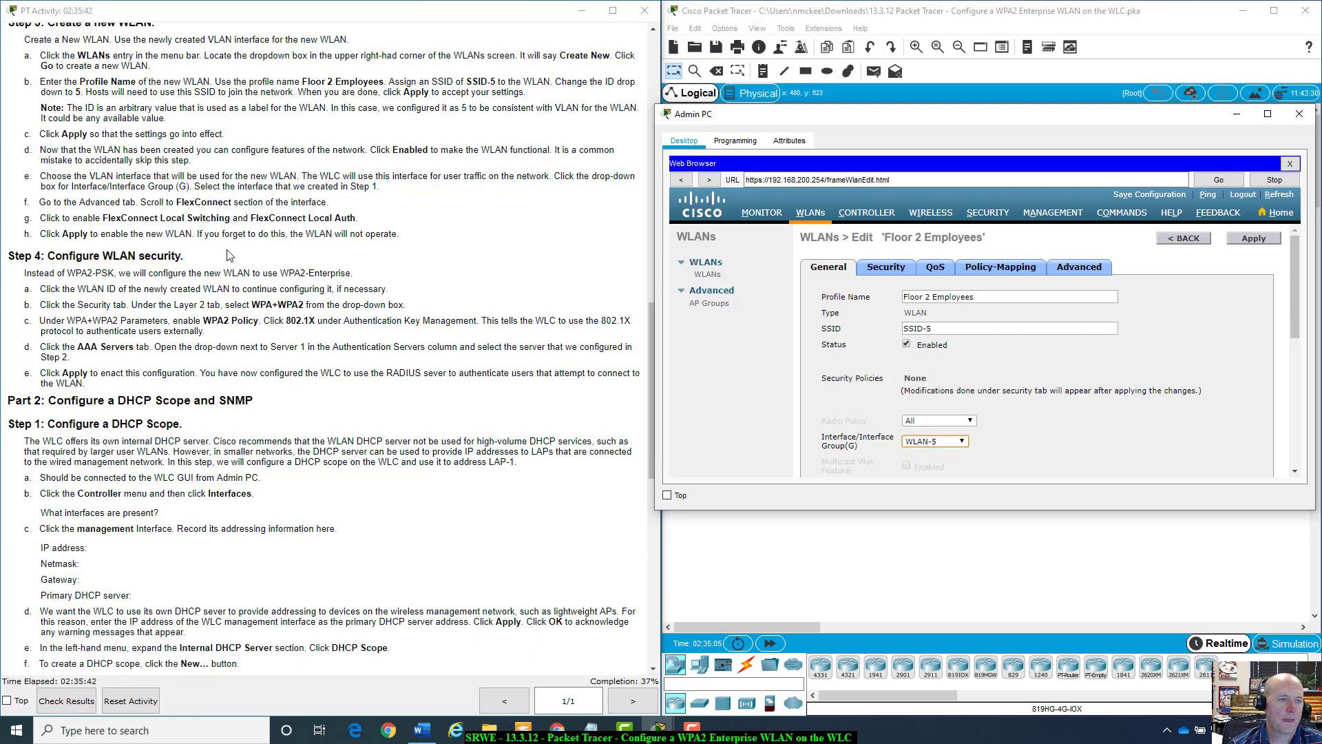
left_click(1091, 271)
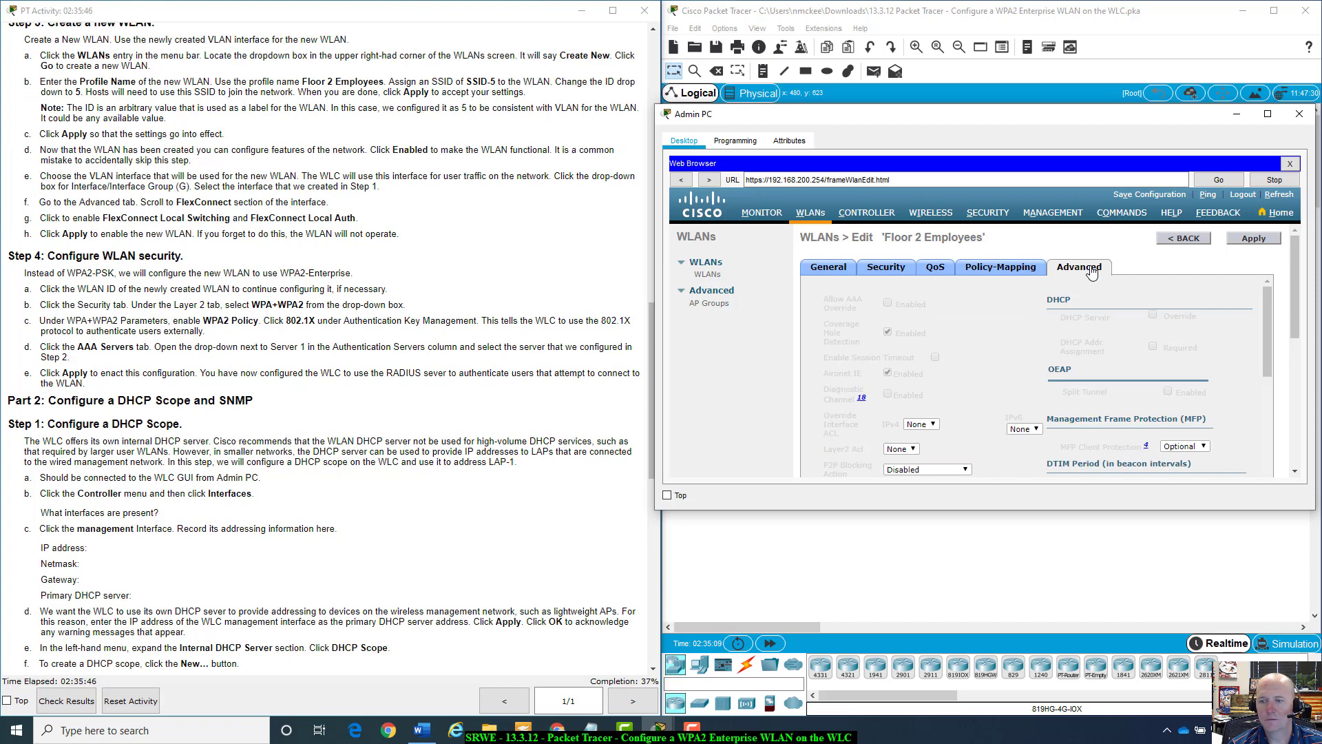
scroll(990, 396, "down", 10)
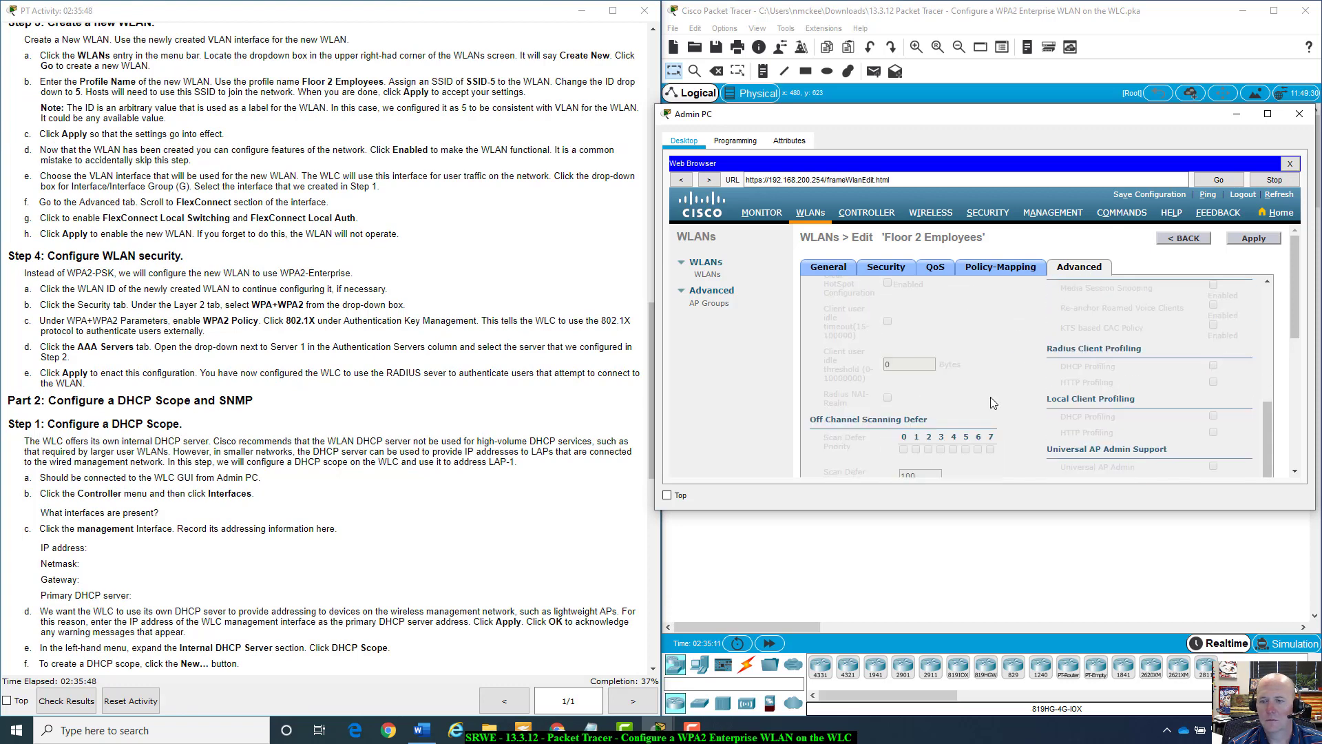
scroll(990, 397, "down", 4)
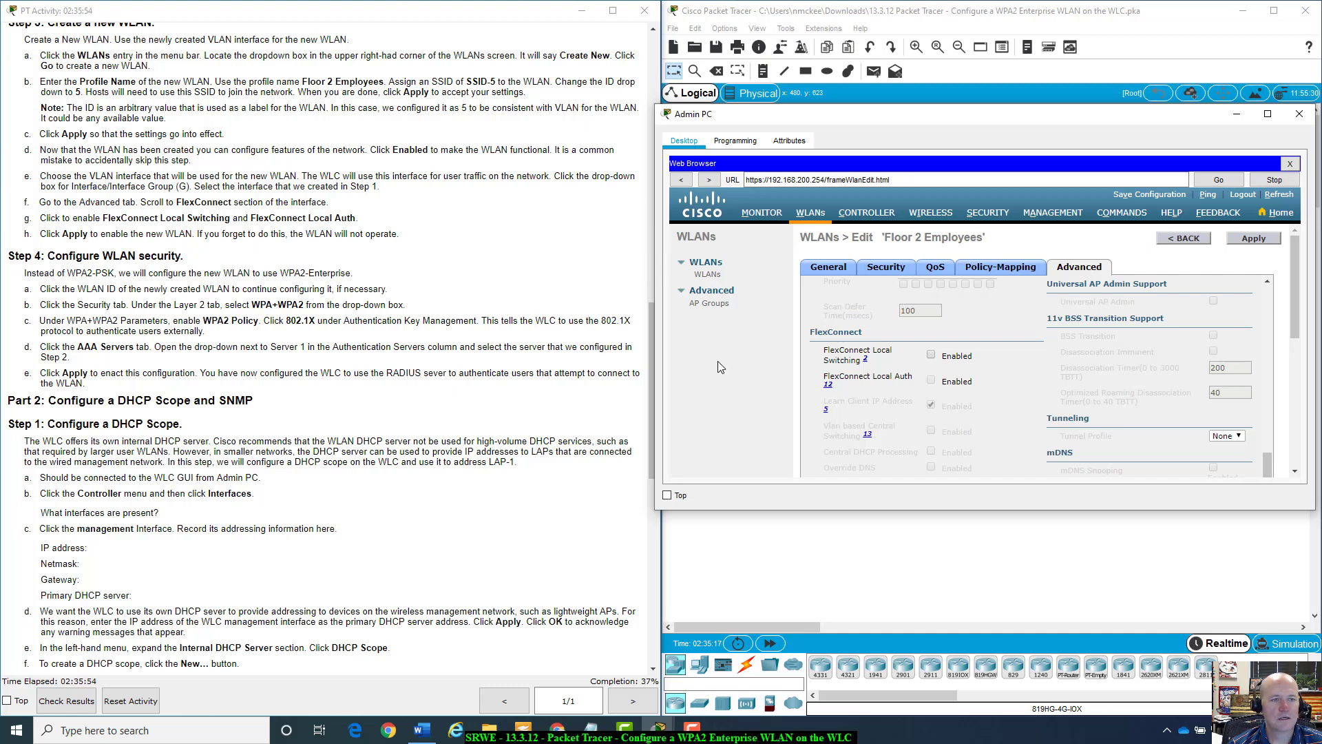
left_click(931, 355)
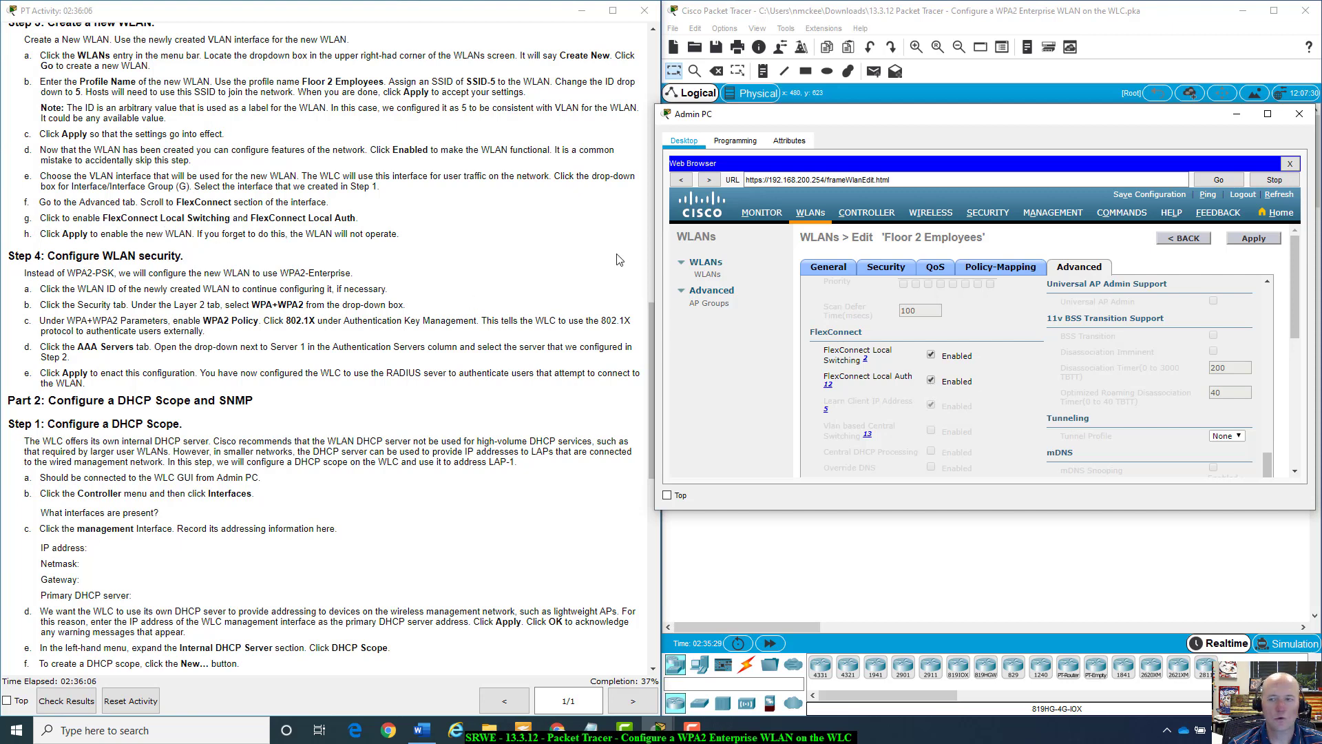
left_click(1267, 237)
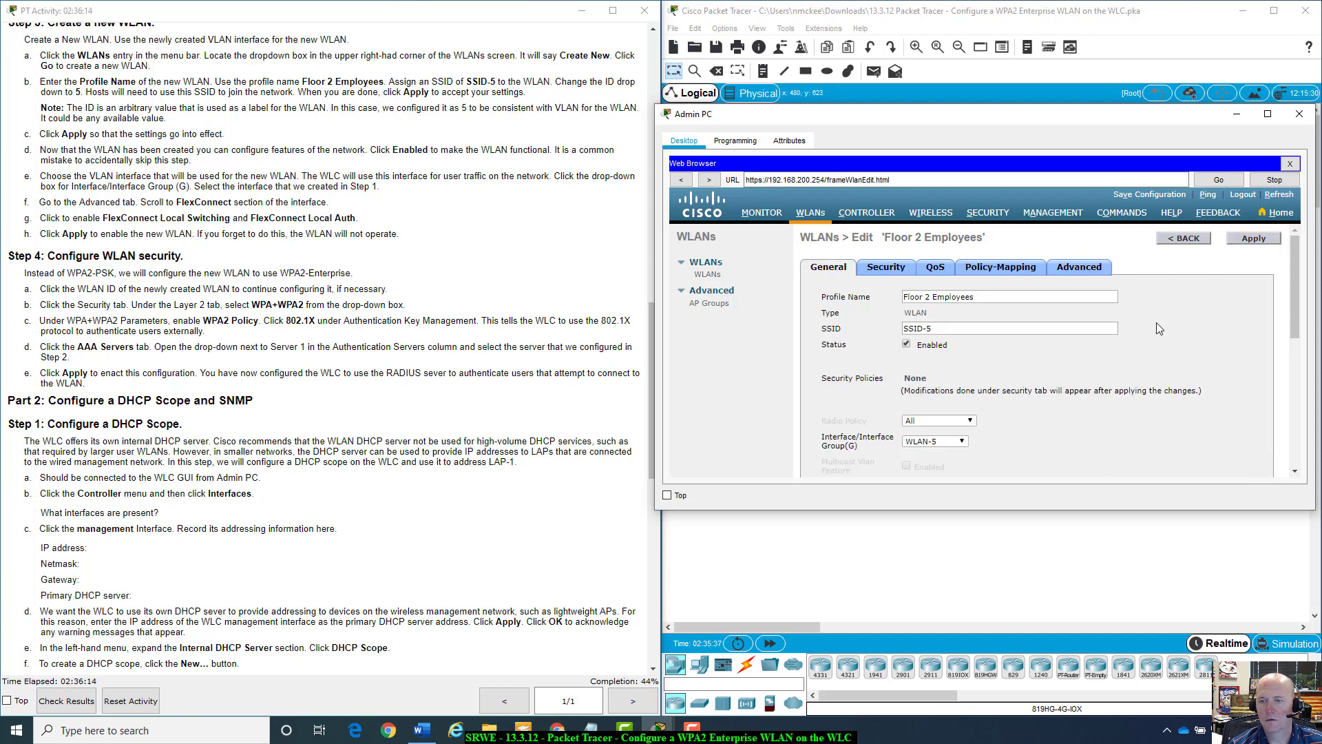
scroll(1158, 323, "down", 3)
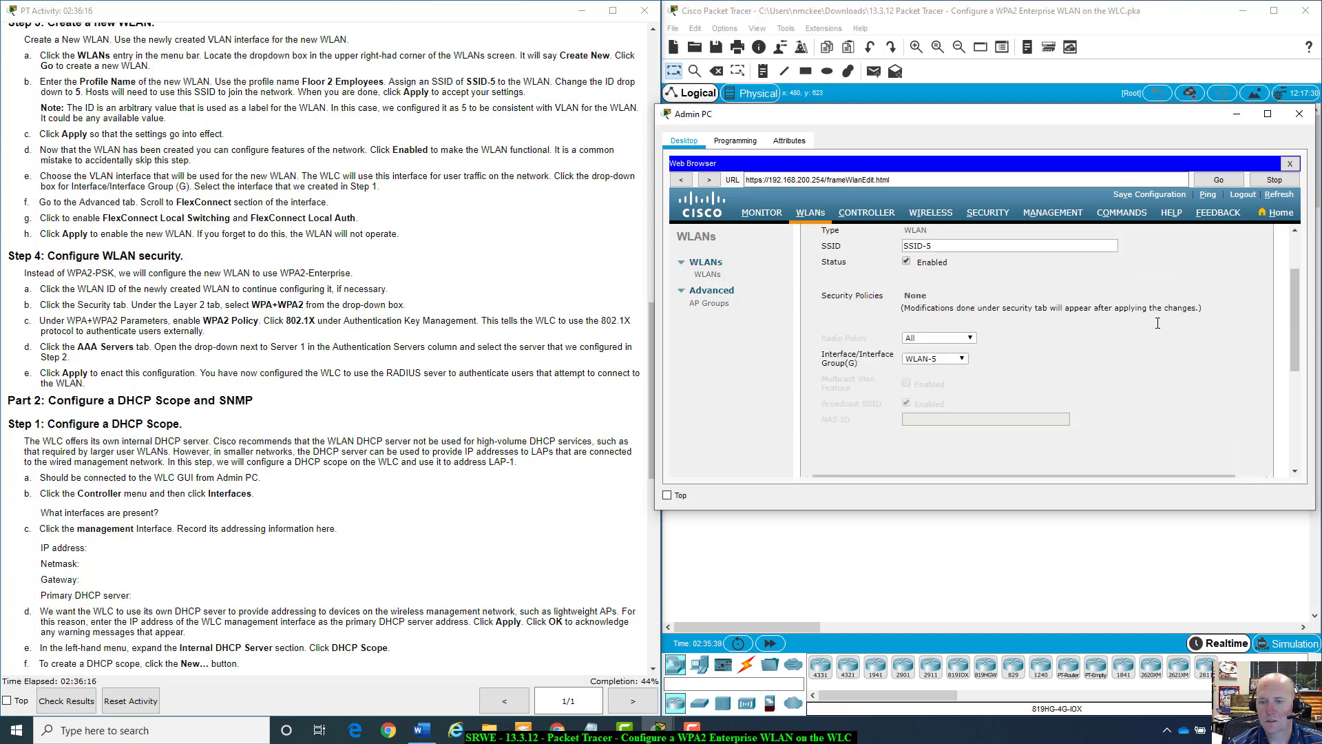
scroll(1158, 323, "up", 3)
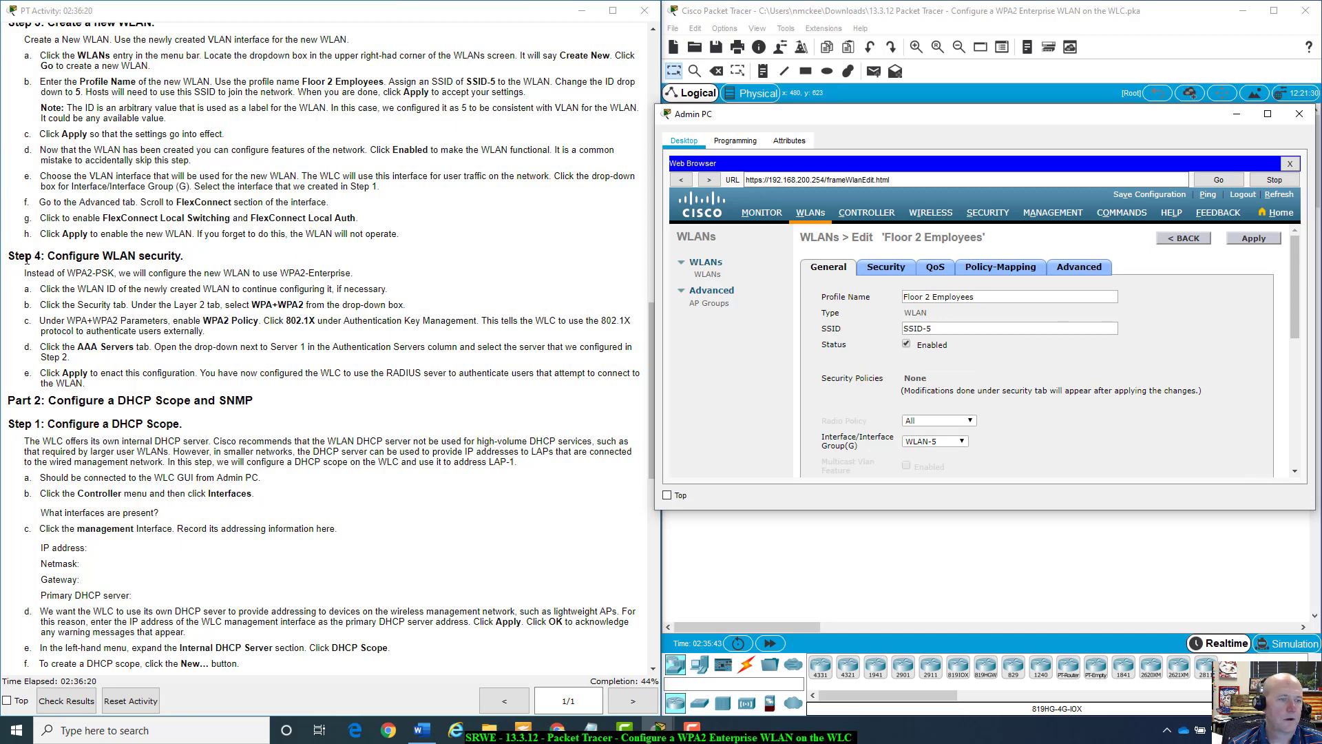
scroll(26, 259, "down", 1)
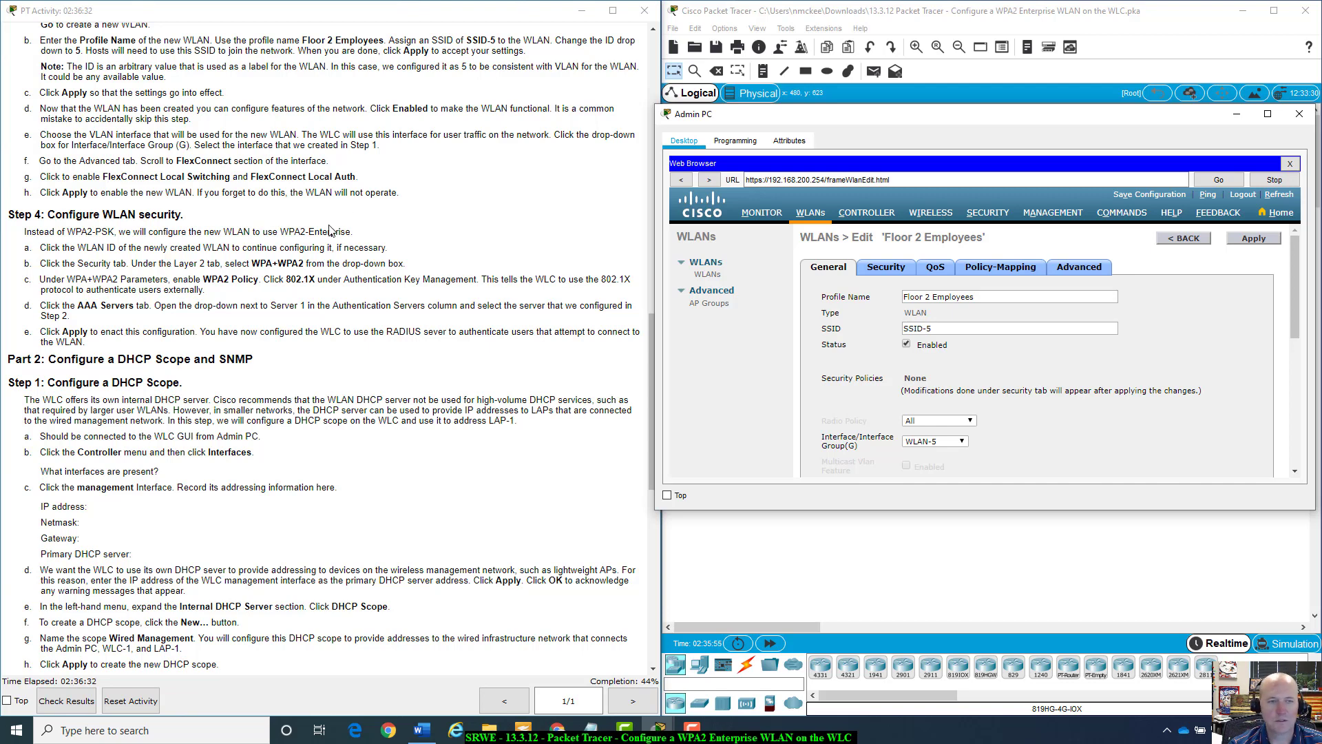
scroll(328, 230, "down", 4)
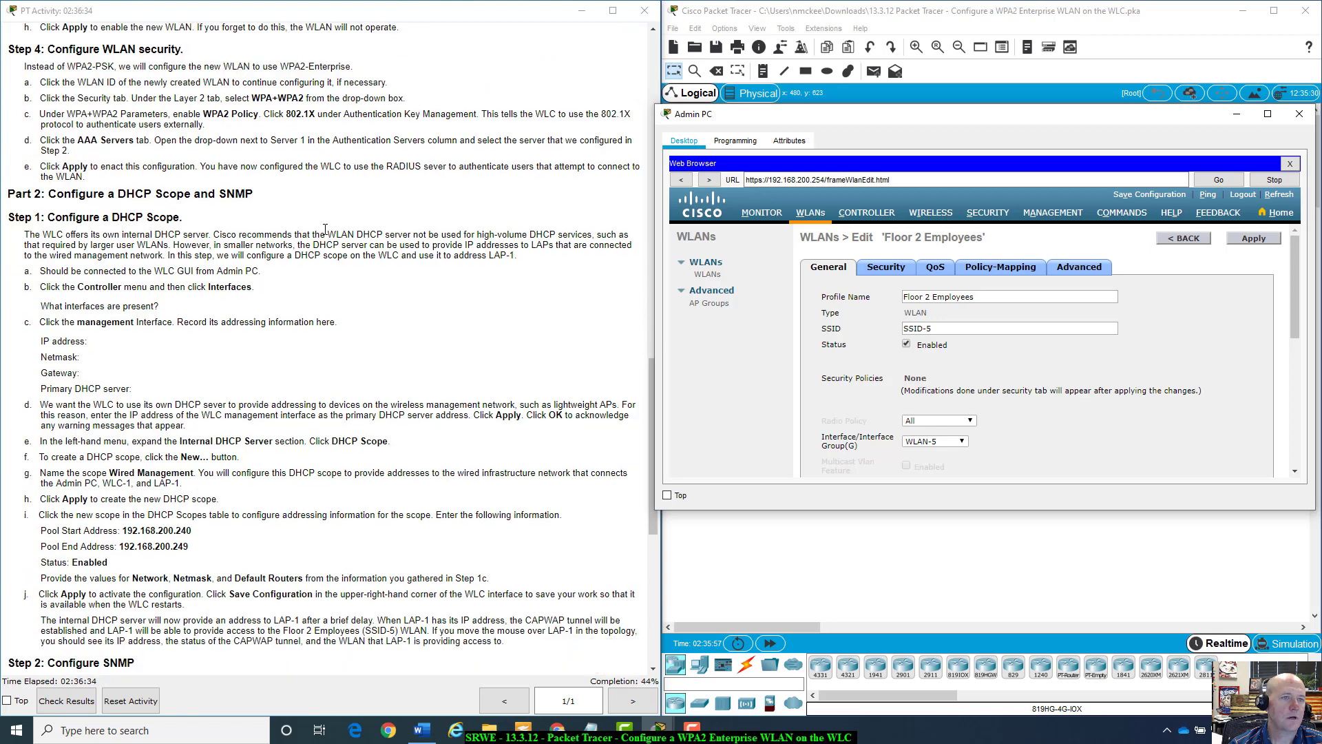
scroll(325, 229, "down", 1)
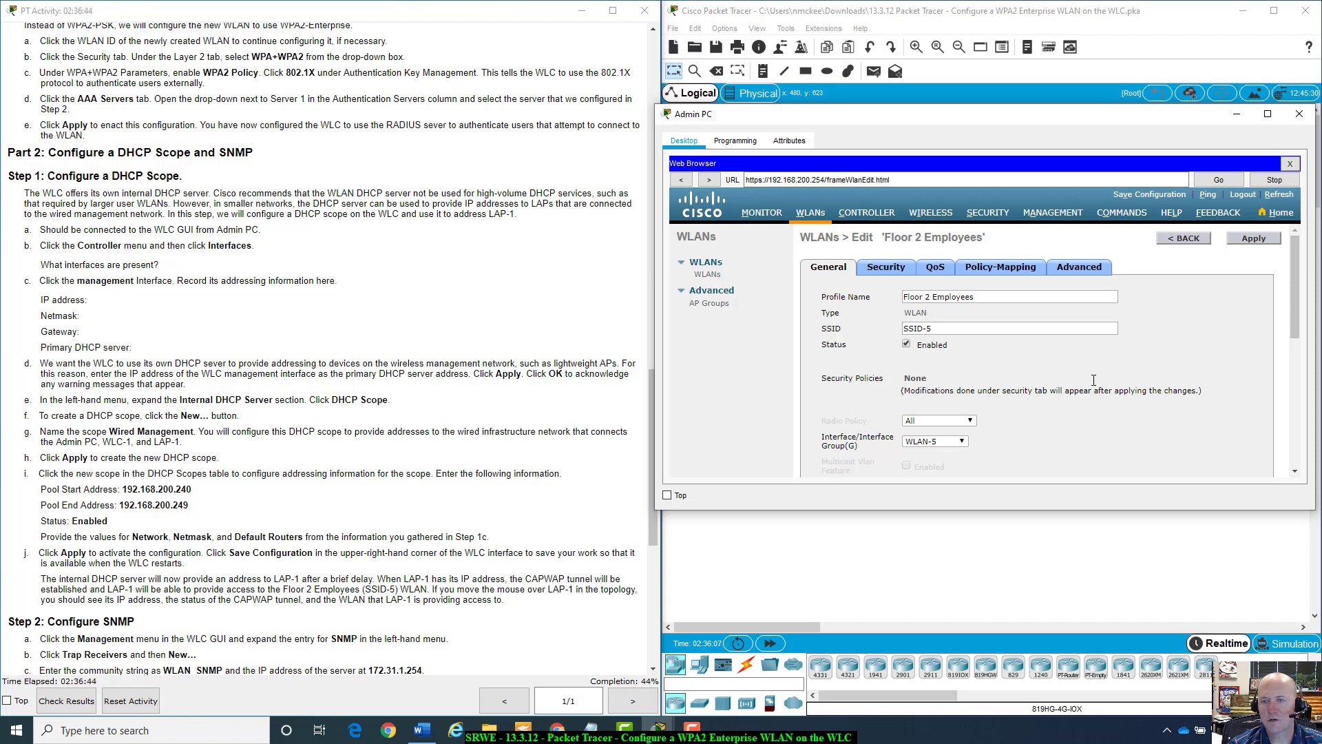
scroll(1088, 432, "down", 3)
scroll(1088, 431, "up", 3)
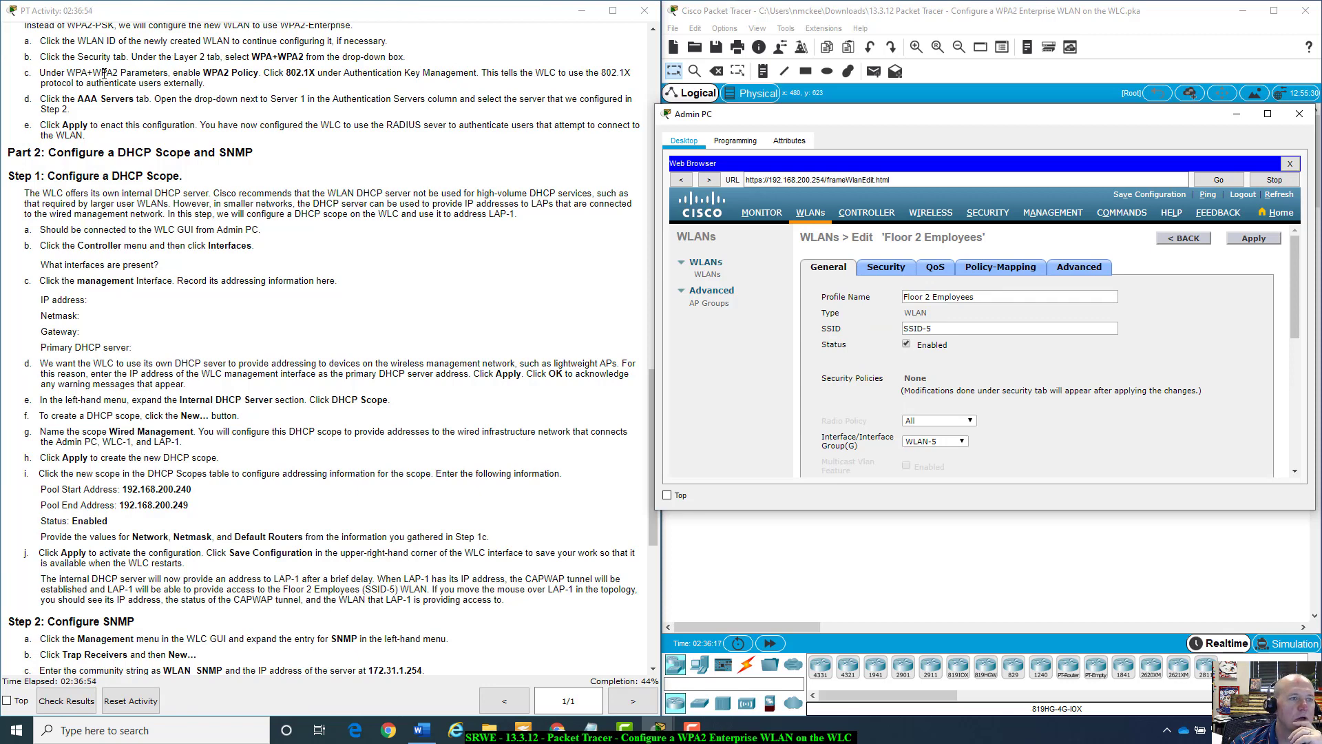
On the Security tab, set Layer 2 Security to WPA+WPA2 and enable 802.1X key management.
left_click(895, 270)
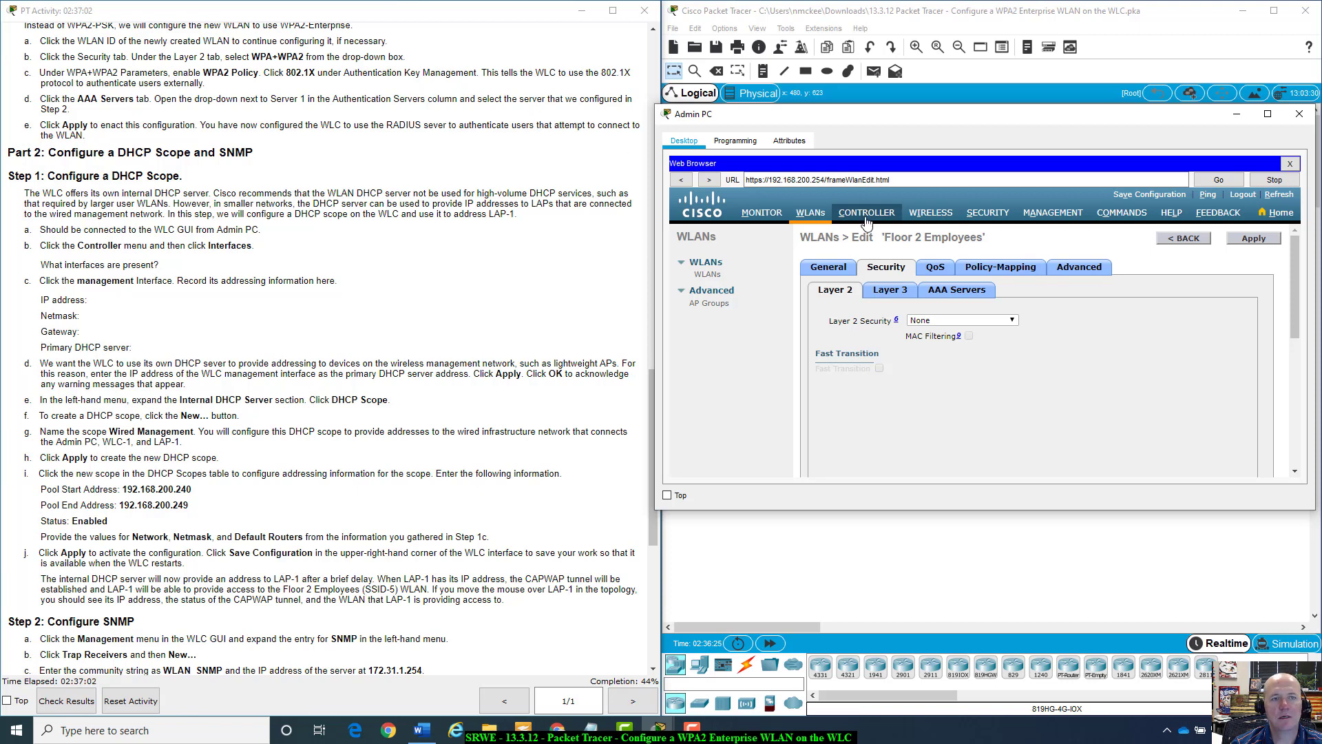
left_click(1013, 321)
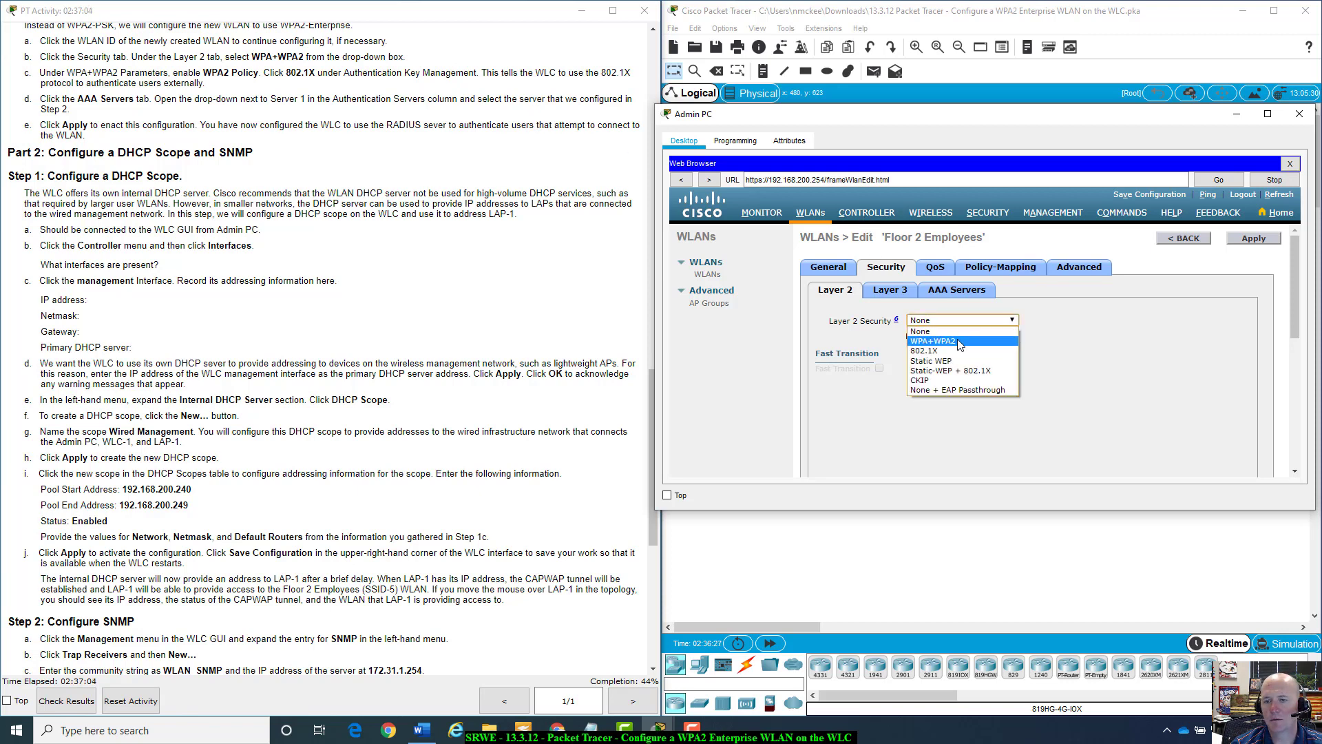
left_click(954, 341)
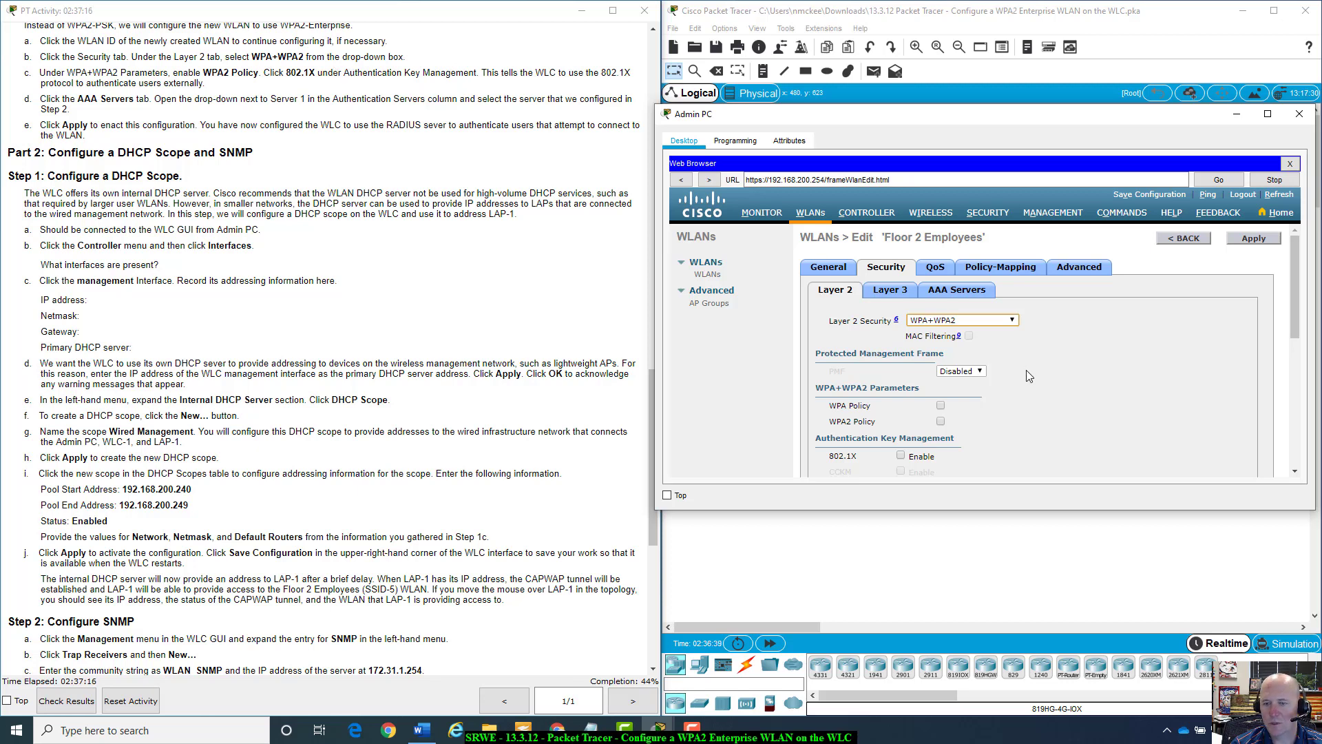
left_click(900, 455)
scroll(1044, 408, "down", 1)
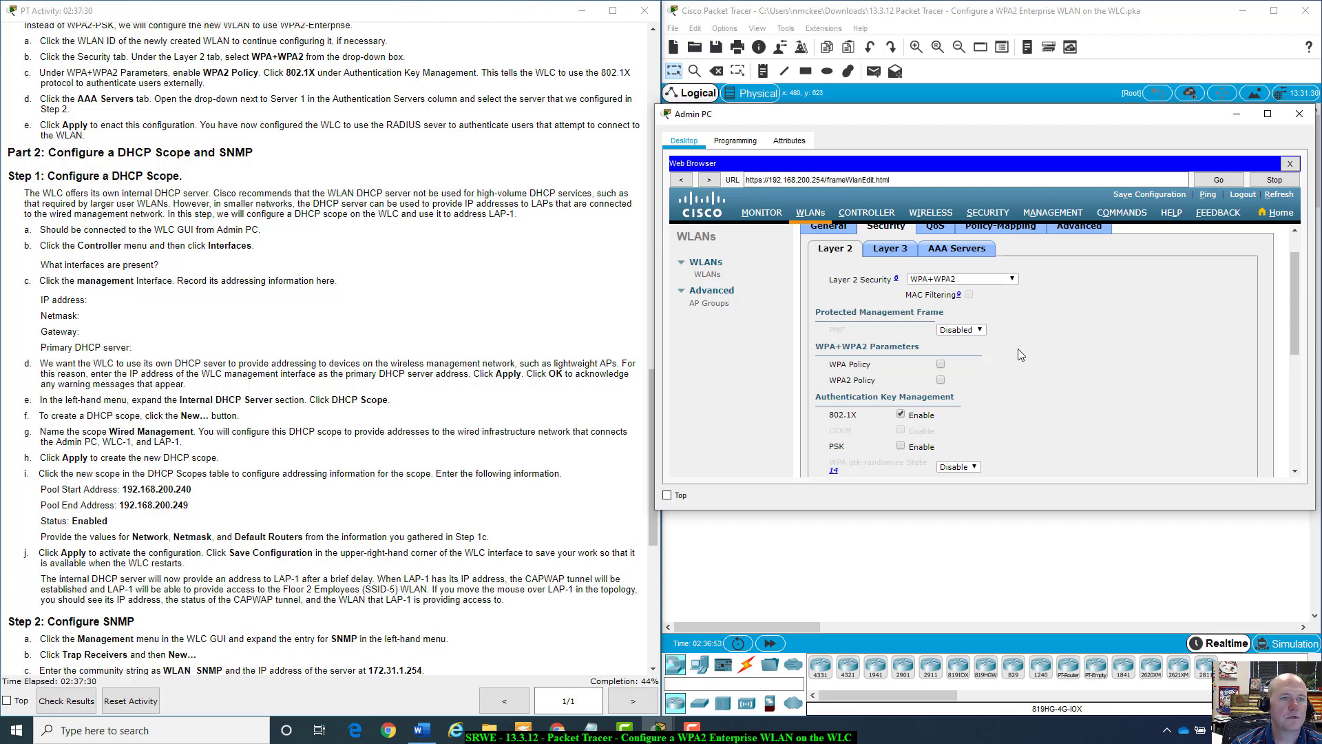
scroll(1052, 390, "down", 3)
scroll(1052, 390, "up", 3)
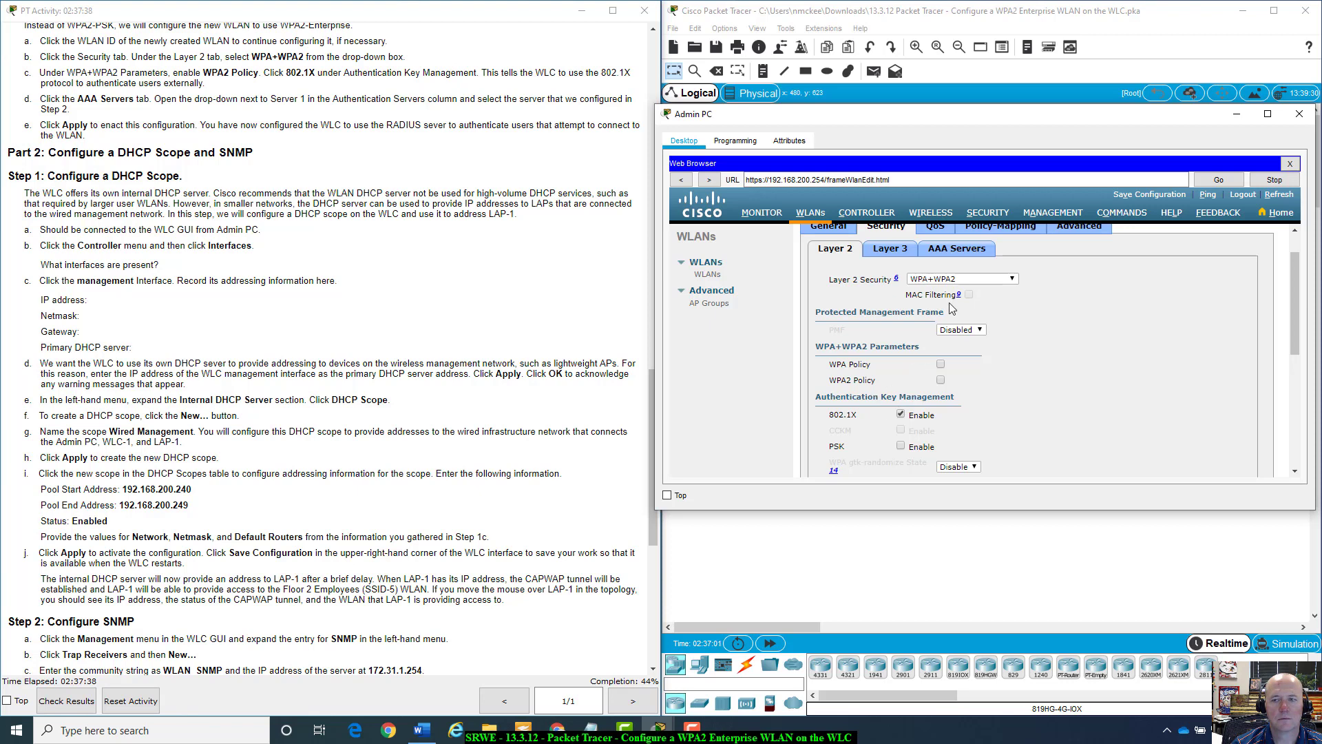
scroll(1017, 344, "up", 1)
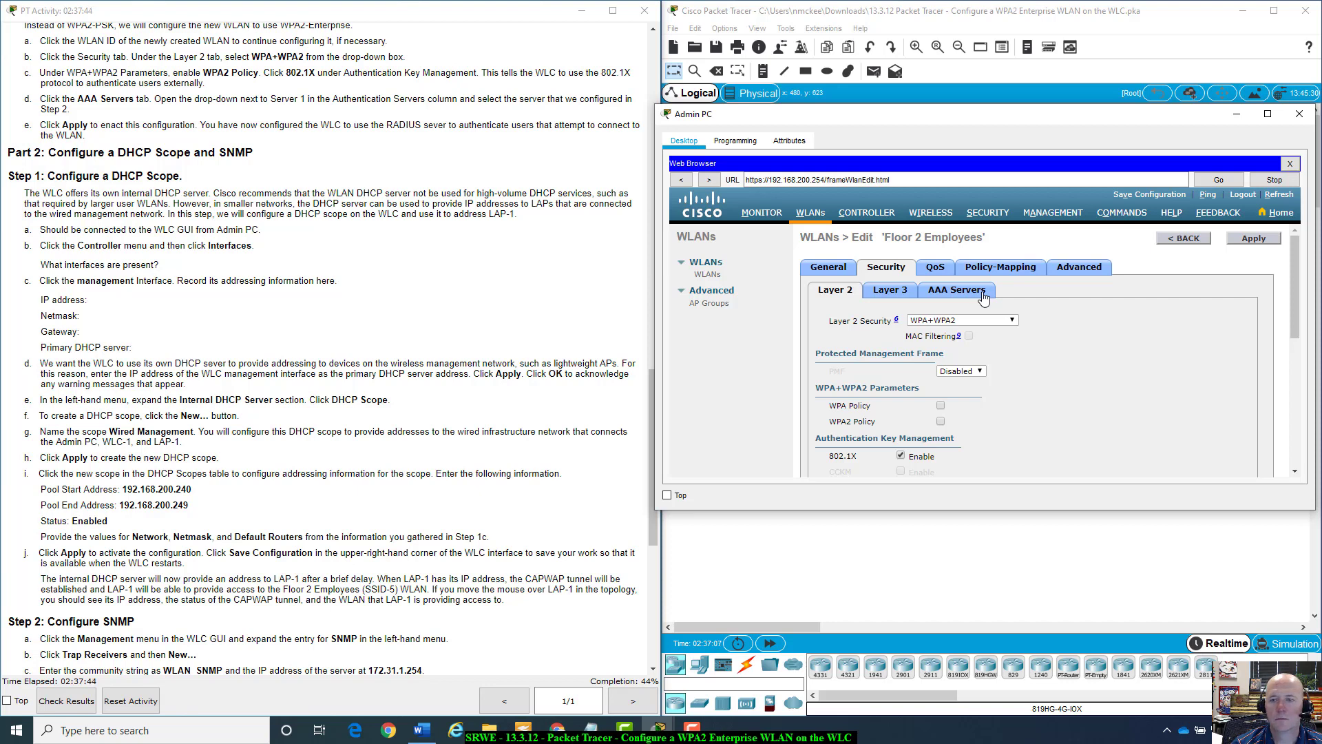
On the AAA Servers sub-tab, set Server 1 to 172.31.1.254 port 1812 and apply.
left_click(982, 295)
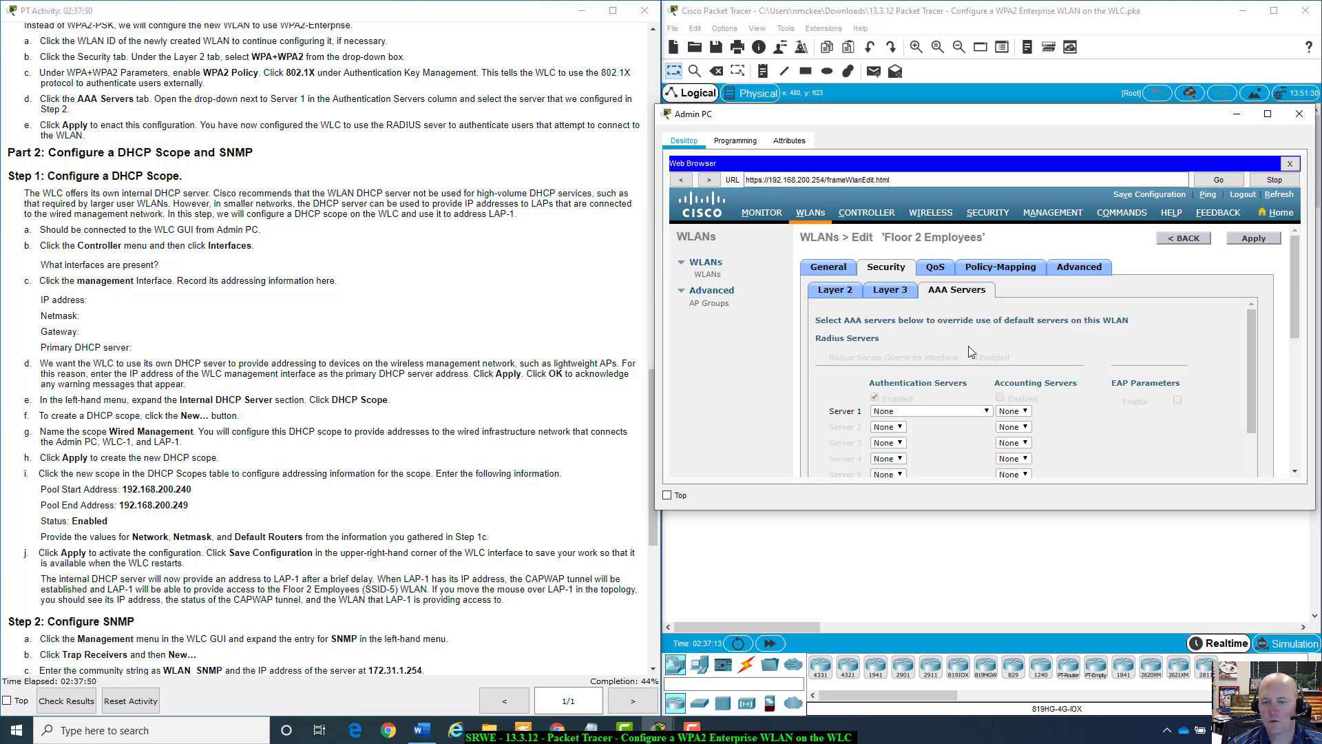
scroll(968, 347, "down", 3)
scroll(968, 346, "up", 1)
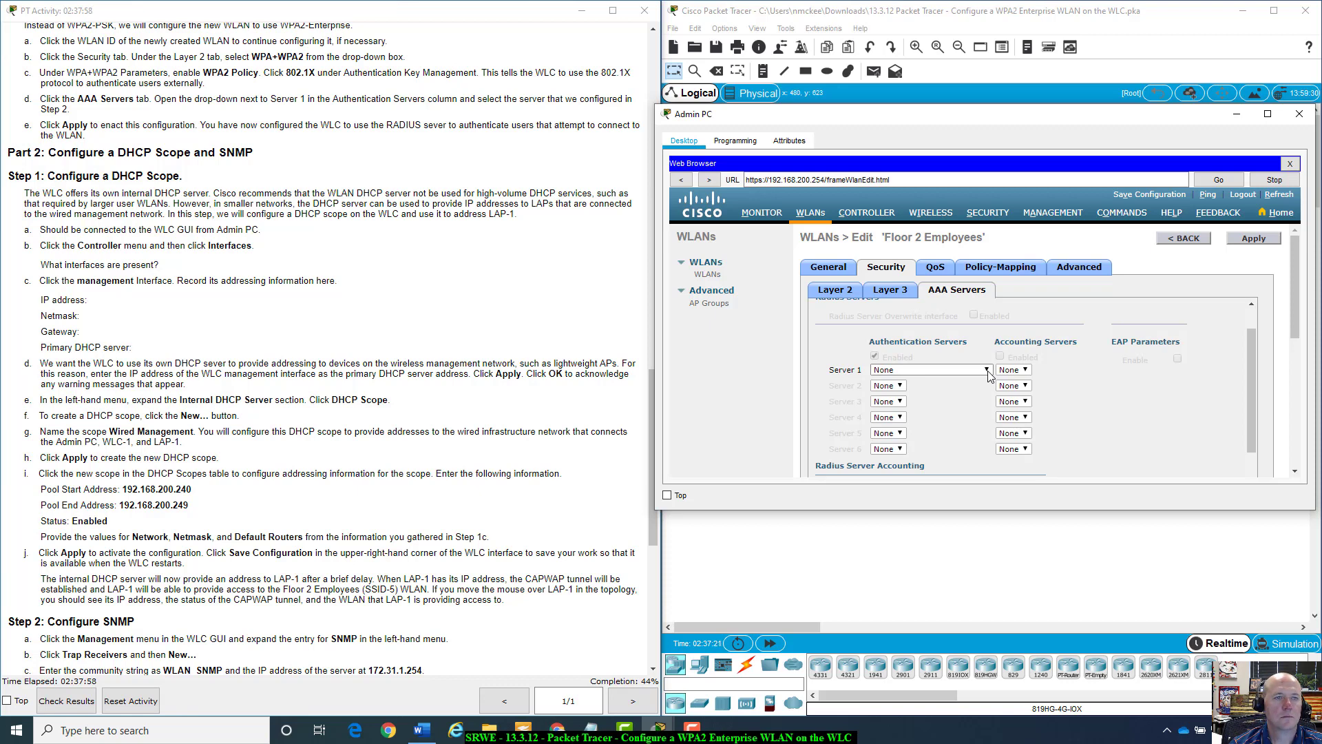
left_click(987, 371)
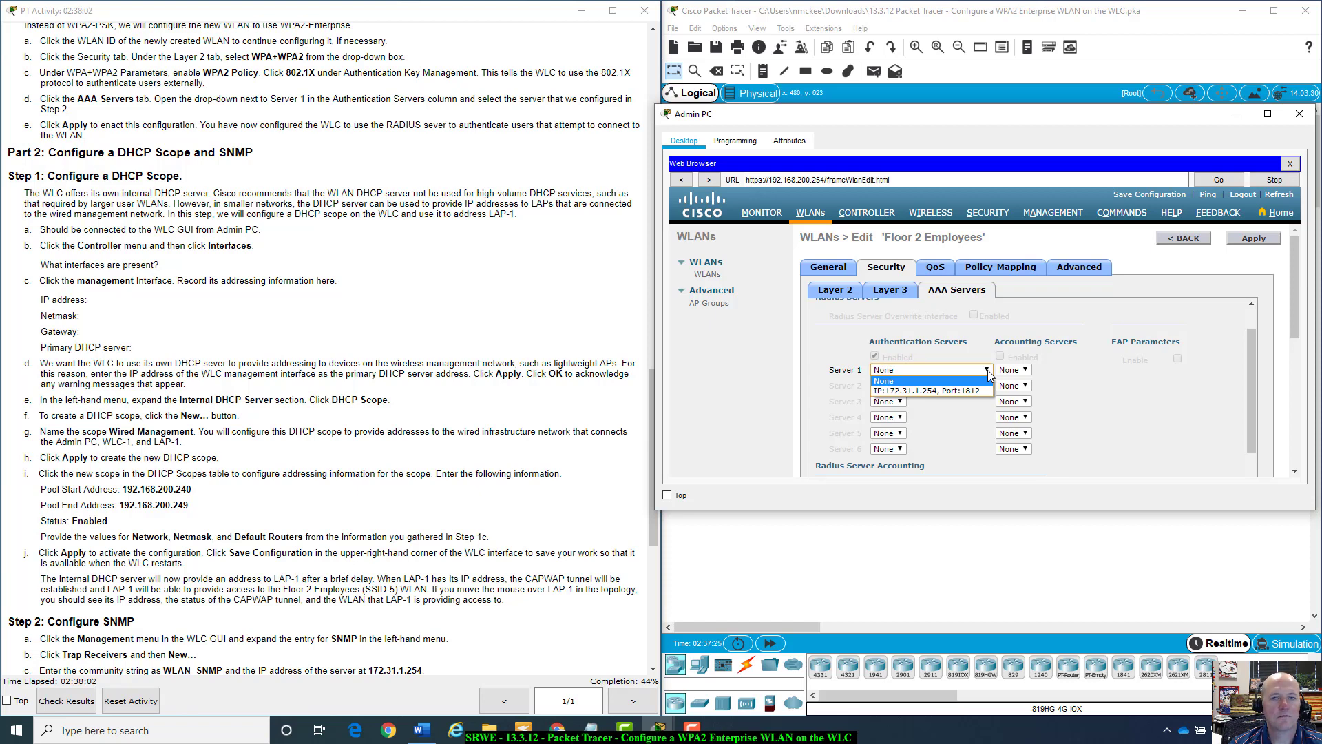
left_click(953, 391)
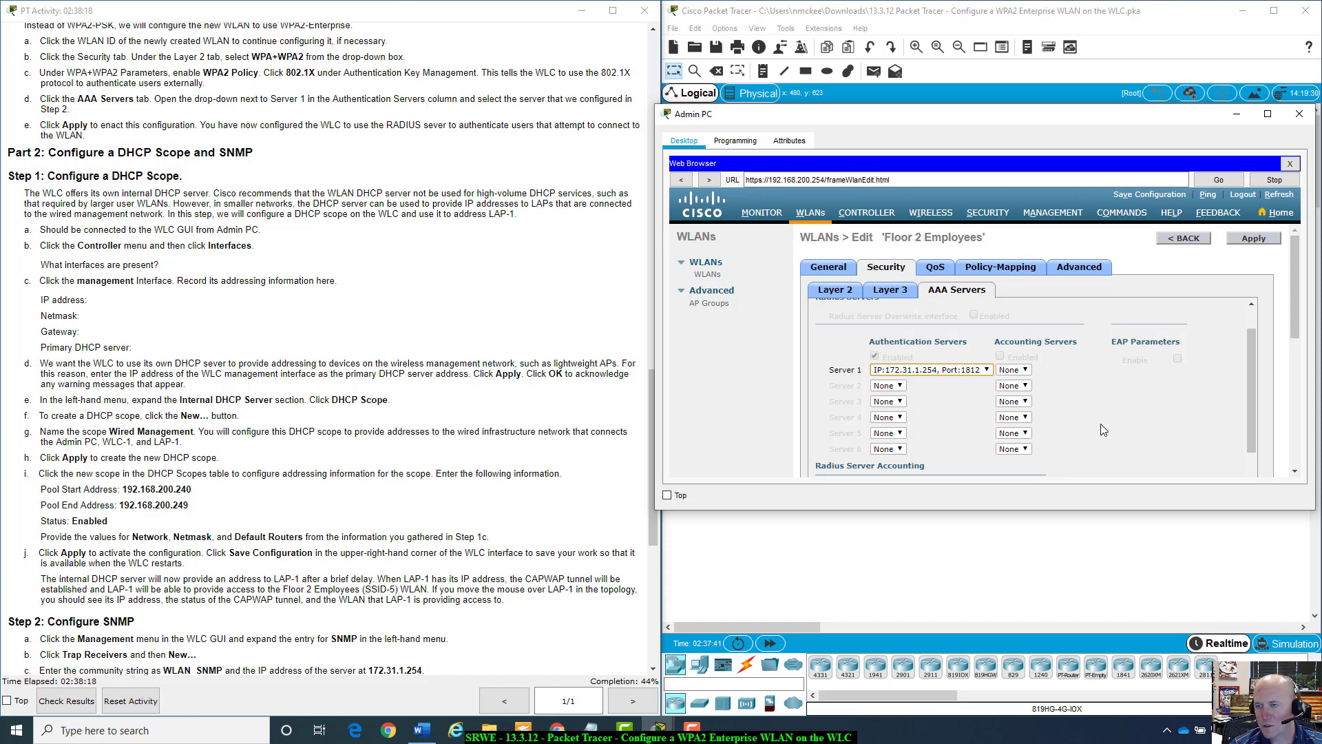
scroll(1138, 411, "down", 5)
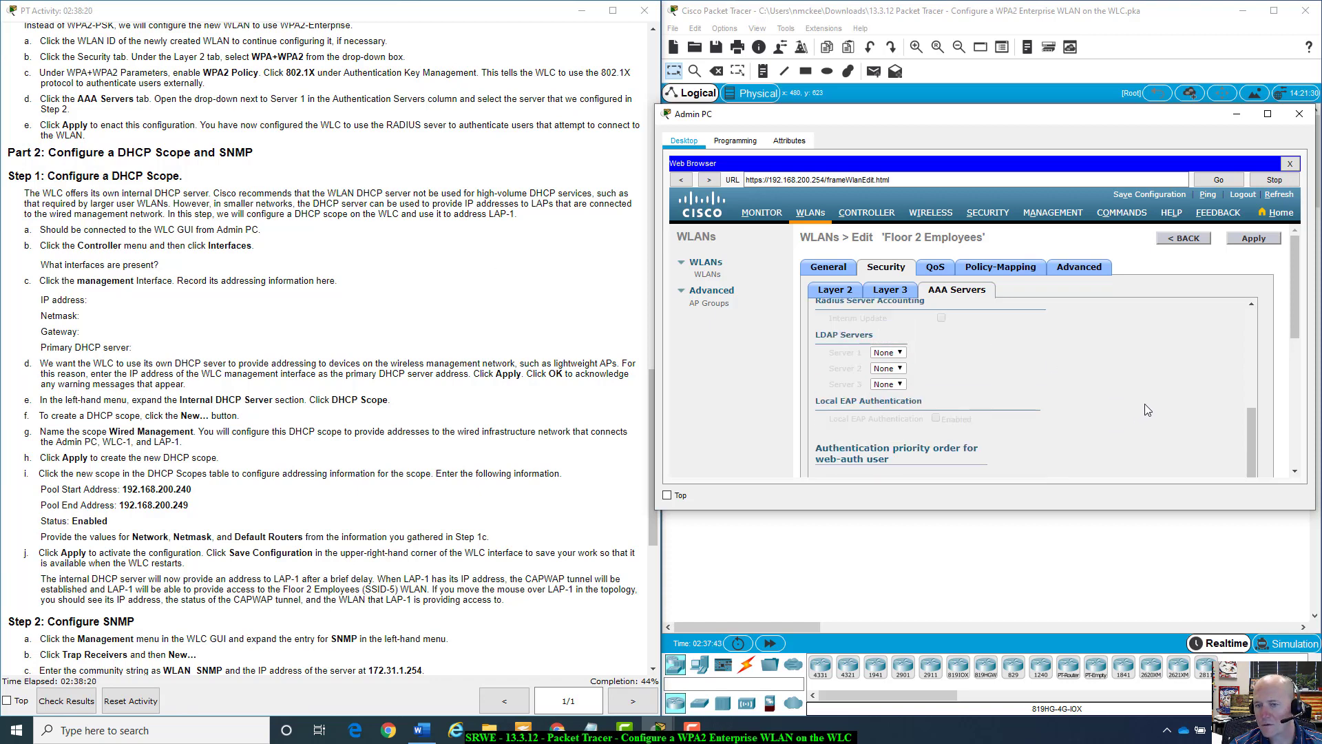
scroll(1146, 406, "up", 8)
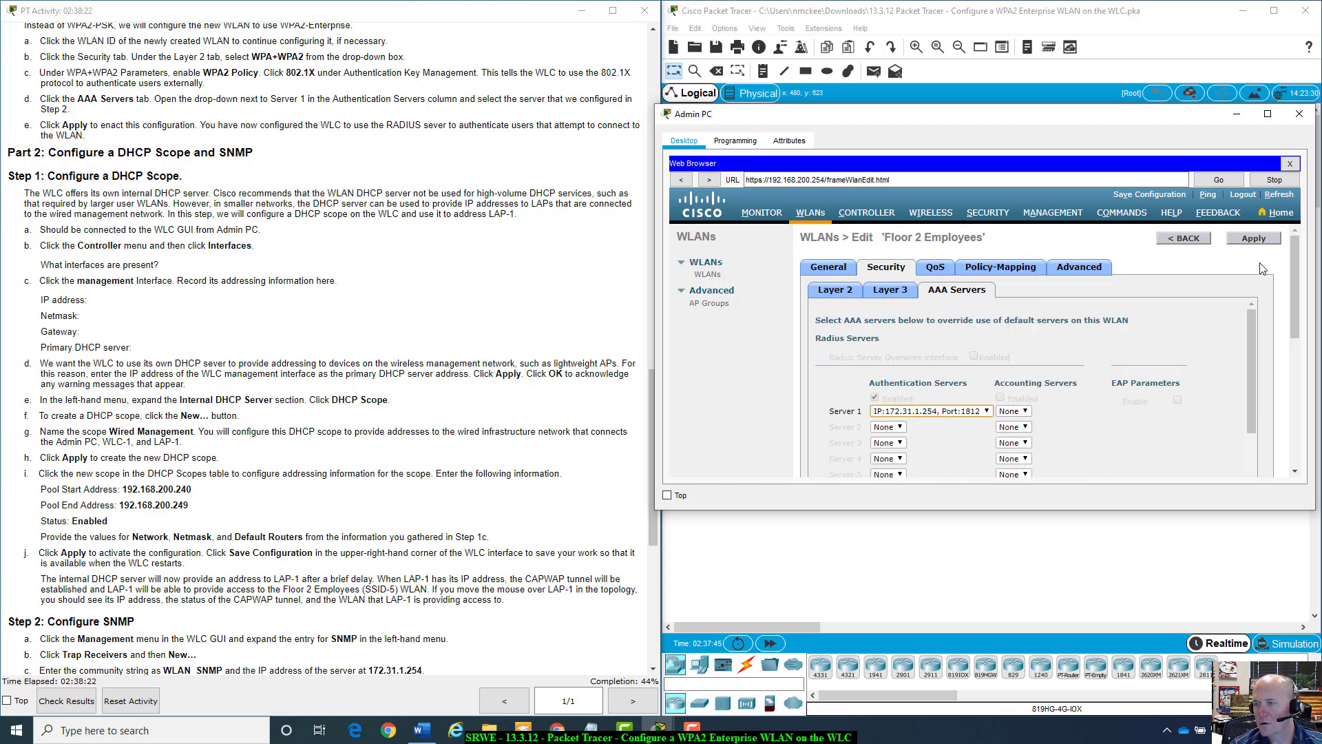
left_click(1264, 239)
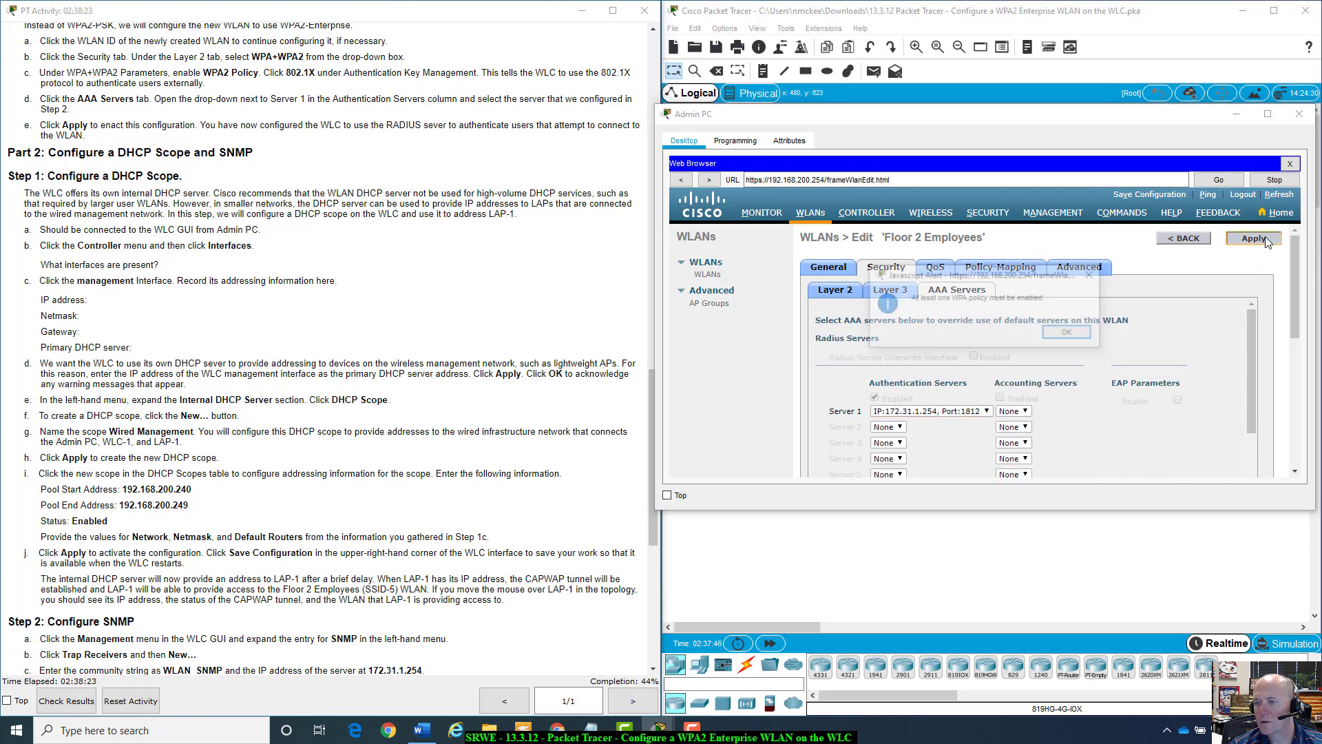
Dismiss the WPA-policy alert, retry Apply, dismiss it again, and go back to the Layer 2 sub-tab.
left_click(1071, 335)
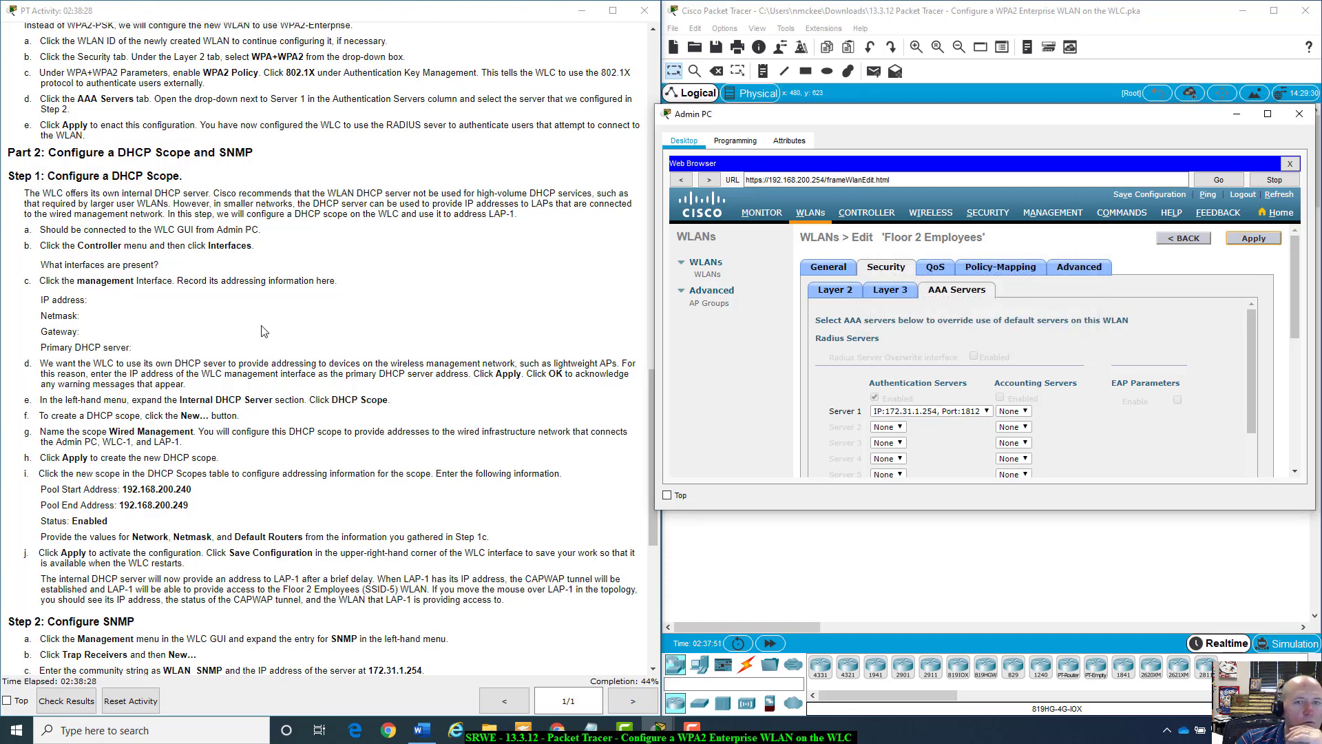
left_click(1256, 243)
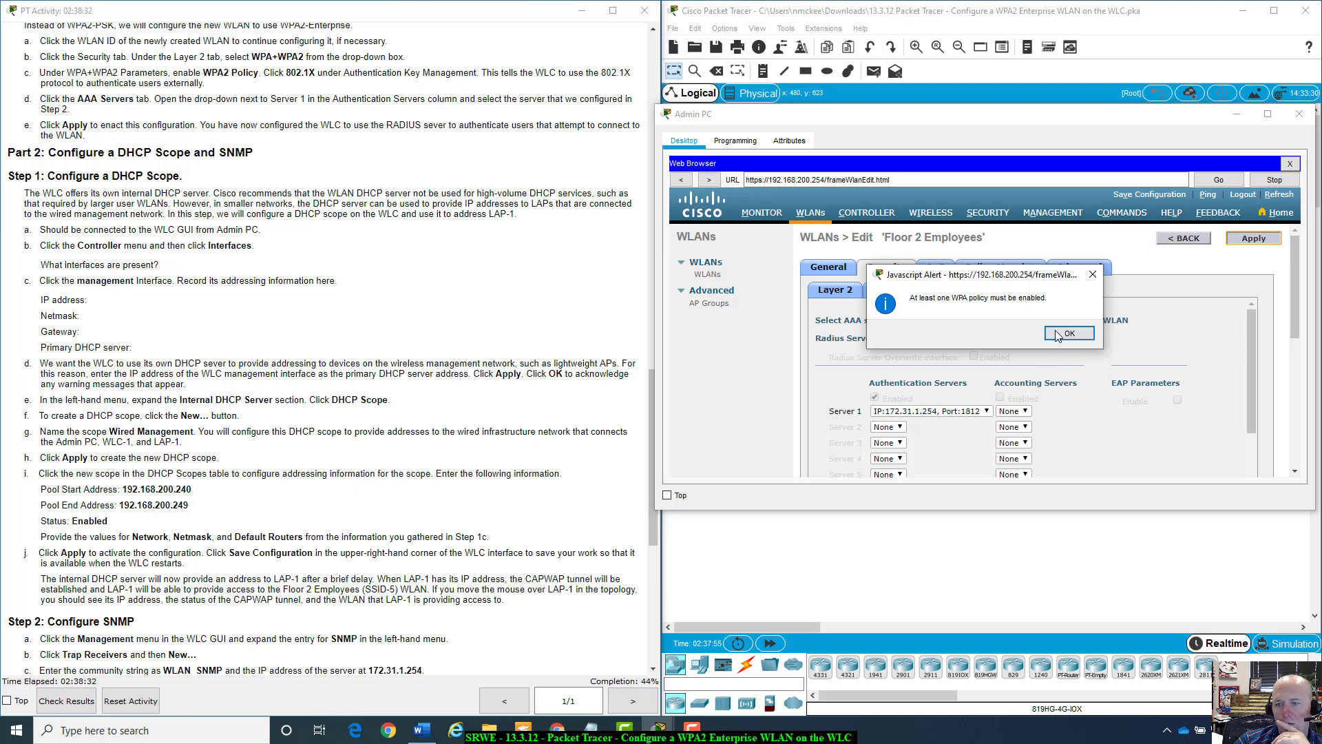
left_click(1058, 335)
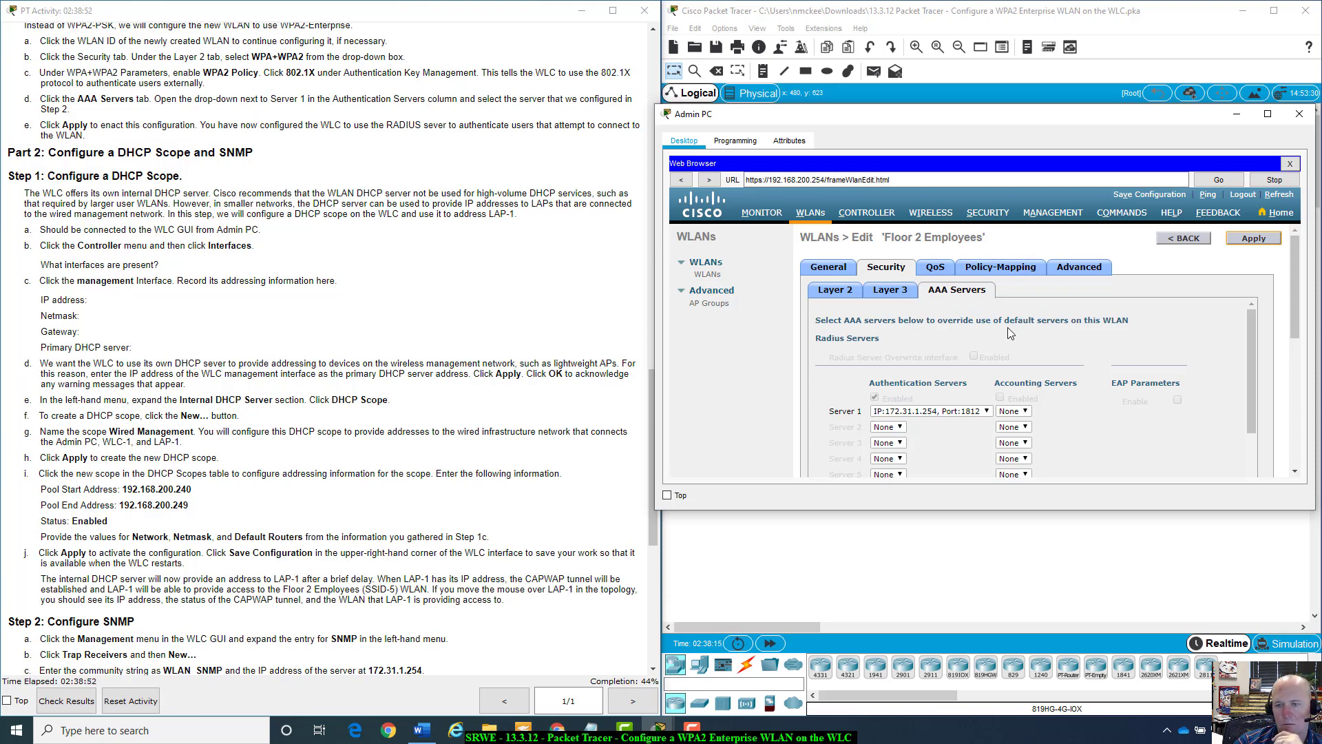
left_click(851, 290)
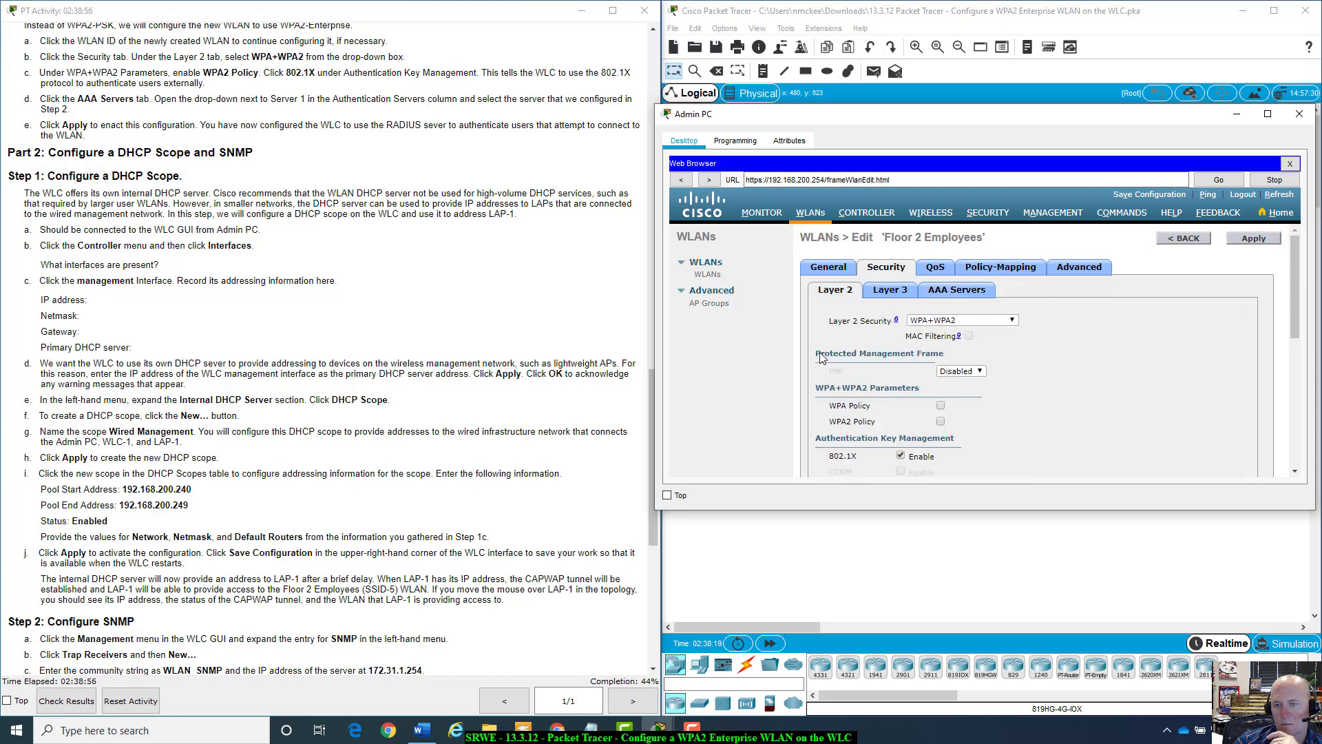
Confirm Layer 2 Security remains WPA+WPA2.
scroll(362, 171, "up", 3)
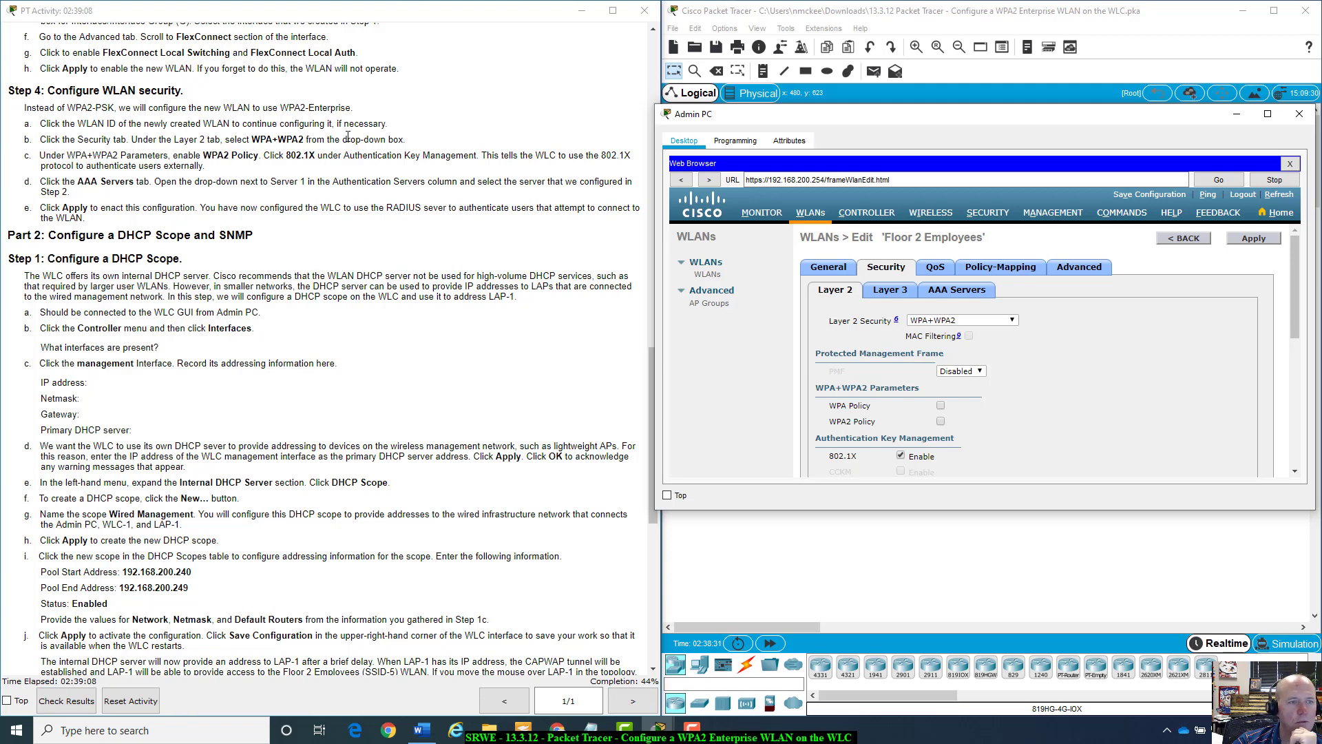
left_click(1012, 320)
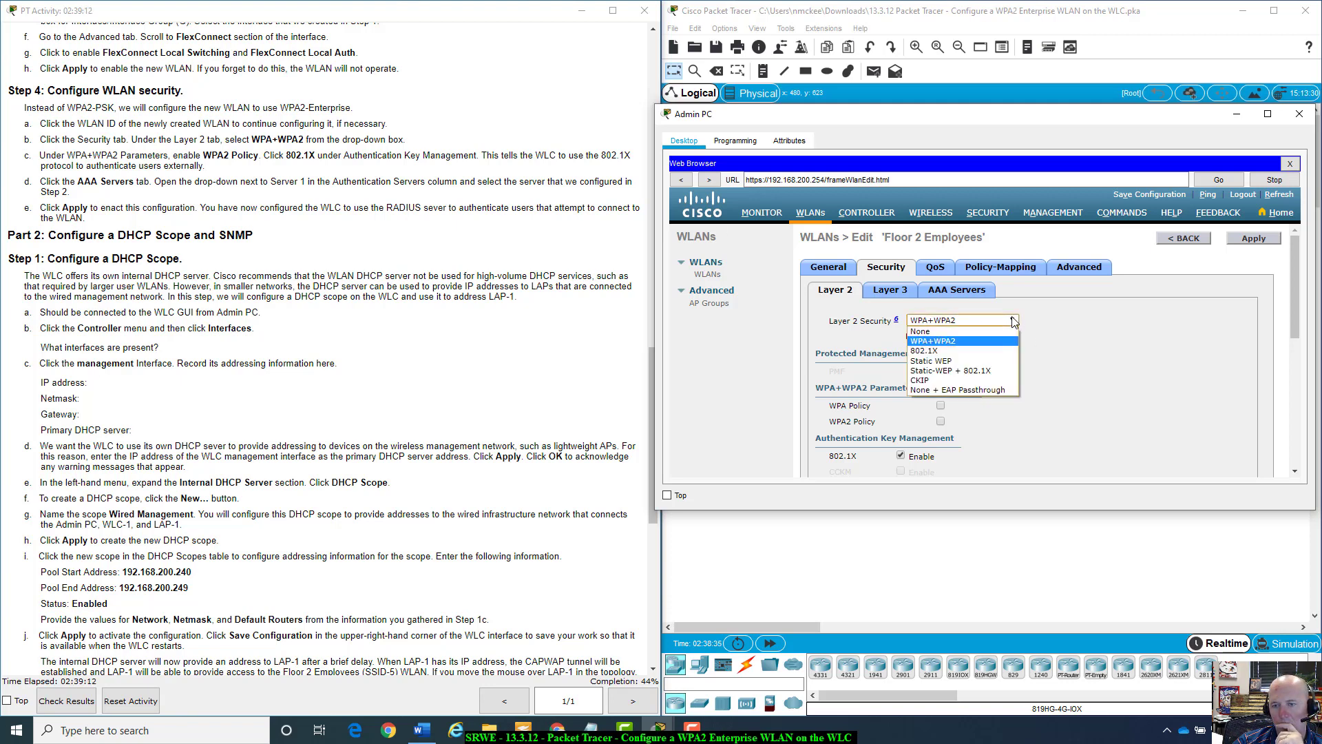
left_click(1013, 320)
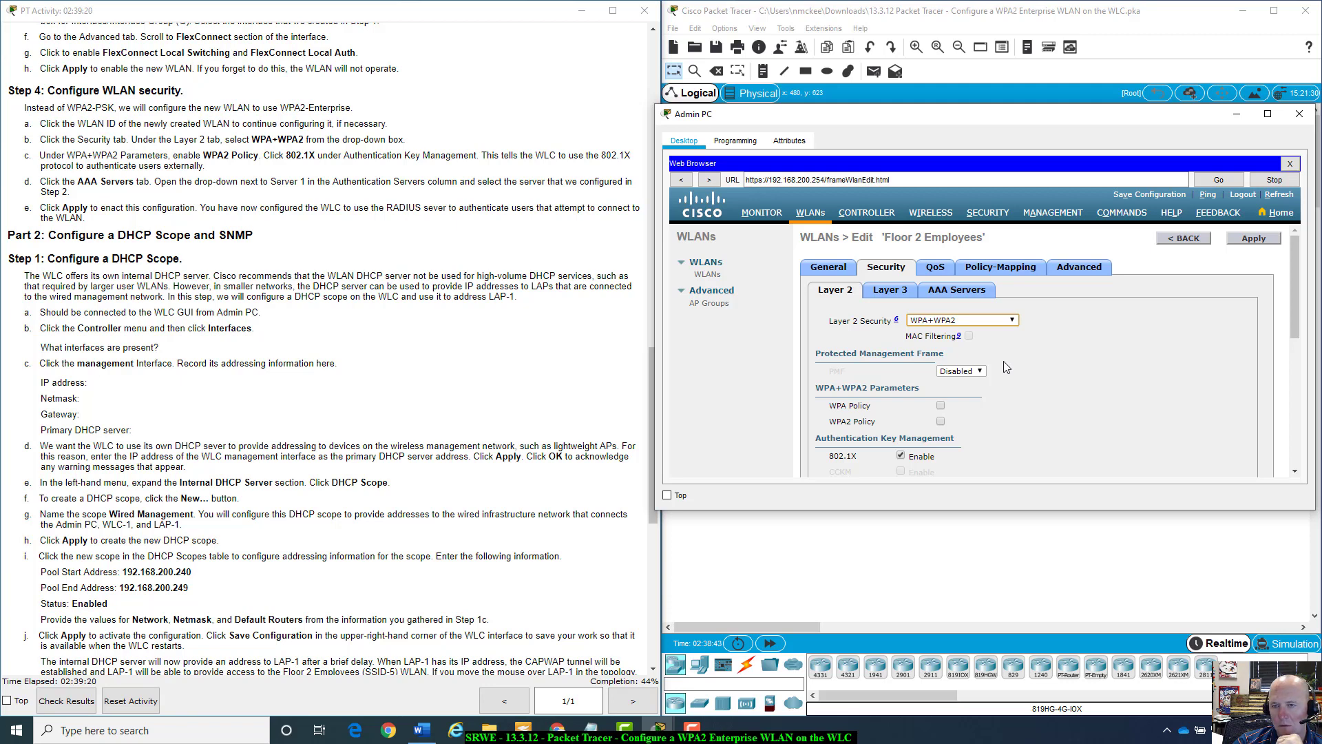
Enable the WPA2 policy with AES, leave WPA unchecked, and return to AAA Servers.
scroll(1003, 361, "down", 3)
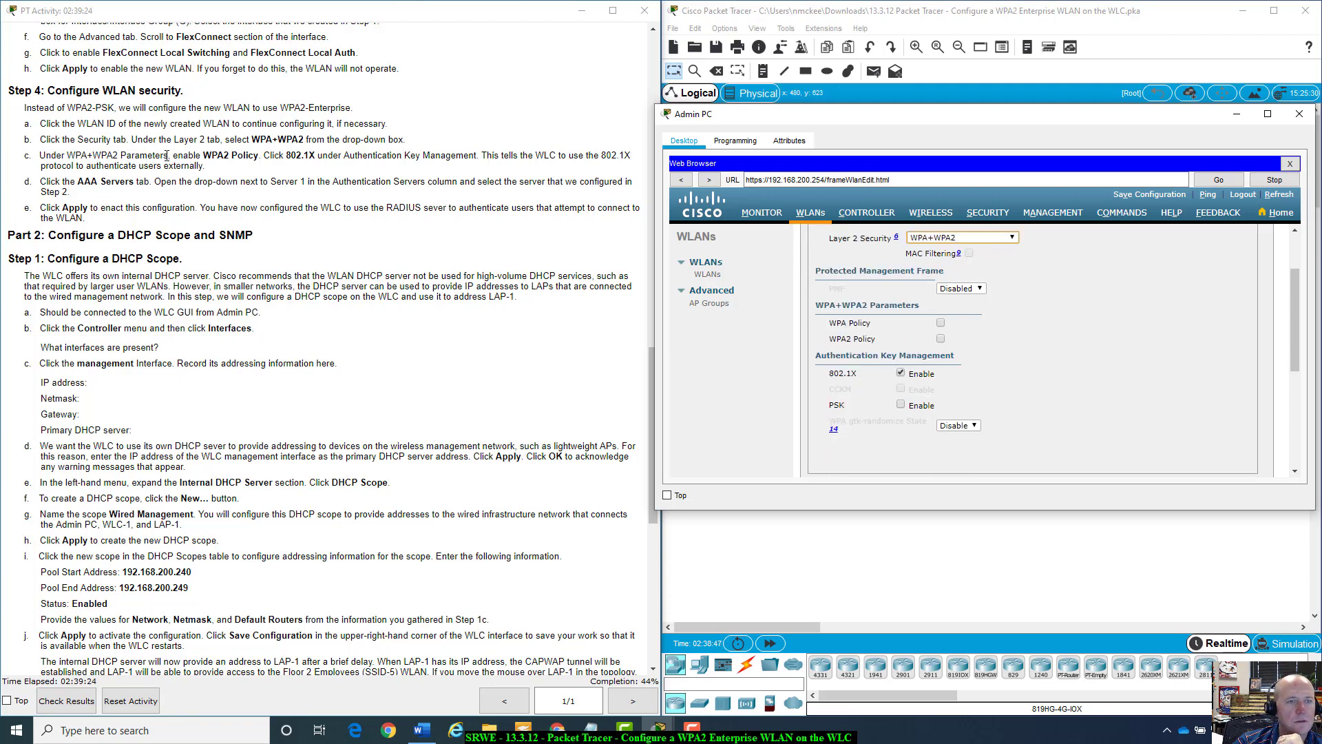
scroll(1037, 398, "up", 2)
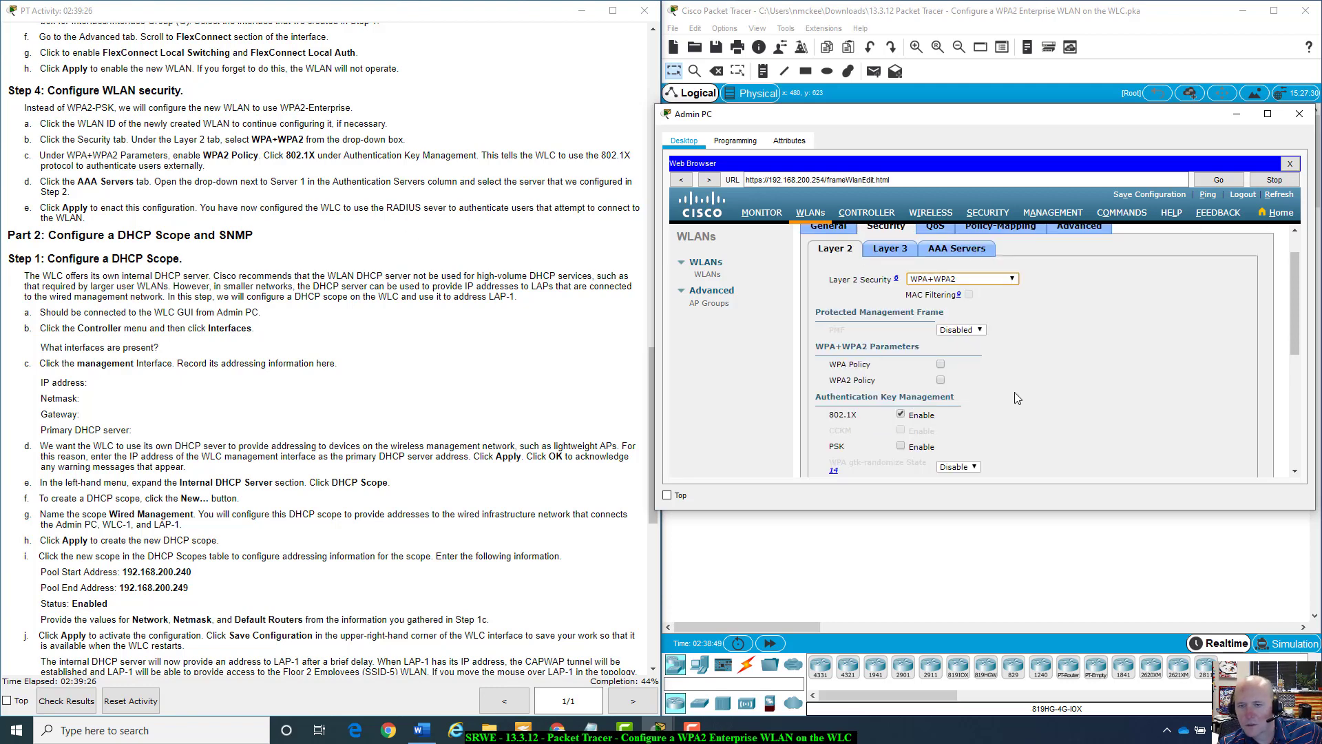
left_click(942, 363)
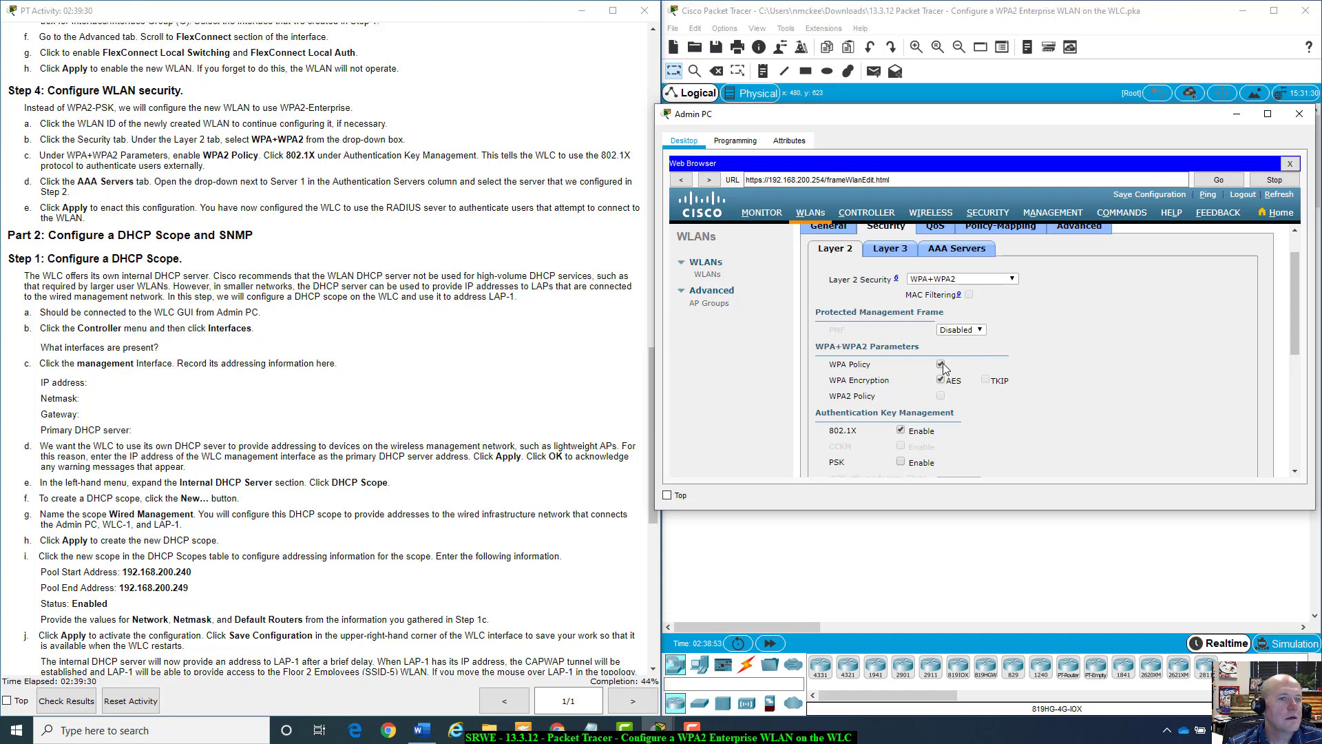
left_click(942, 364)
left_click(941, 379)
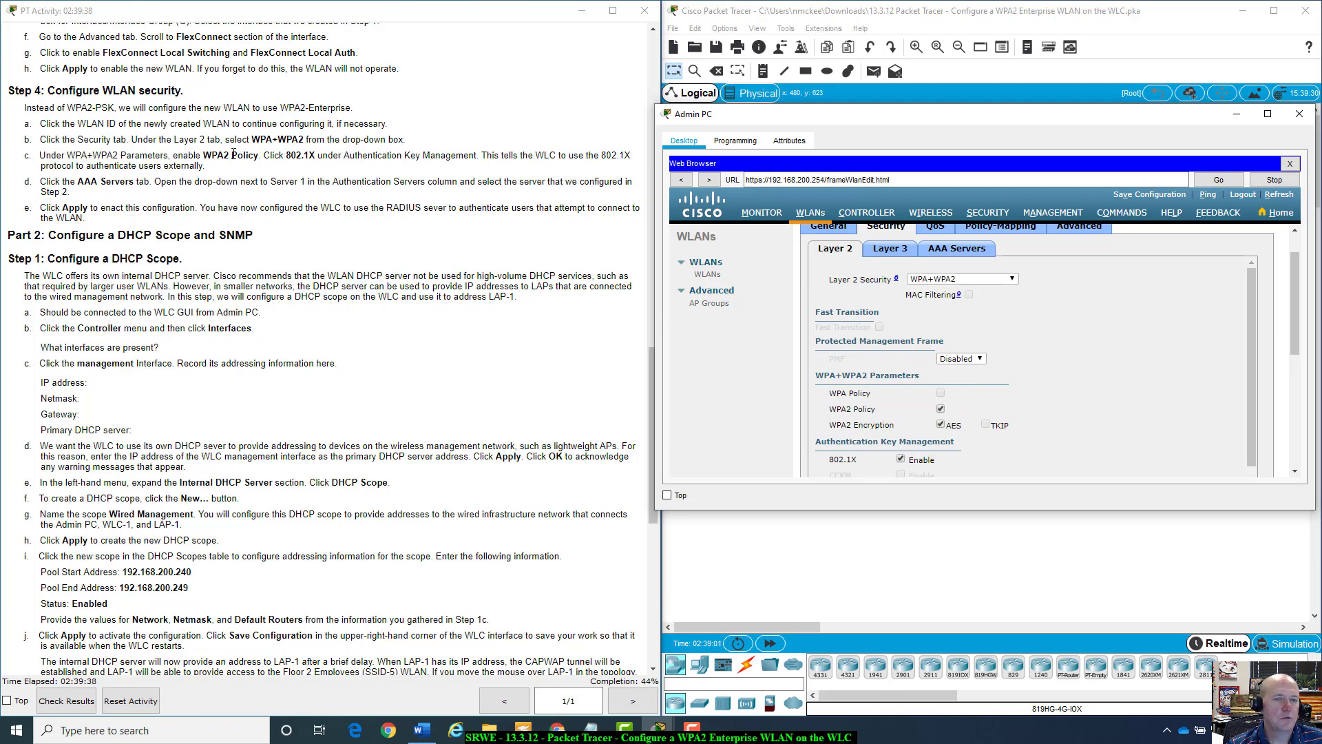
scroll(1134, 411, "down", 2)
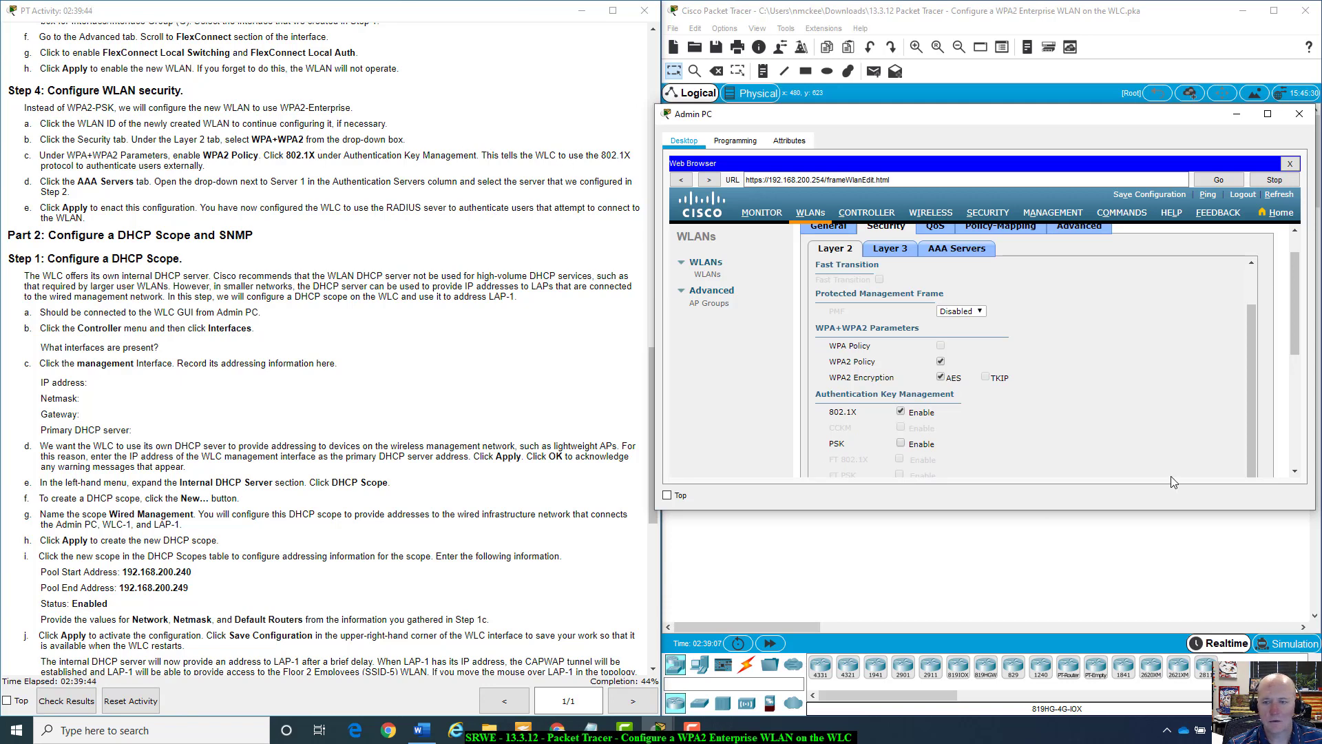
scroll(1202, 362, "down", 5)
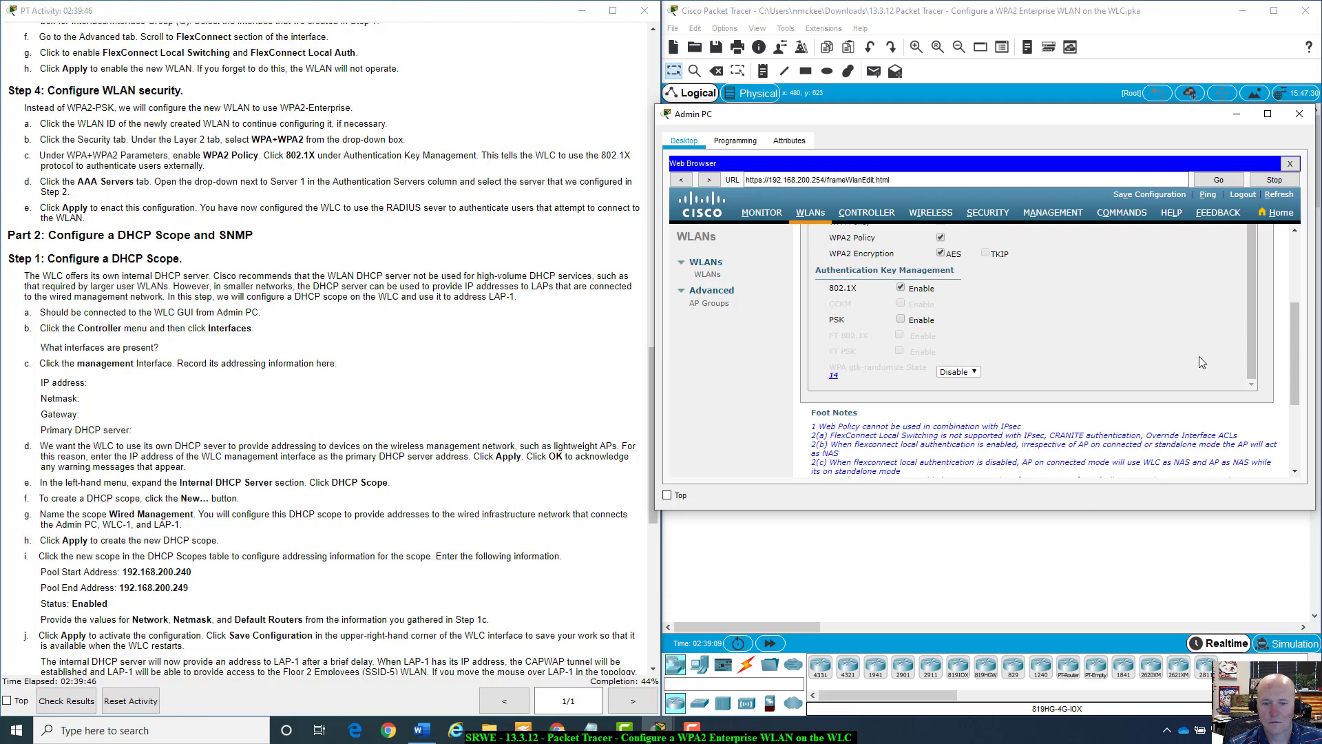
scroll(1199, 356, "up", 5)
scroll(1149, 313, "up", 1)
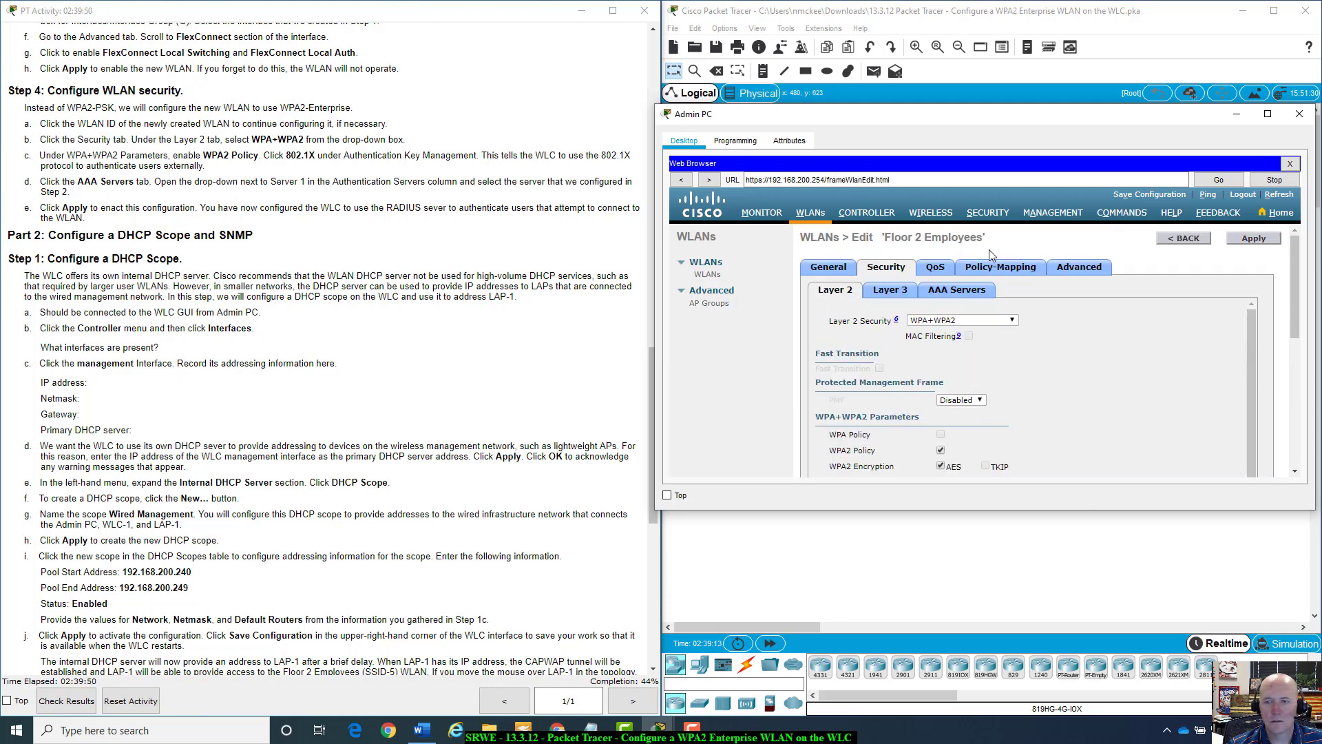
left_click(973, 293)
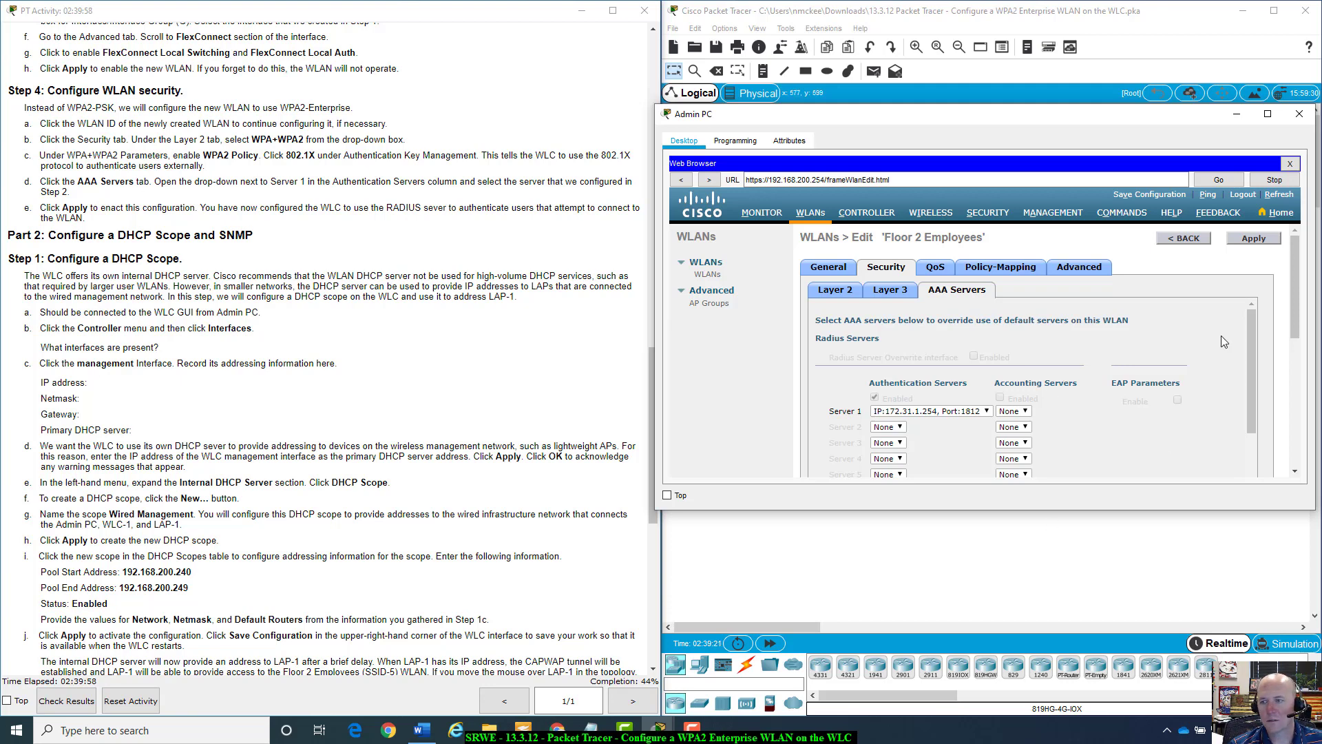
Apply the WPA2/802.1X security changes to Floor 2 Employees and accept both confirmation prompts.
left_click(1248, 241)
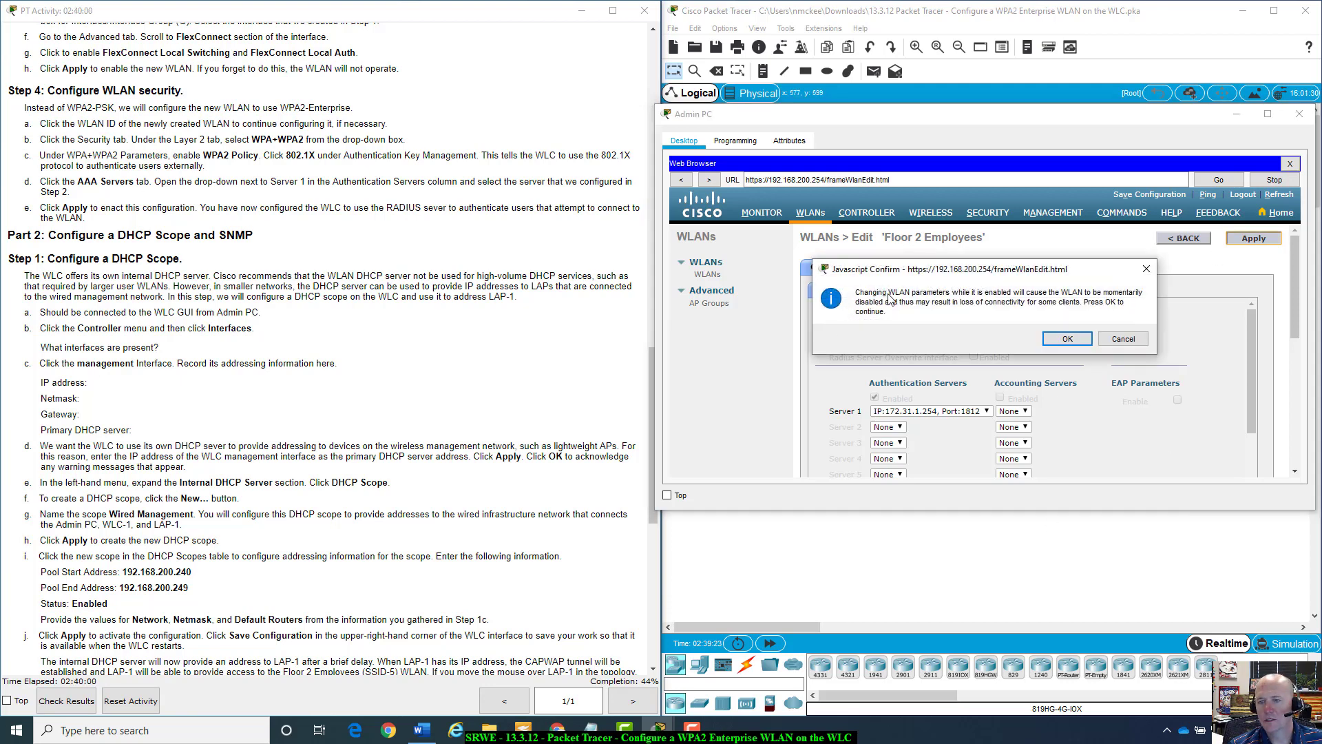
left_click(1064, 342)
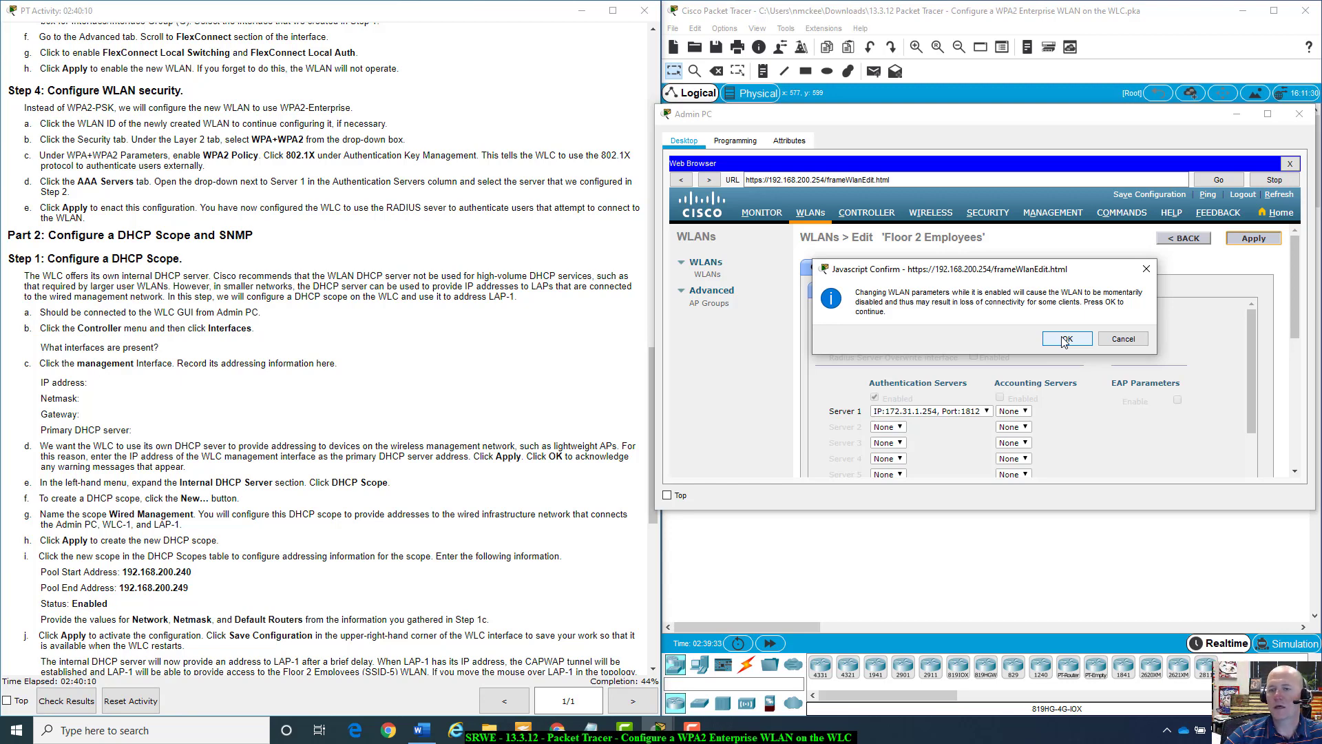
left_click(1066, 339)
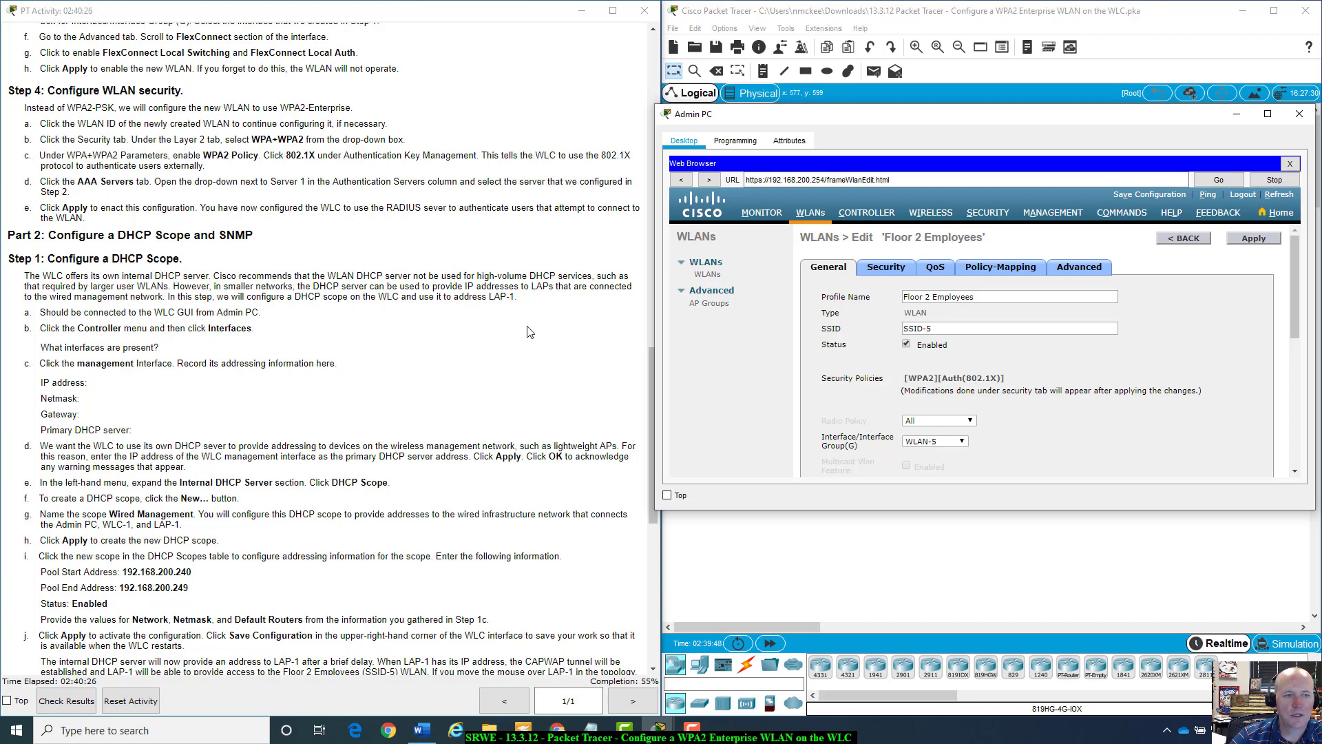
scroll(414, 338, "down", 1)
scroll(414, 338, "up", 1)
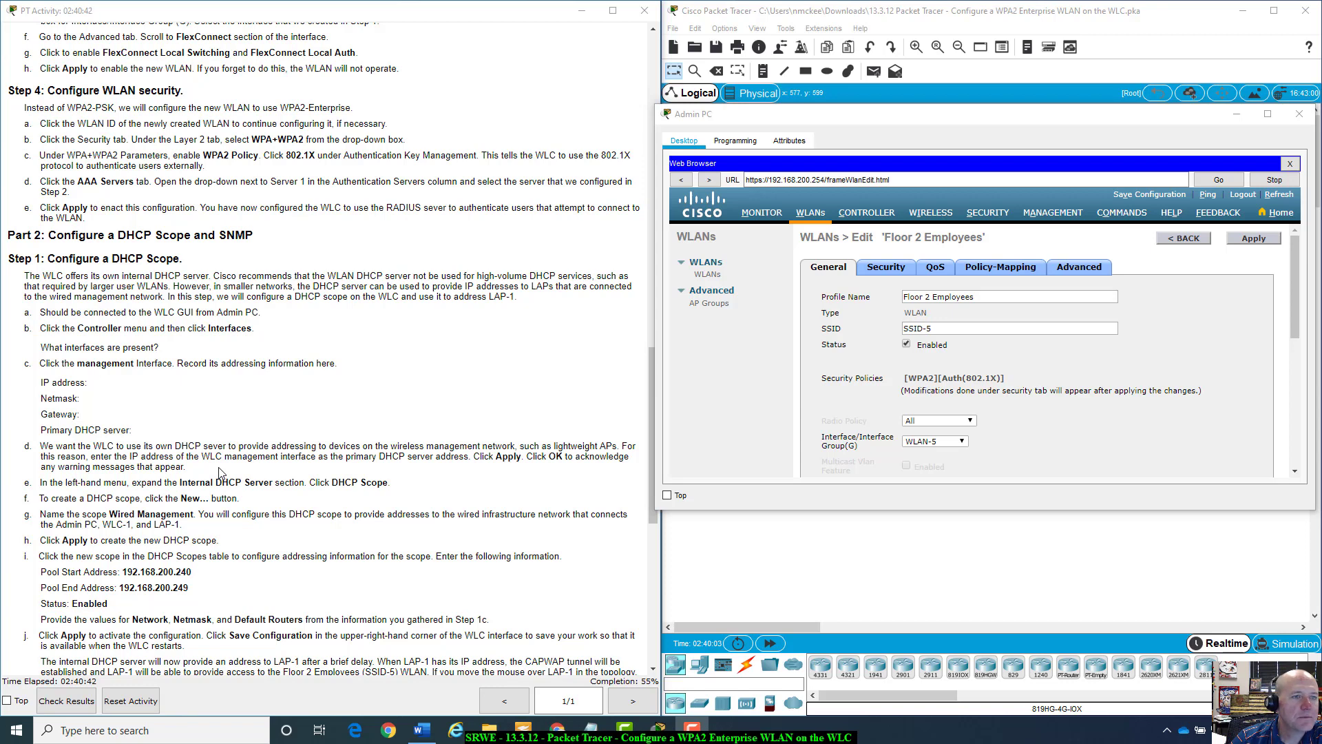
scroll(220, 472, "up", 1)
scroll(220, 472, "down", 1)
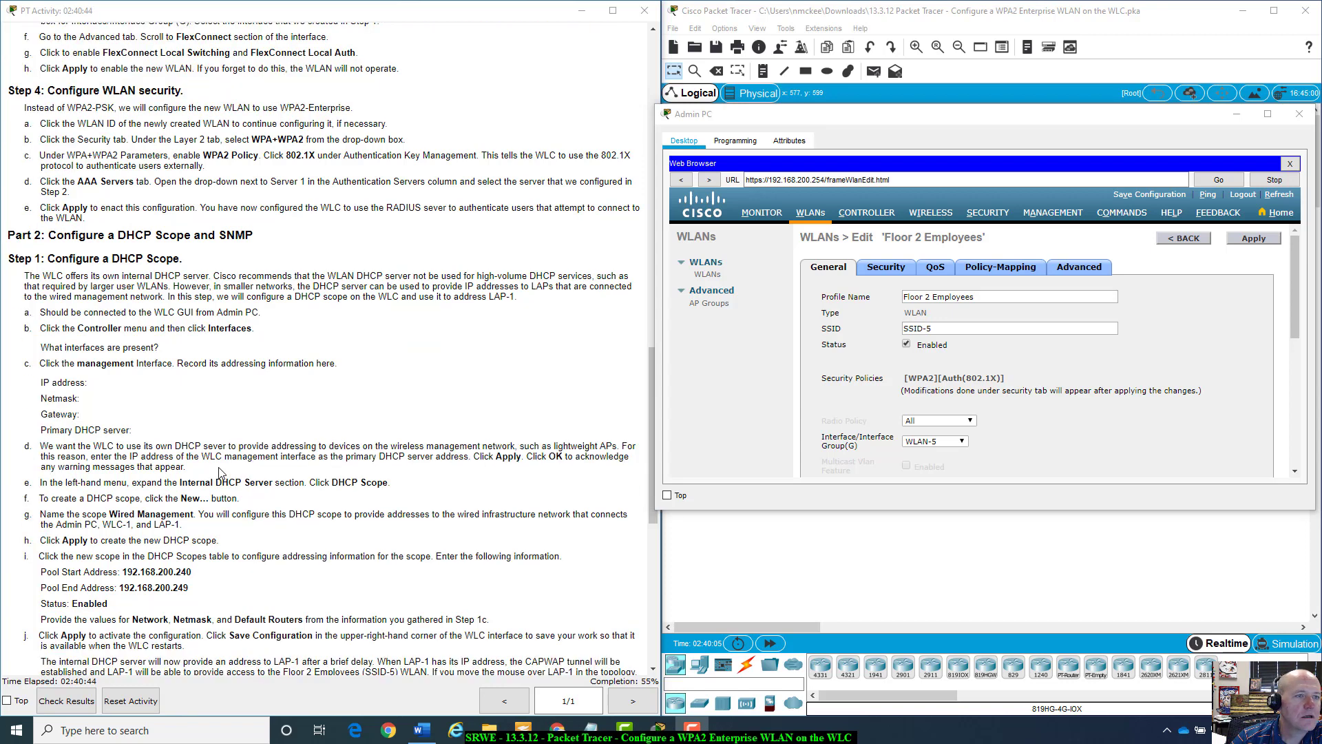
scroll(221, 472, "down", 1)
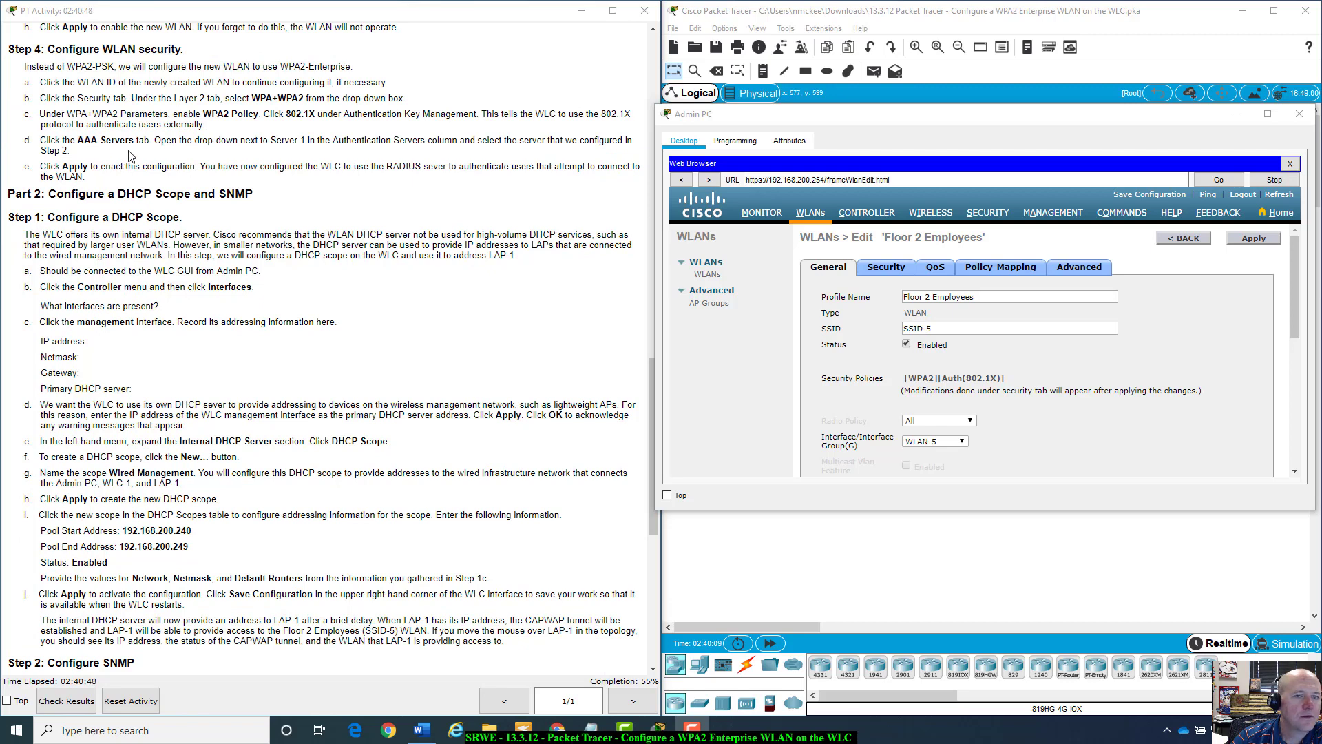
scroll(429, 168, "down", 1)
scroll(430, 166, "down", 2)
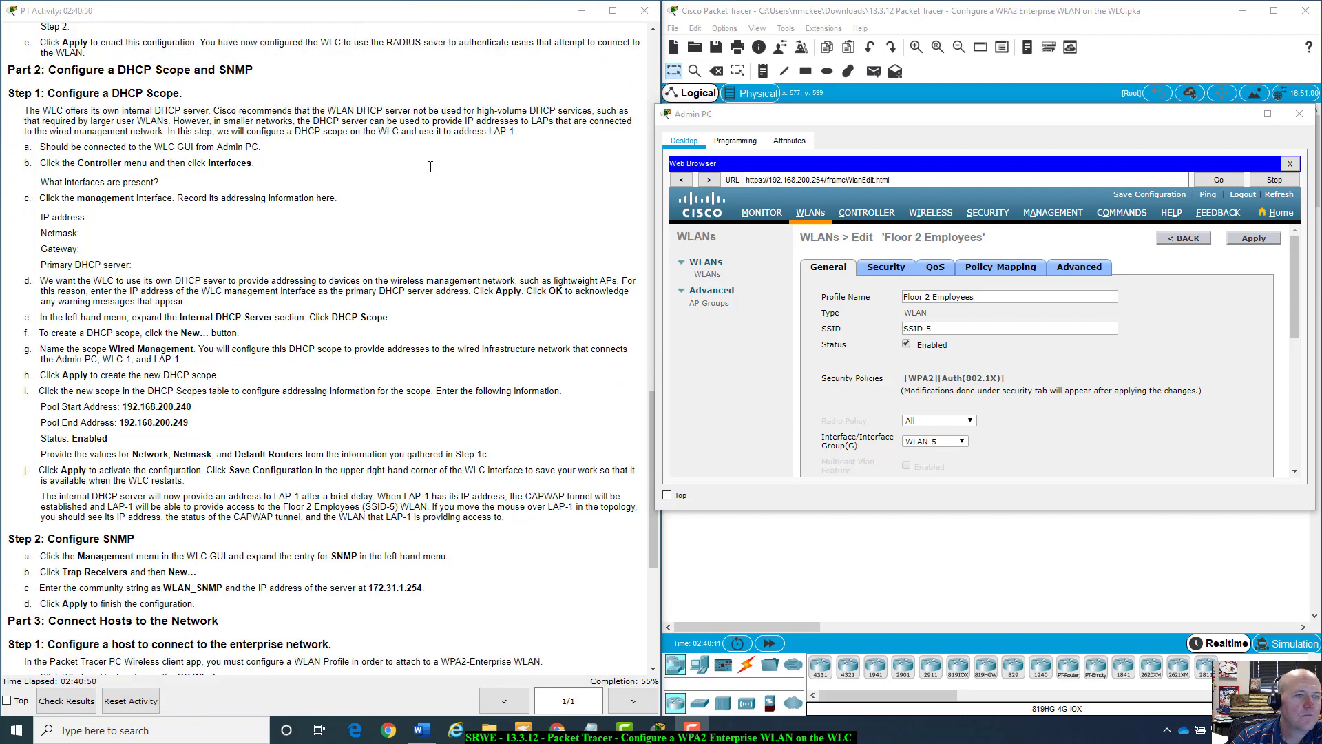
scroll(123, 92, "up", 3)
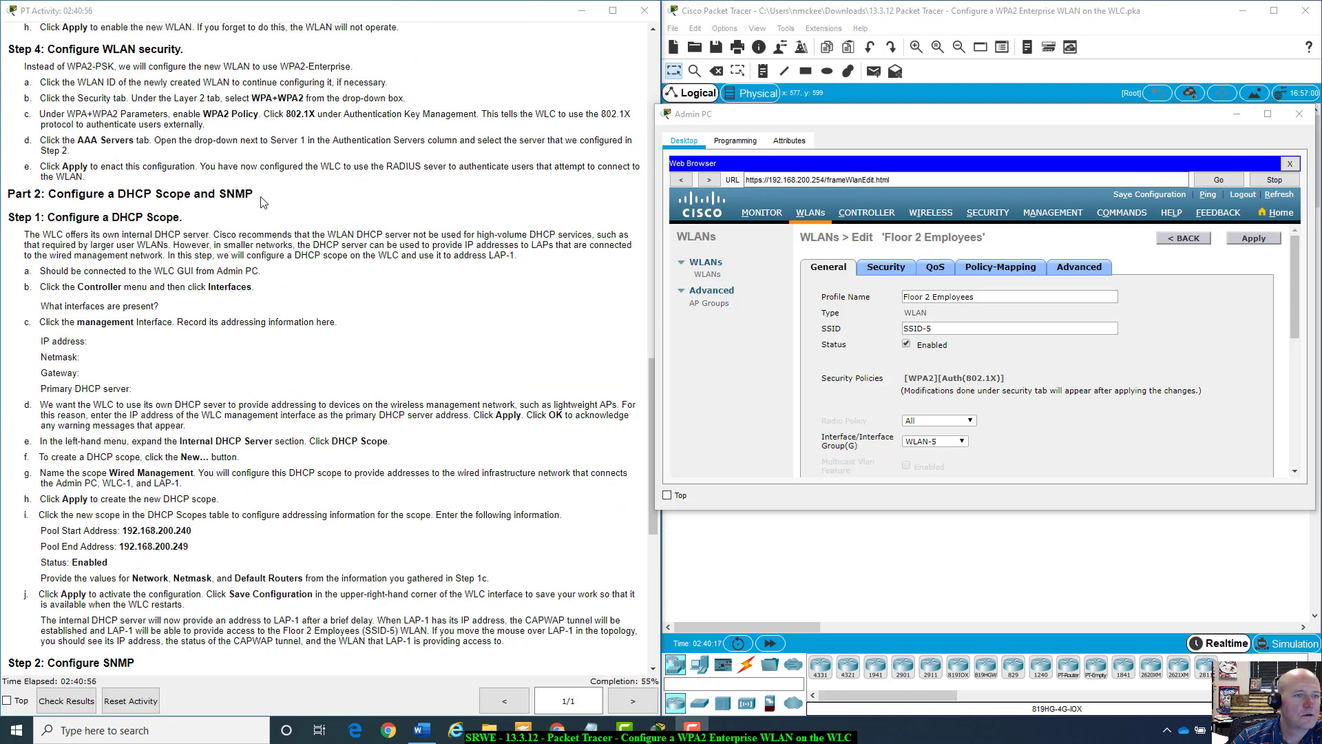
scroll(264, 203, "down", 4)
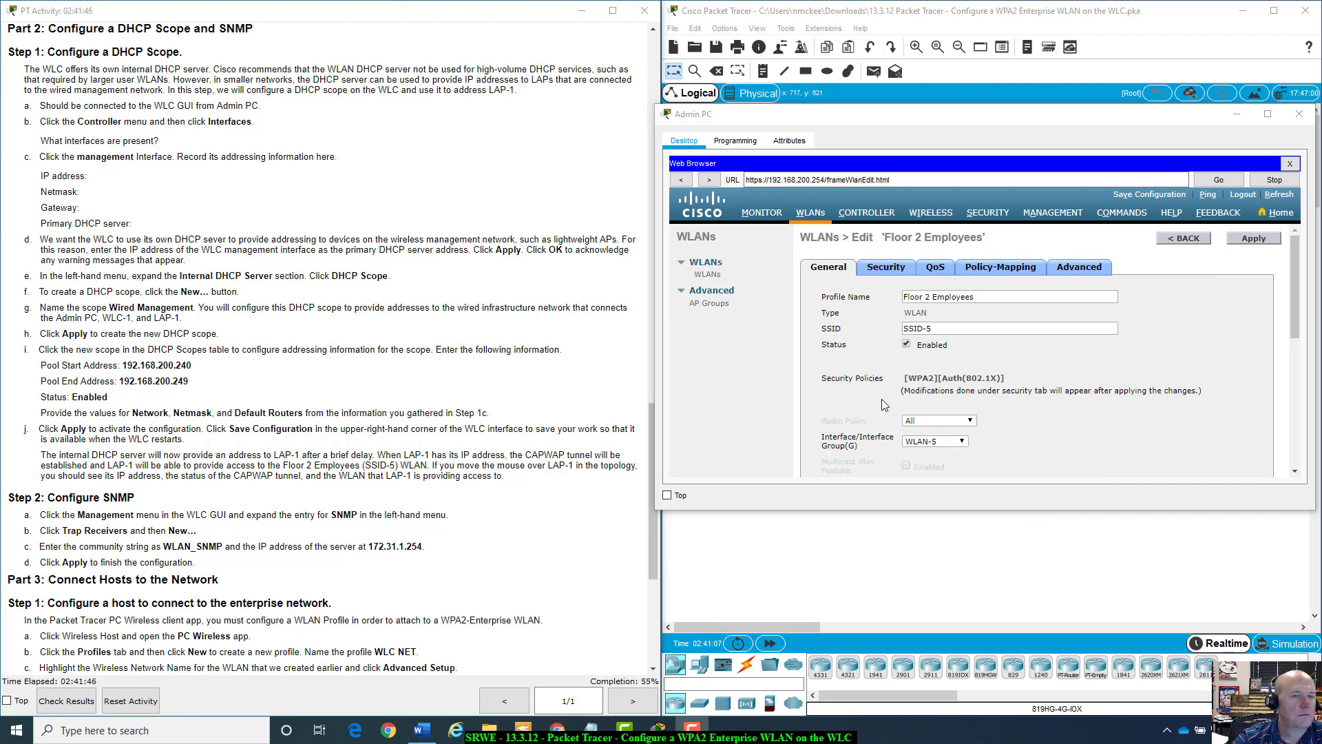
Go to CONTROLLER > Interfaces, check the instructions, and open the management interface's edit page.
left_click(874, 214)
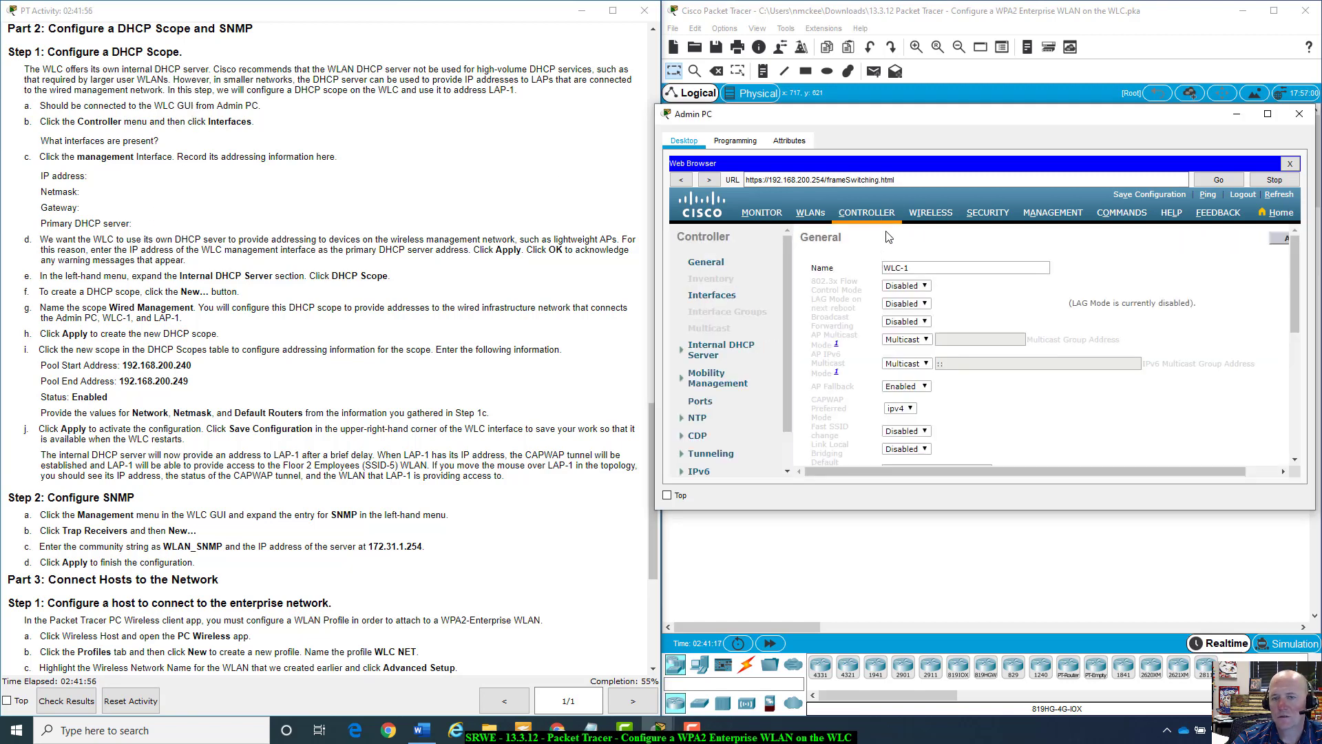
left_click(703, 297)
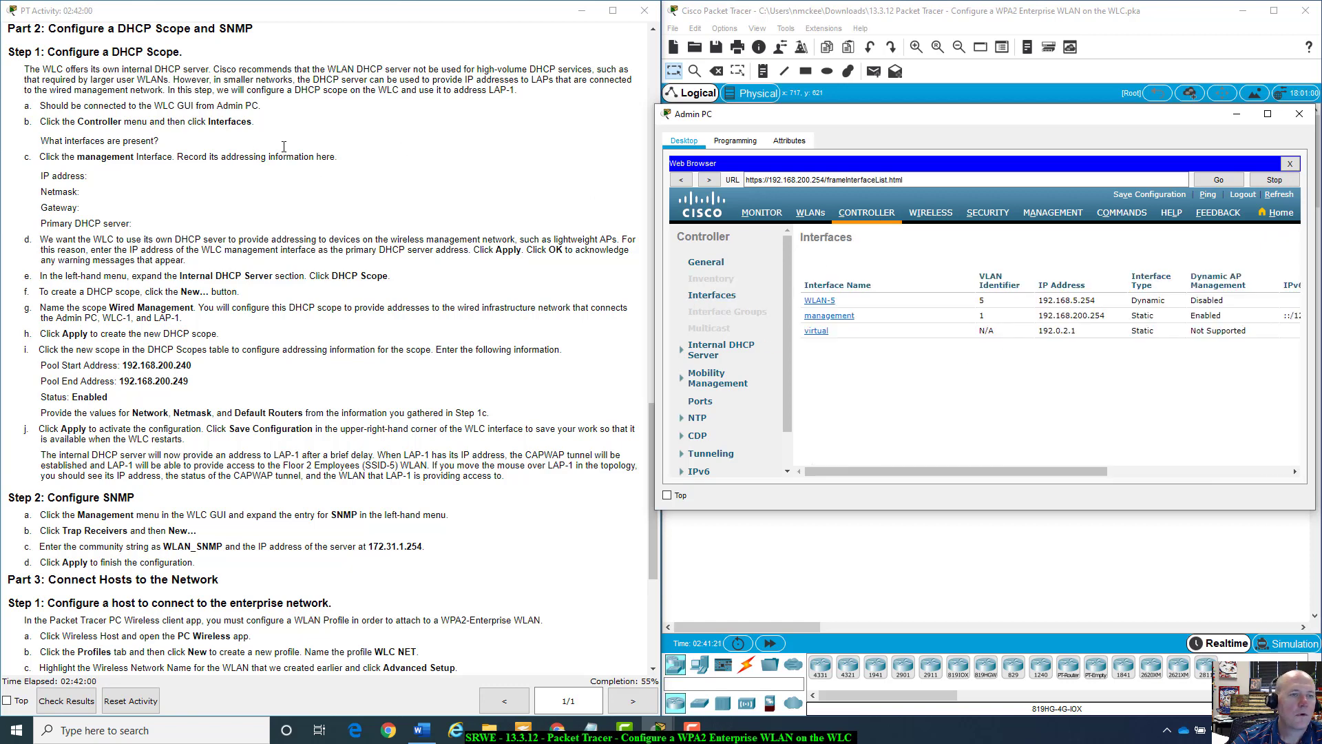
left_click(40, 146)
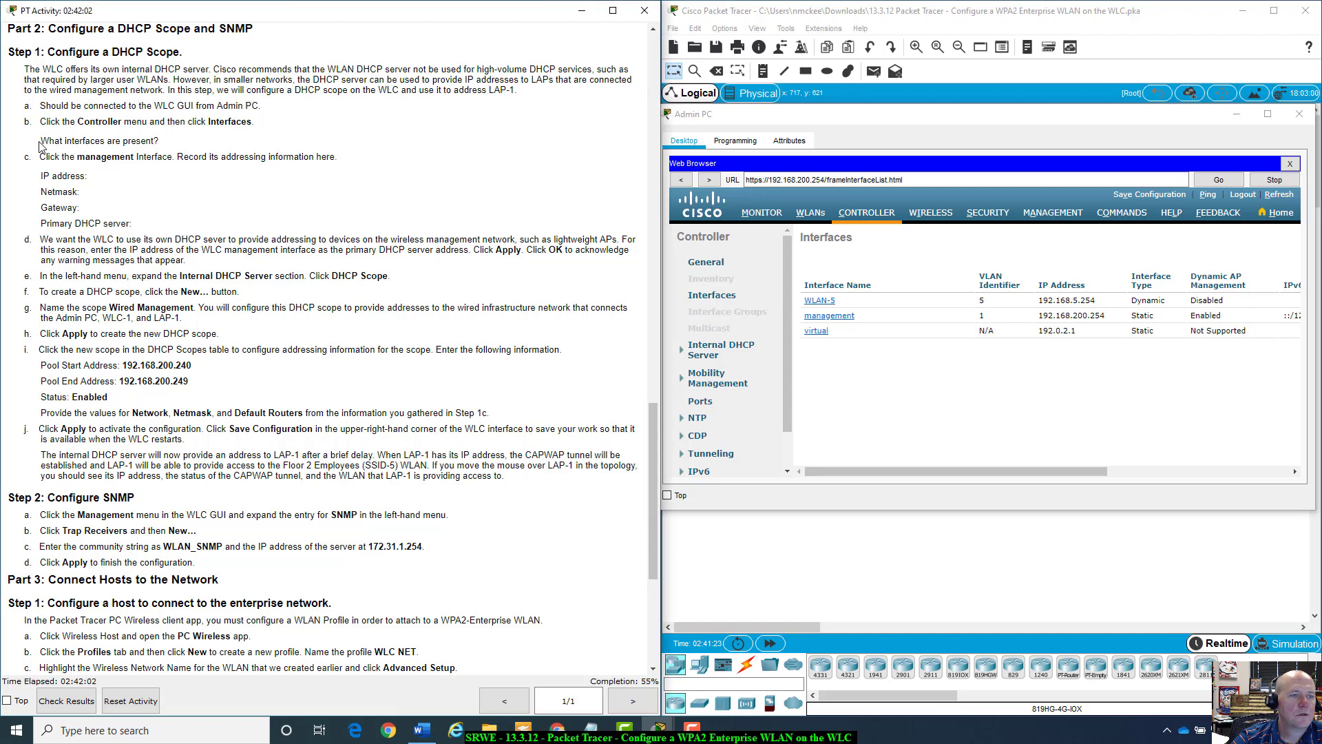
left_click_drag(40, 146, 160, 137)
left_click(164, 138)
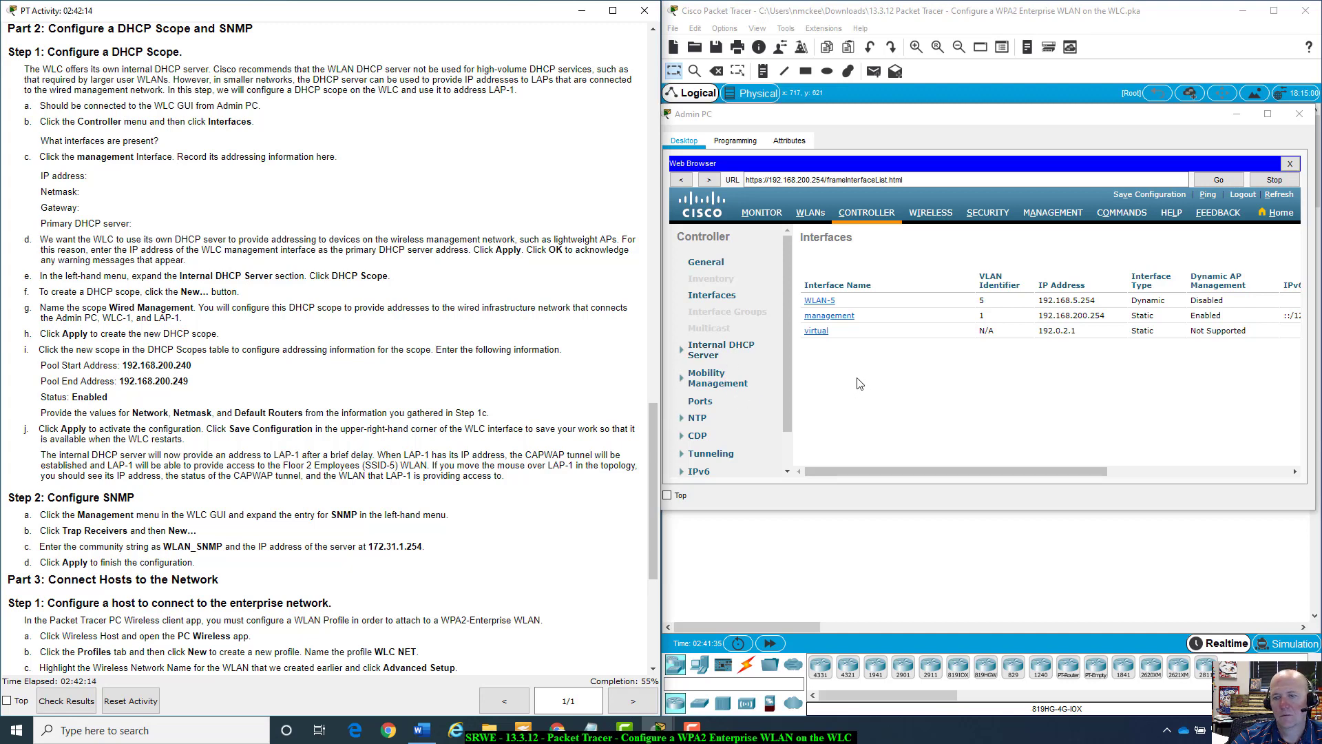
left_click(829, 317)
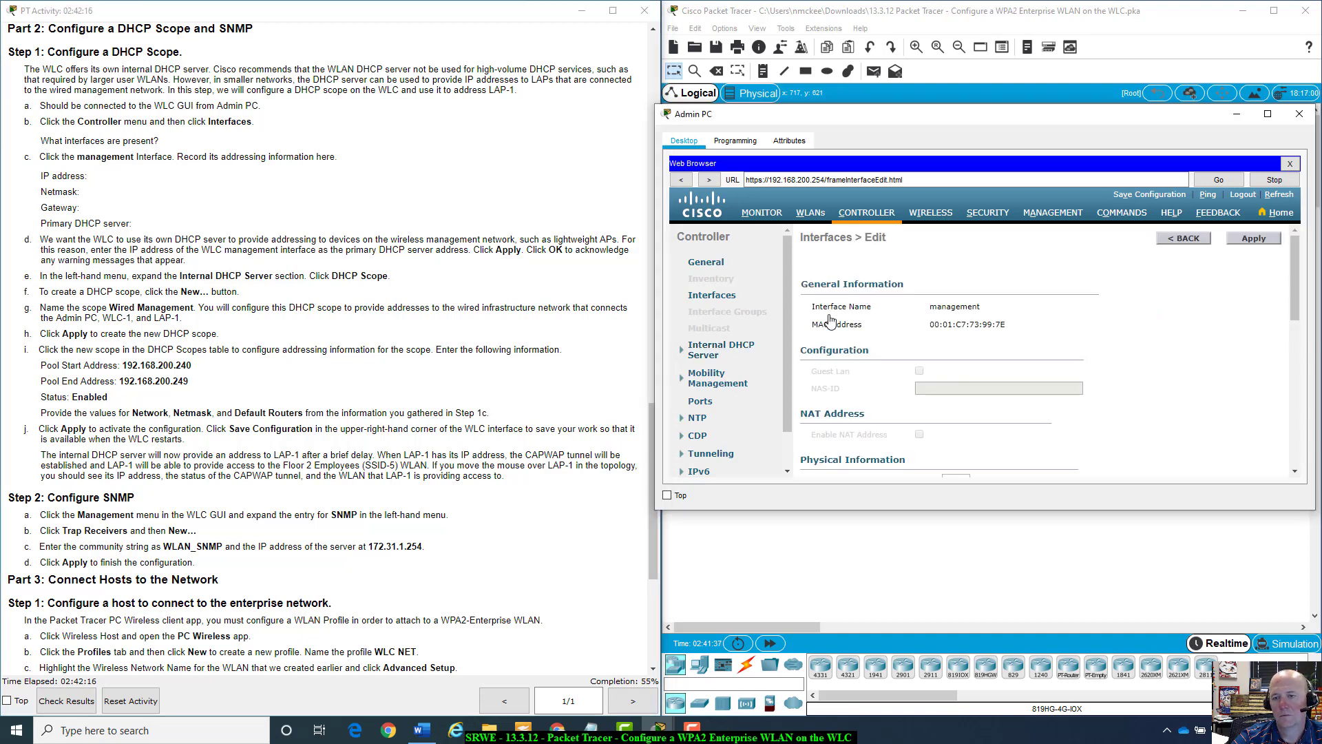
Check the management interface's IP 192.168.200.254, netmask 255.255.255.0, gateway 192.168.200.1, then return to Interfaces.
scroll(1086, 318, "down", 8)
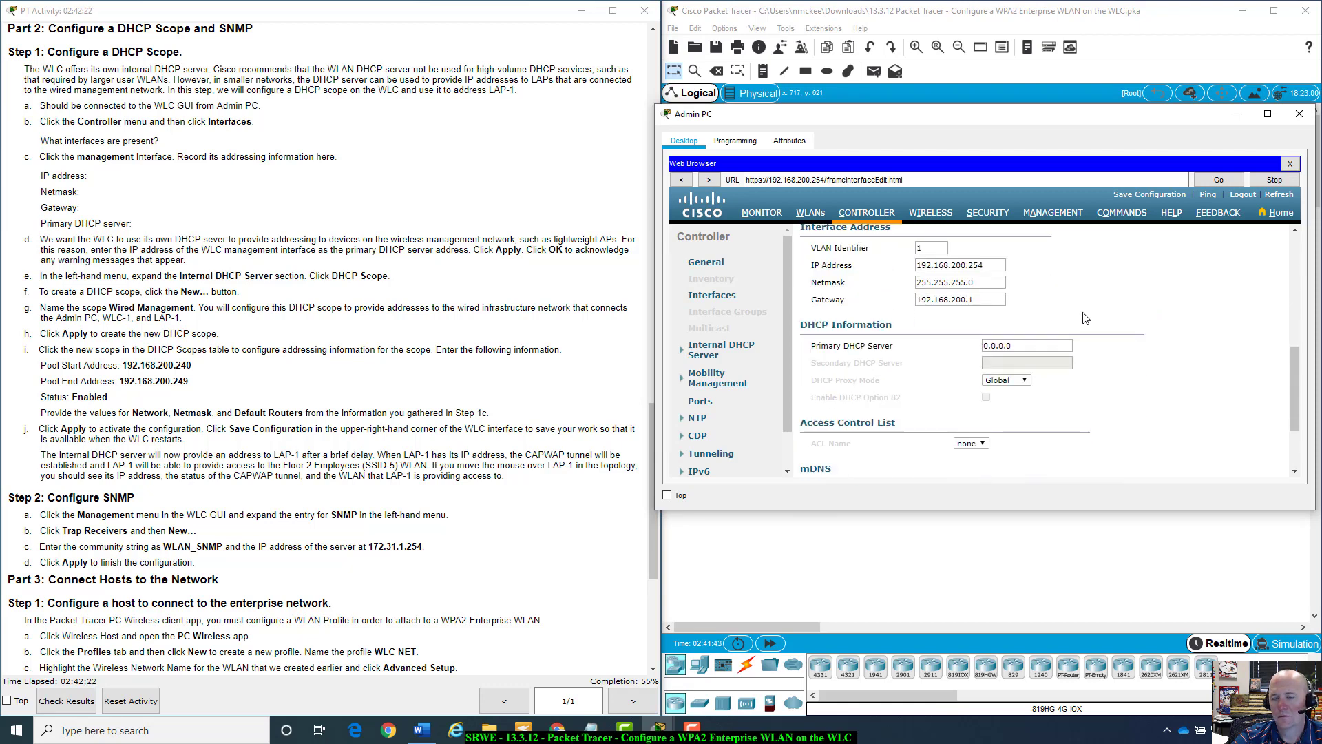
scroll(1086, 318, "up", 8)
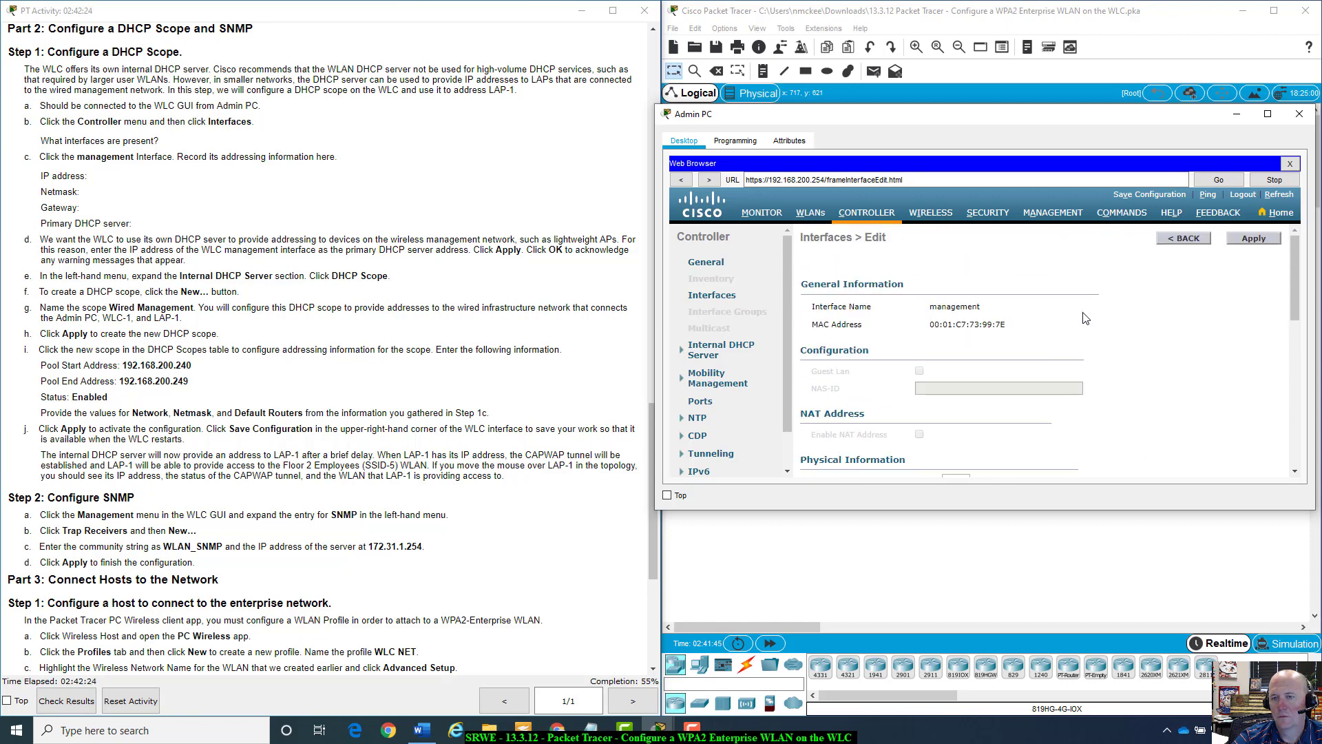
scroll(1086, 318, "down", 5)
scroll(1086, 318, "down", 2)
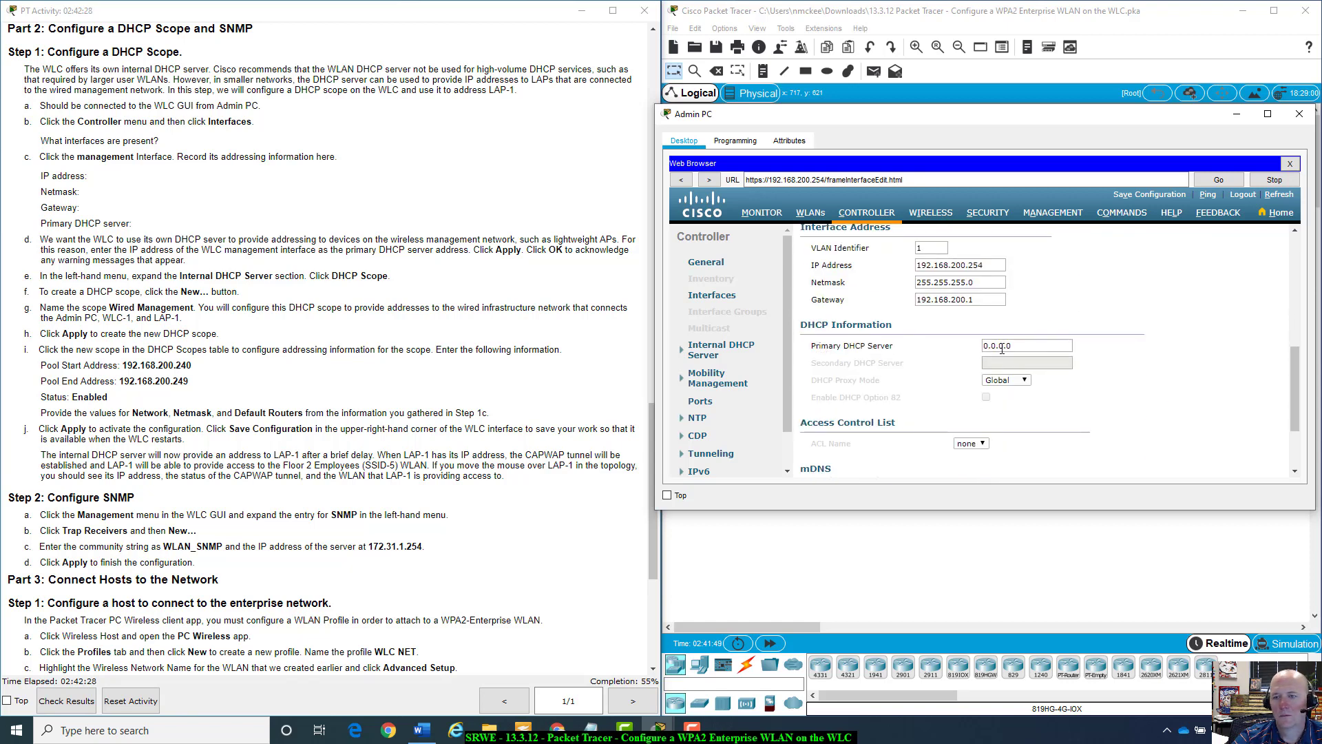
scroll(1179, 411, "up", 5)
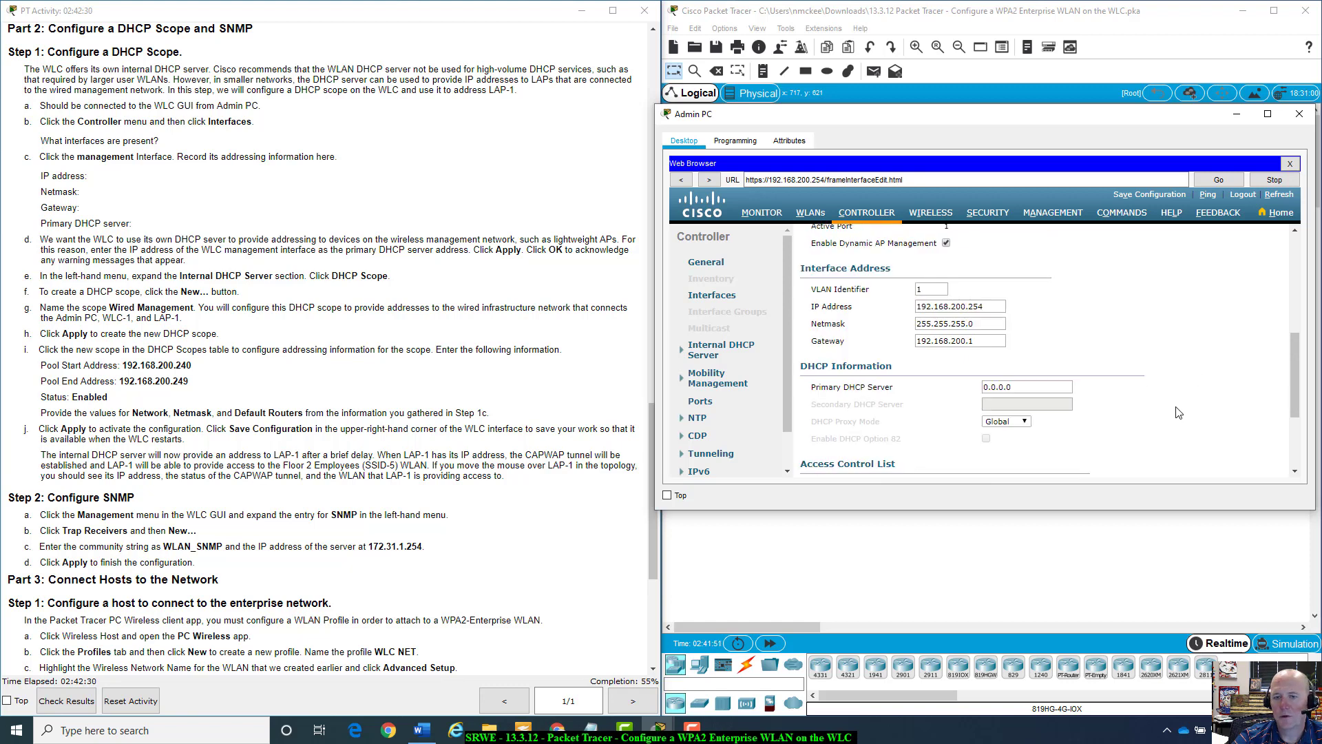
scroll(1179, 412, "up", 3)
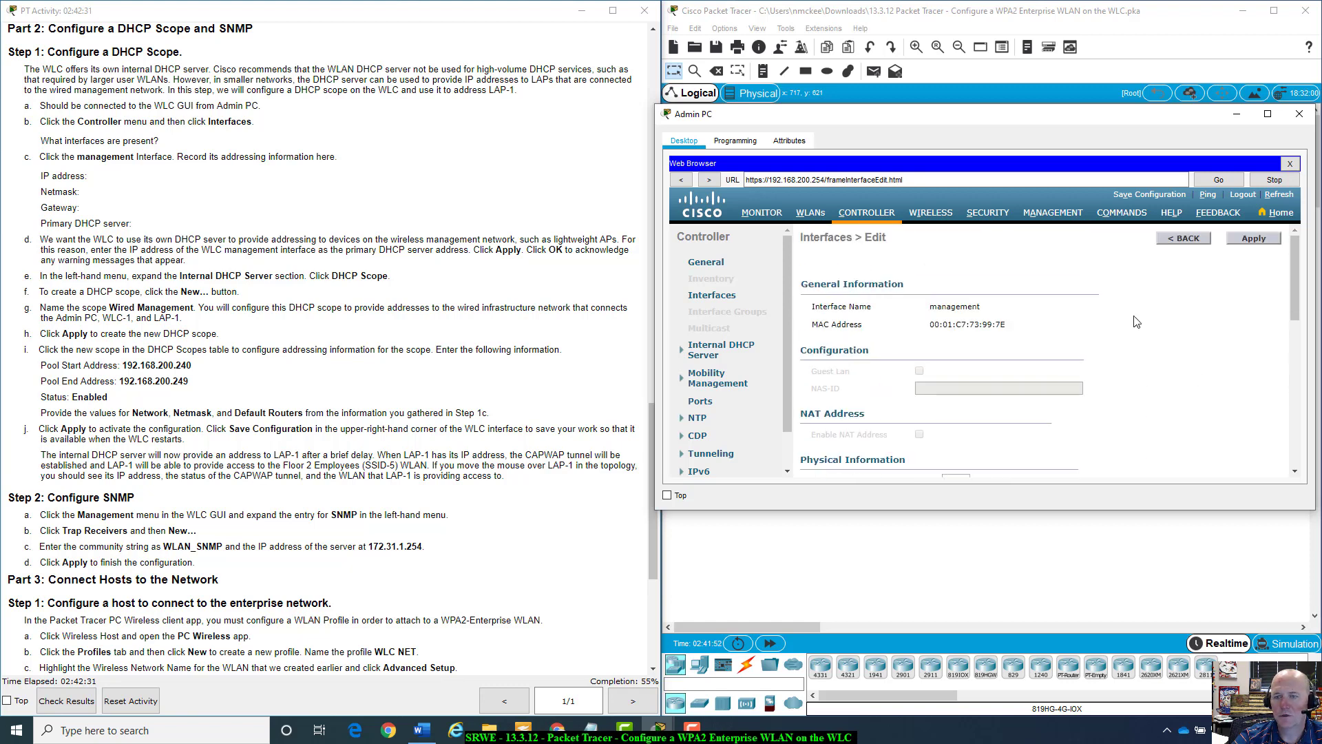
left_click(1170, 241)
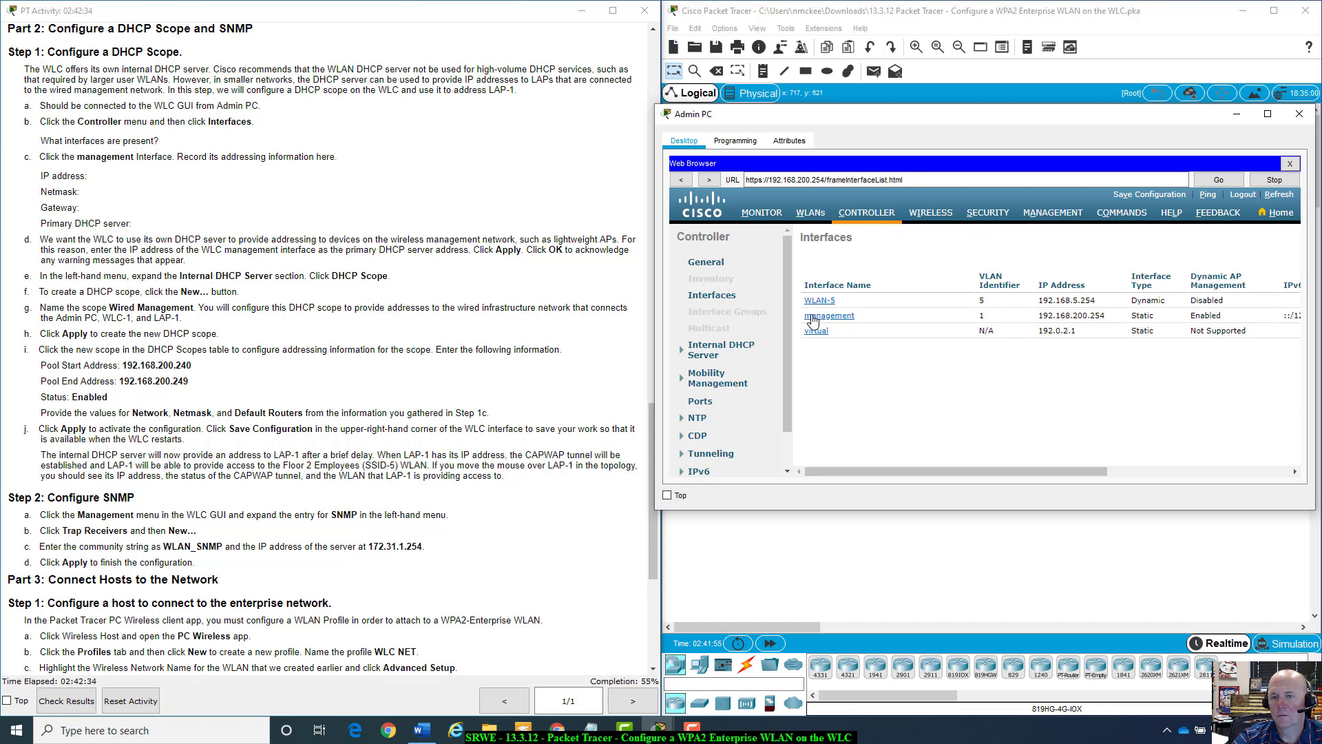
Open the WLAN-5 interface and compare its addressing, noting primary DHCP server 192.168.5.1.
left_click(809, 303)
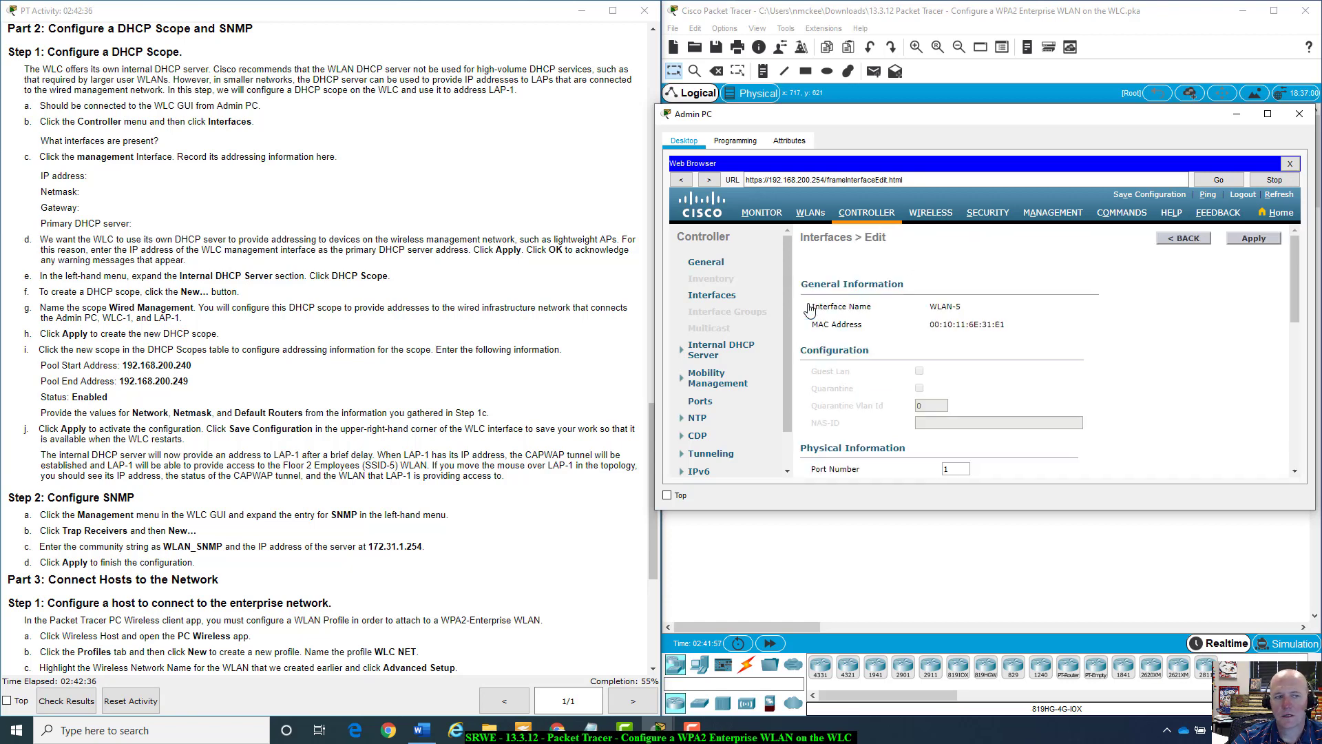
scroll(969, 343, "down", 6)
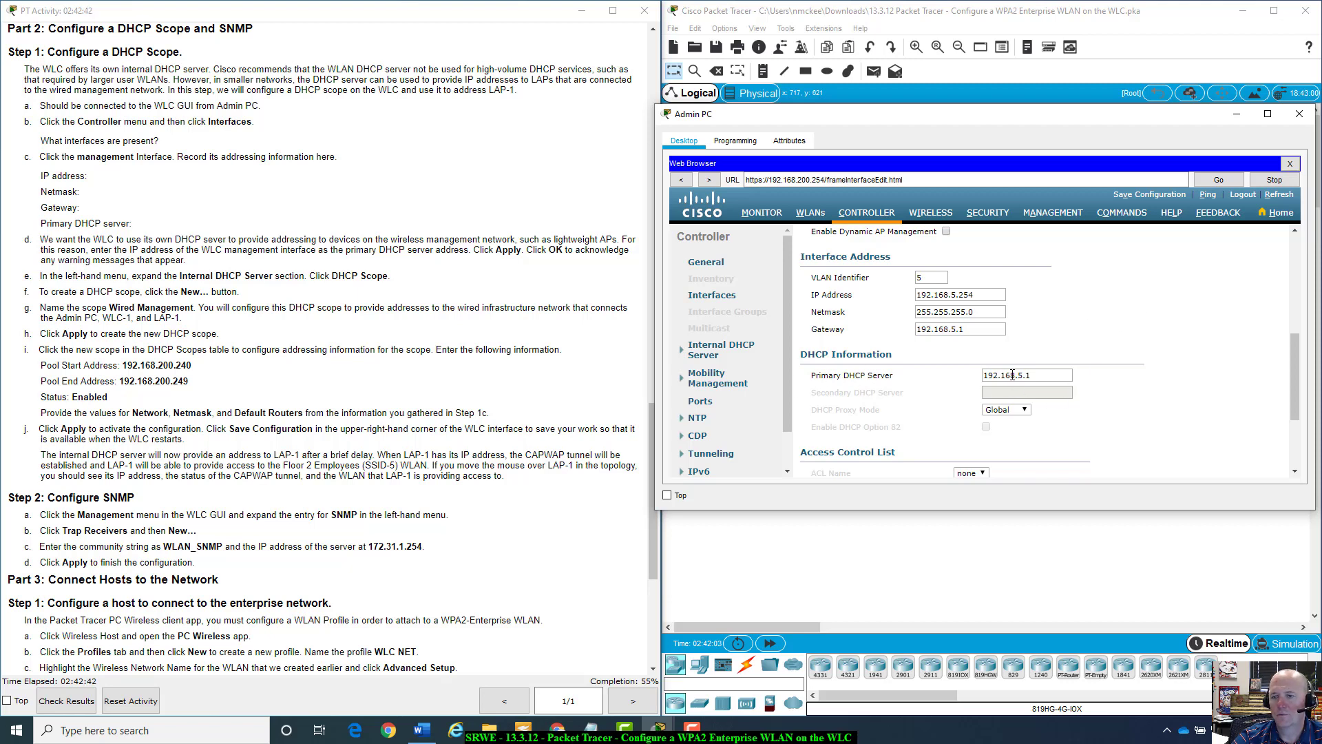
scroll(1167, 330, "up", 6)
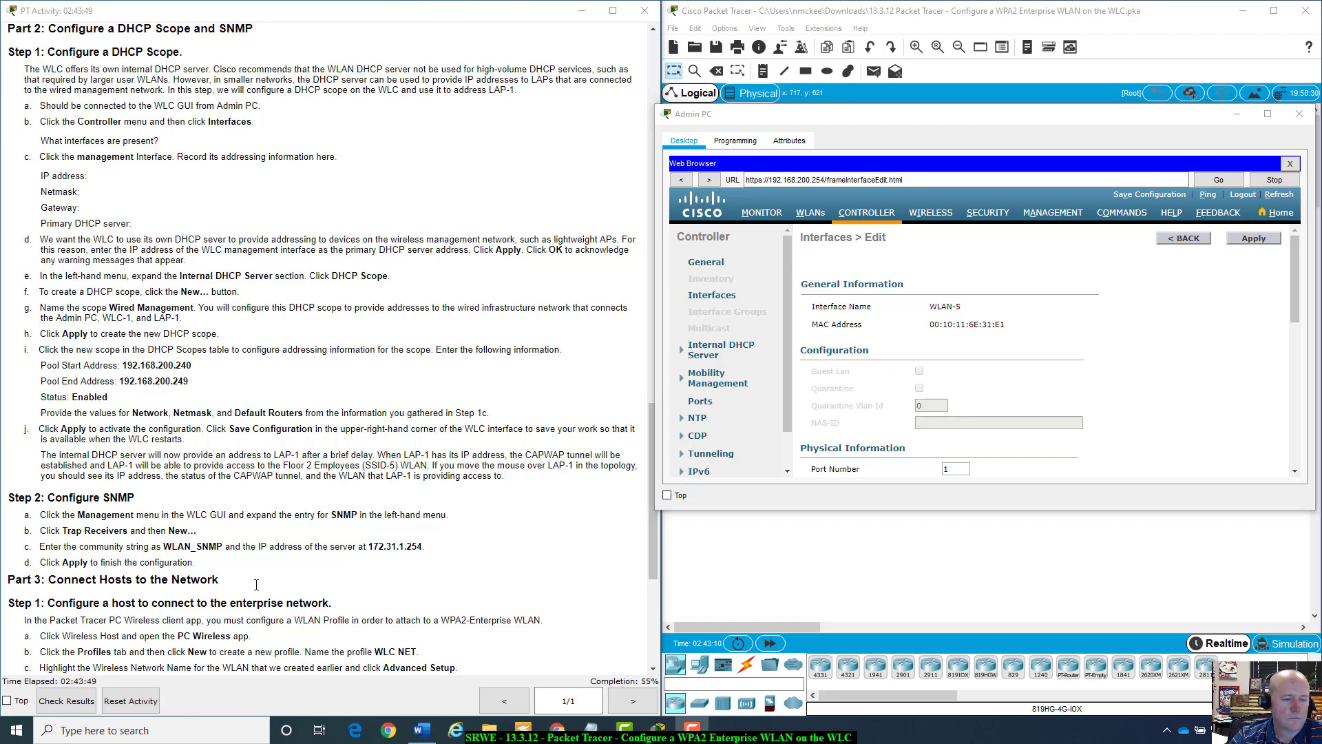
Go back to the interface list and reopen the management interface's settings at DHCP Information.
left_click(1183, 245)
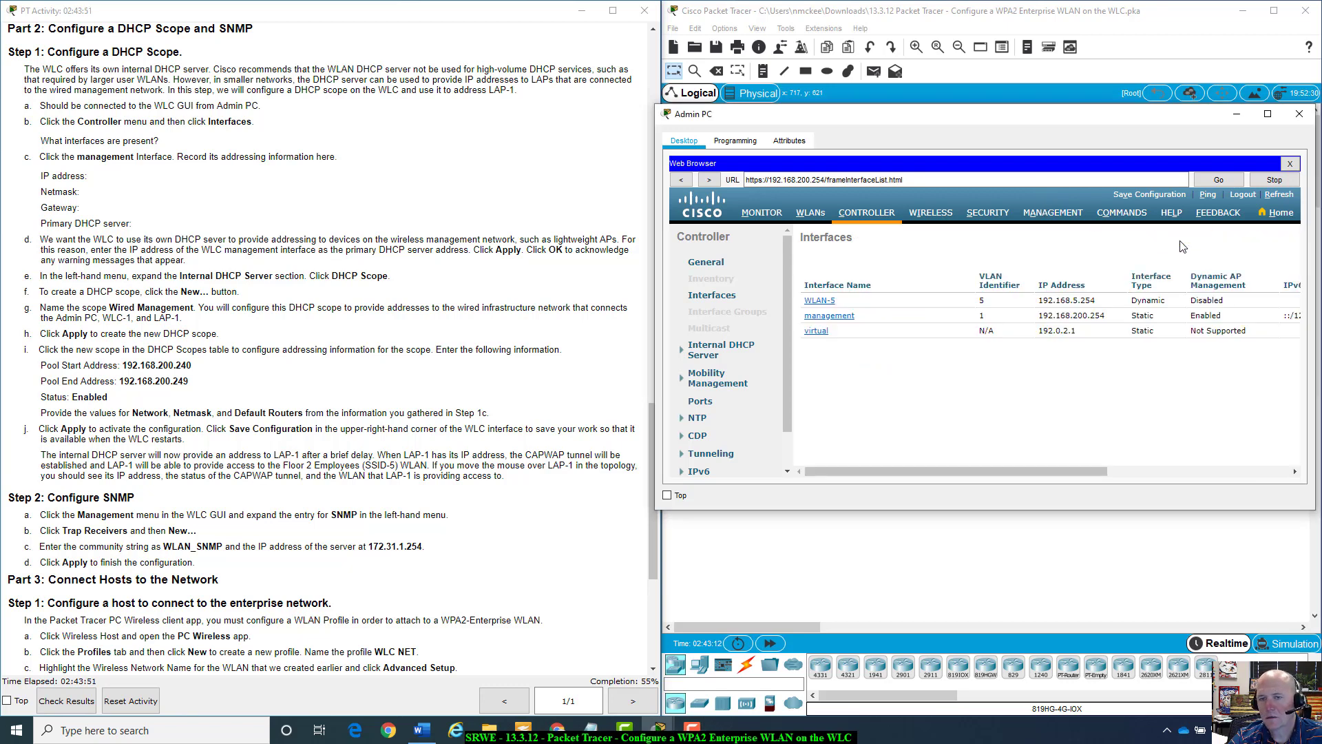
left_click(848, 321)
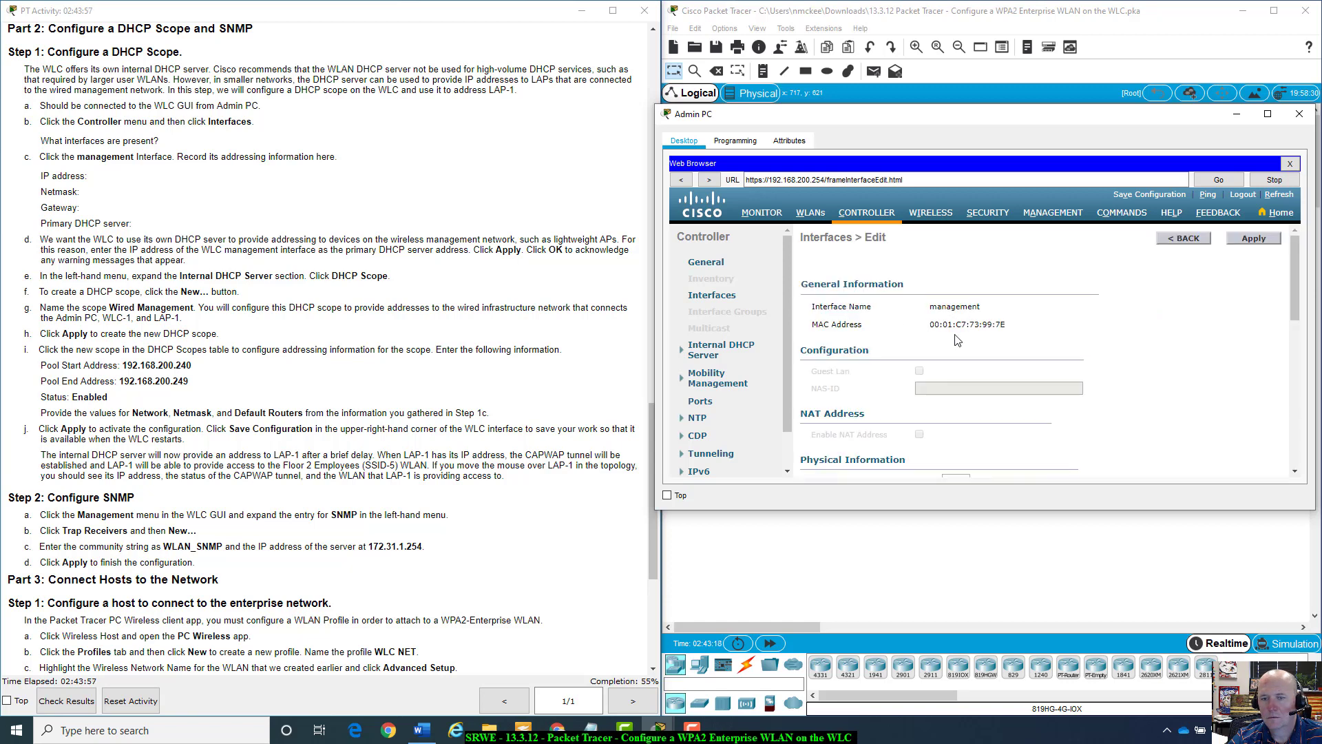
scroll(956, 340, "down", 6)
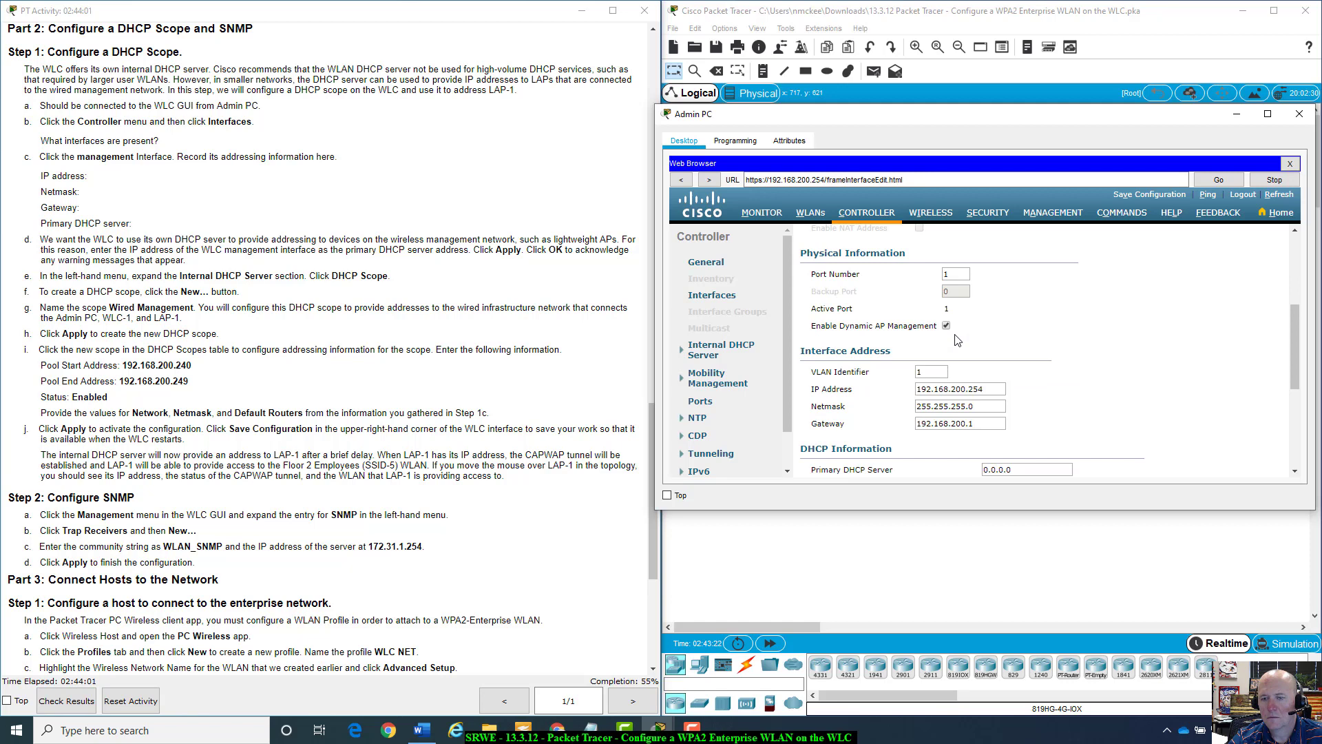
scroll(956, 340, "down", 2)
scroll(952, 344, "up", 8)
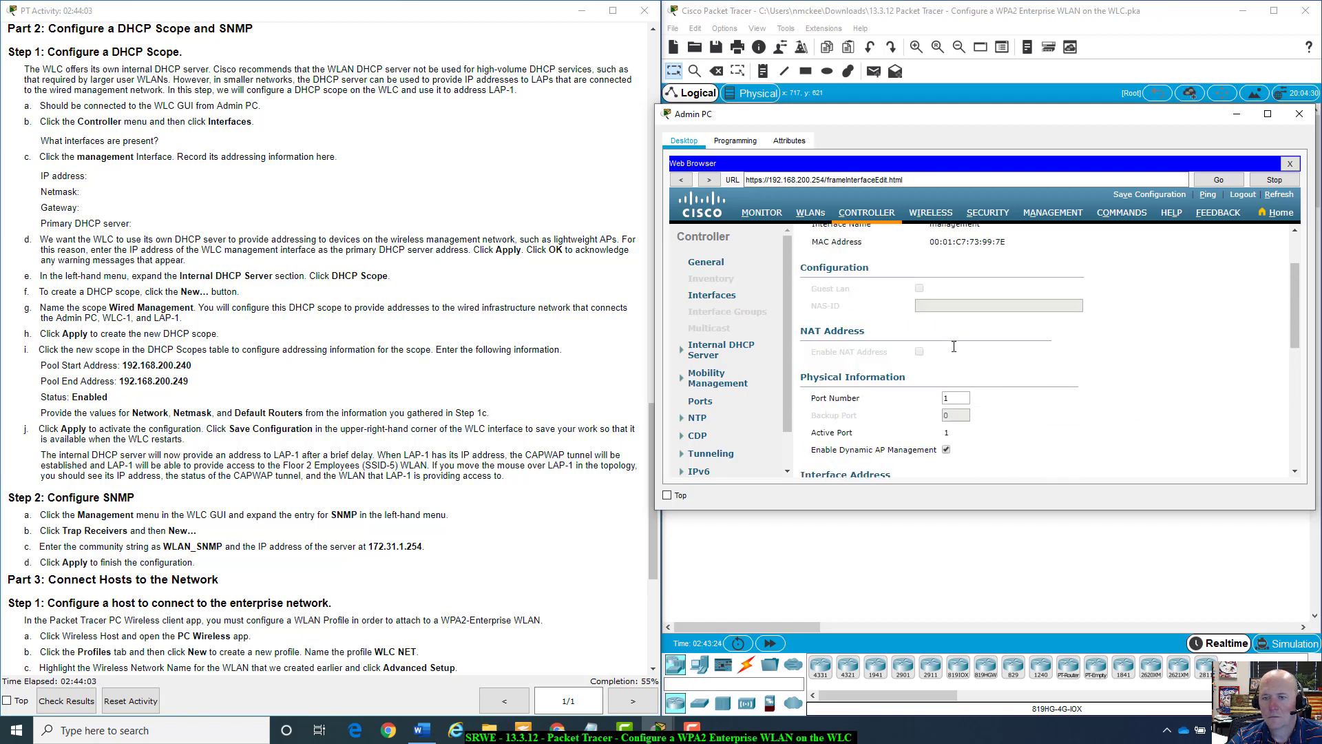
scroll(953, 344, "down", 5)
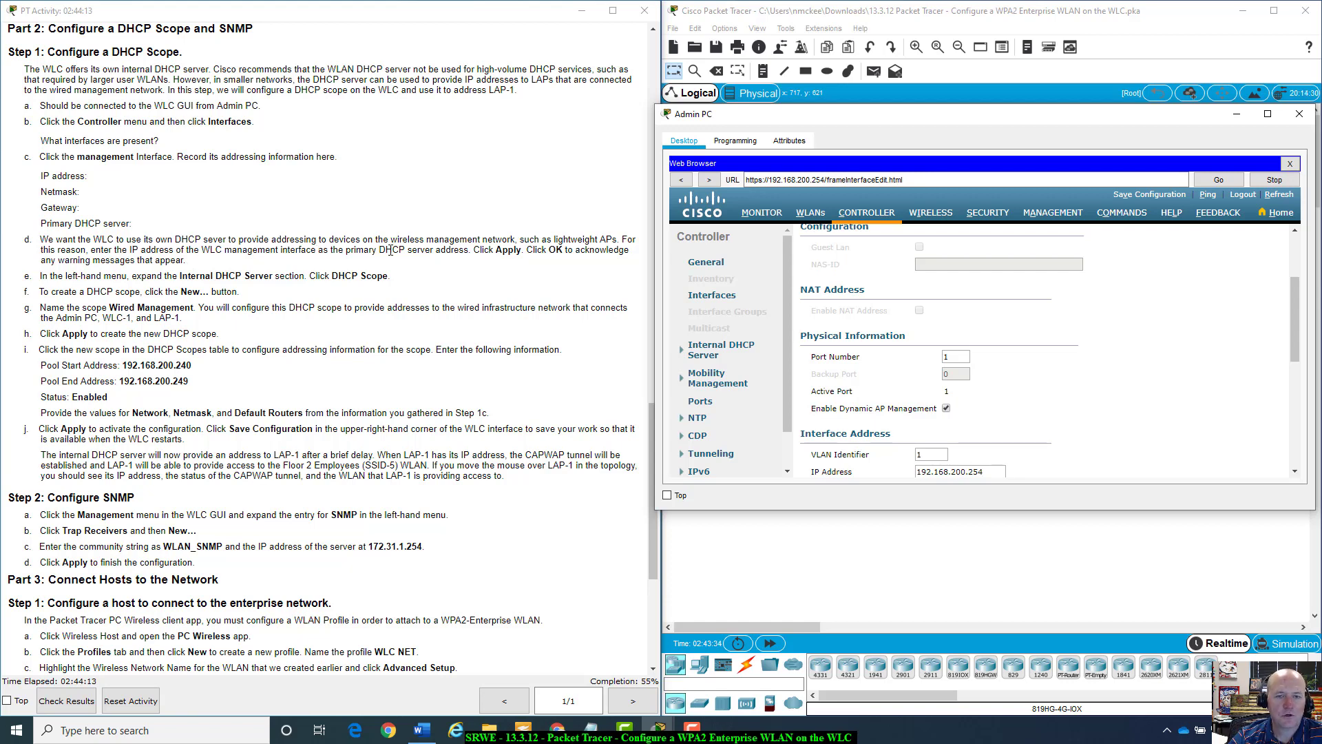
scroll(1115, 375, "down", 3)
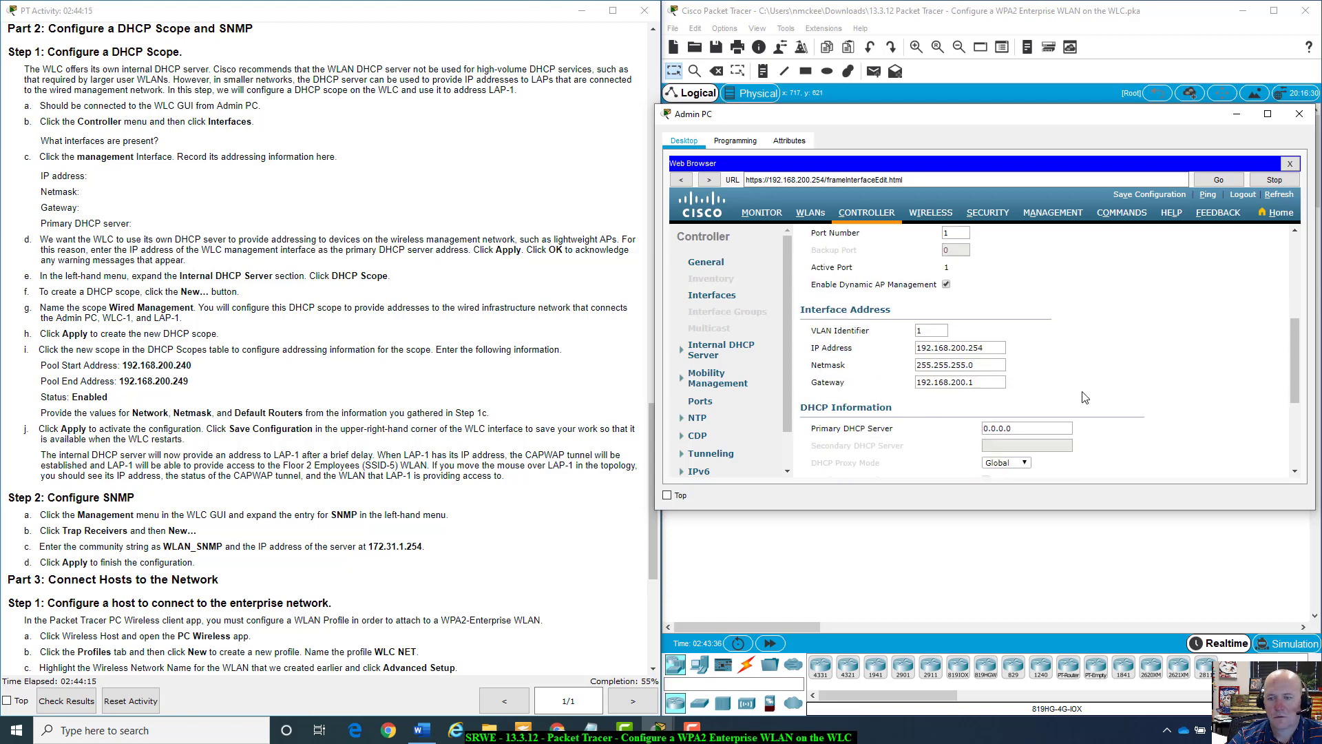
Replace the management interface's primary DHCP server with 192.168.200.254.
double_click(1012, 428)
type("192.168")
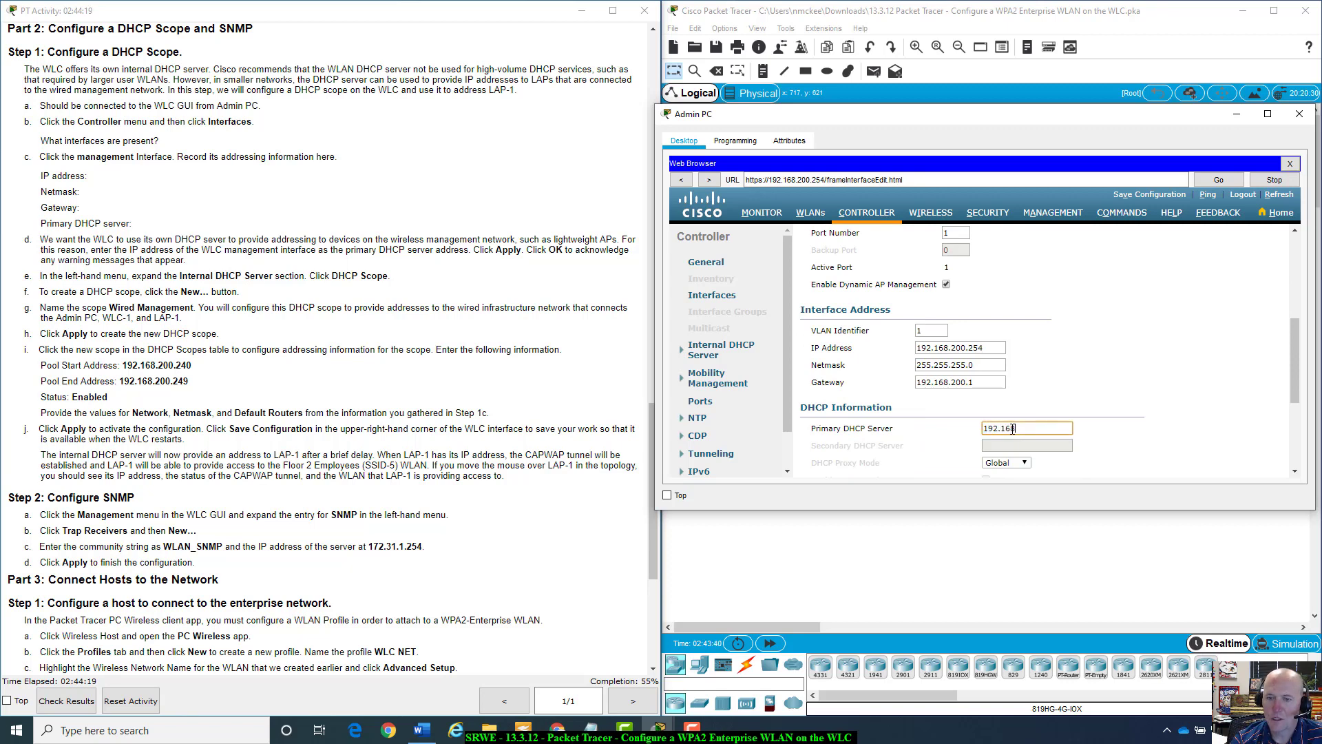
type(".200.254")
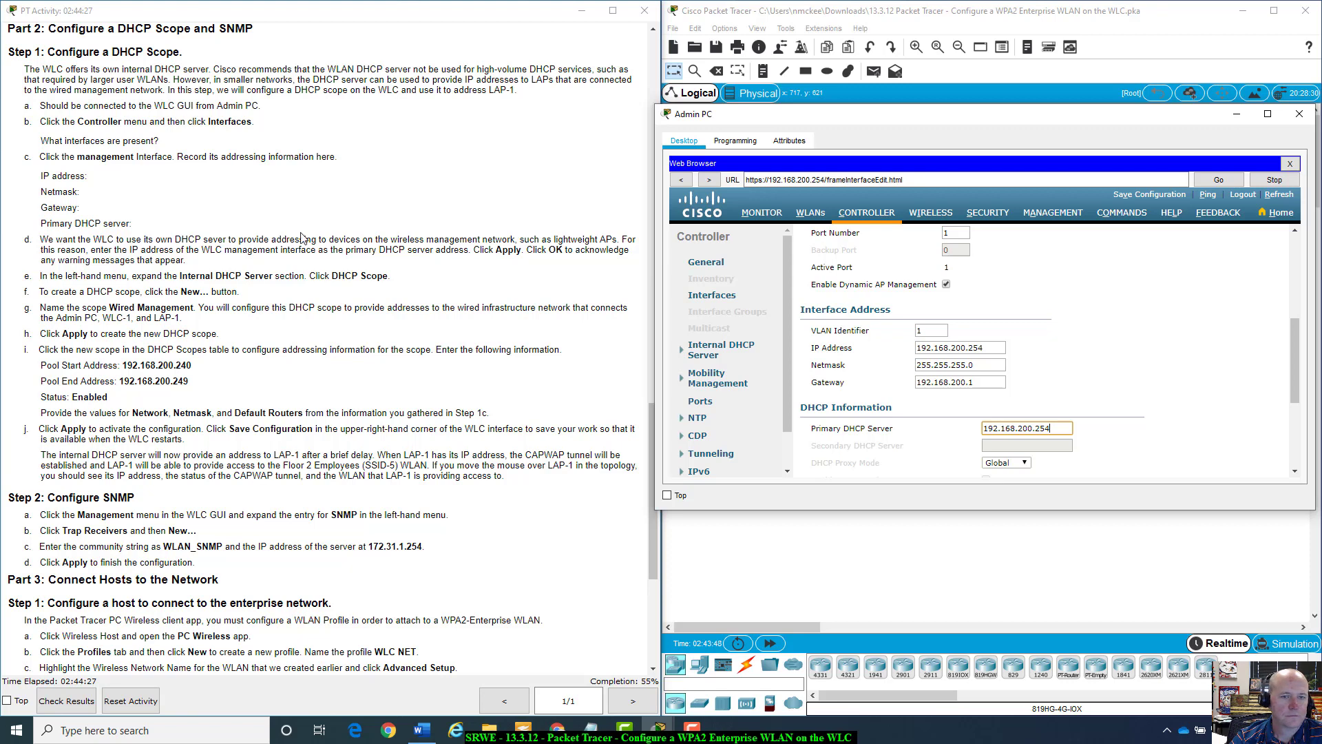
scroll(1207, 308, "up", 3)
scroll(1207, 308, "up", 1)
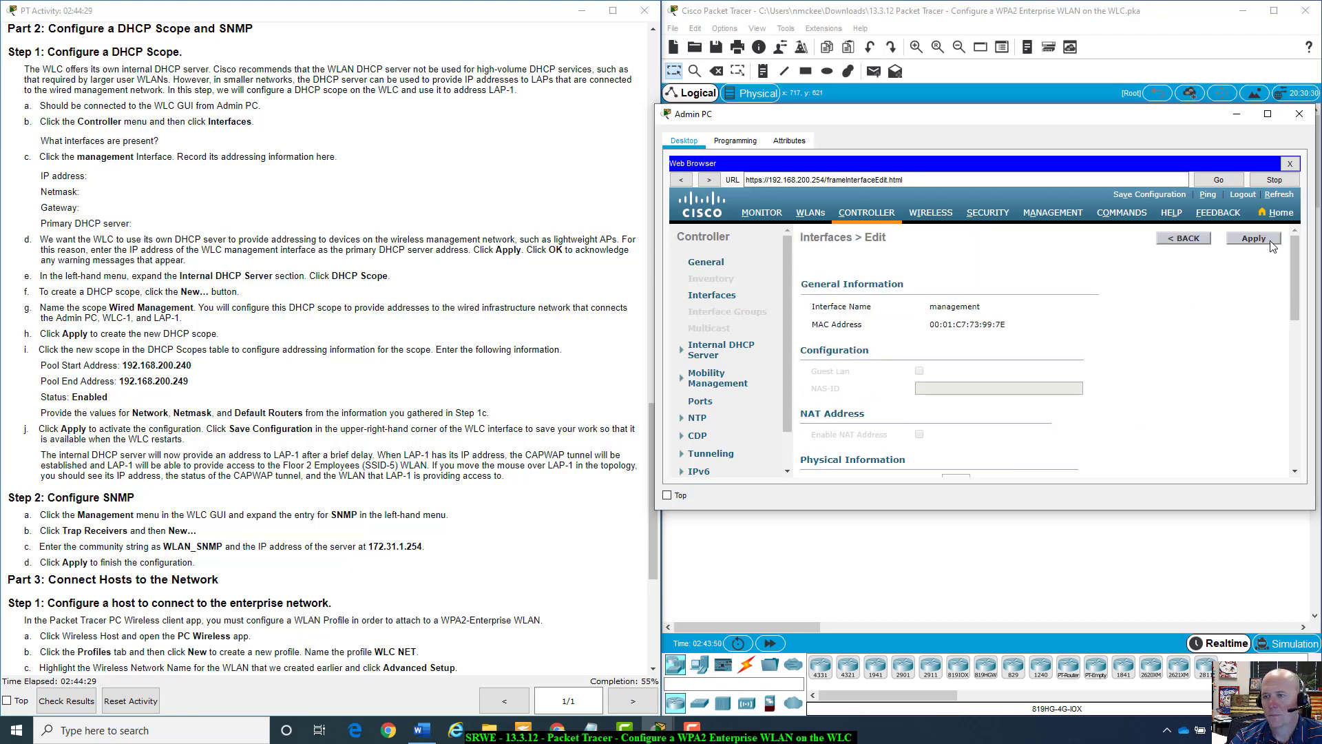
Apply the management interface change, accepting the AP manager and WLAN-disable warnings.
left_click(1266, 241)
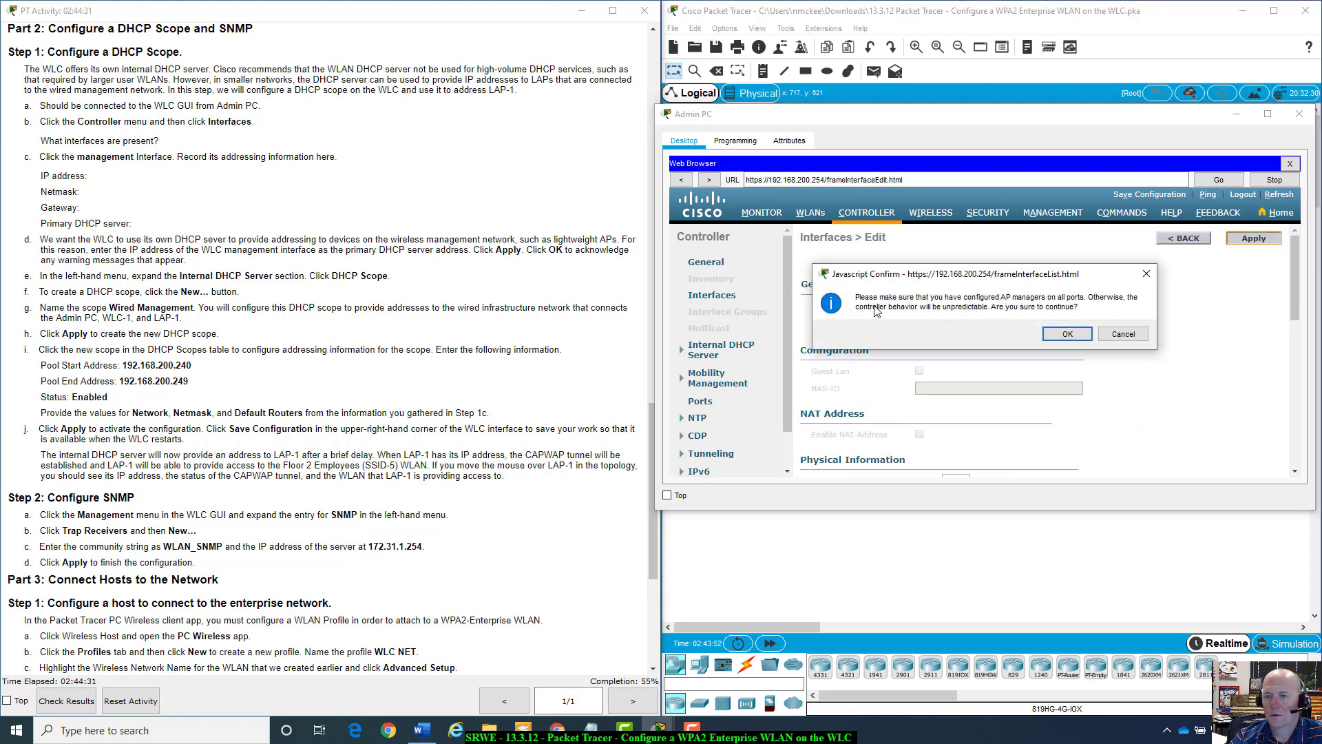
left_click(1058, 336)
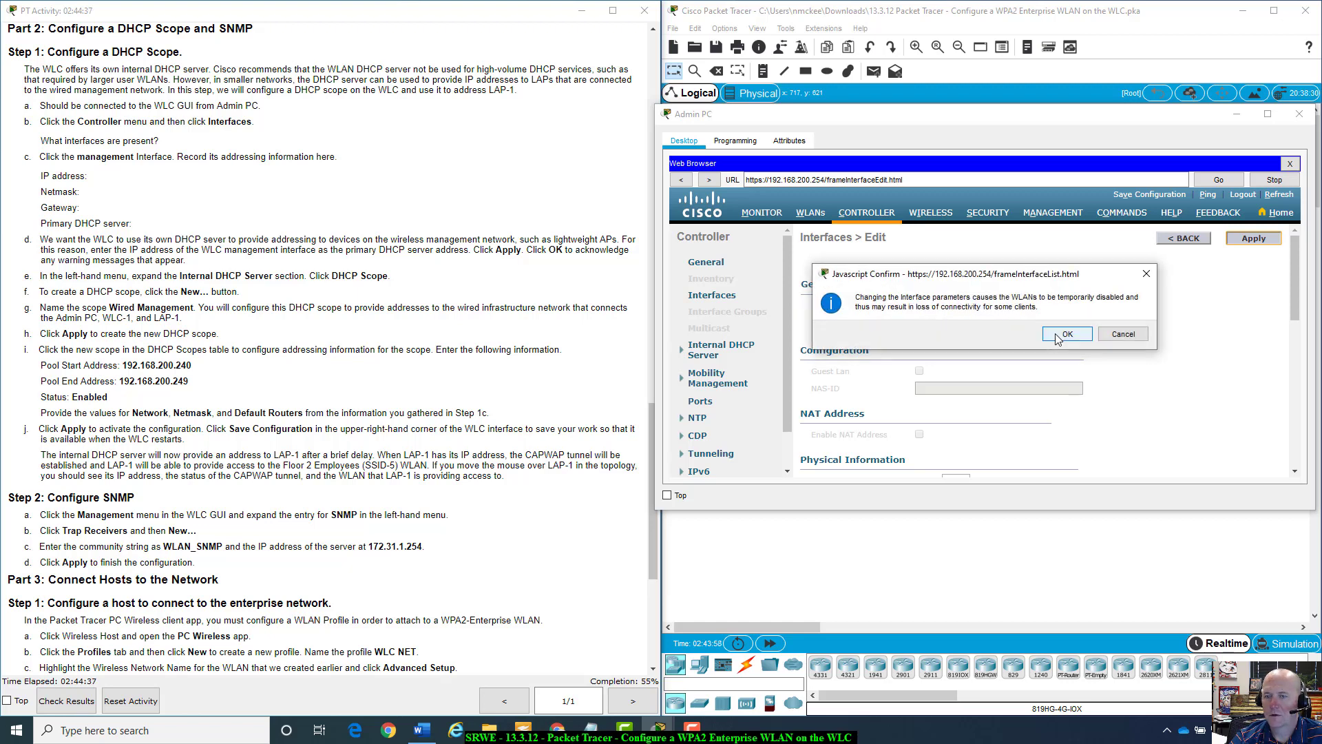
left_click(1059, 336)
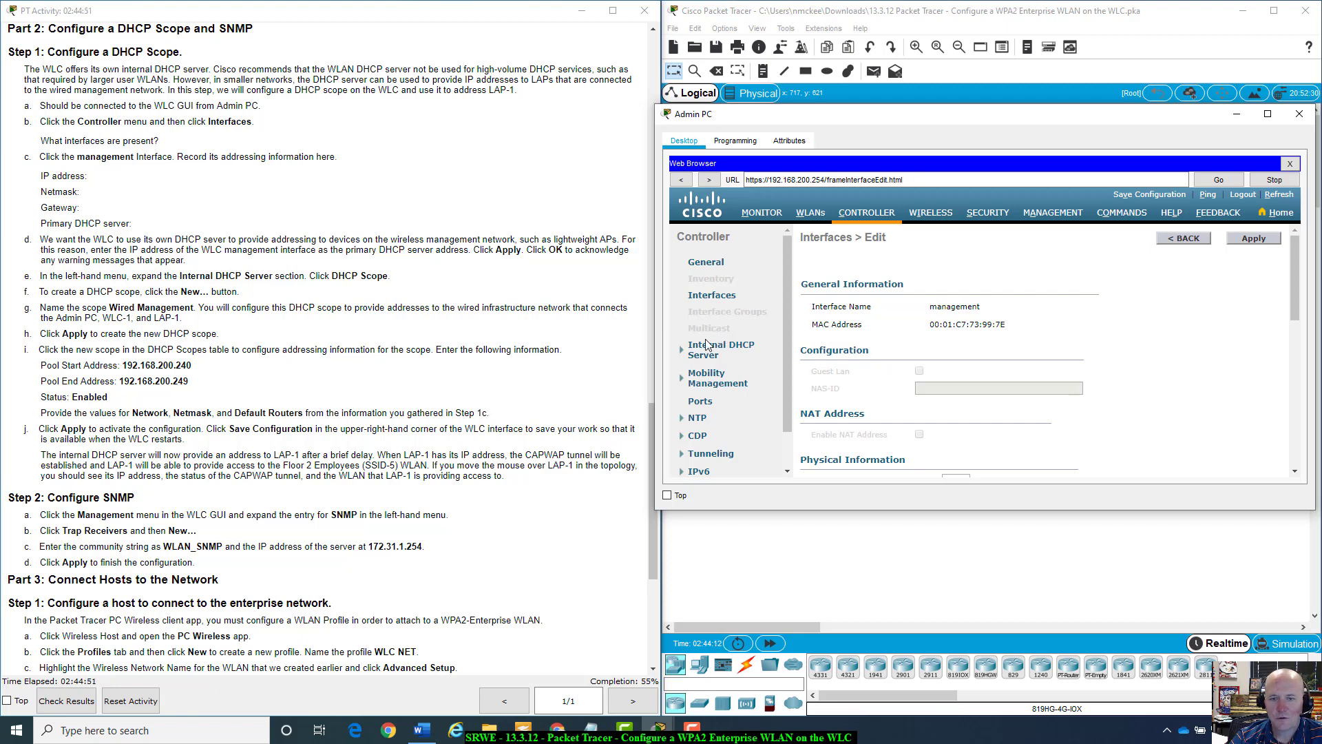
Go to Internal DHCP Server > DHCP Scope and start a new scope alongside day0-dhcp-mgmt.
left_click(680, 353)
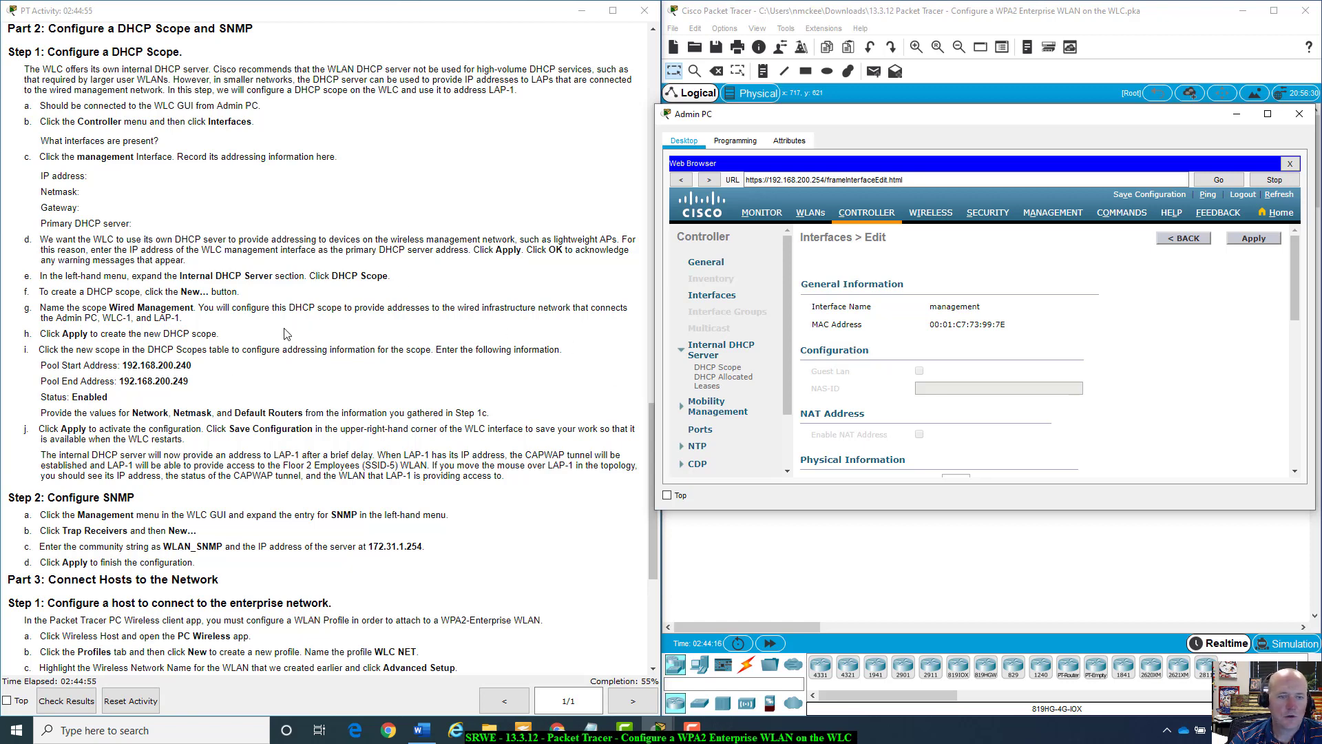
left_click(732, 369)
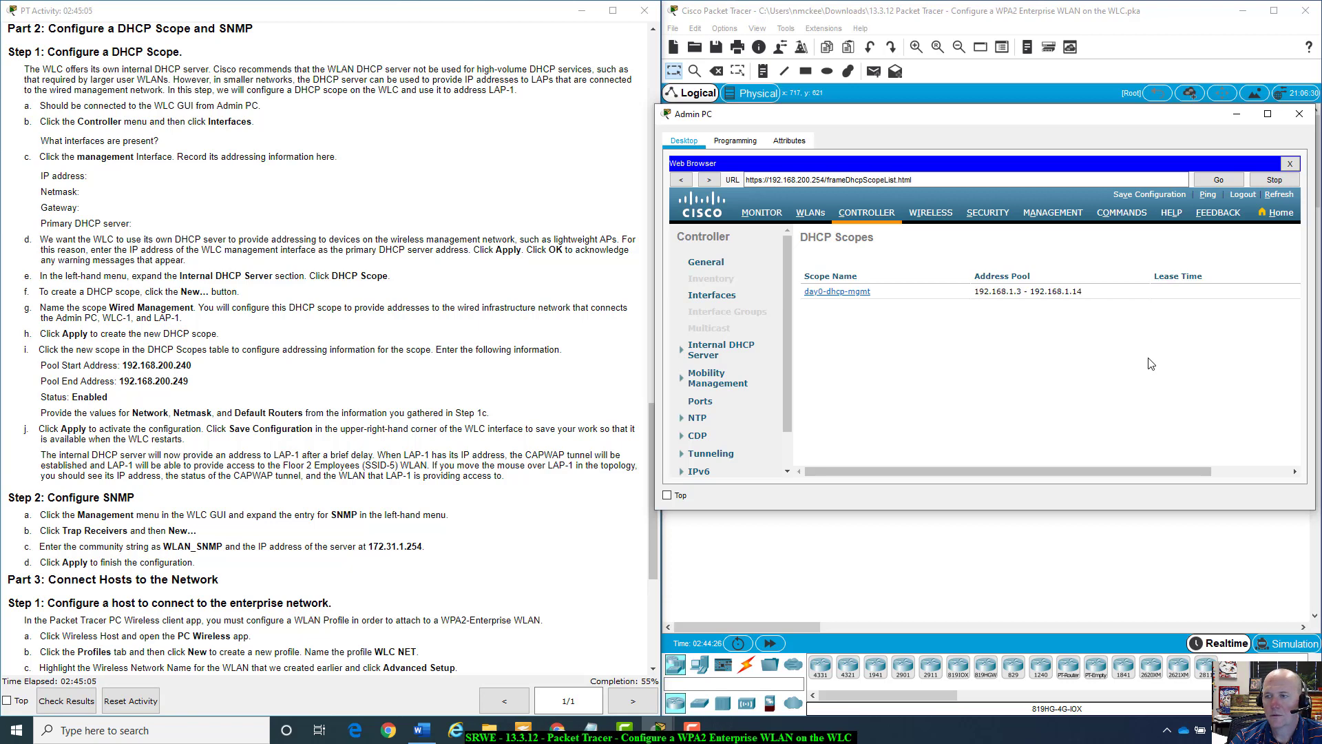
left_click_drag(1150, 471, 1273, 437)
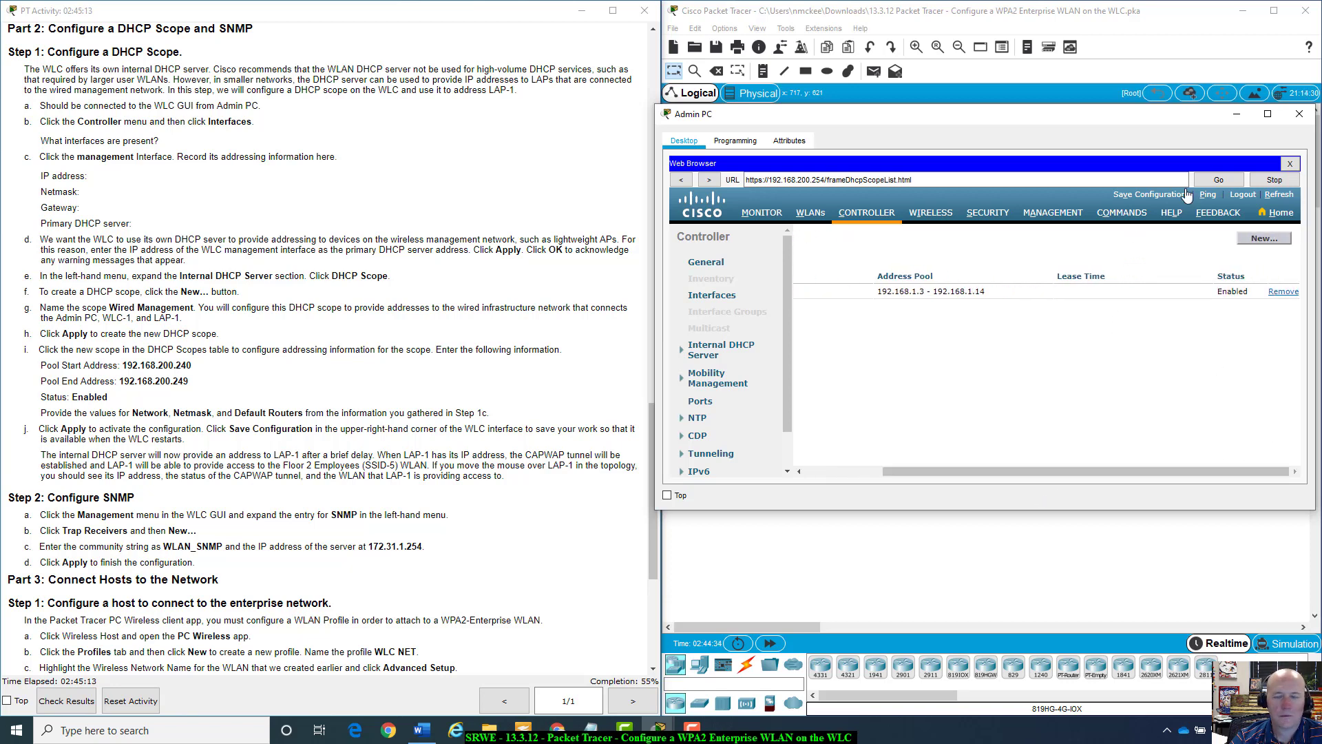
left_click(1255, 241)
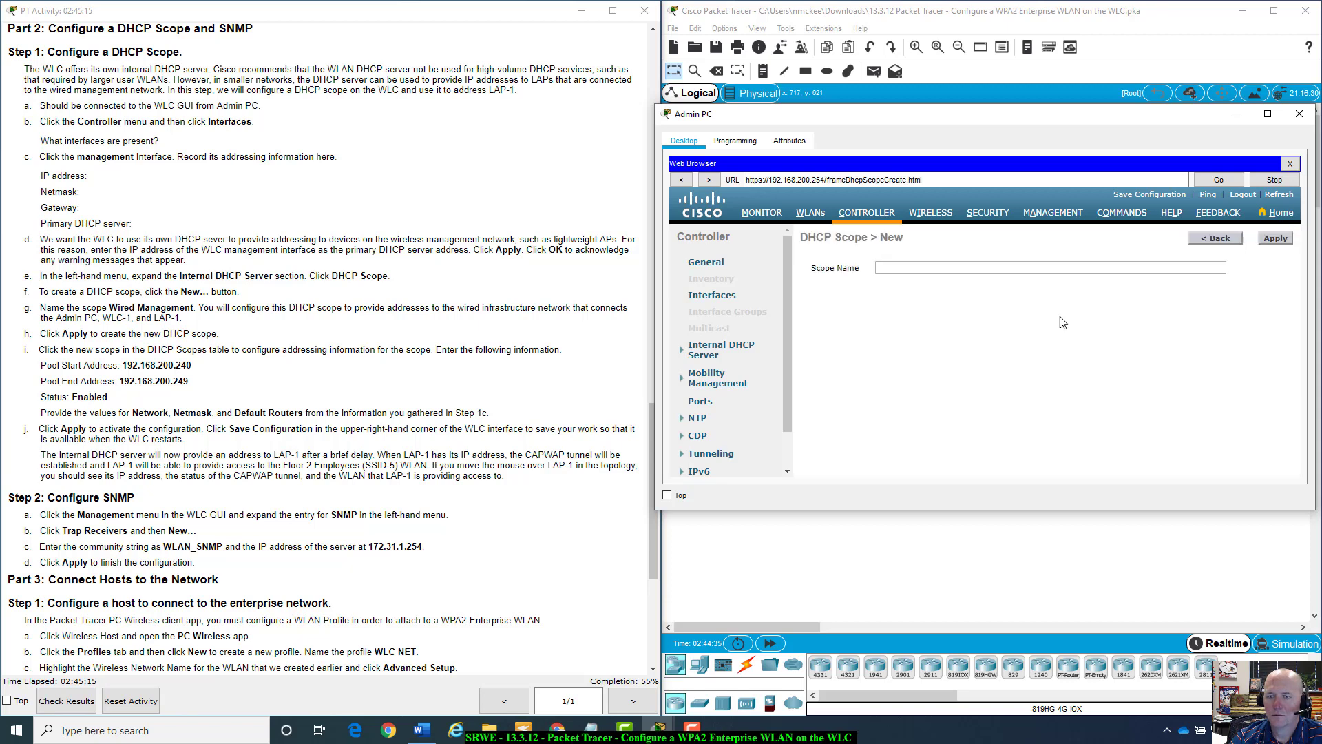
Create a DHCP scope with the name 'Wired Management'.
left_click(937, 269)
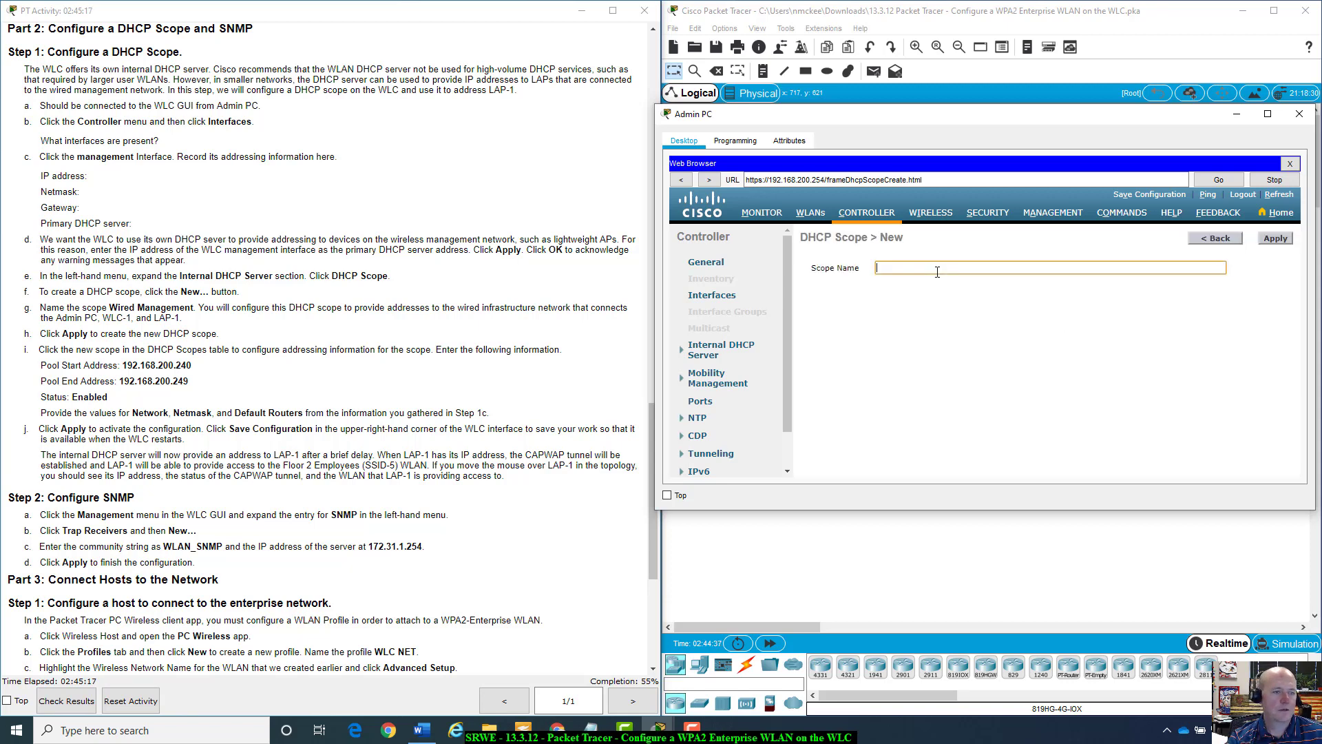
type("Wired M")
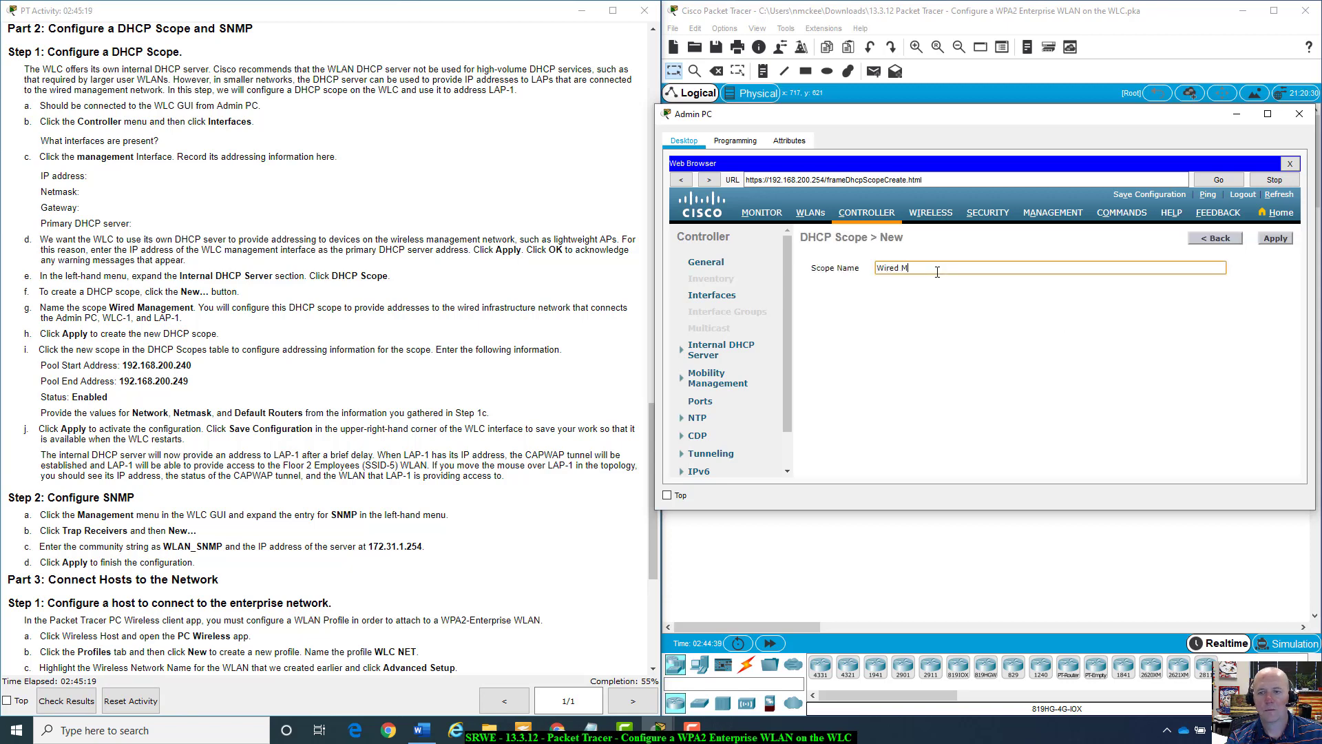
type("anagement")
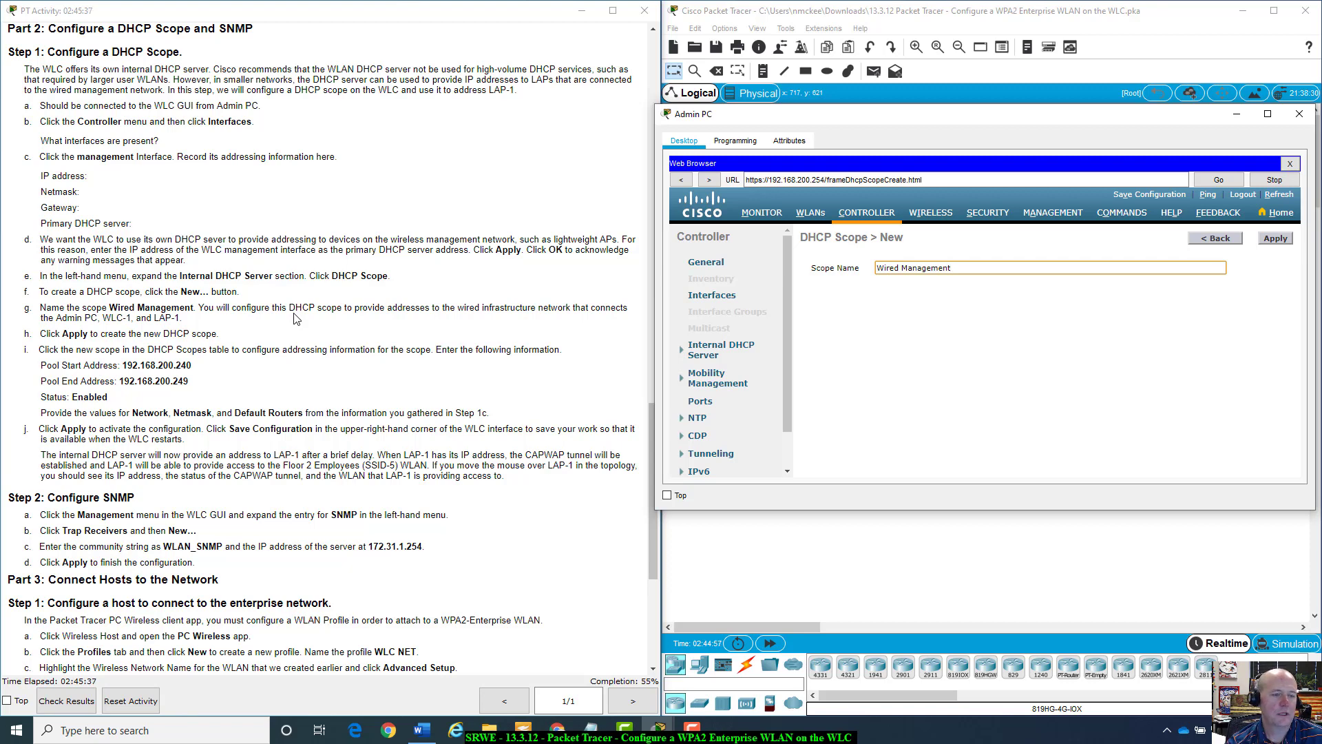
left_click(1276, 241)
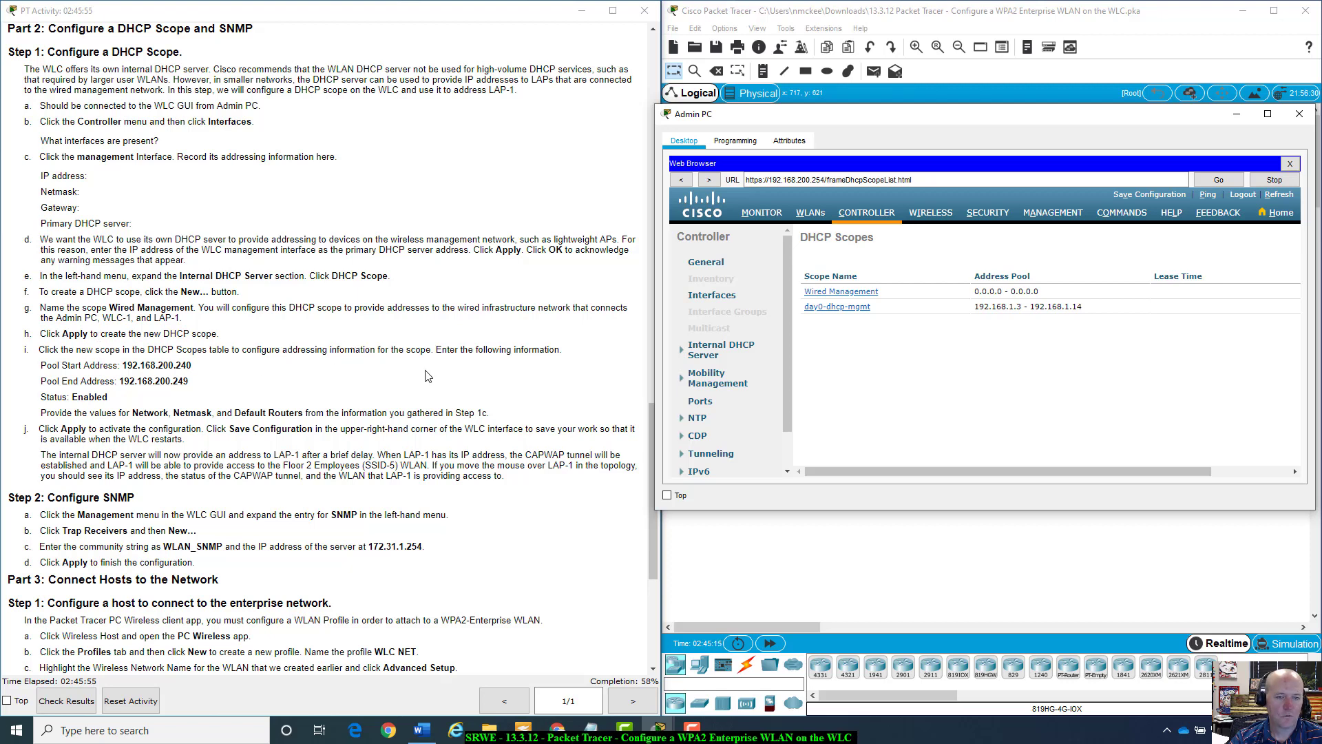
Open the Wired Management scope from the DHCP Scopes list for editing.
left_click(838, 293)
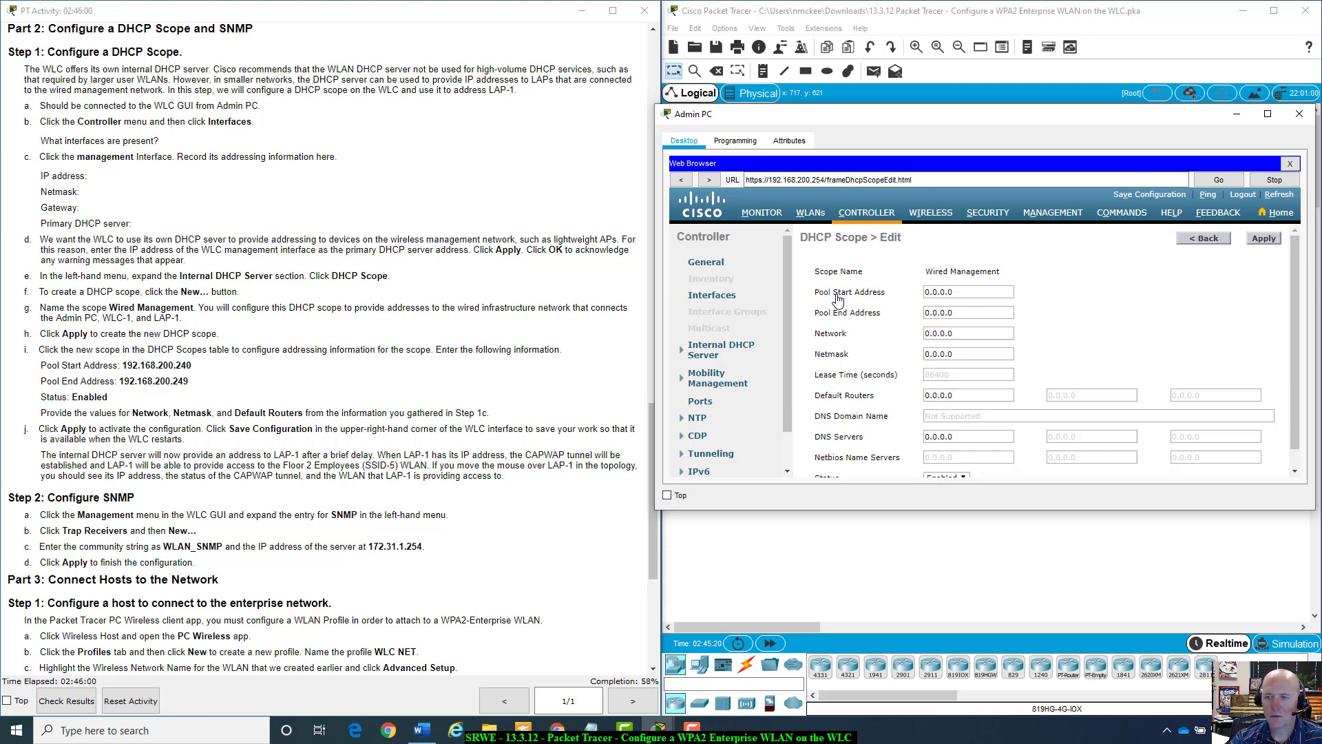
Set the scope's pool start to 192.168.200.240 and pool end to 192.168.200.249.
left_click(978, 298)
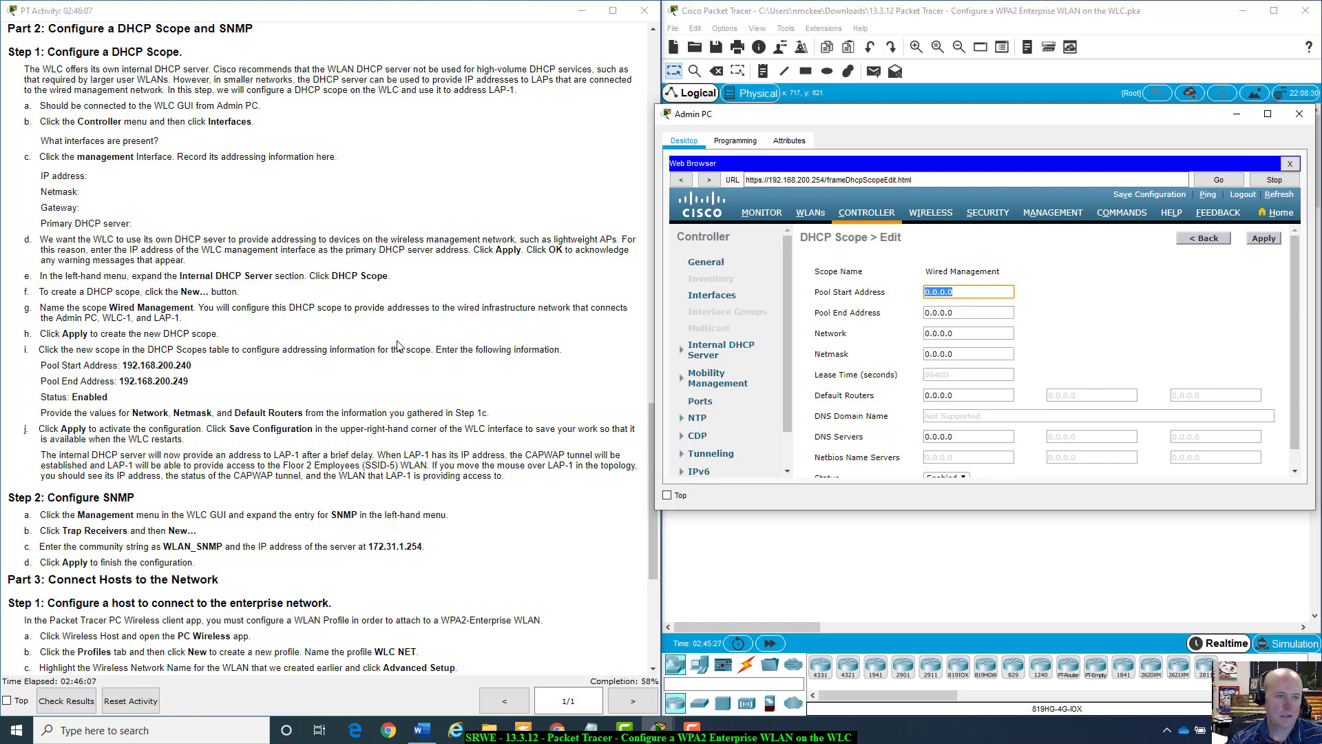
type("92.168.200.240")
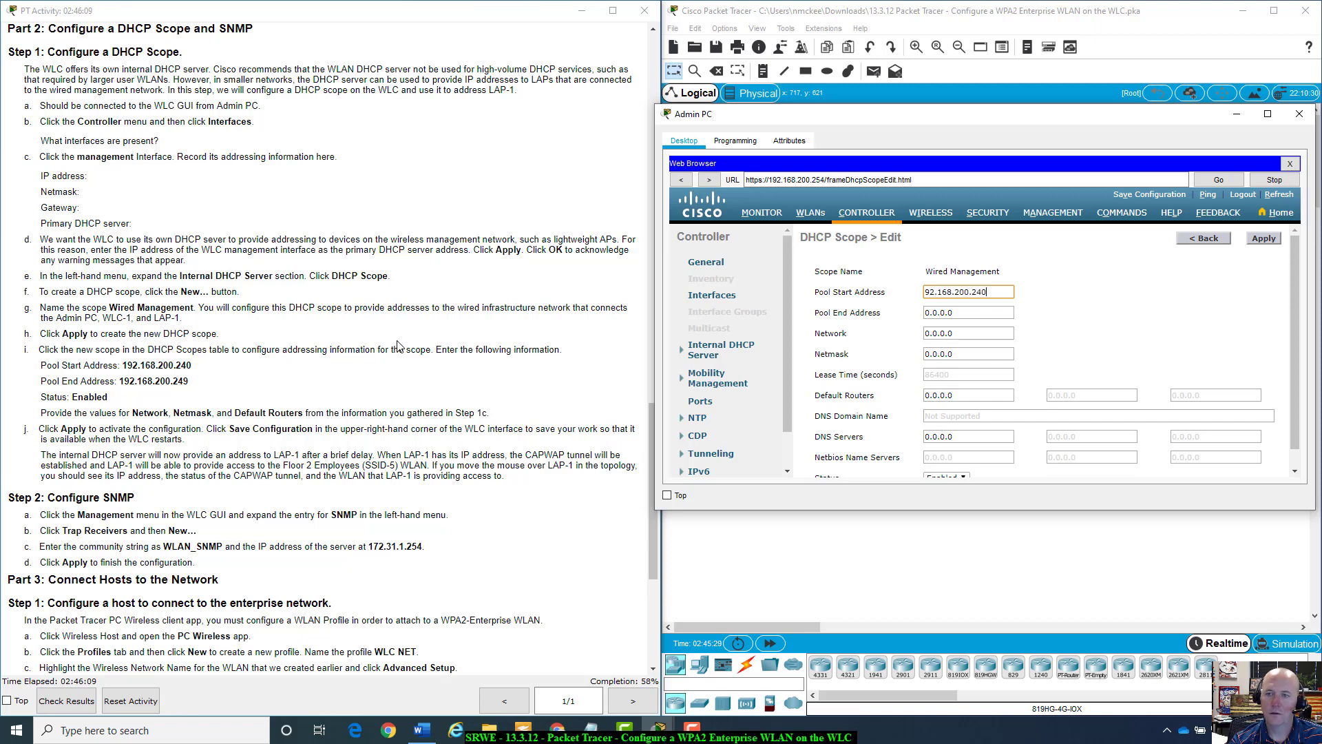
key("Left")
key("Left")
key("Left")
key("Left")
key("Left")
key("Left")
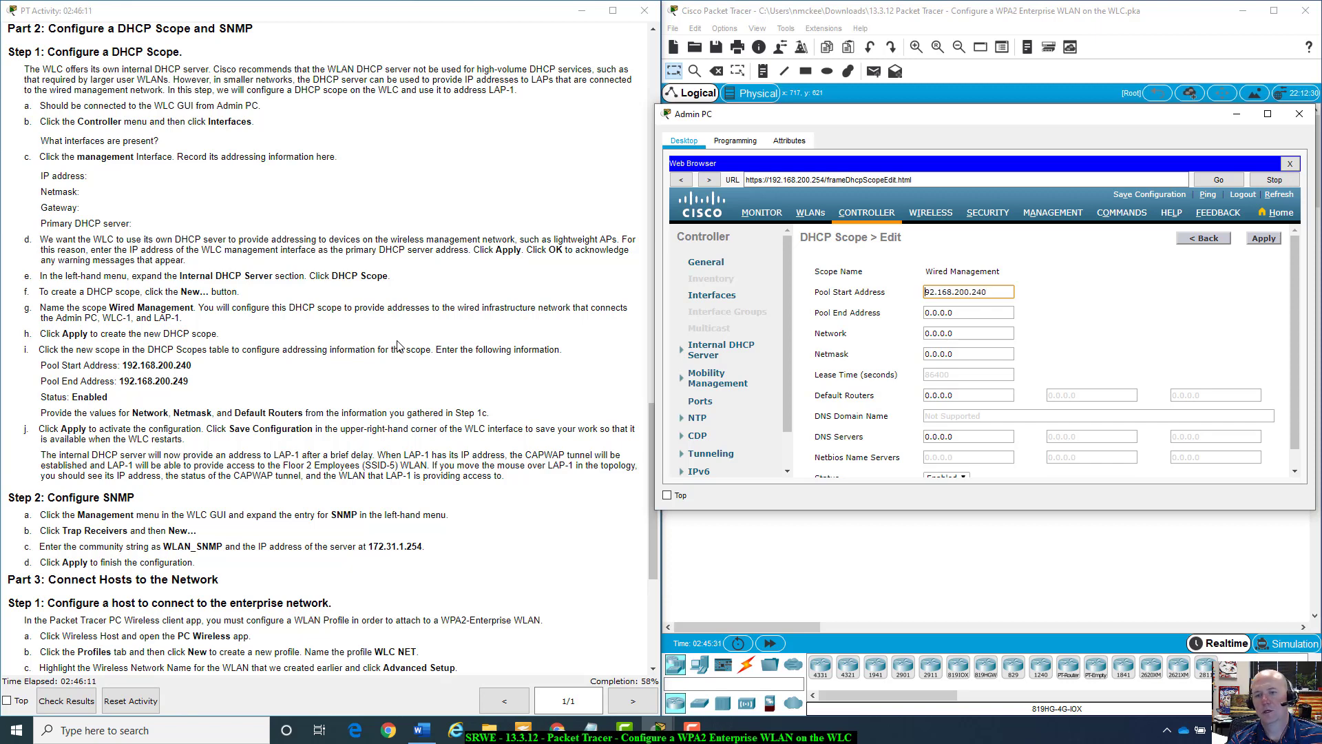
type("1")
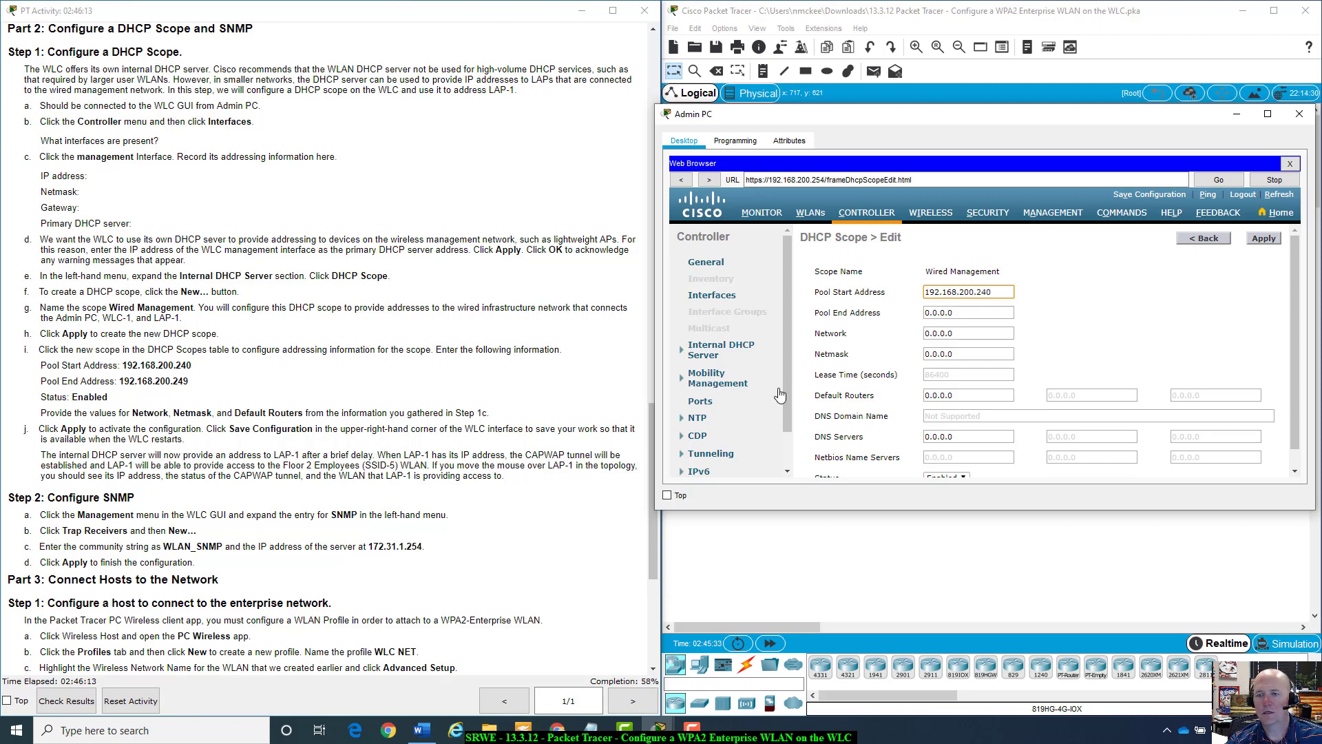
key("Tab")
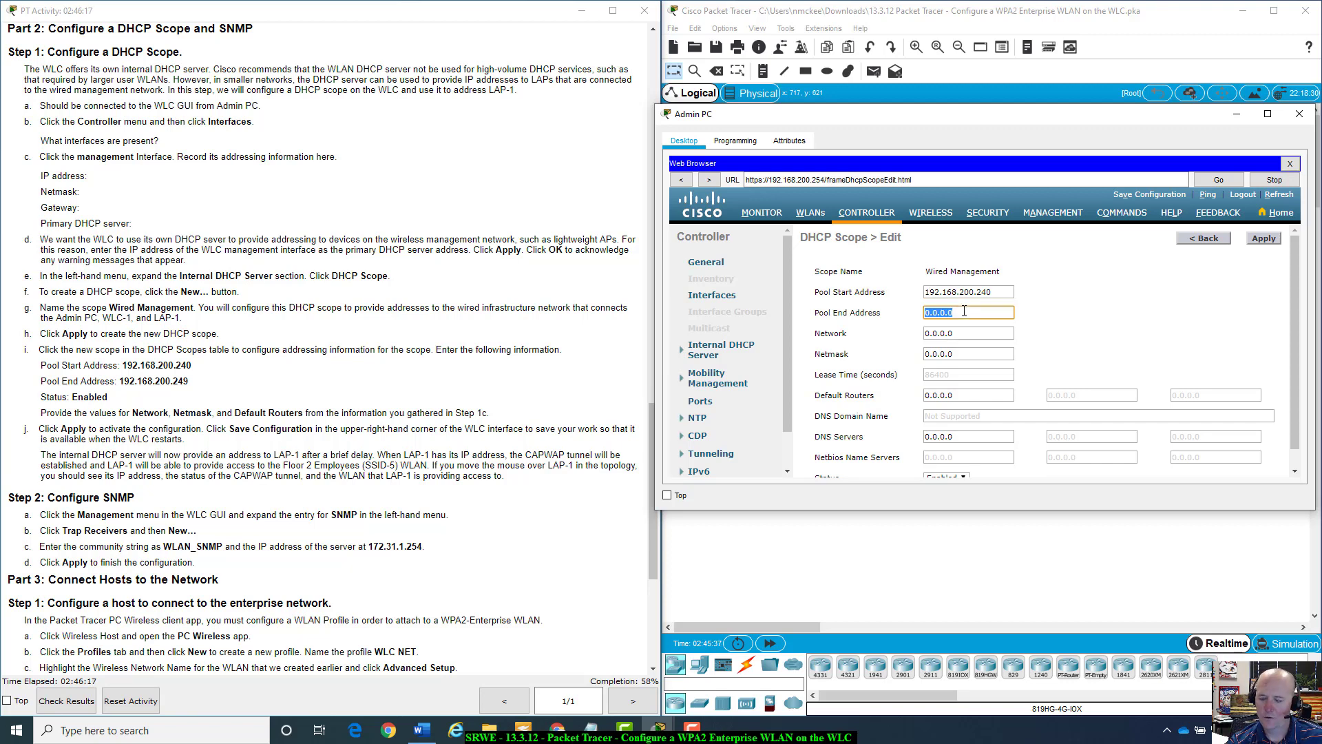
type("192.168")
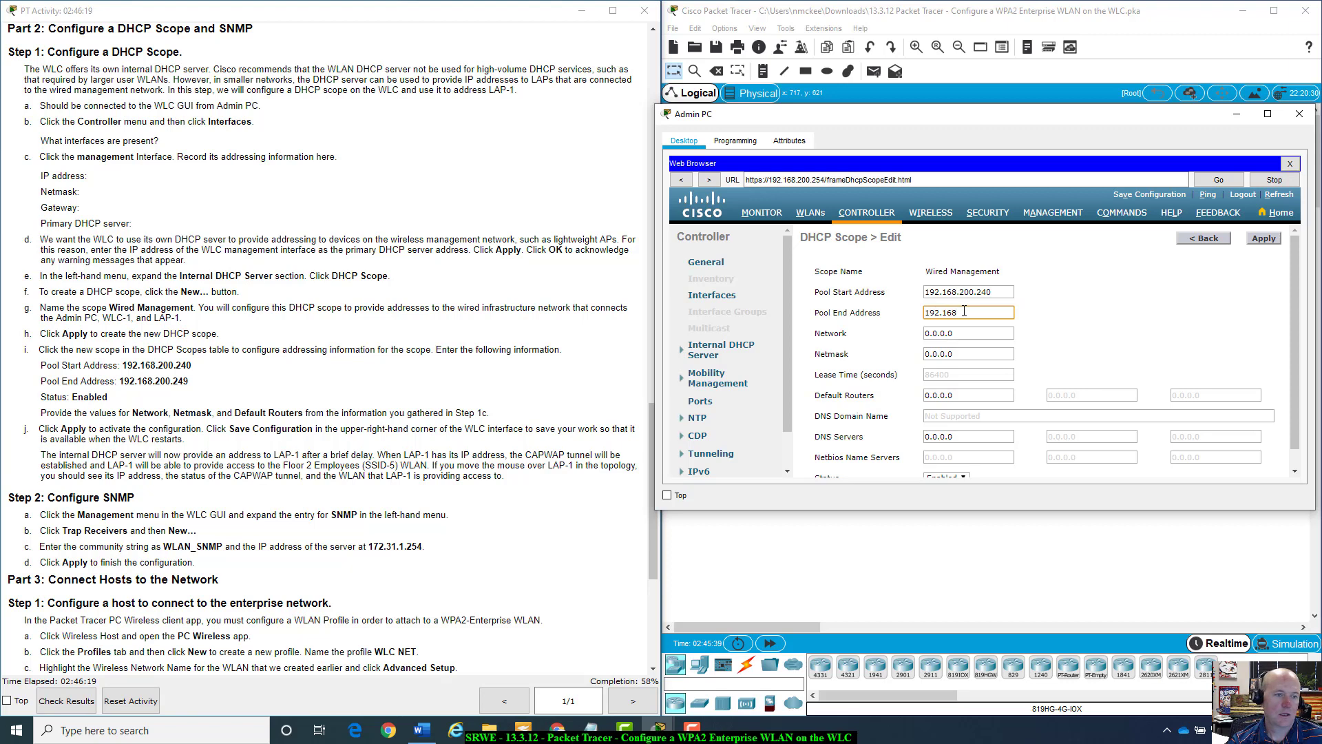
type(".200.")
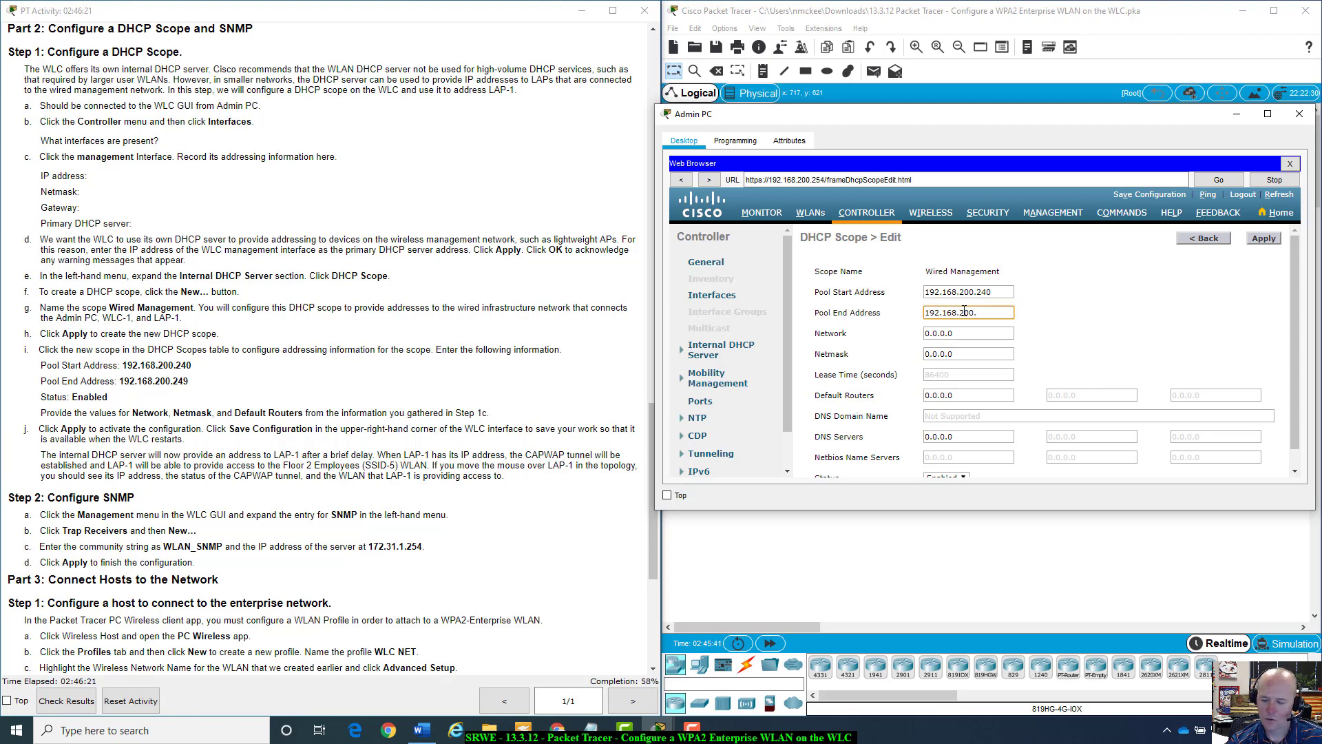
type("249")
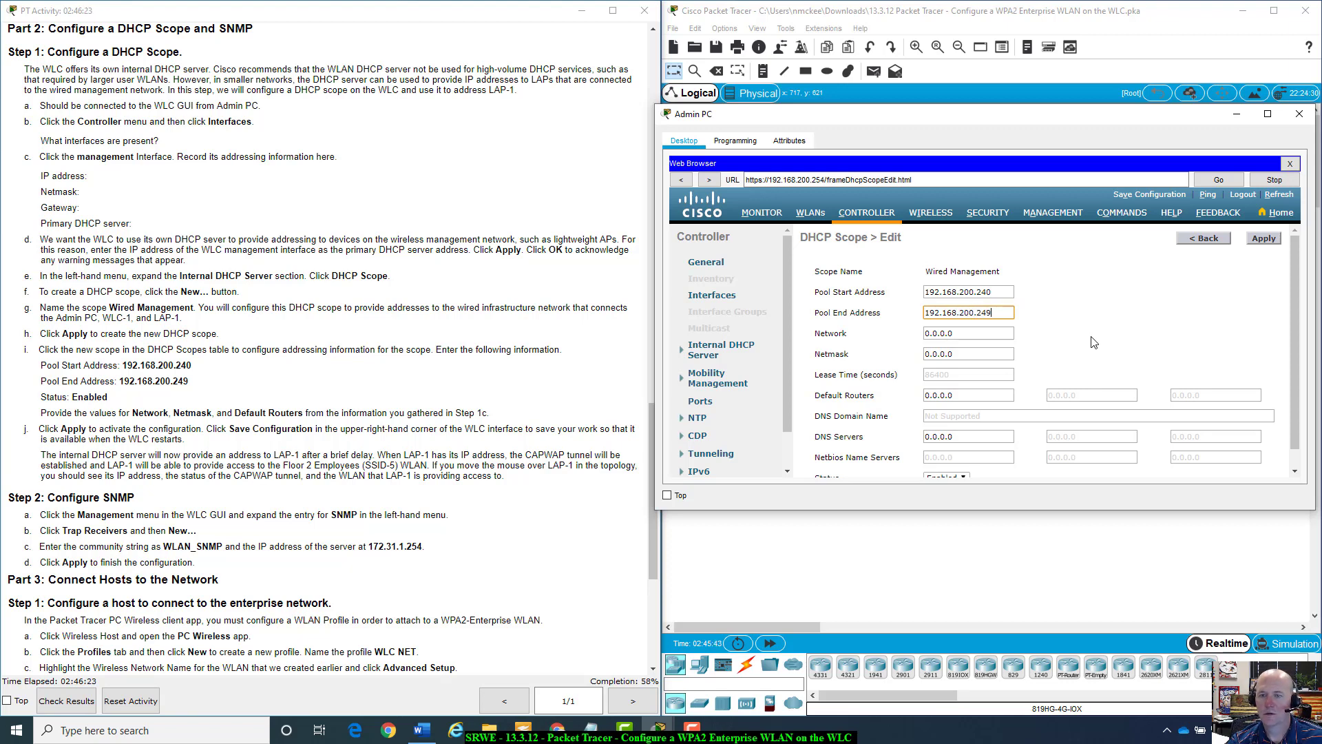
left_click(1075, 340)
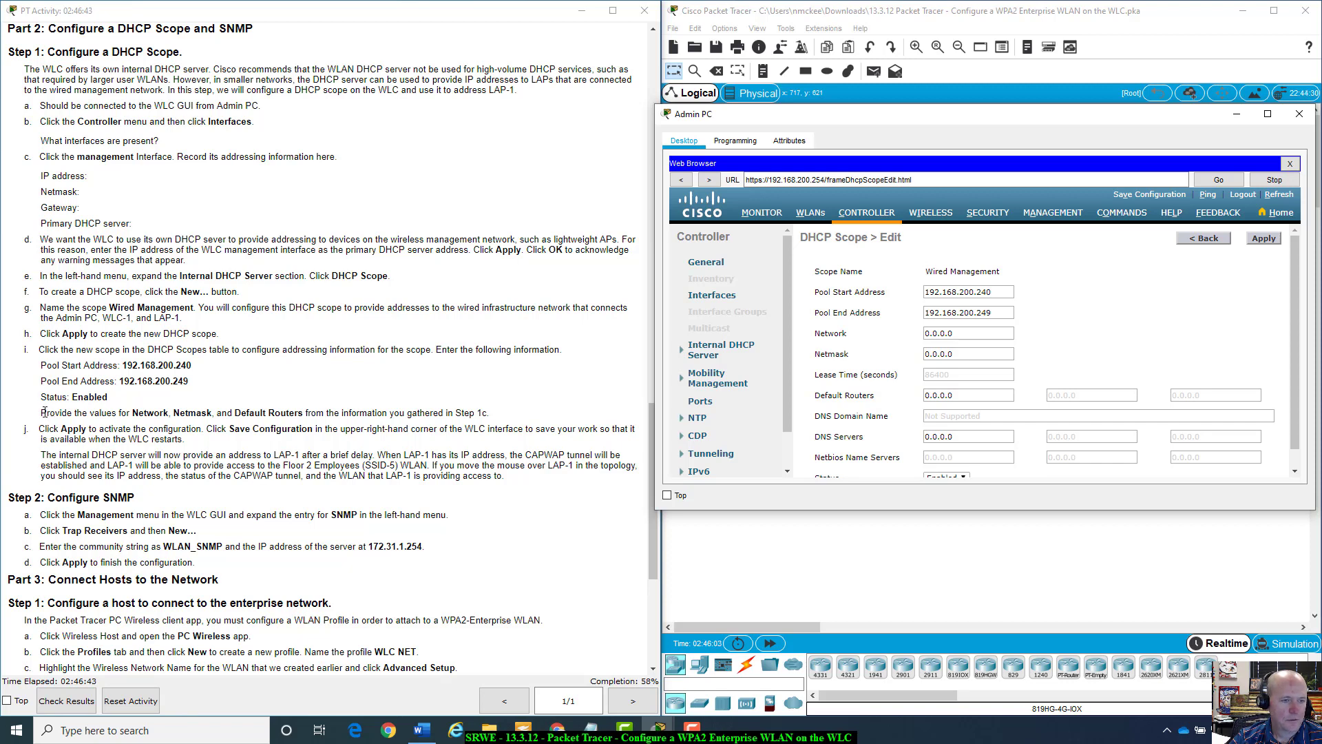
left_click_drag(45, 412, 507, 418)
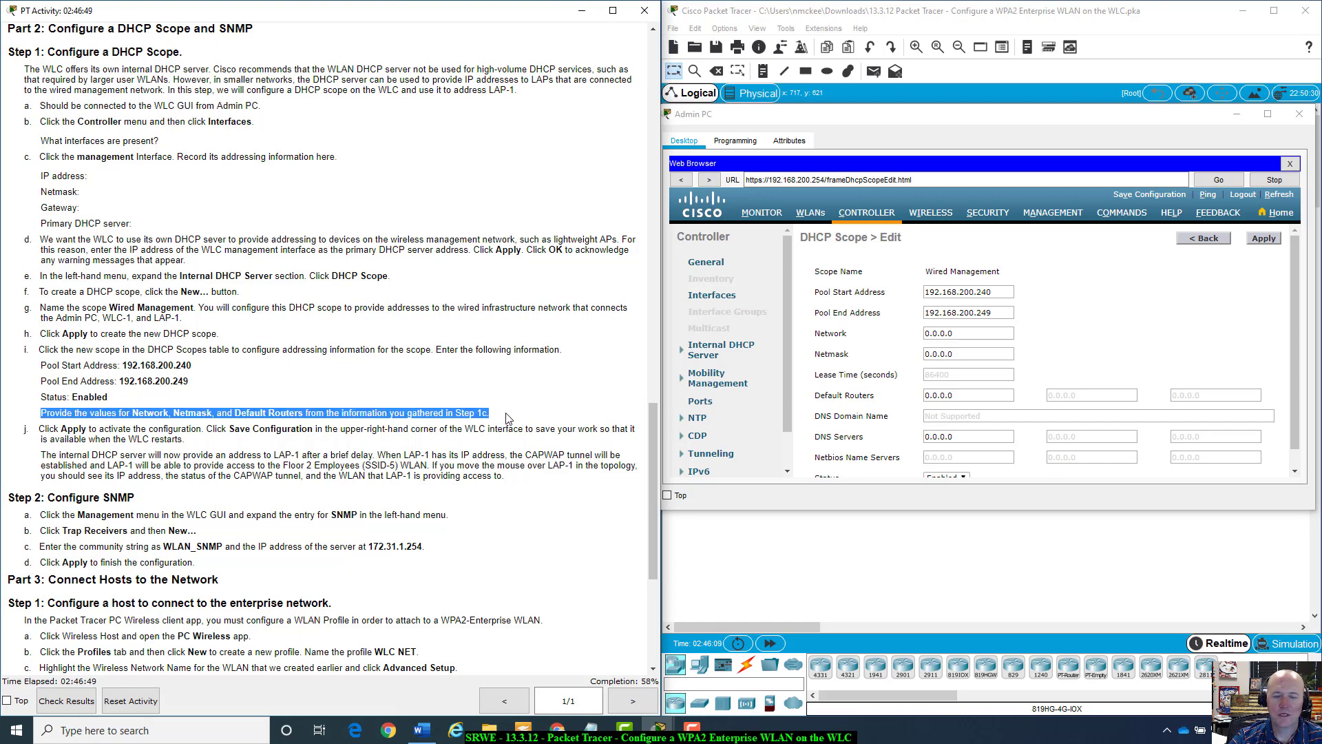
scroll(161, 315, "up", 1)
scroll(161, 314, "down", 1)
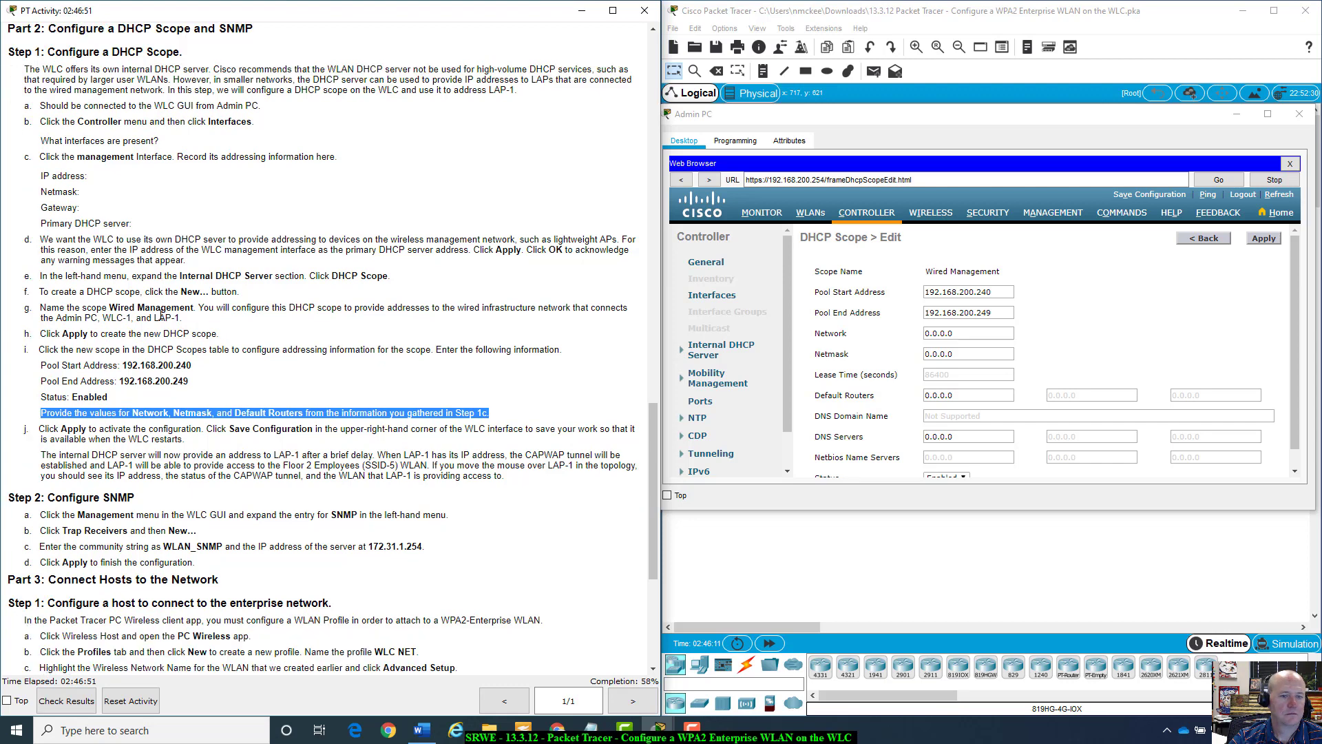
left_click(495, 420)
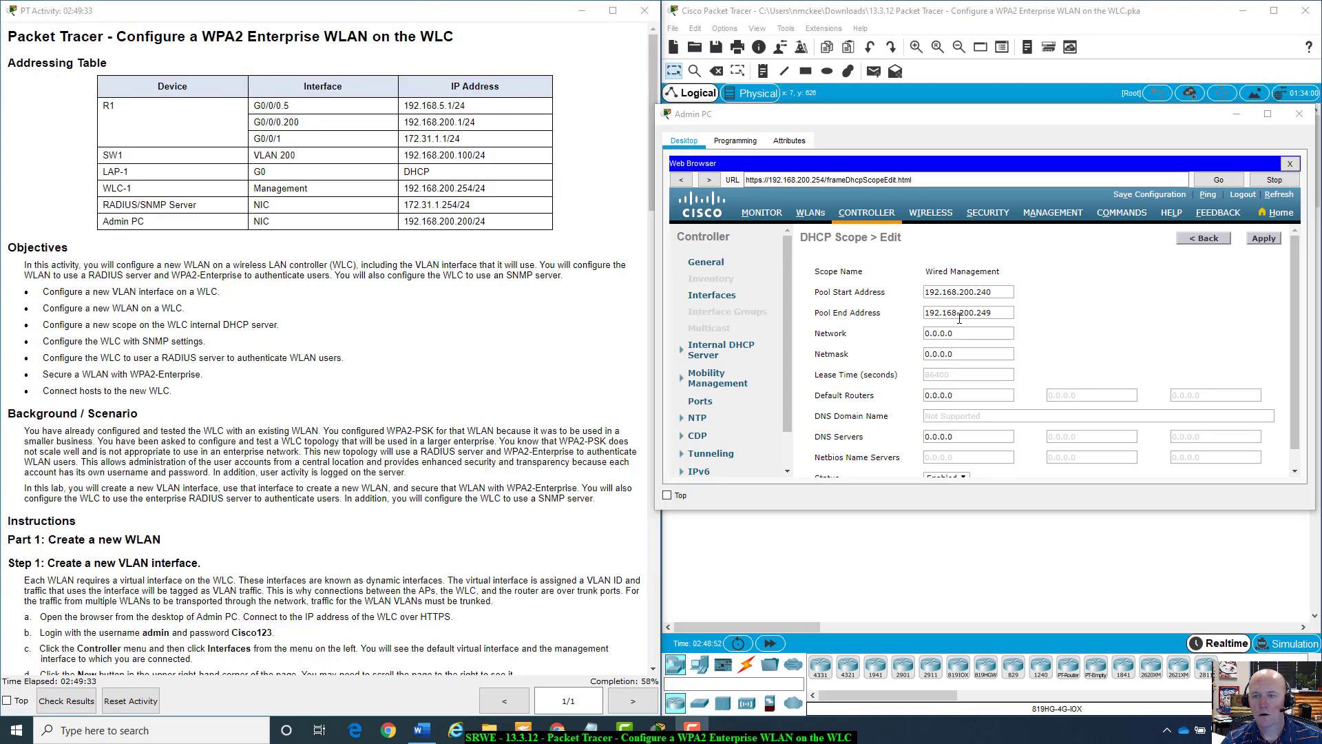
left_click(941, 333)
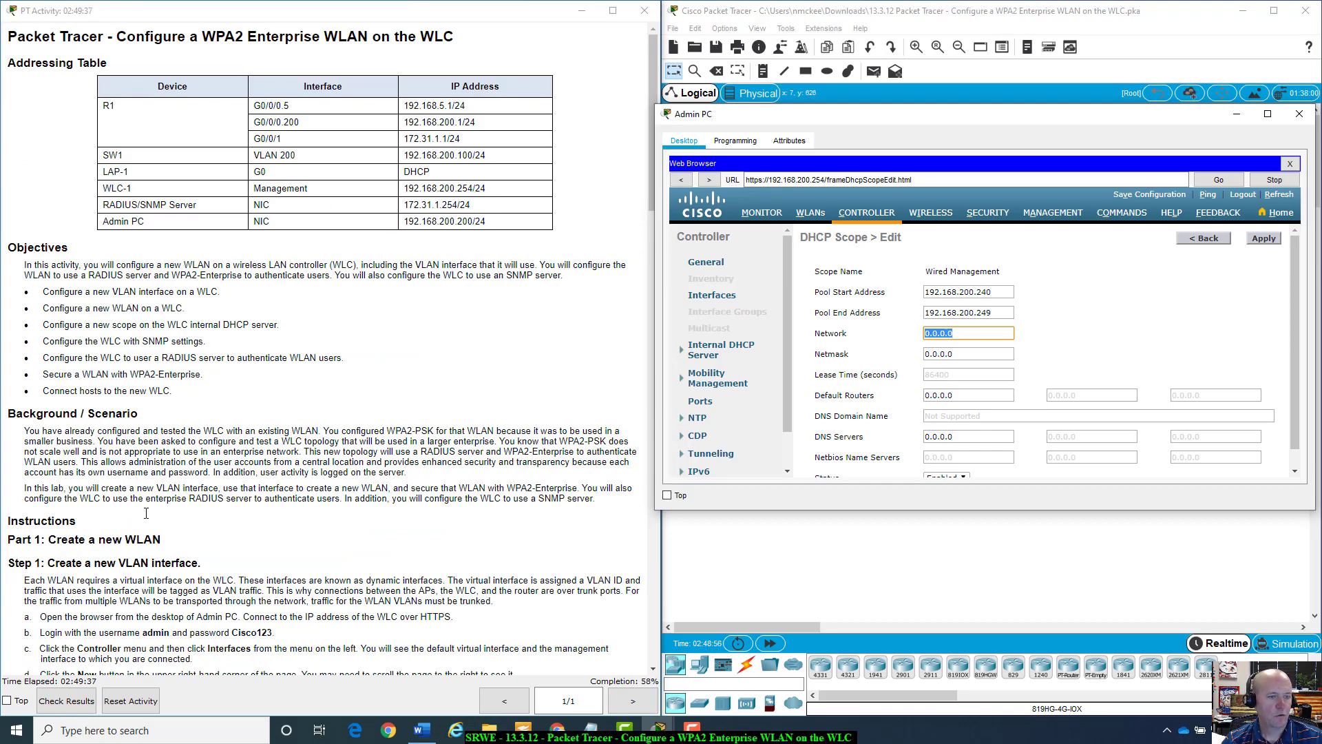
scroll(123, 544, "down", 6)
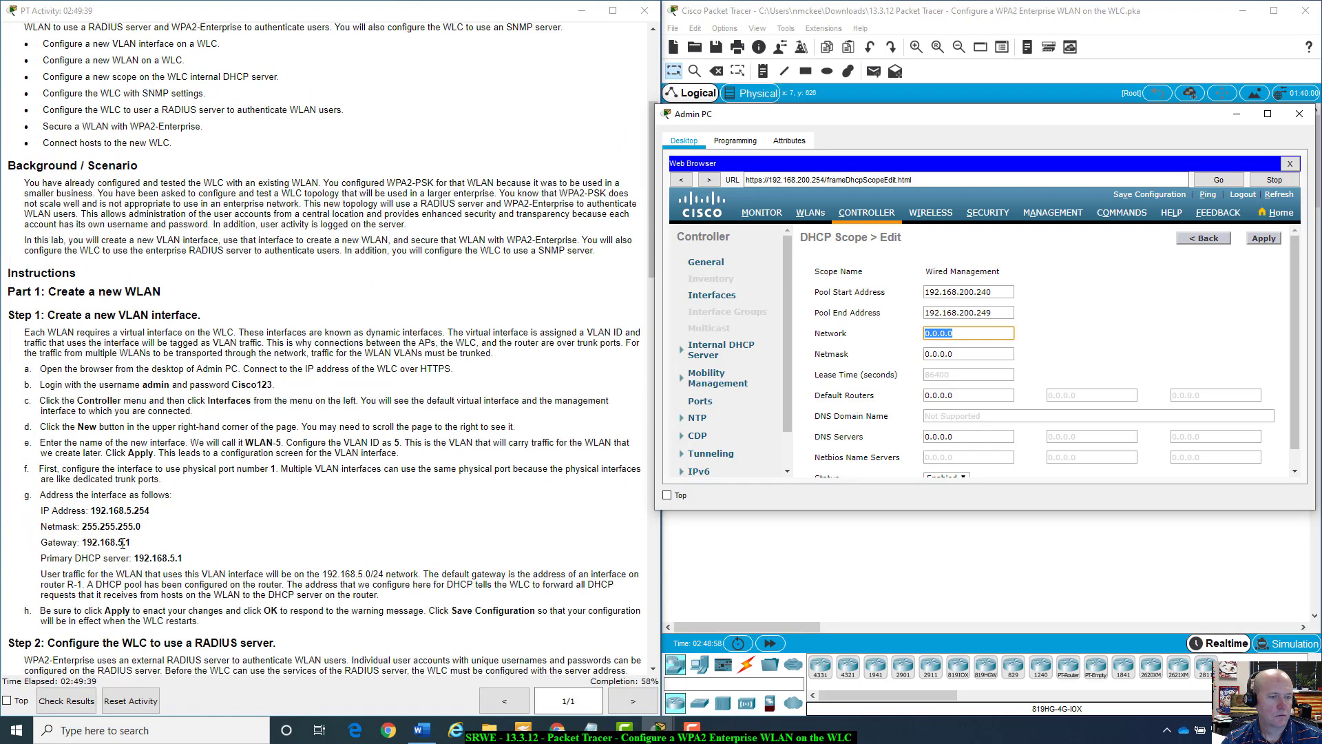
scroll(122, 544, "down", 8)
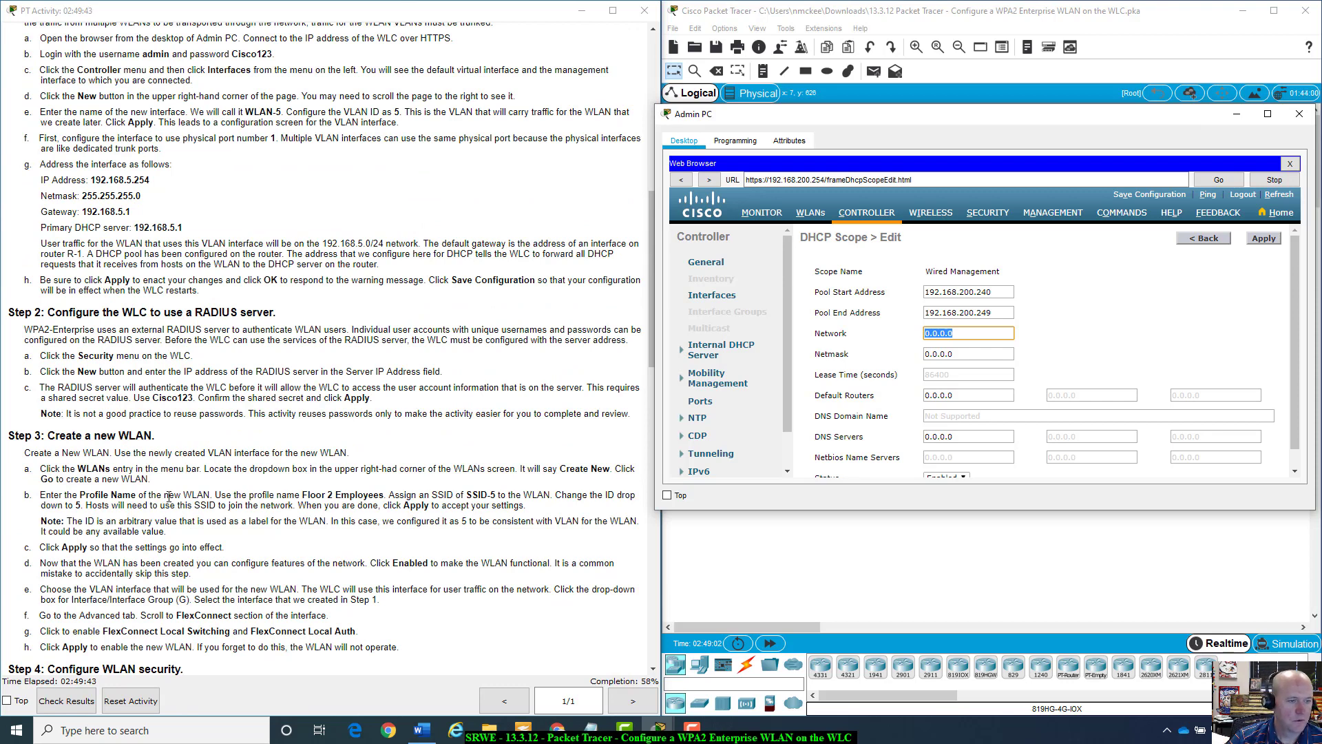
scroll(166, 500, "up", 1)
scroll(168, 497, "up", 1)
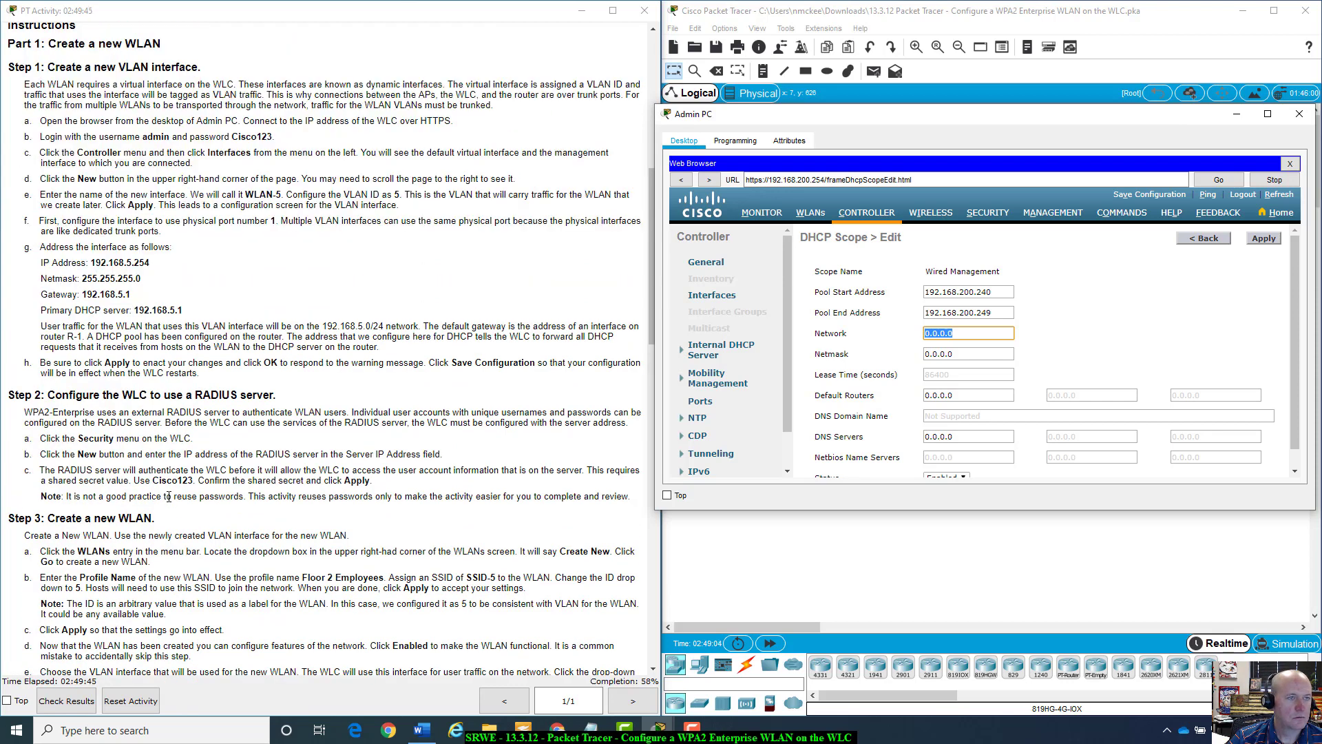
scroll(236, 481, "down", 2)
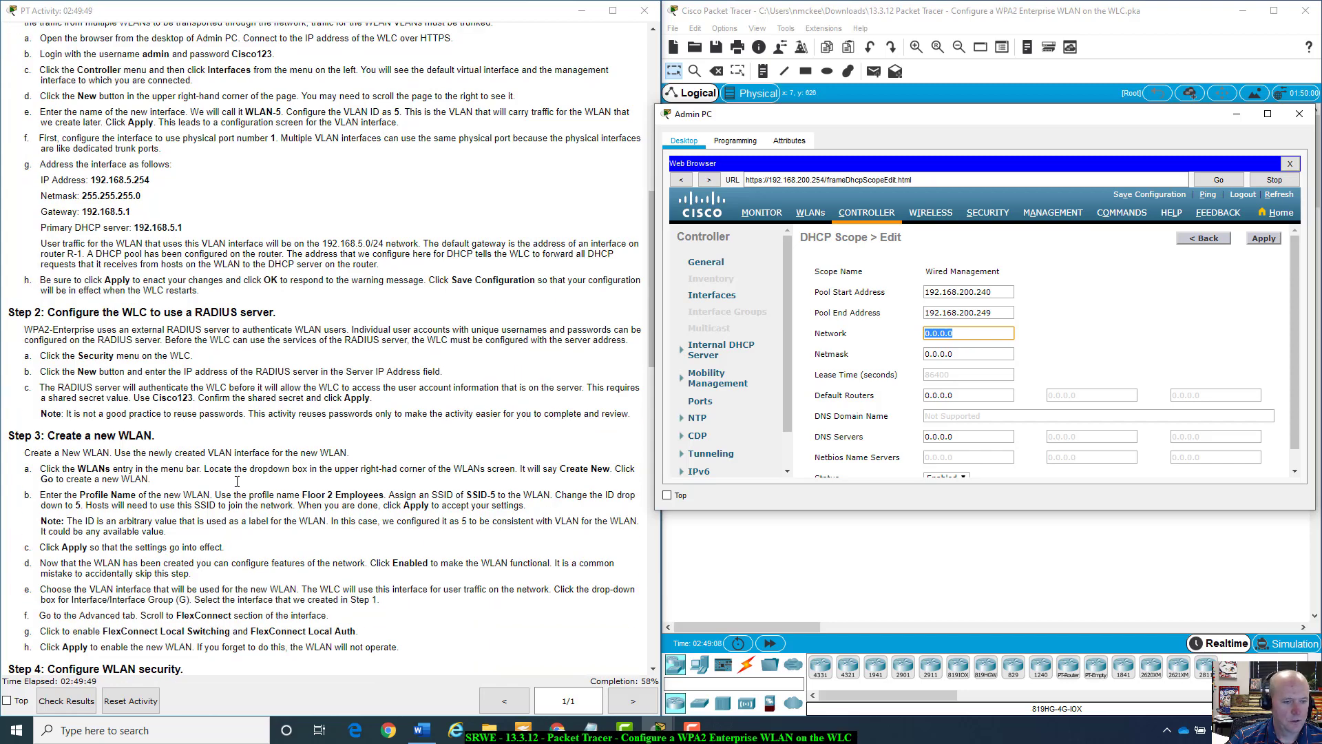
scroll(236, 482, "down", 7)
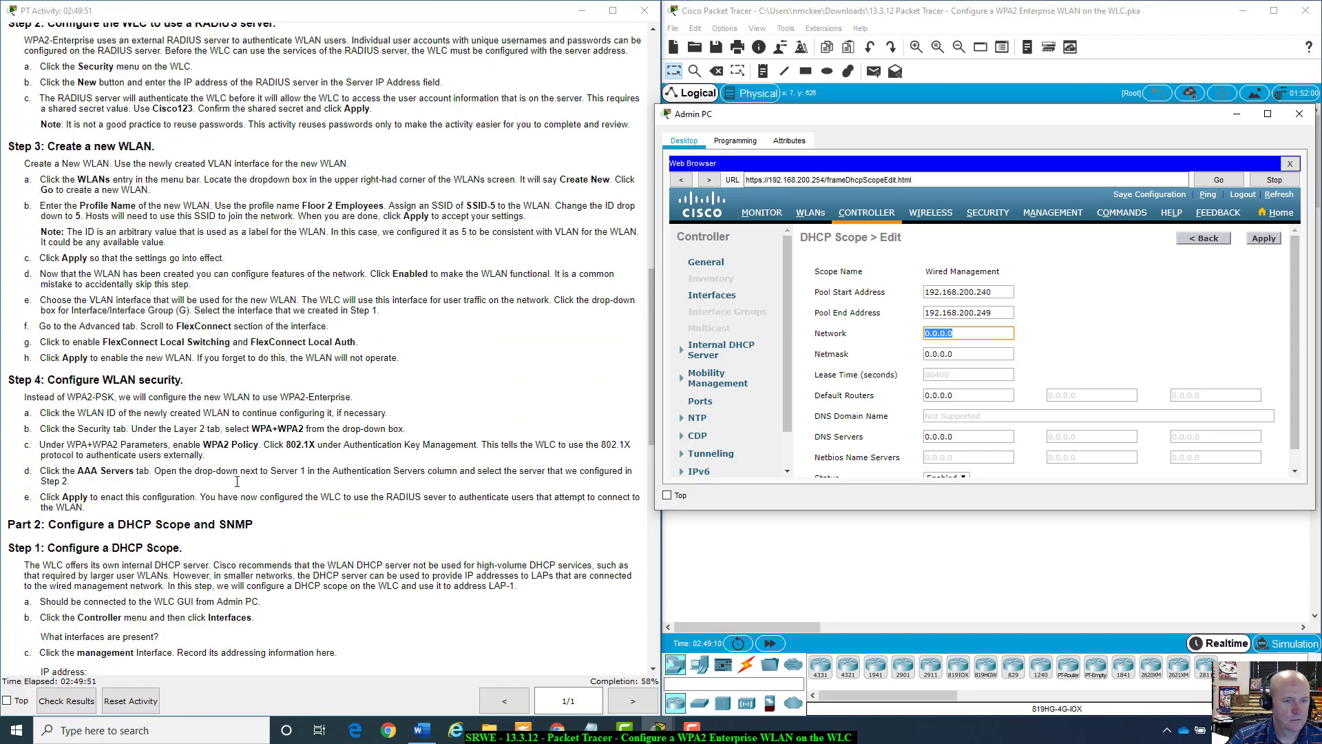
scroll(237, 482, "down", 6)
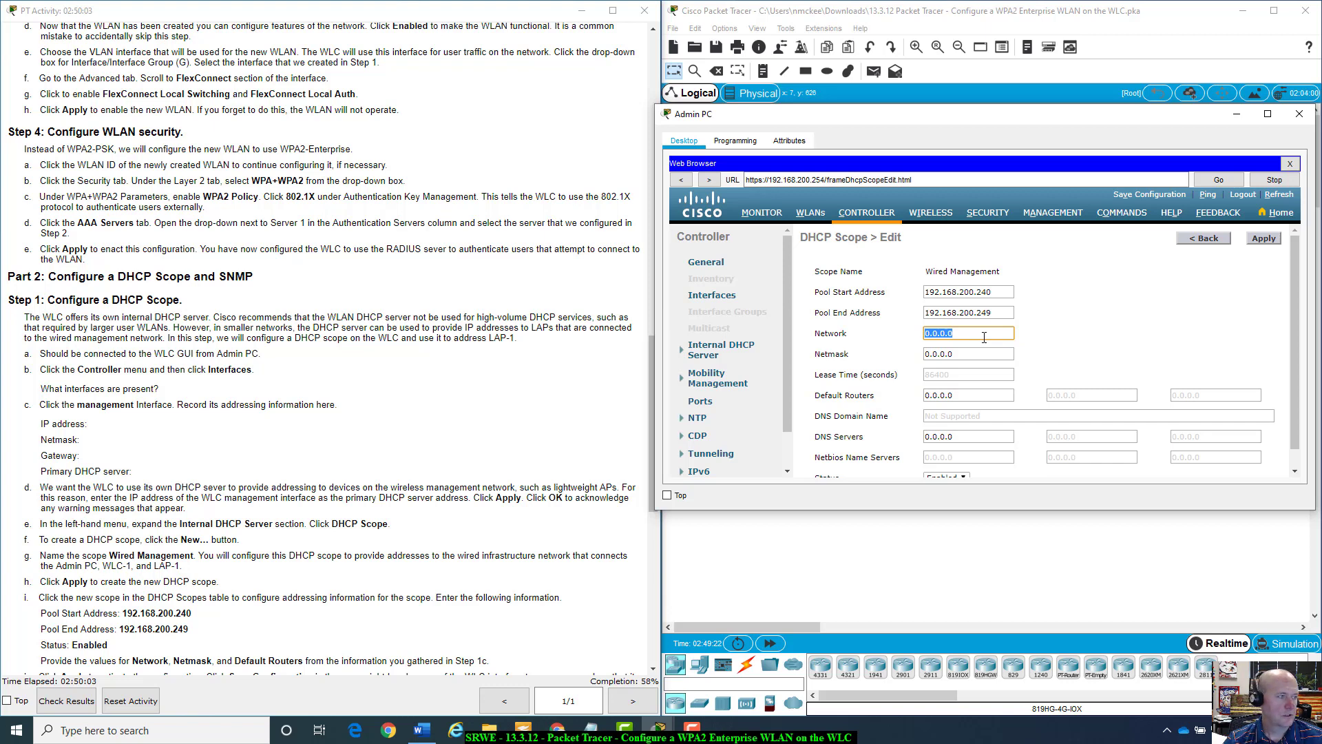
Enter network 192.168.200.0, netmask 255.255.255.0 and default router 192.168.200.1 for the scope.
type("192.1")
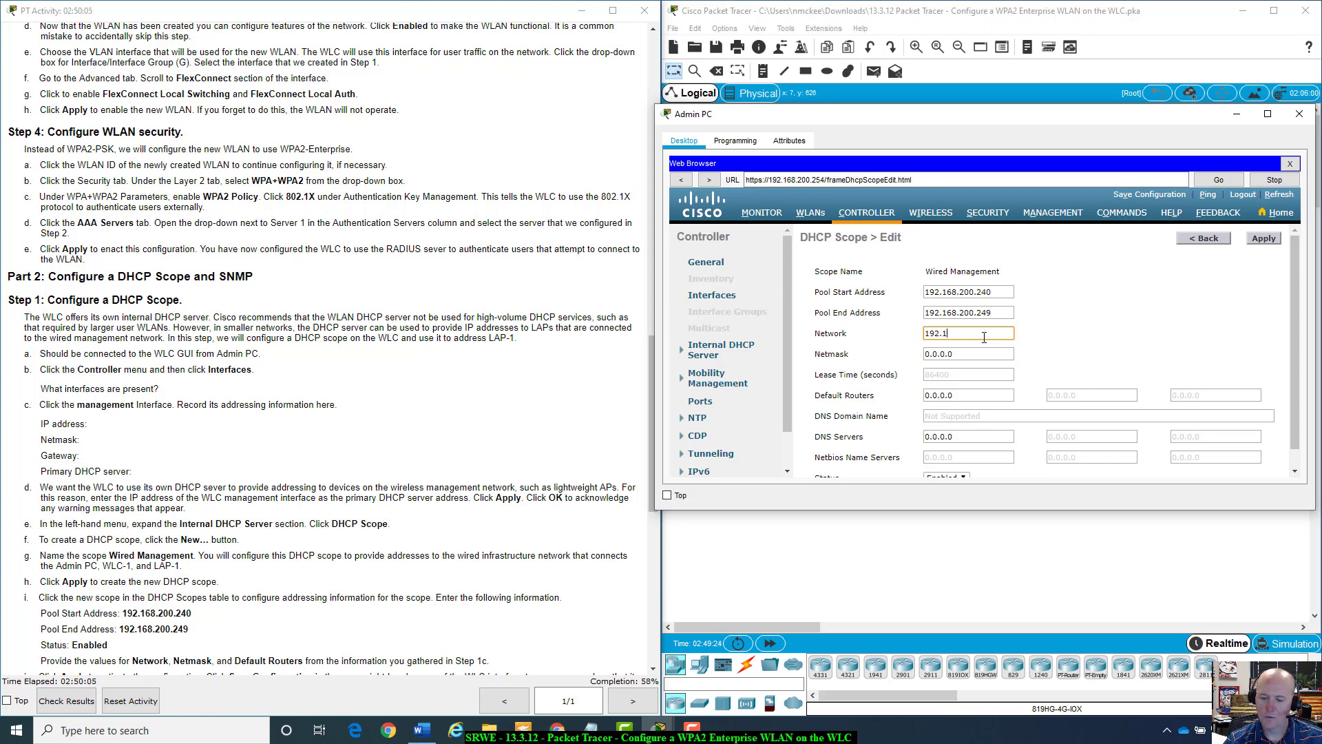
type("68.200")
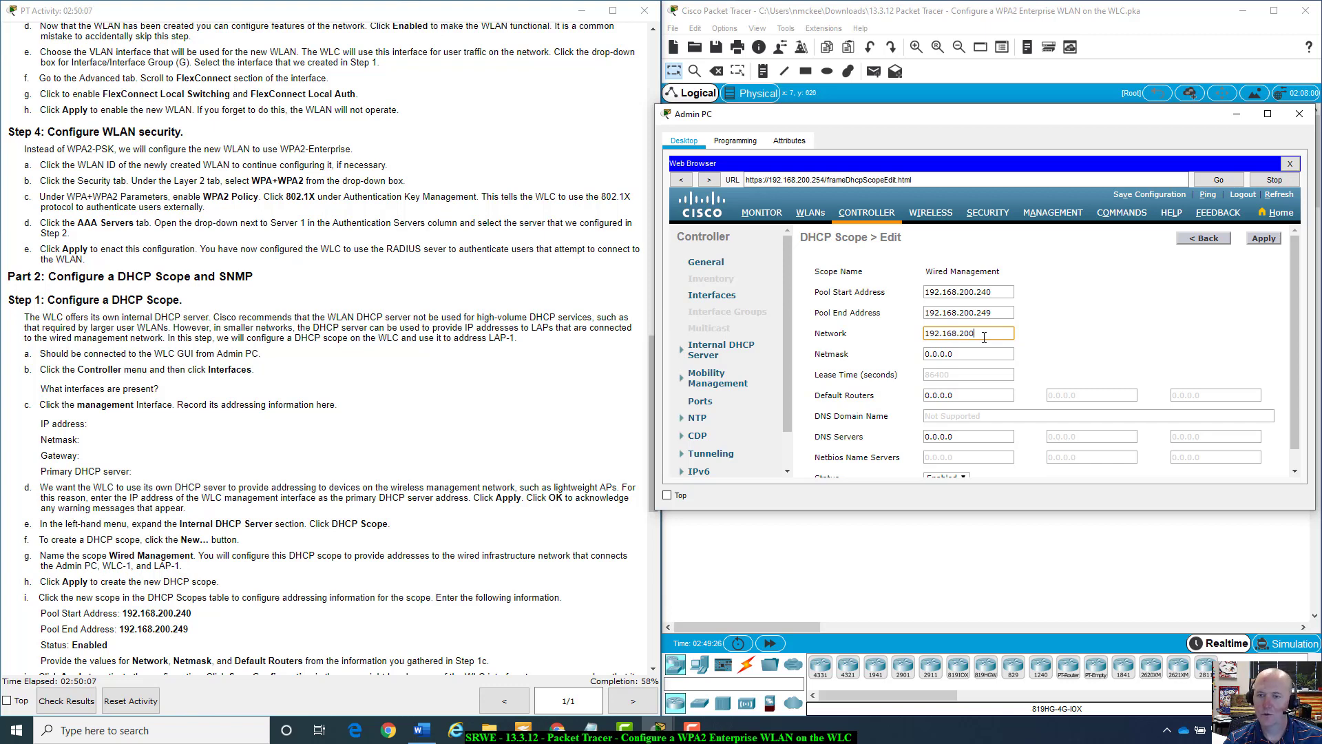
type(".0")
key("Tab")
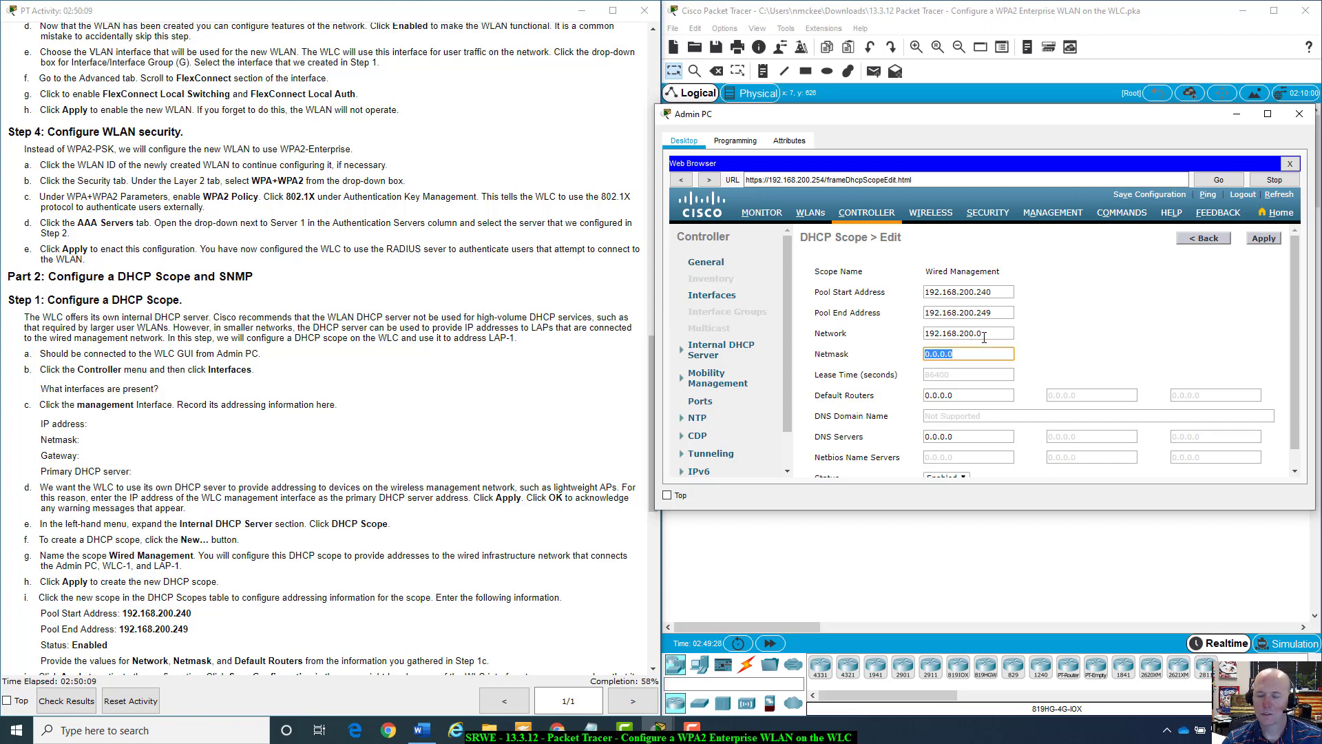
type("255.255.")
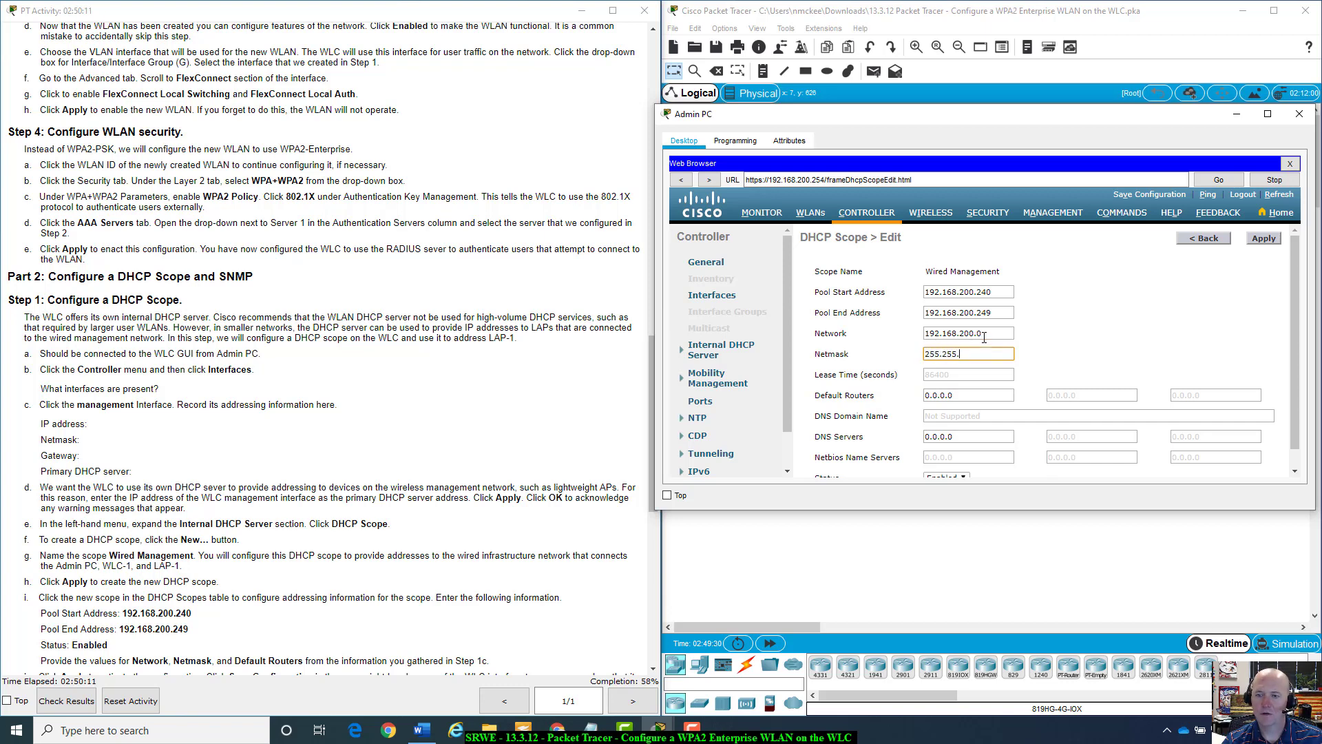
type("255.0")
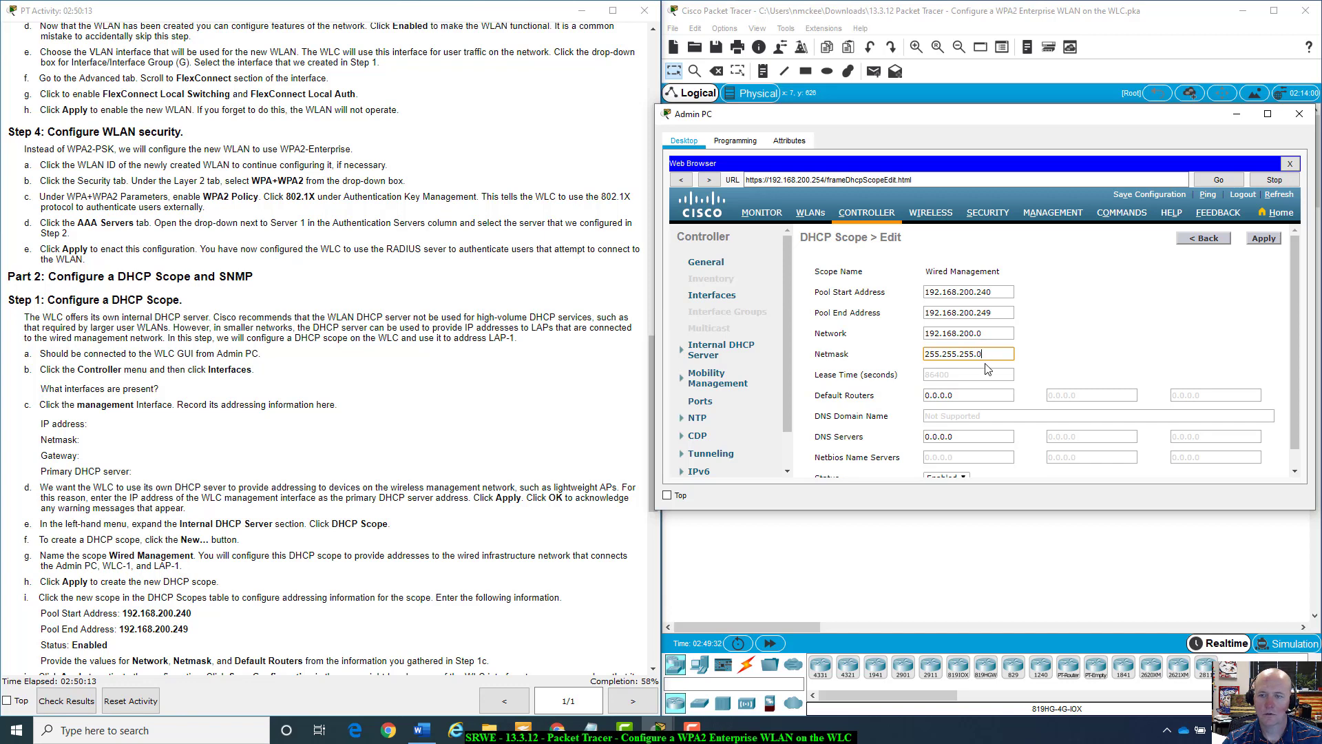
left_click(1045, 350)
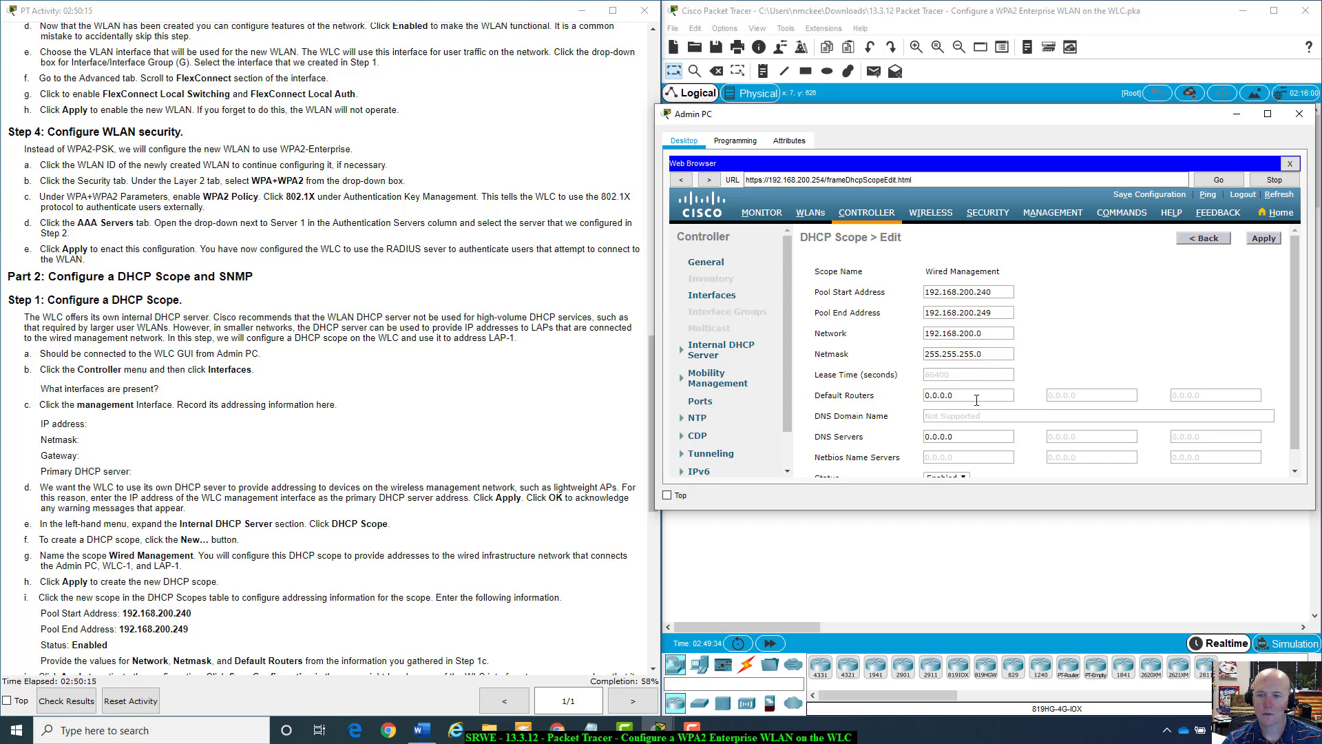
left_click(976, 398)
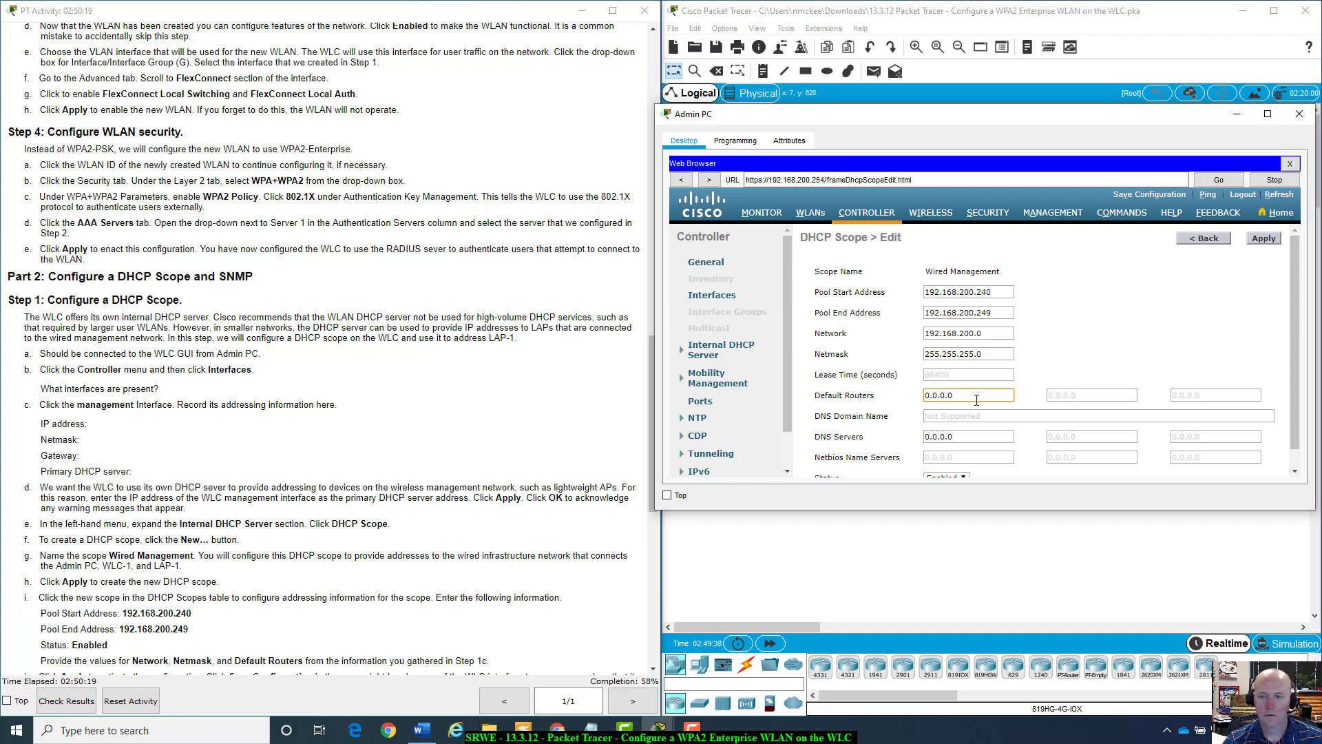
double_click(977, 400)
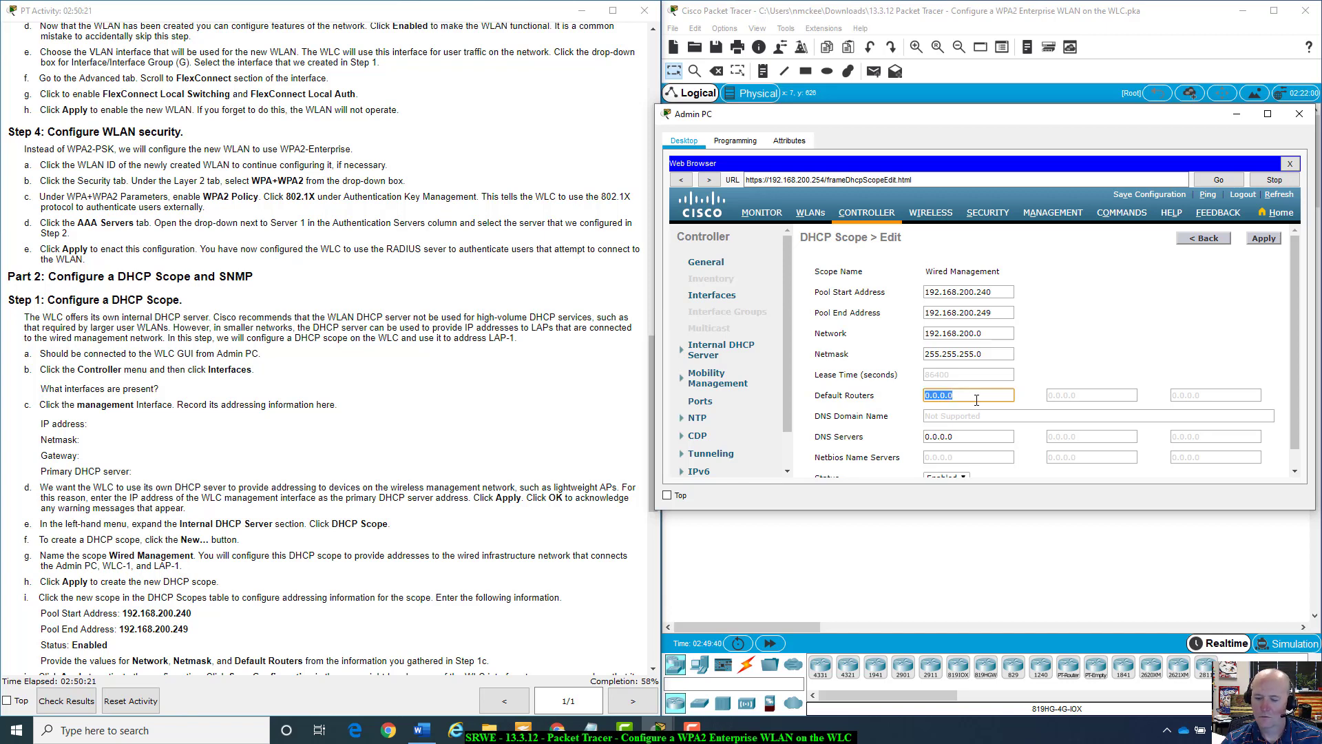
type("192.168.200")
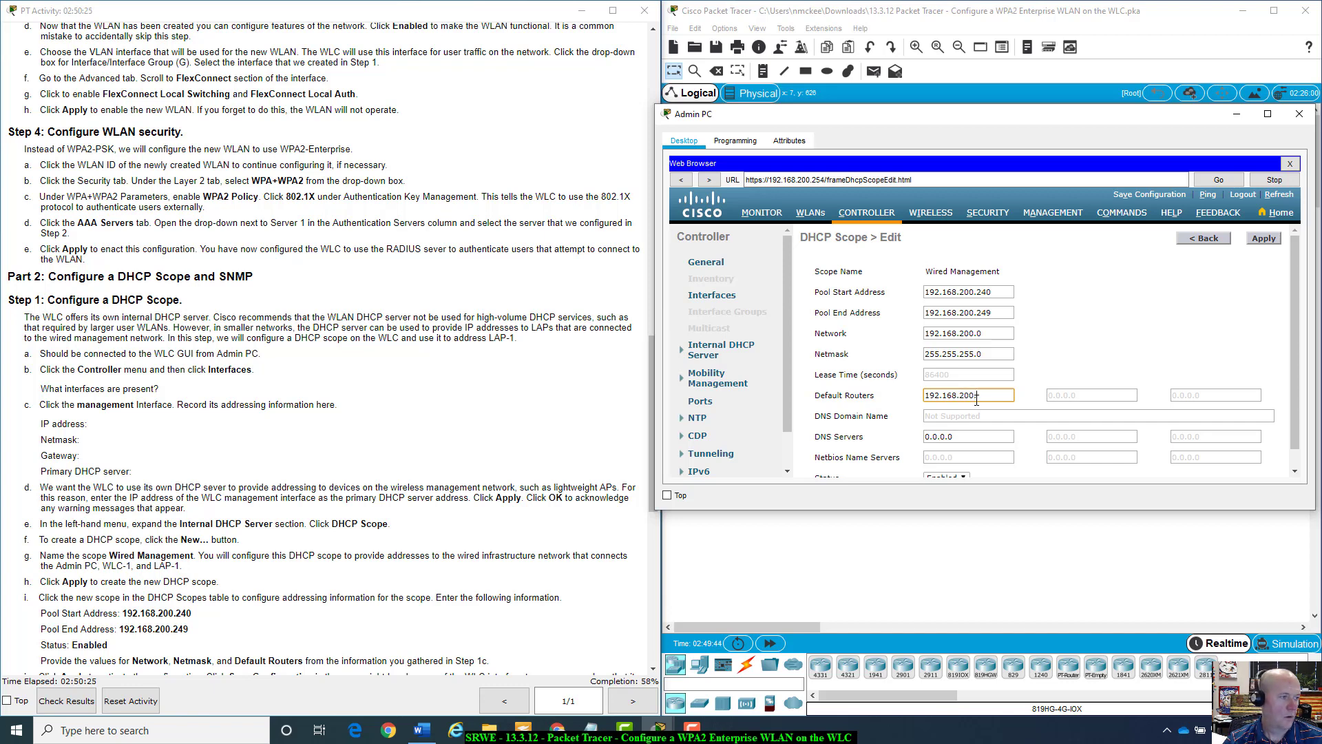
type(".1")
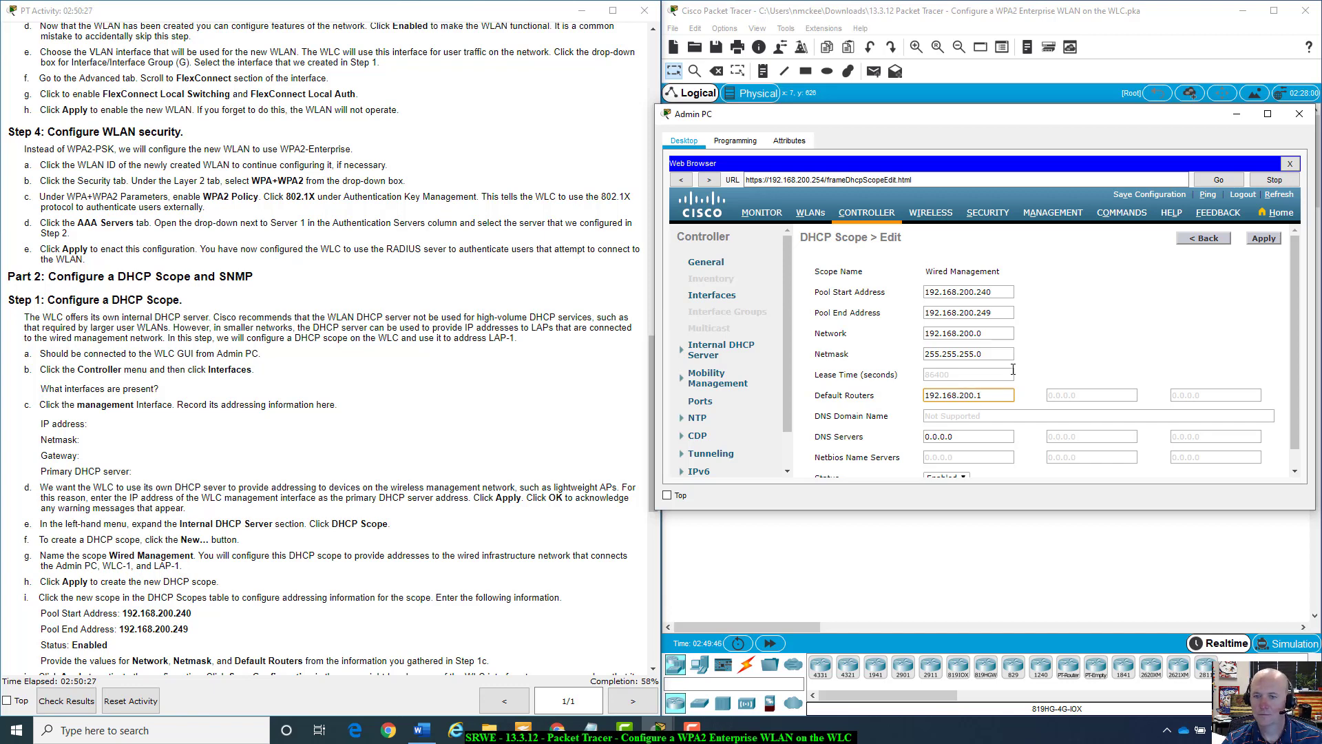
key("Tab")
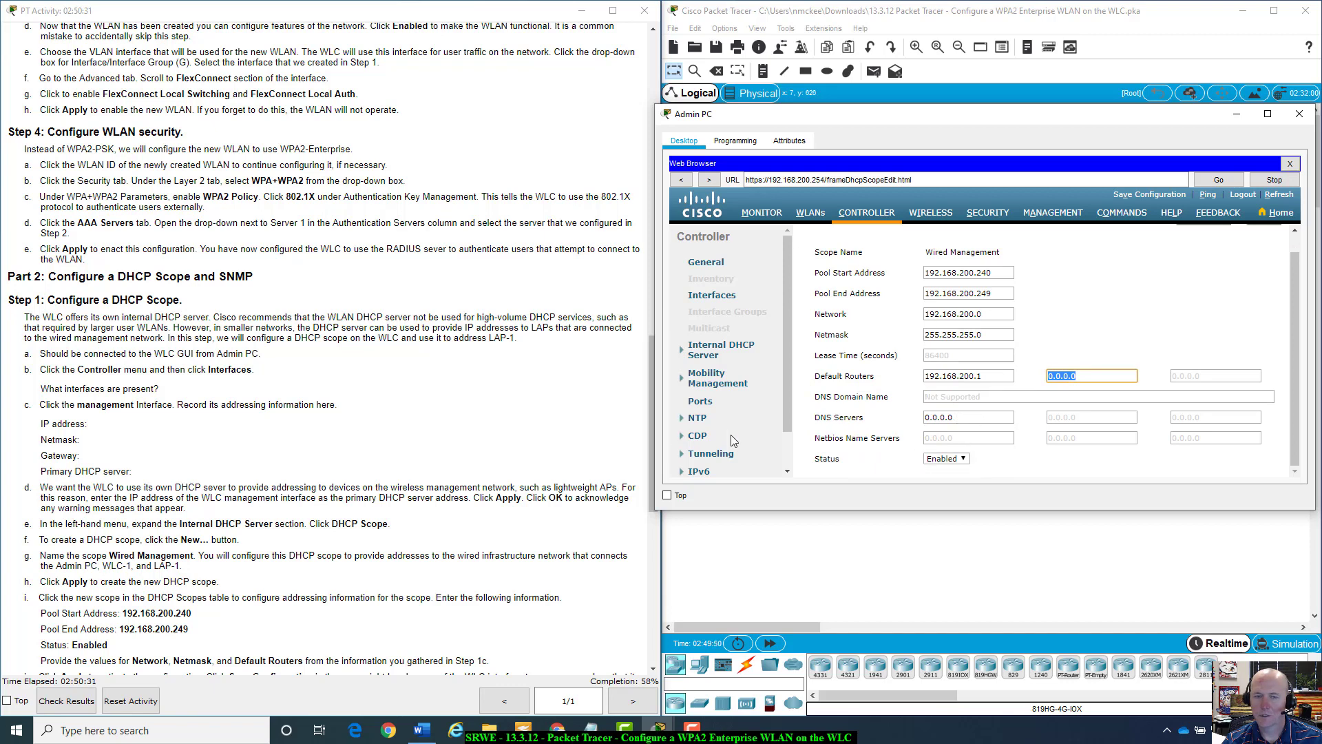
left_click(1044, 393)
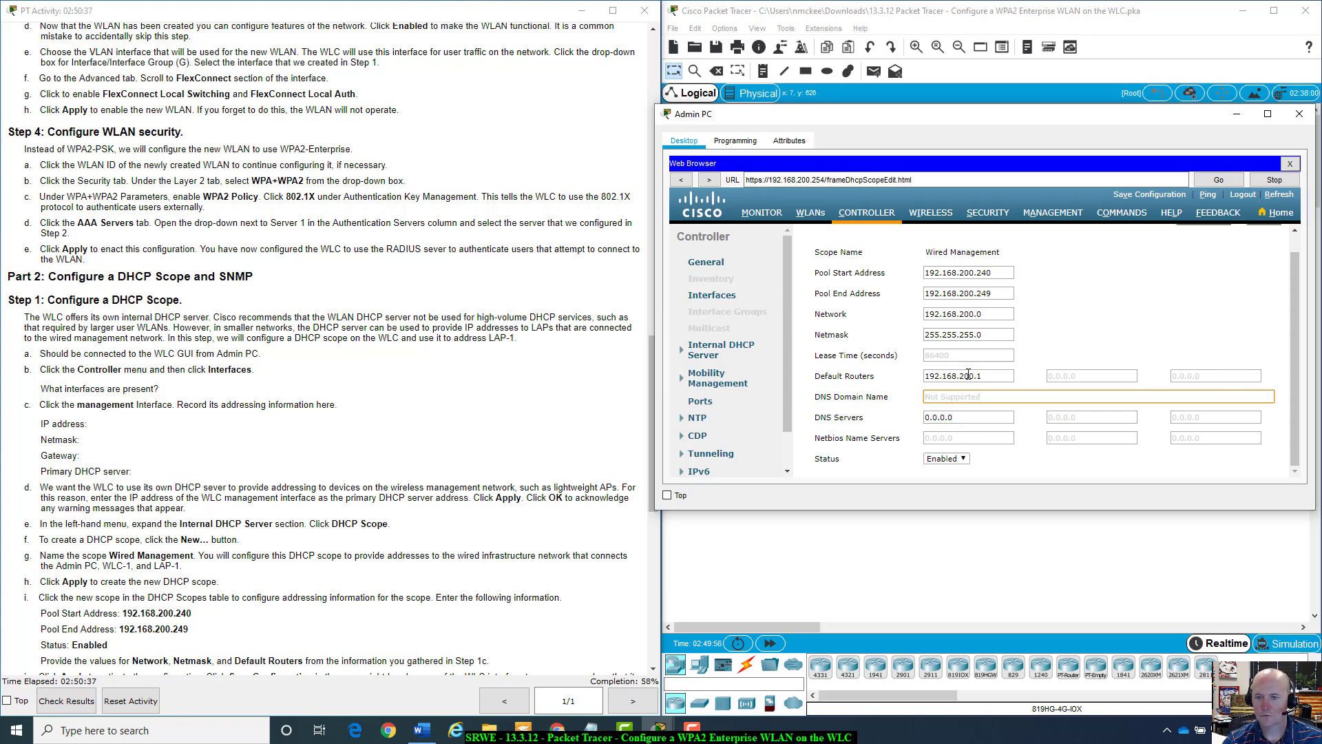
scroll(969, 375, "up", 1)
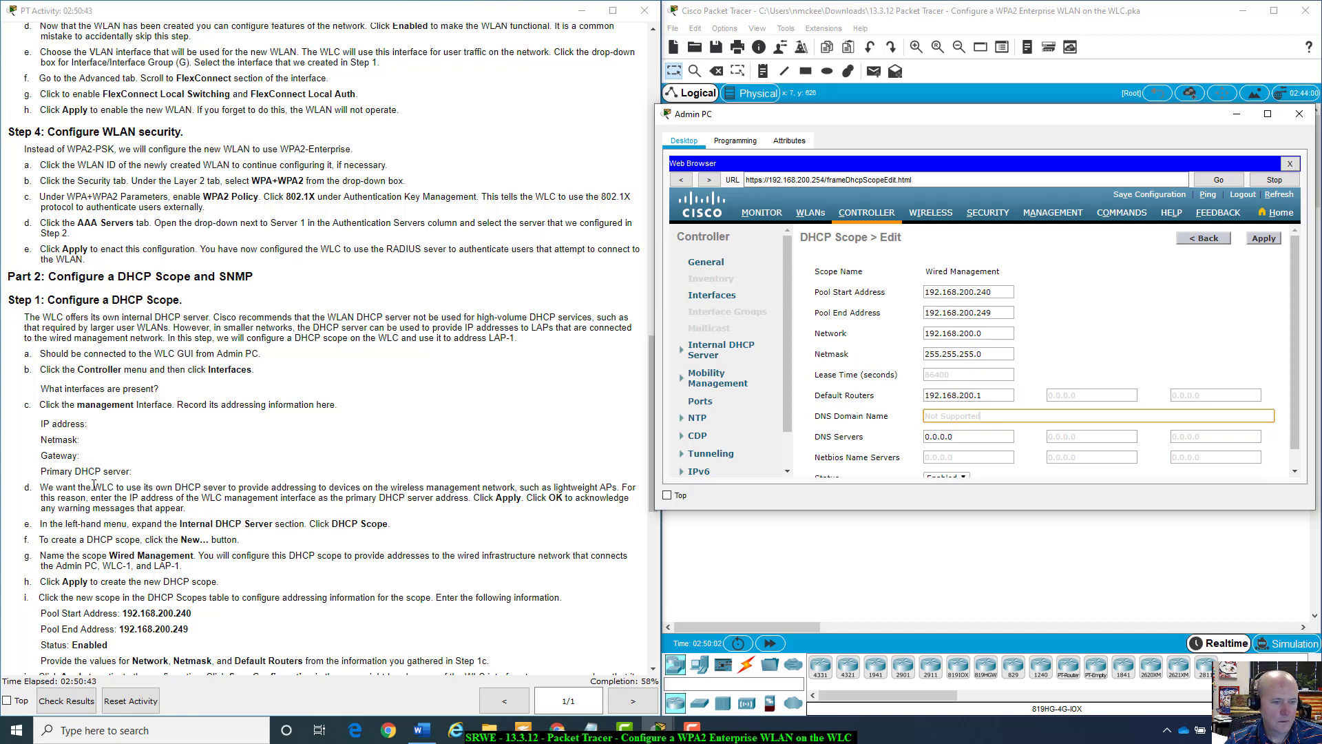
scroll(166, 490, "down", 5)
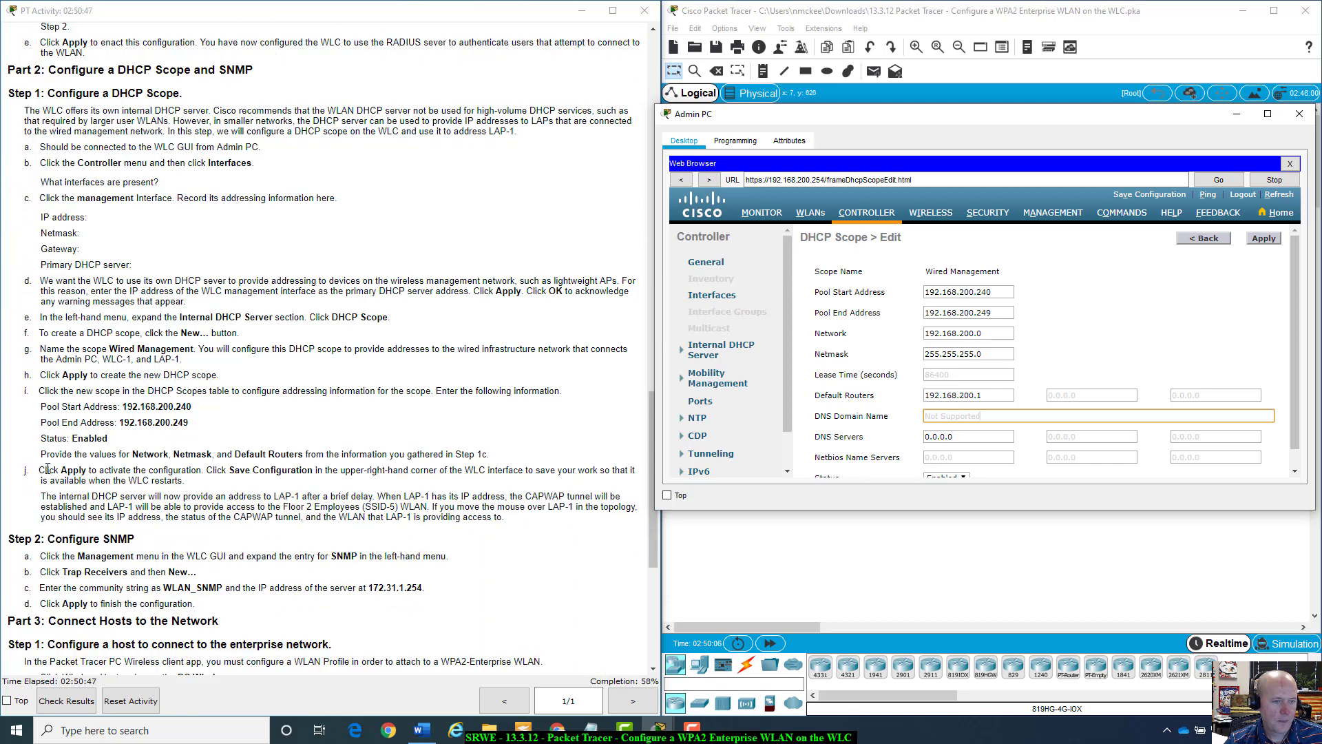
left_click_drag(41, 455, 484, 454)
left_click(511, 458)
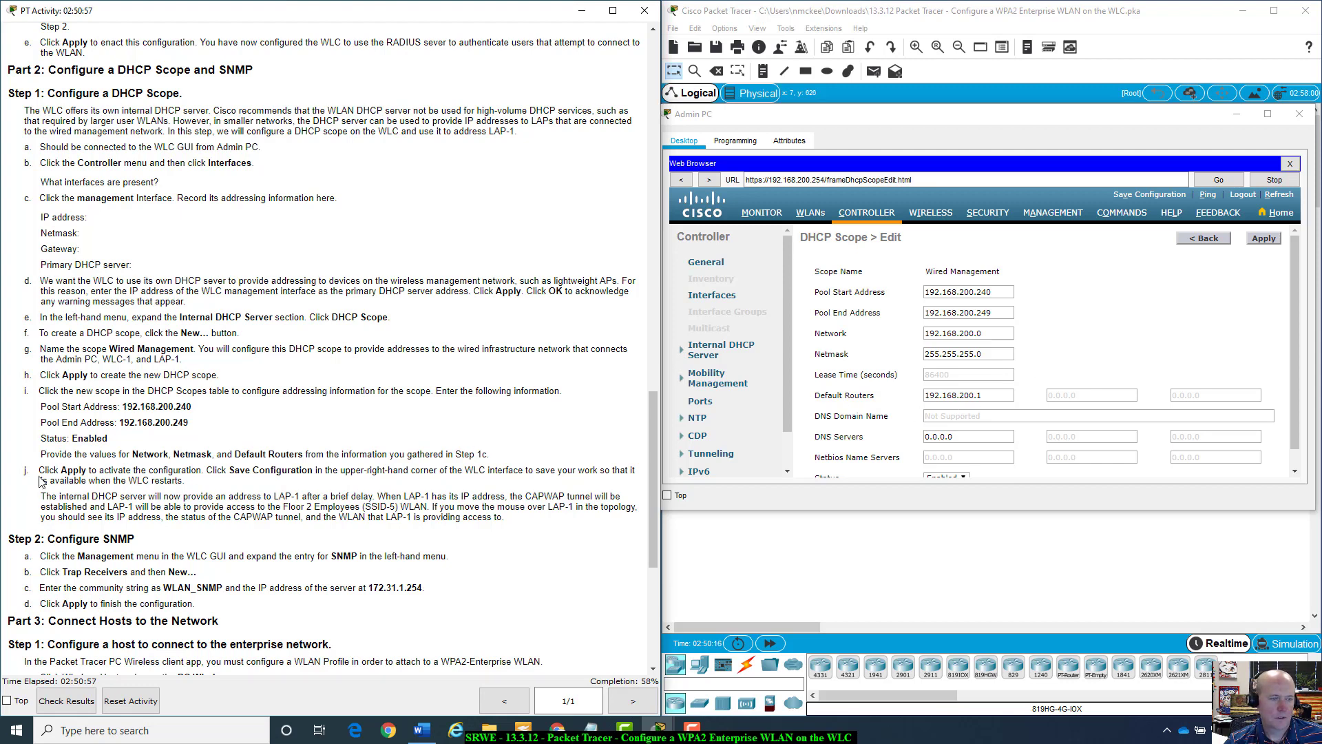
Apply the Wired Management scope and save the controller configuration, confirming both prompts.
left_click(1264, 241)
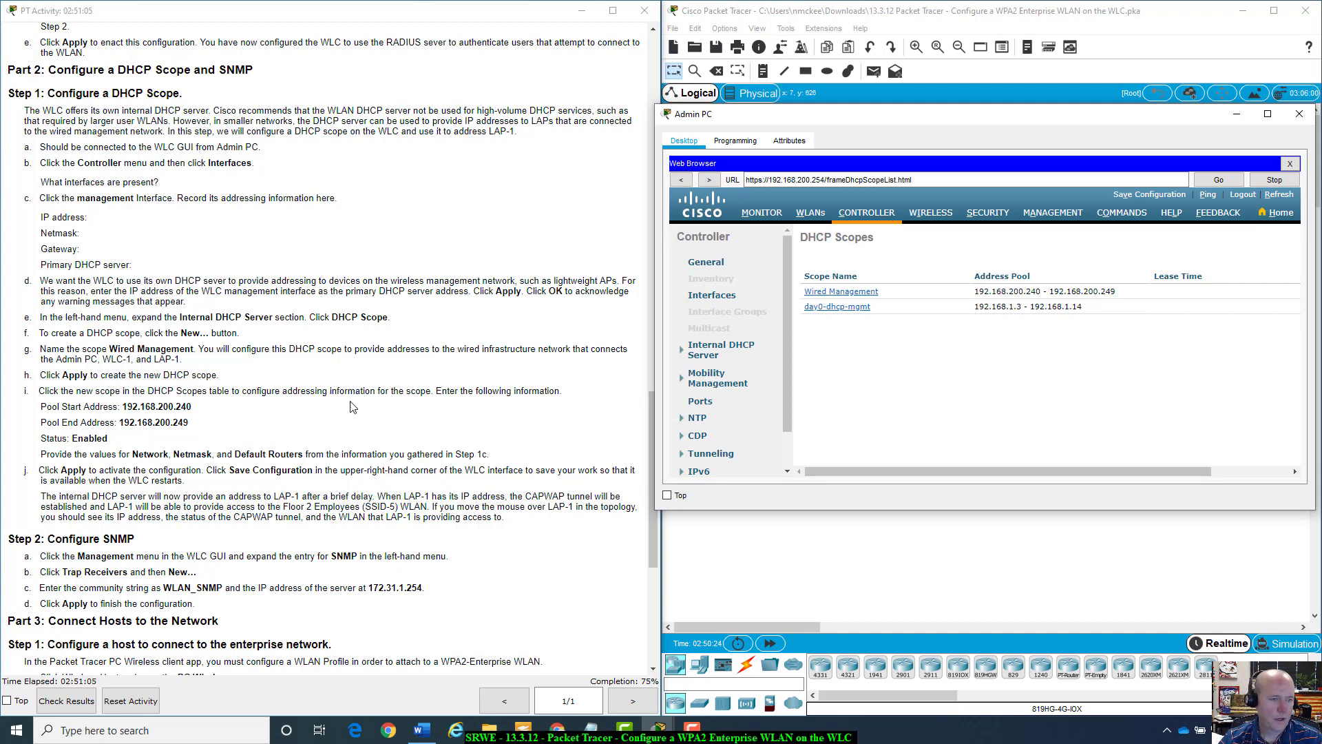
scroll(61, 455, "down", 2)
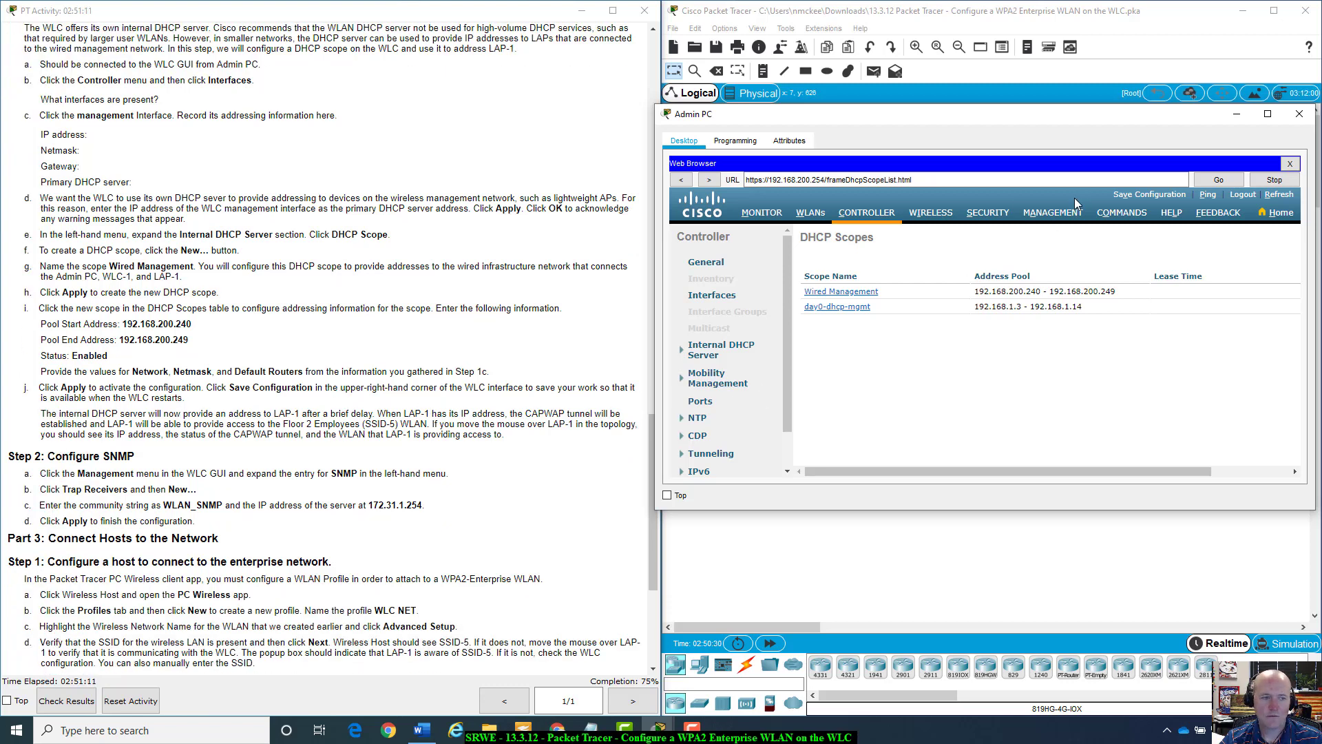
left_click(1163, 196)
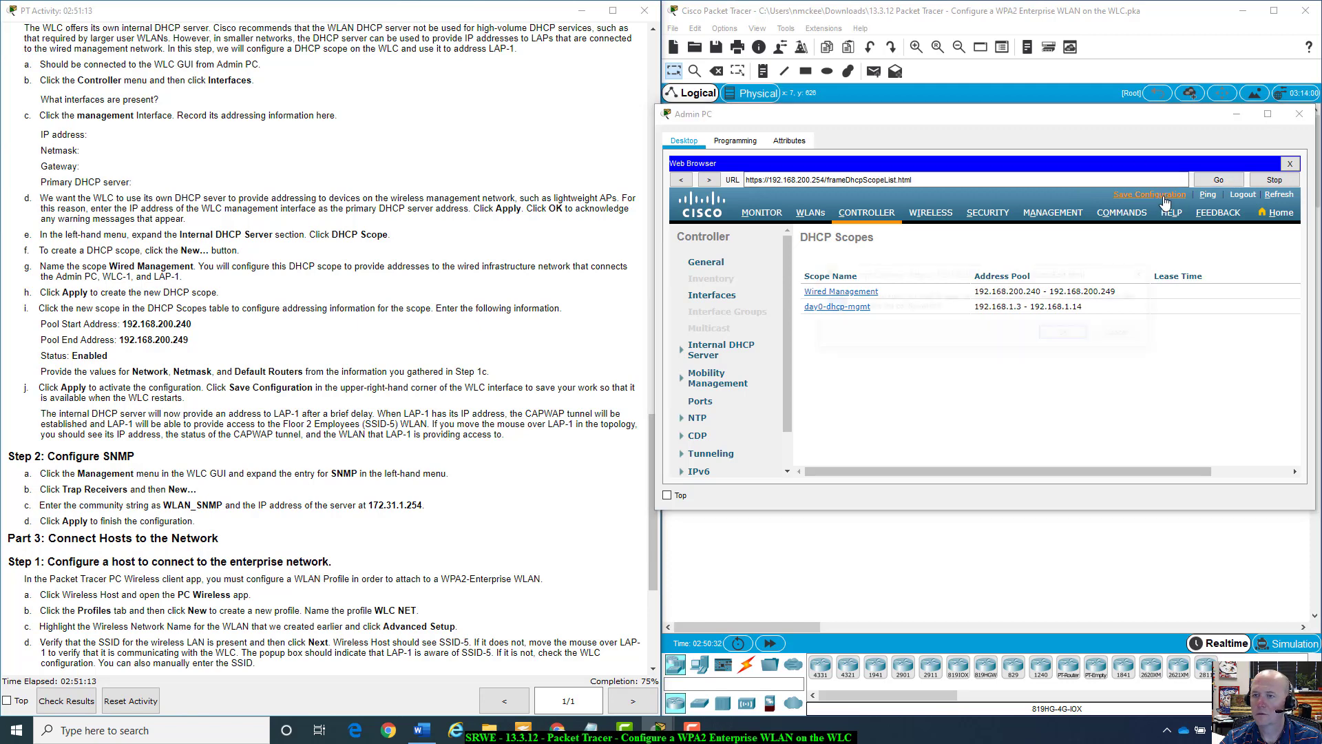
left_click(1074, 334)
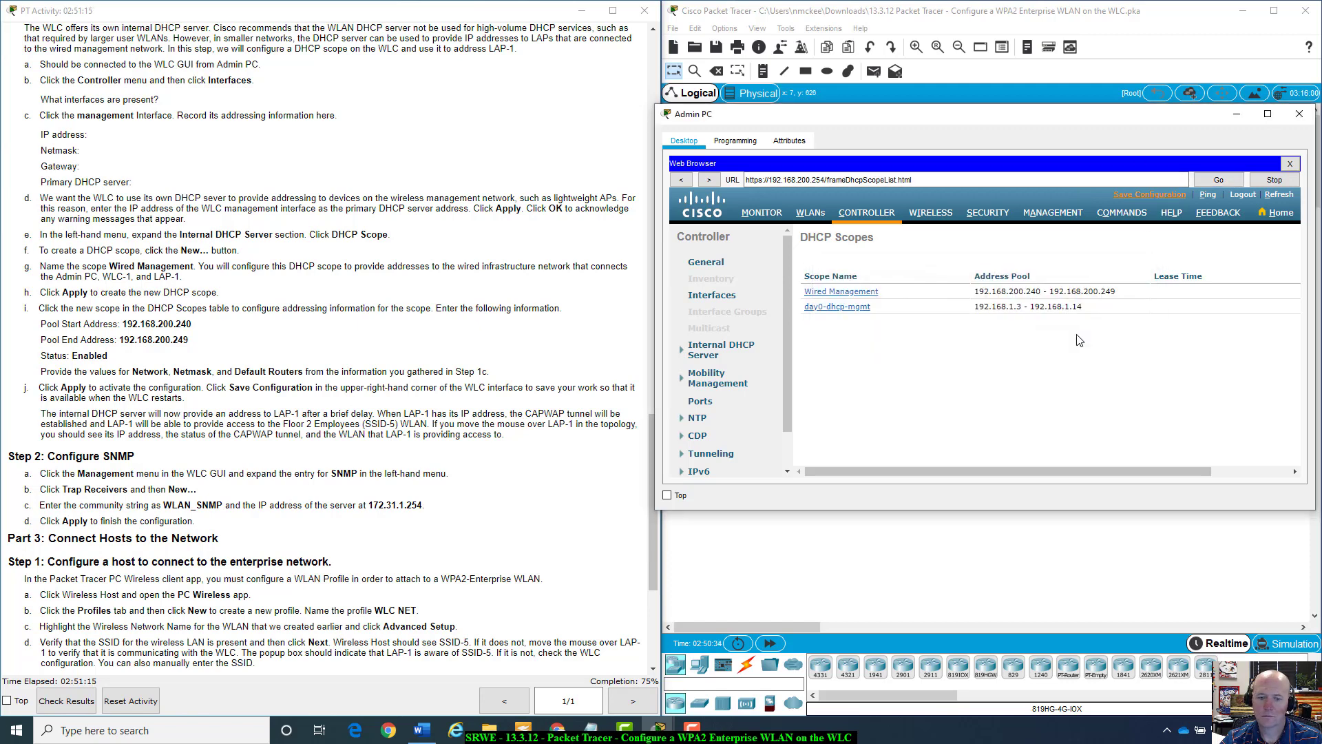
left_click(1074, 334)
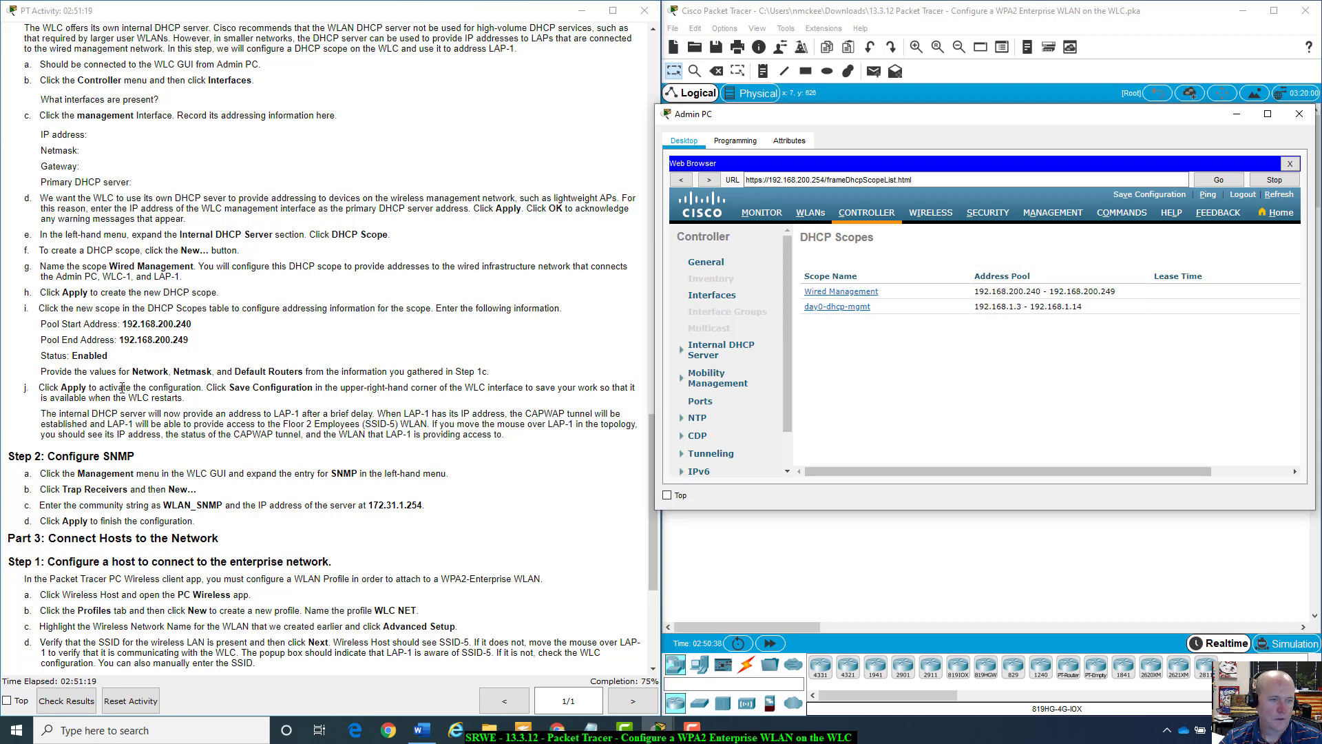
scroll(110, 396, "down", 1)
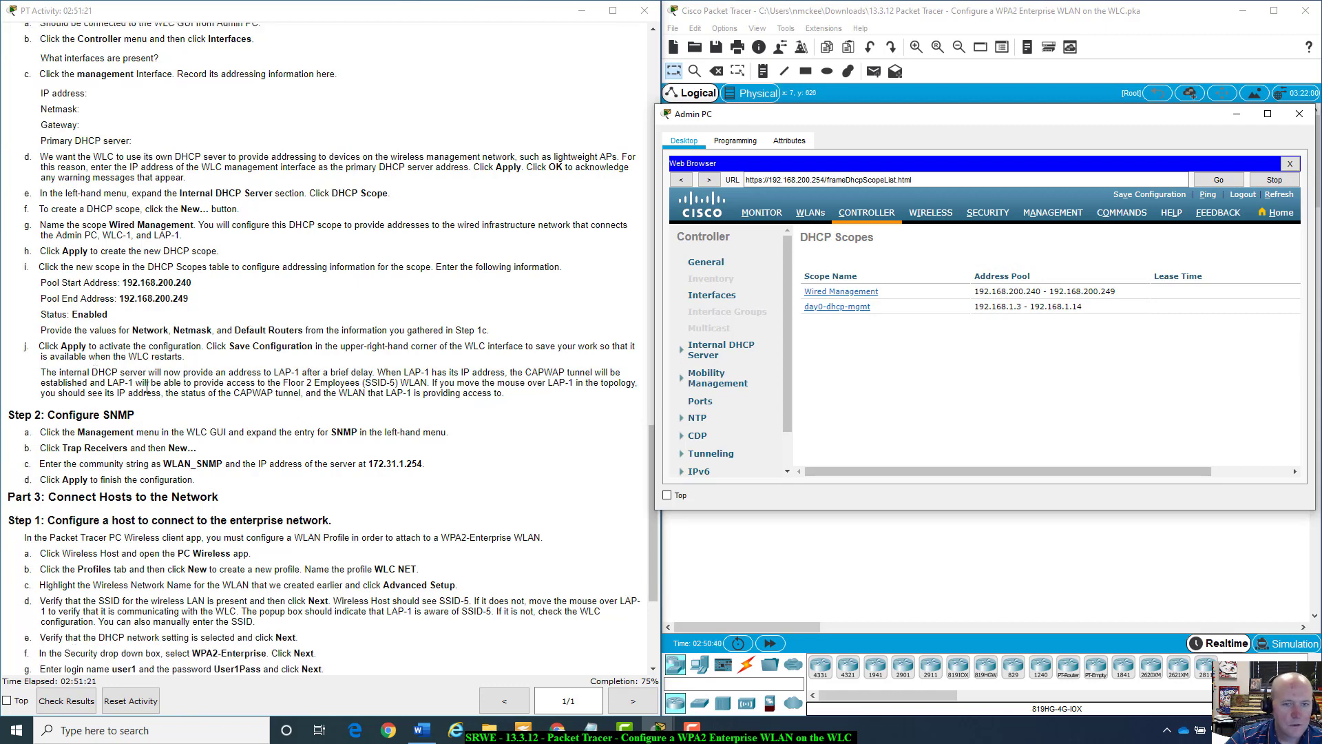
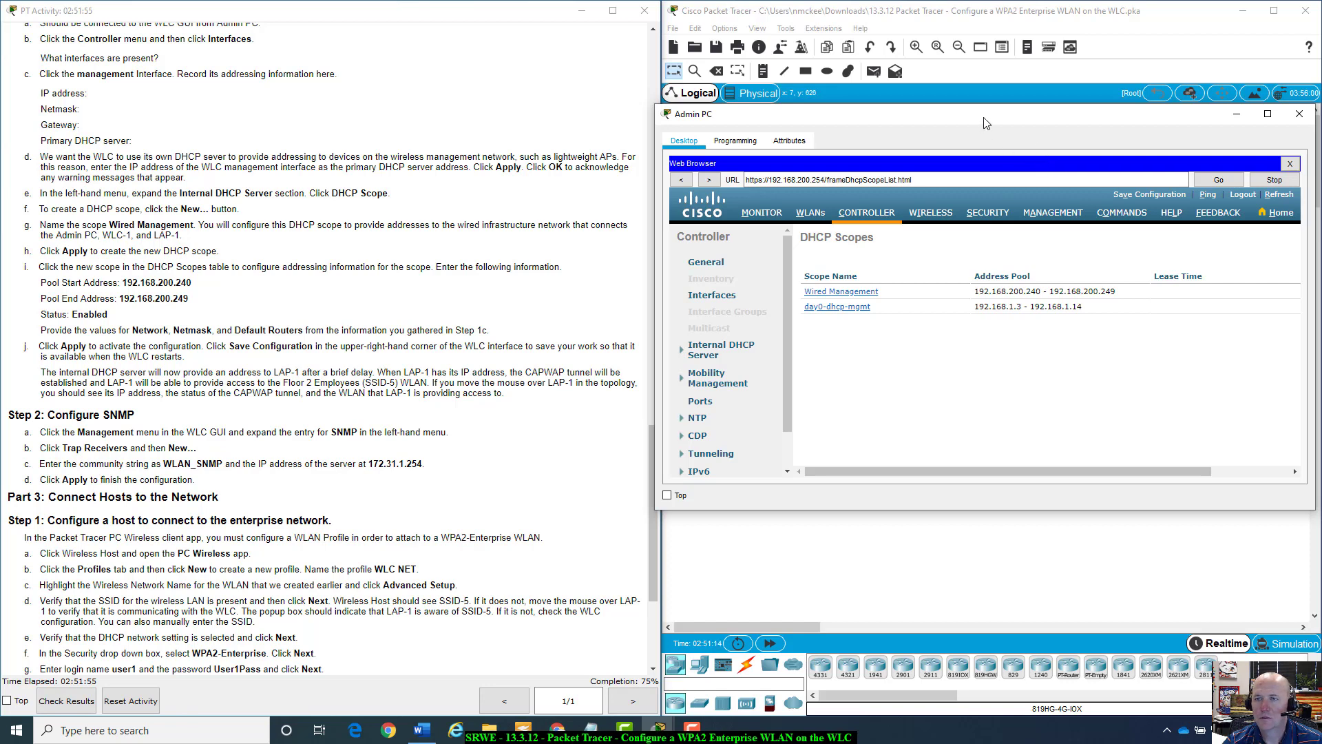
Rearrange the Admin PC browser and topology windows to reach the WLC web GUI.
left_click_drag(986, 123, 1014, 431)
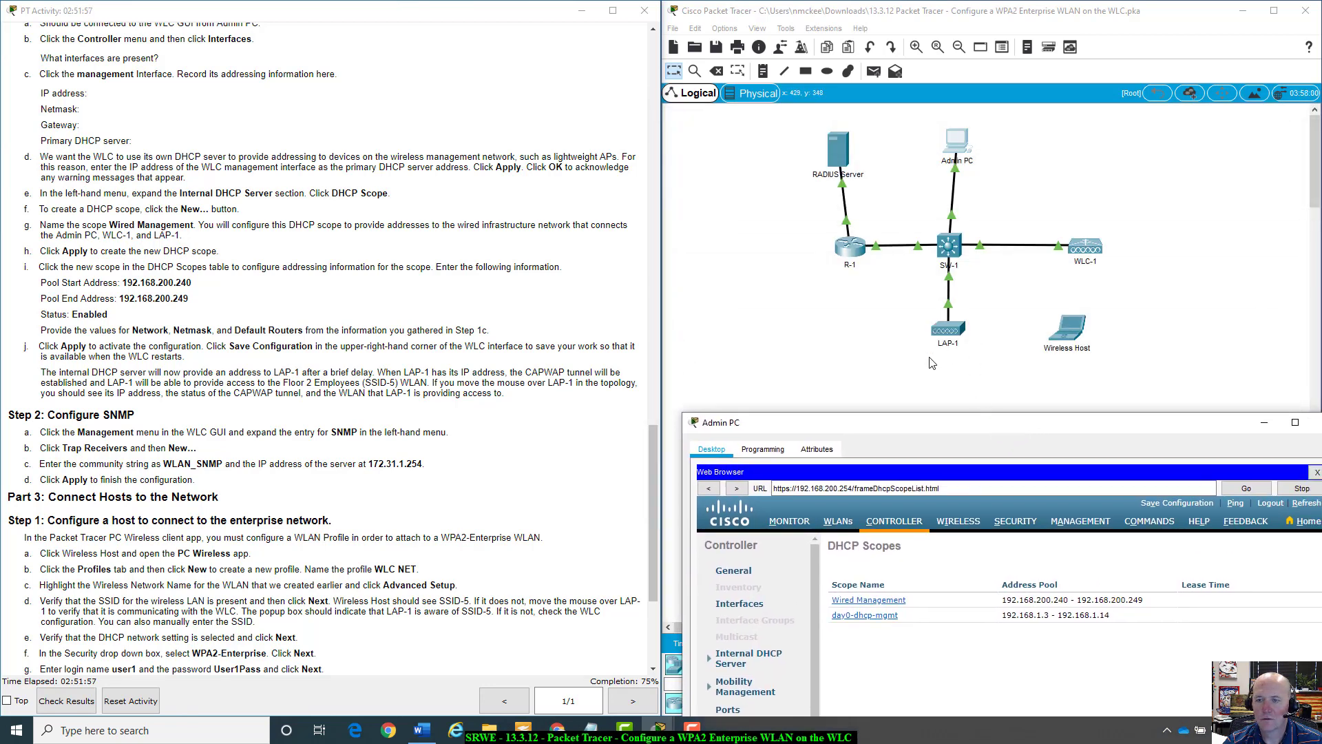
left_click(931, 363)
mouse_move(950, 326)
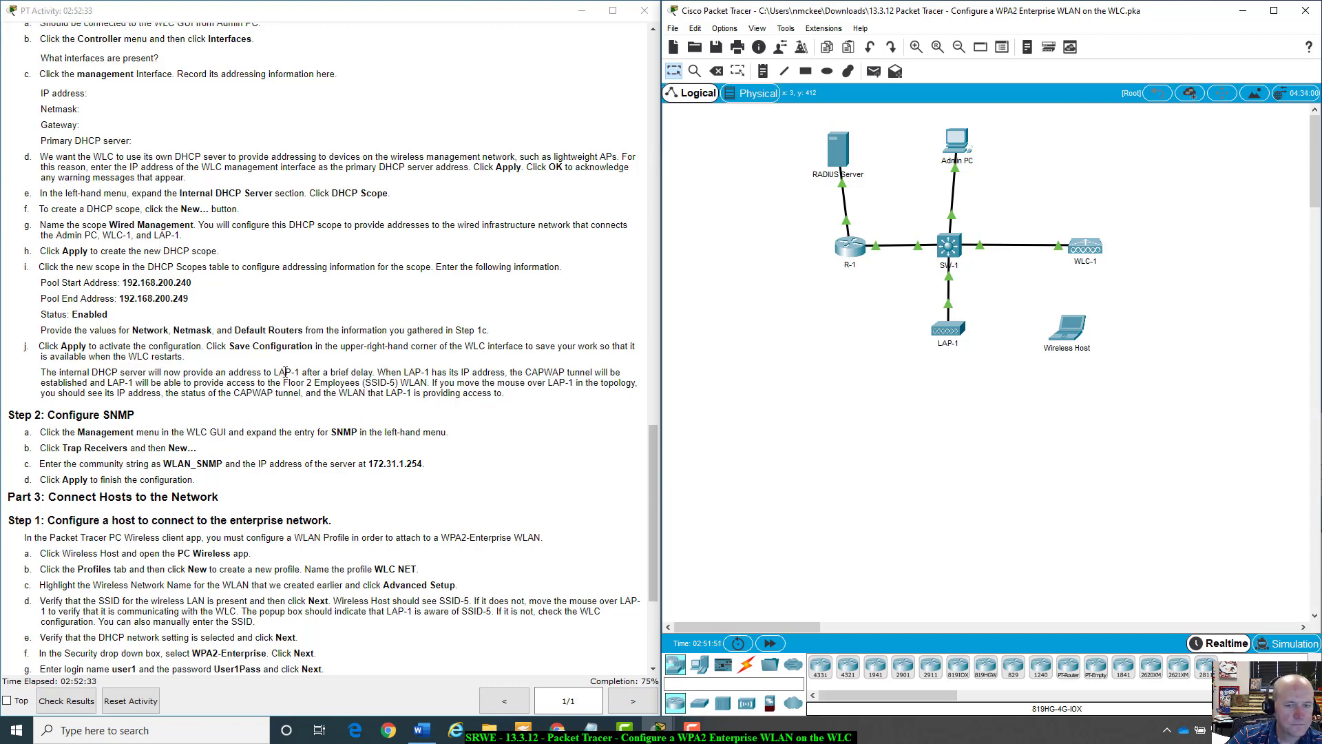
scroll(293, 373, "down", 3)
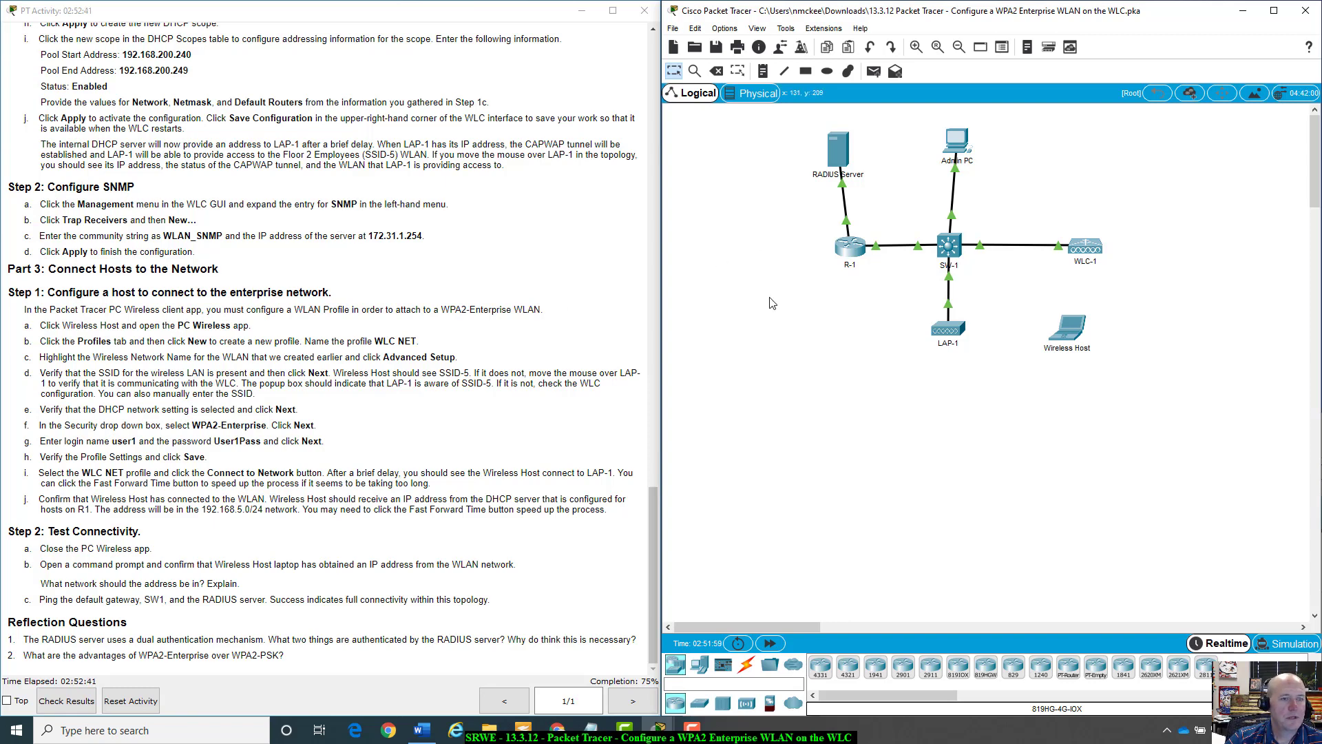
left_click(1086, 252)
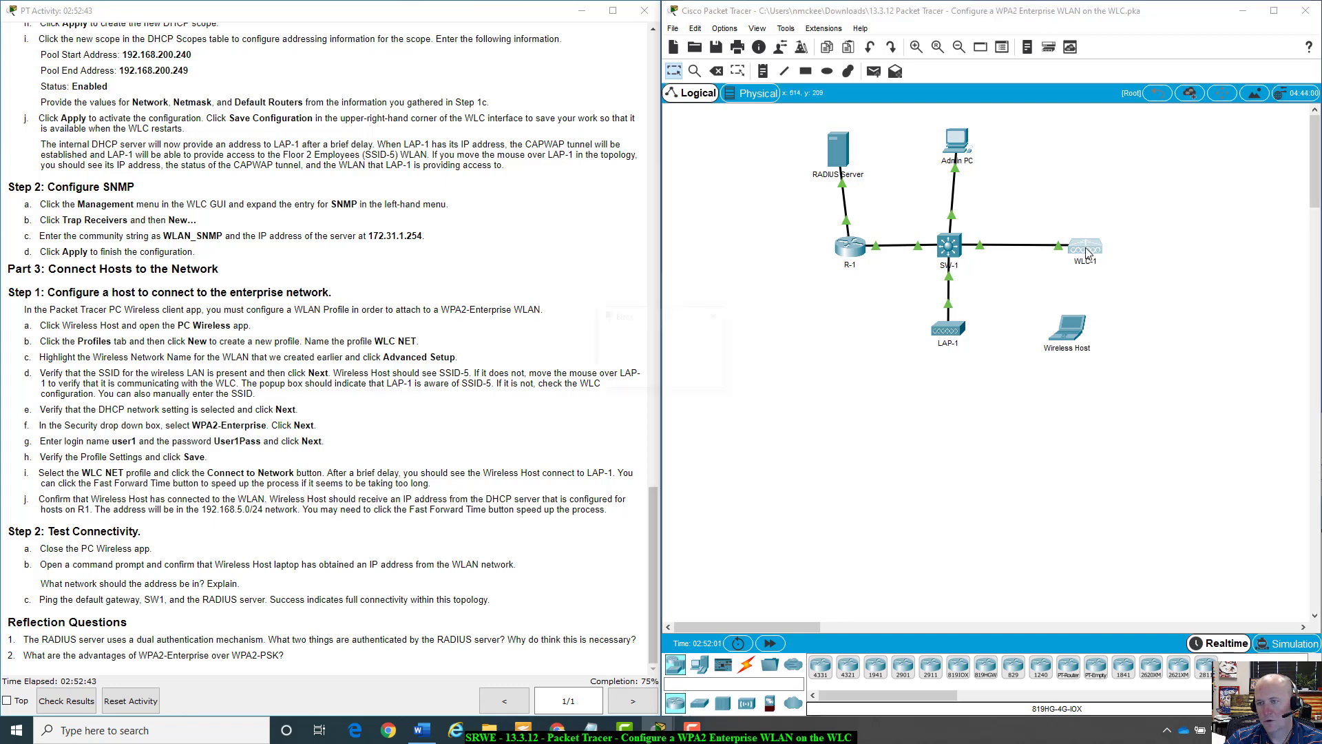
left_click(693, 375)
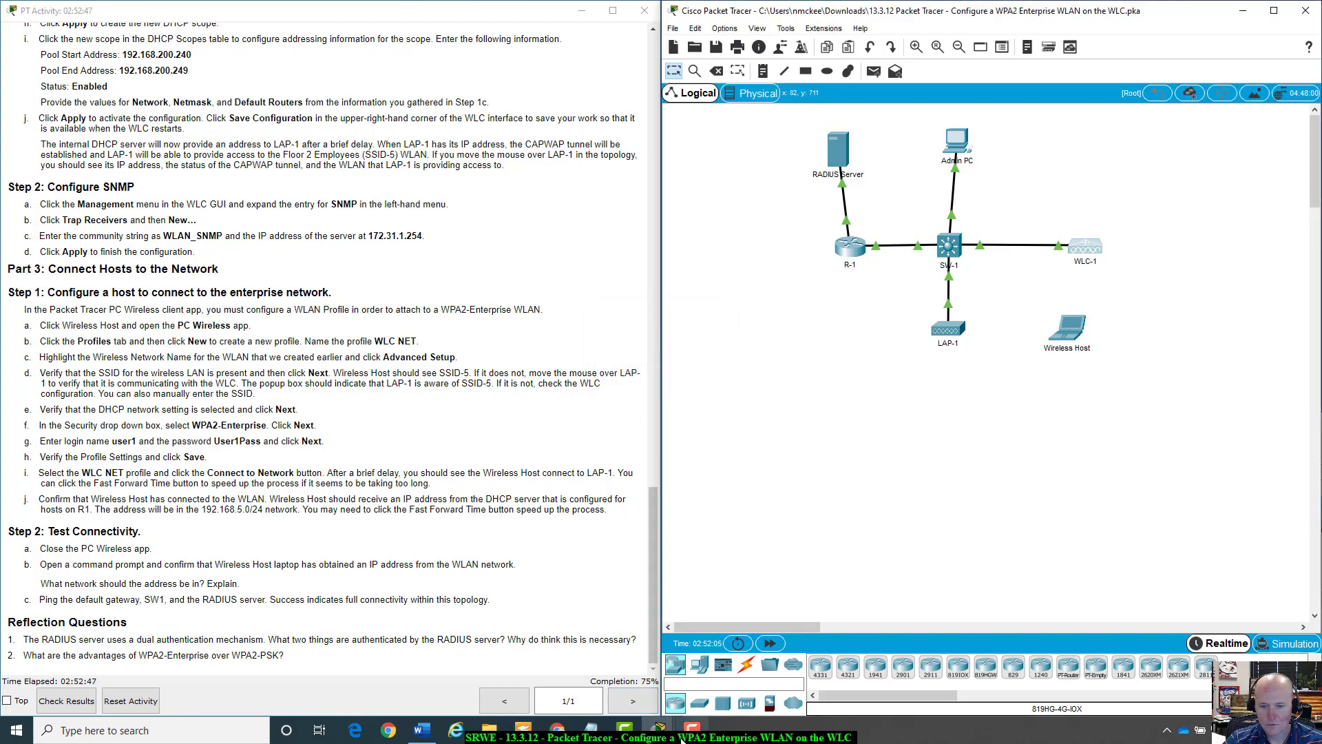
mouse_move(659, 736)
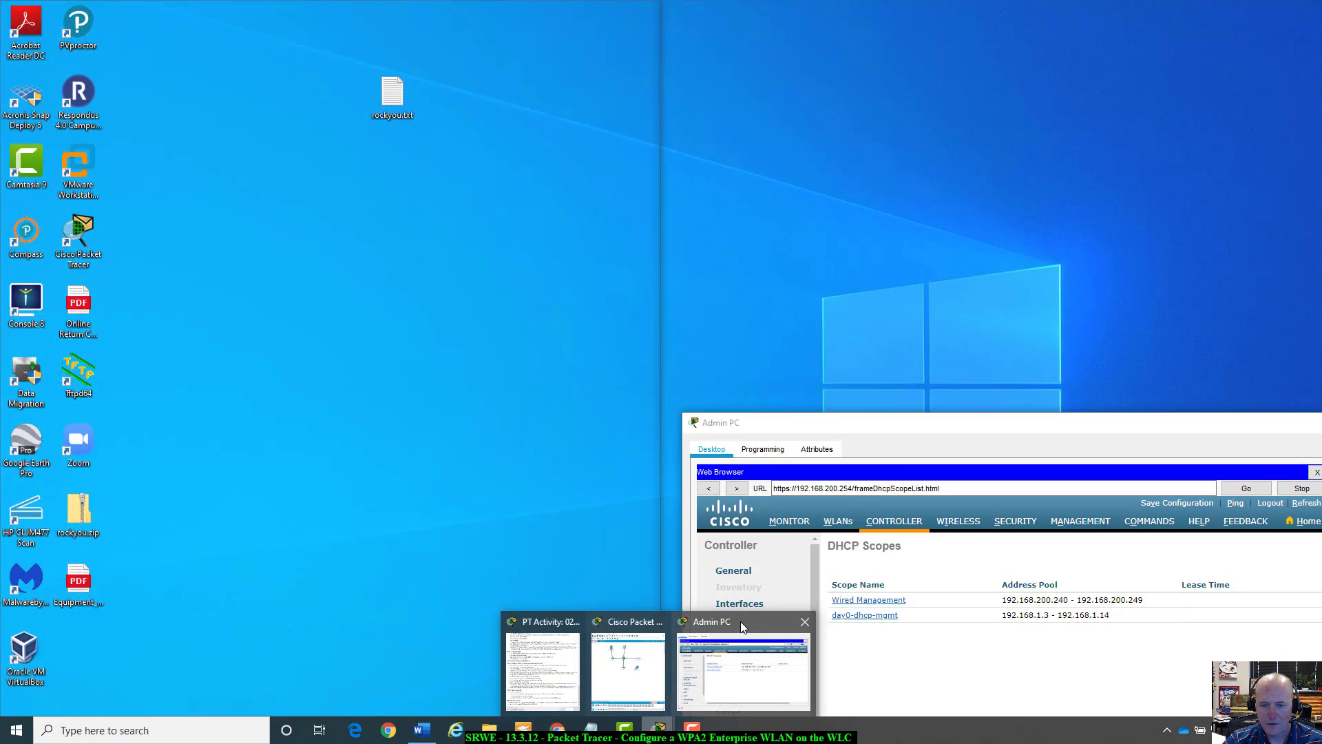
left_click(741, 621)
left_click_drag(888, 437, 873, 147)
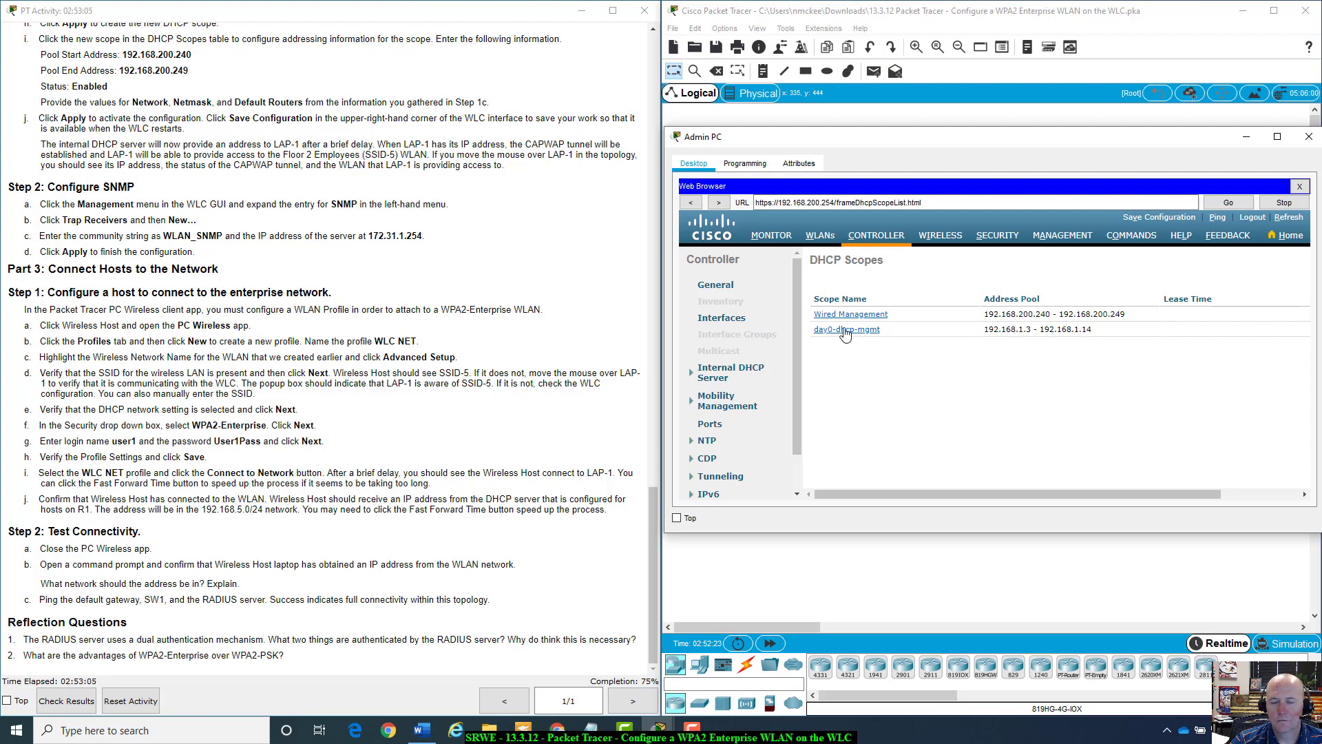
left_click_drag(1114, 139, 528, 275)
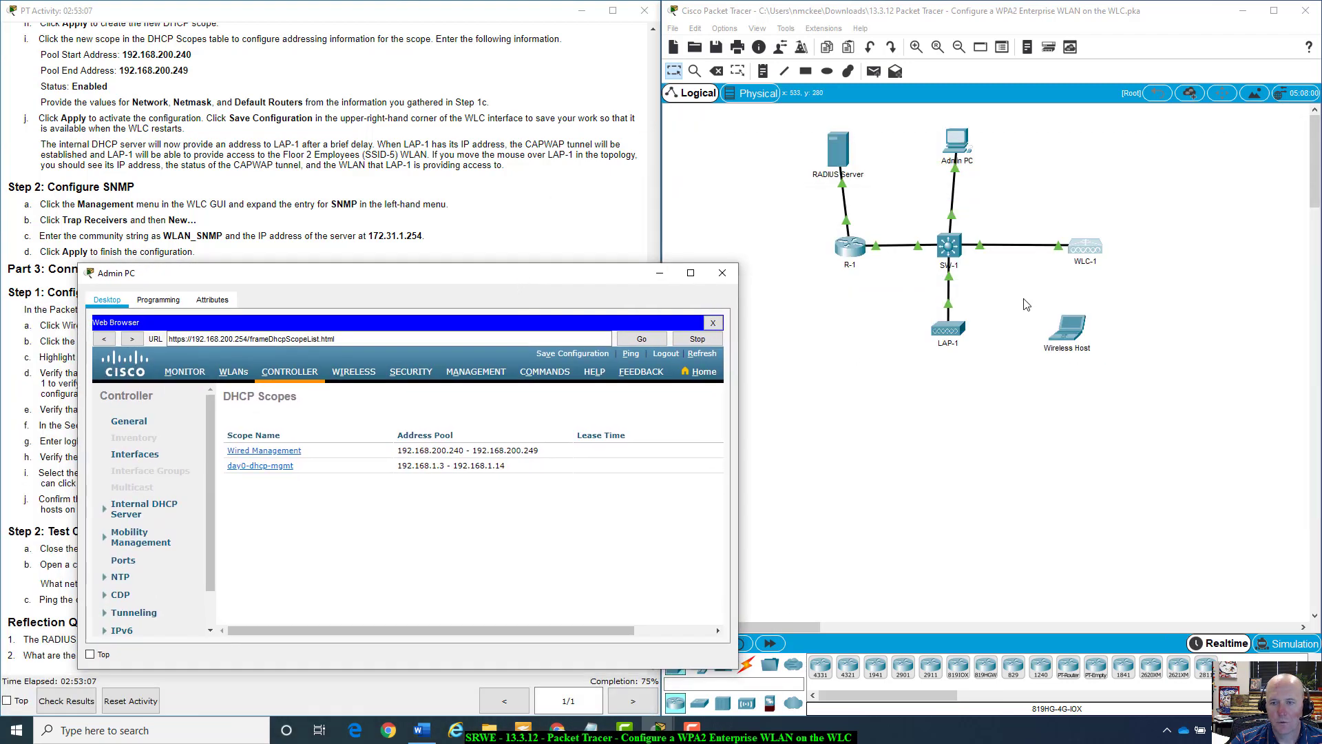
left_click(985, 410)
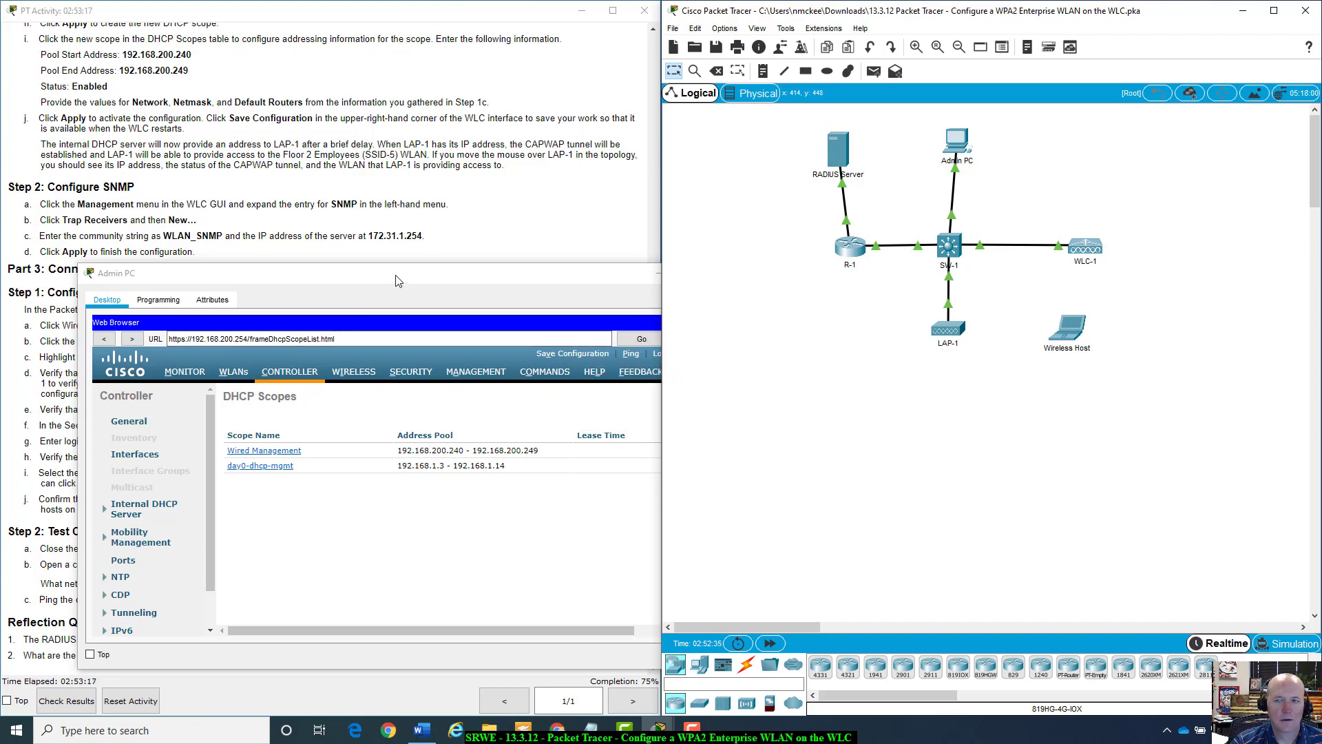
left_click_drag(414, 267, 1000, 279)
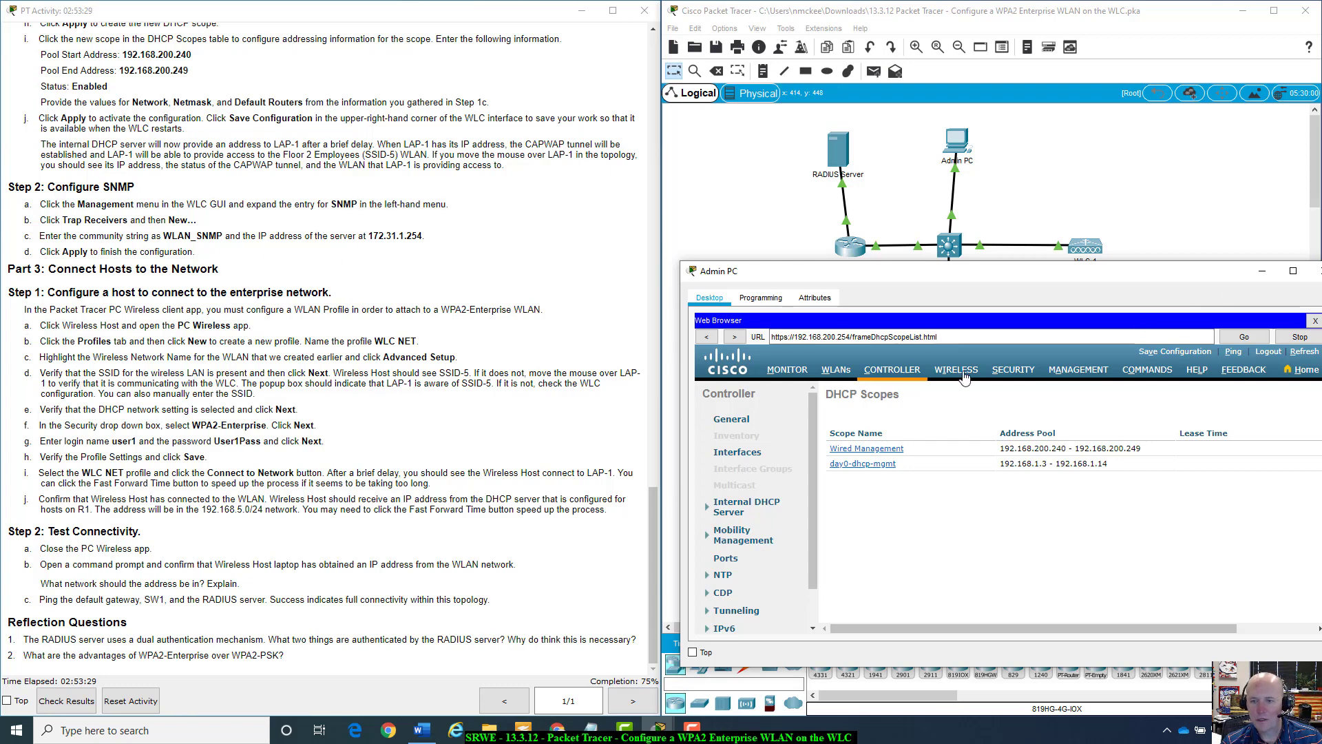
left_click_drag(964, 286, 967, 229)
Go to the WLC's SNMP Trap Receivers page under Management and start a new receiver.
left_click(1106, 317)
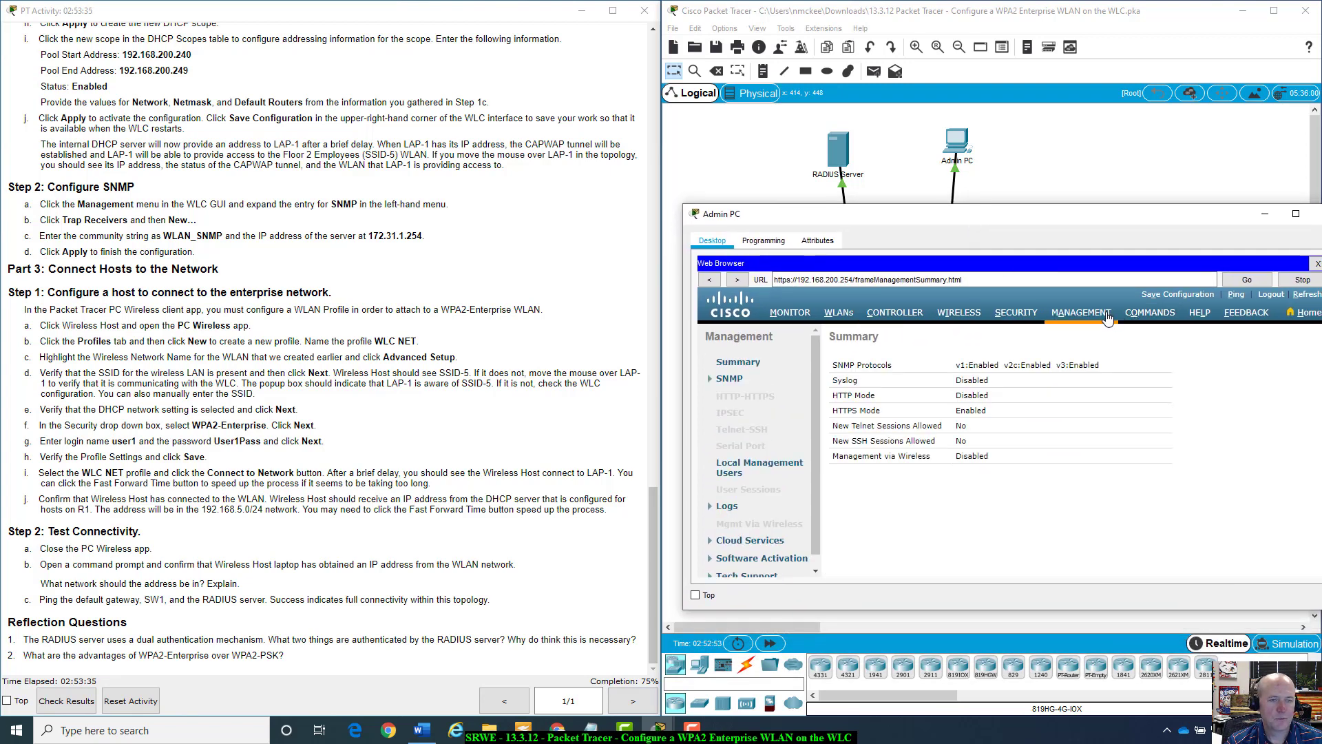
left_click(710, 378)
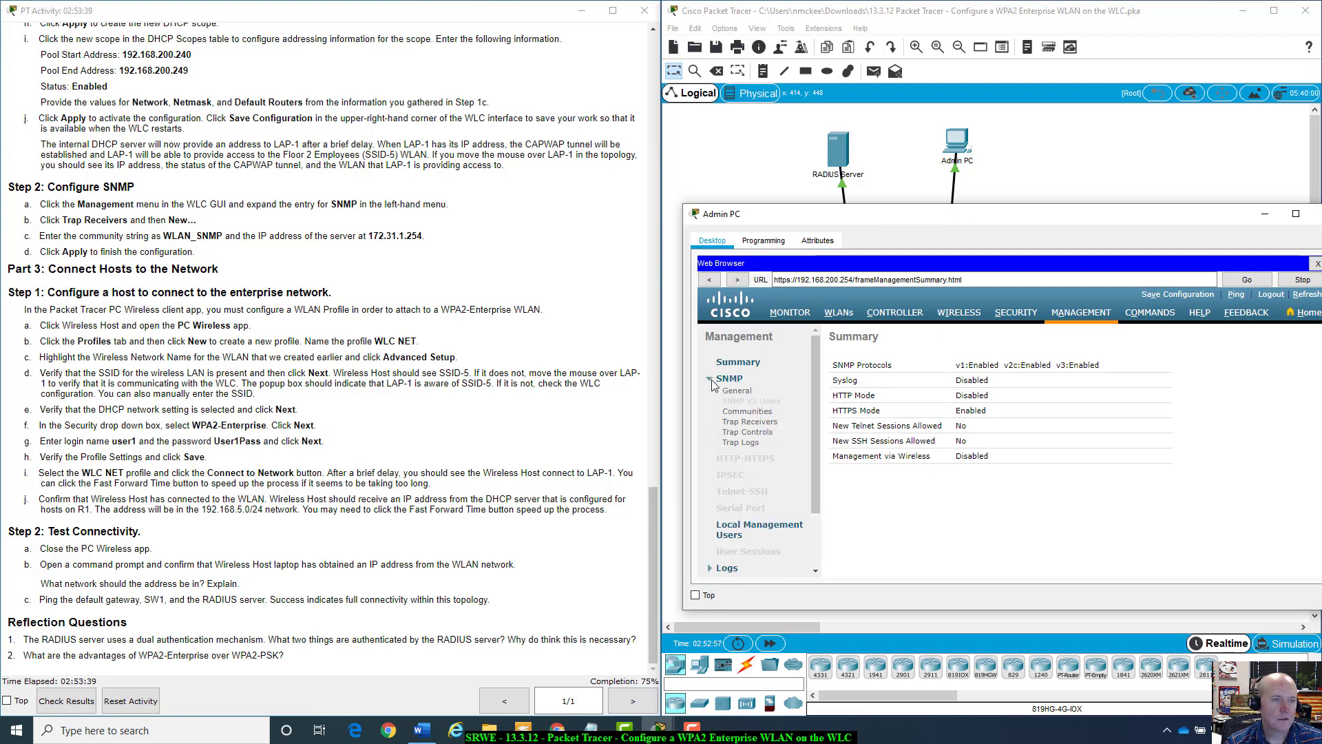
left_click(747, 424)
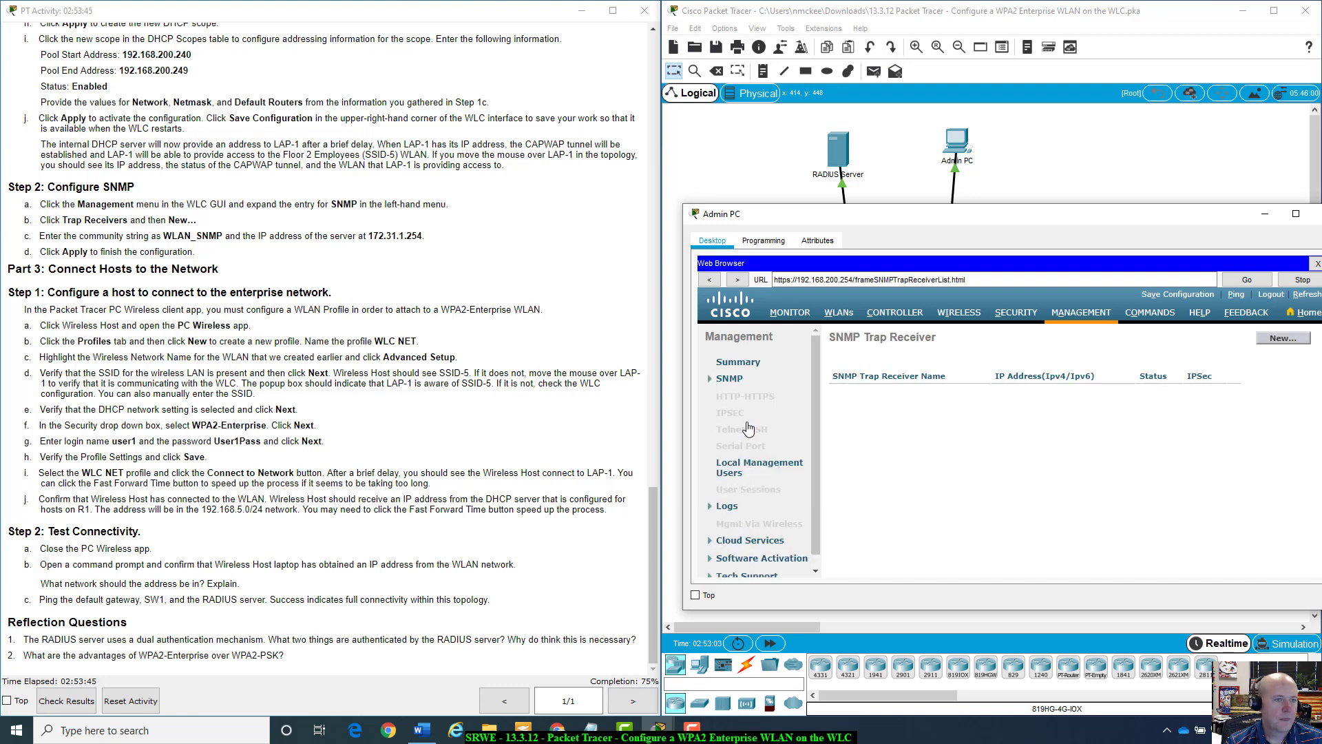
left_click_drag(1168, 215, 1079, 148)
left_click(1190, 271)
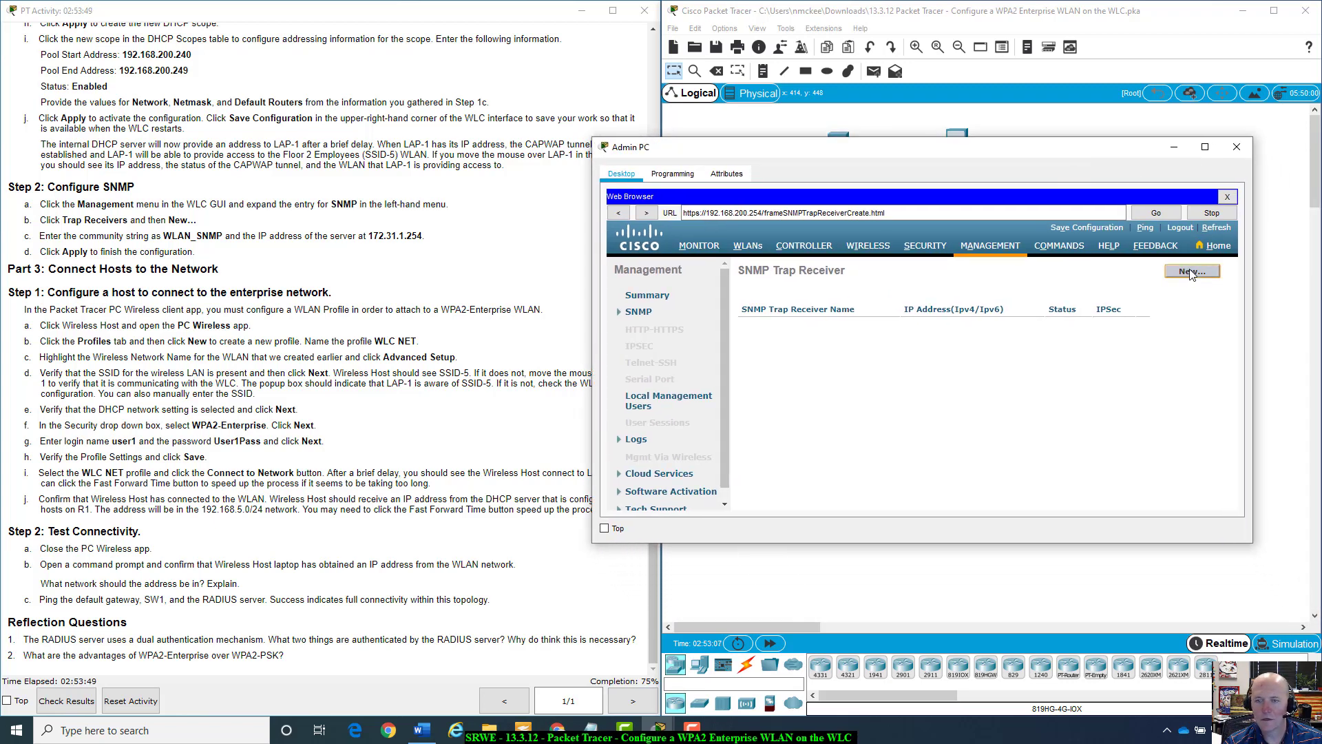
left_click_drag(1251, 543, 1290, 554)
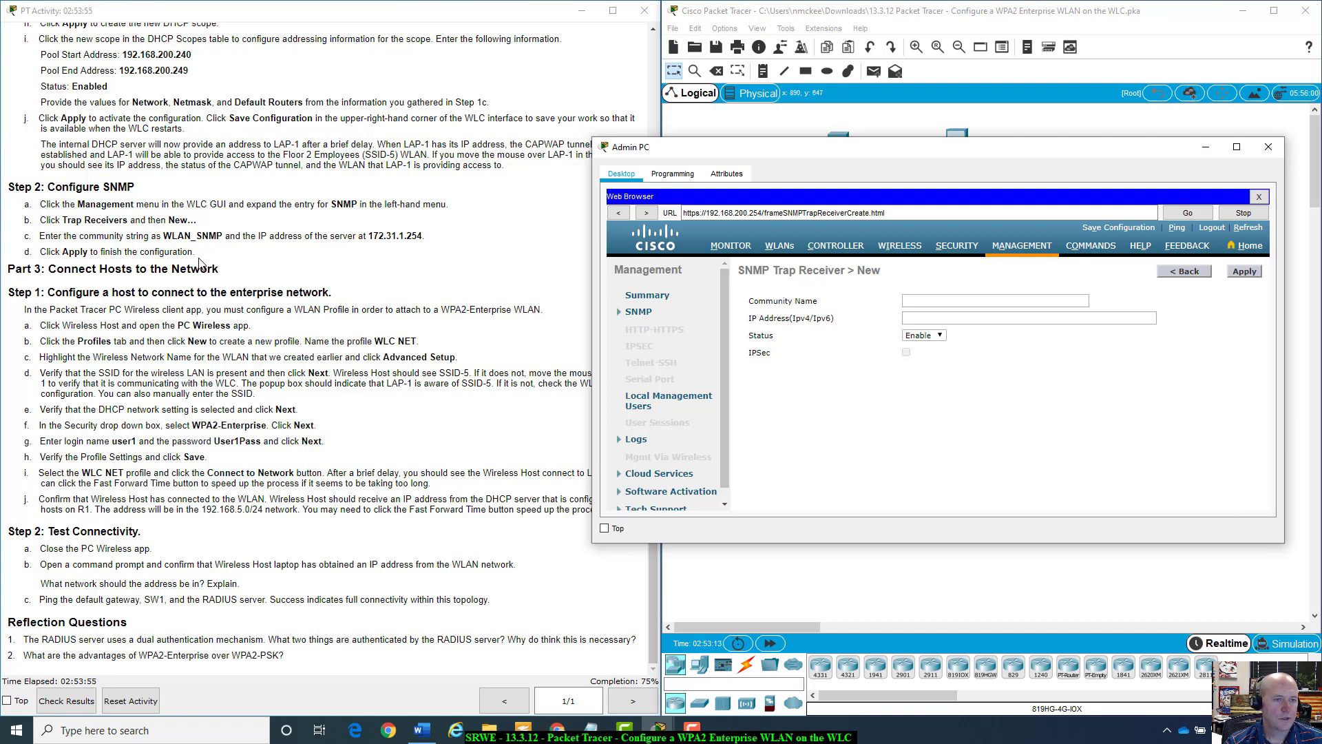
Enter community name WLAN_SNMP and receiver IP address 172.31.1.254.
left_click(943, 300)
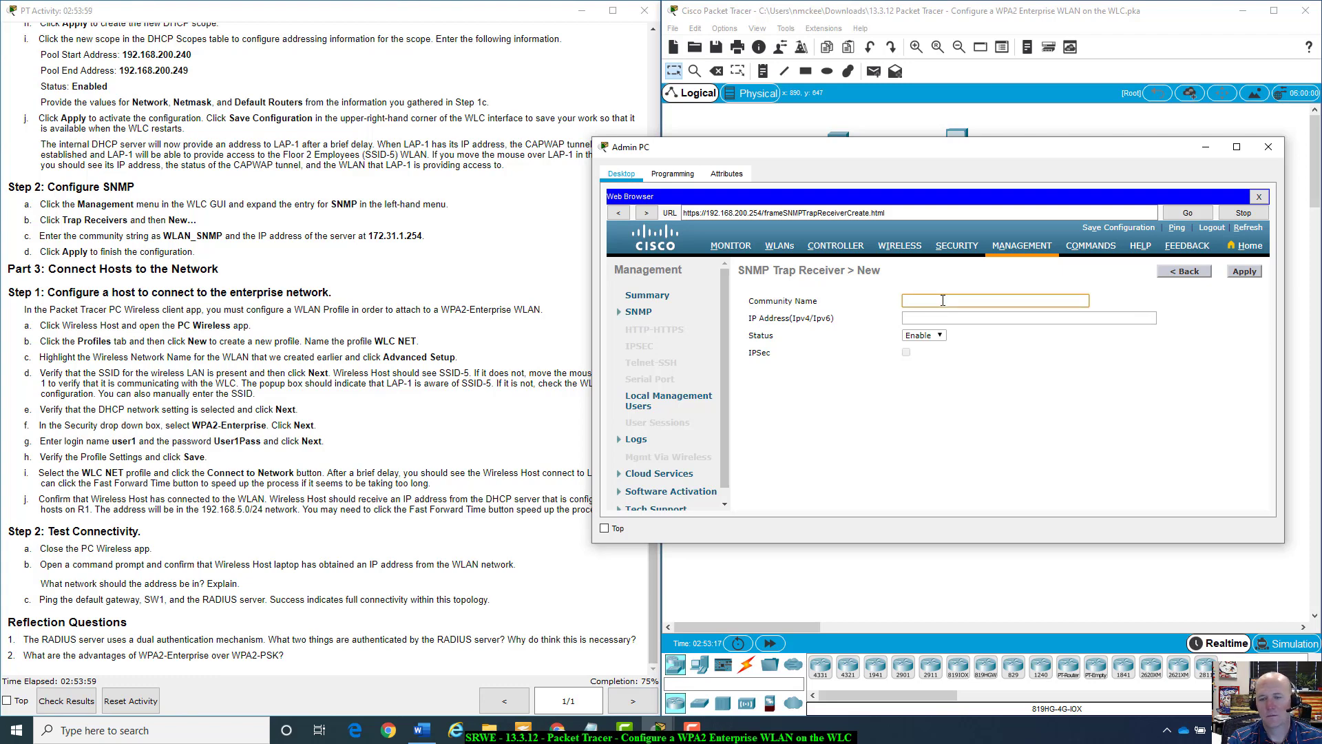
type("WLAN_")
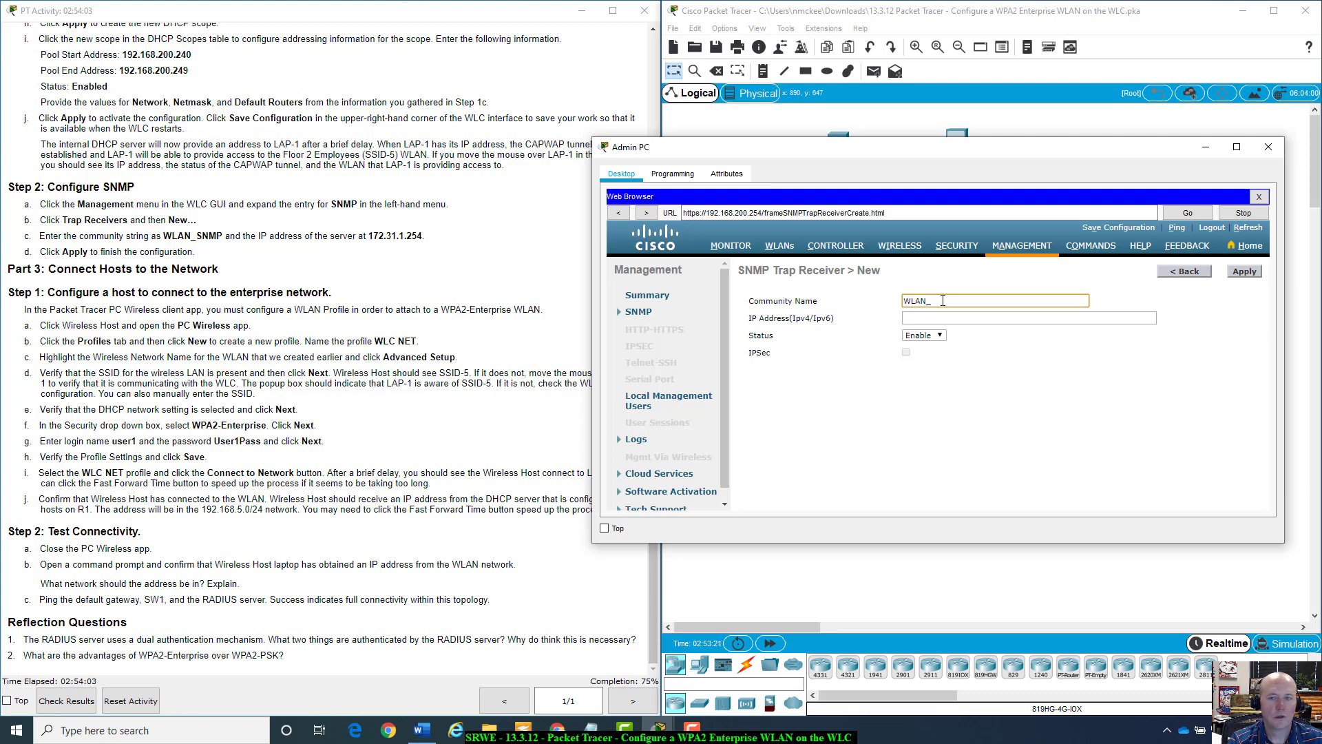
type("SN")
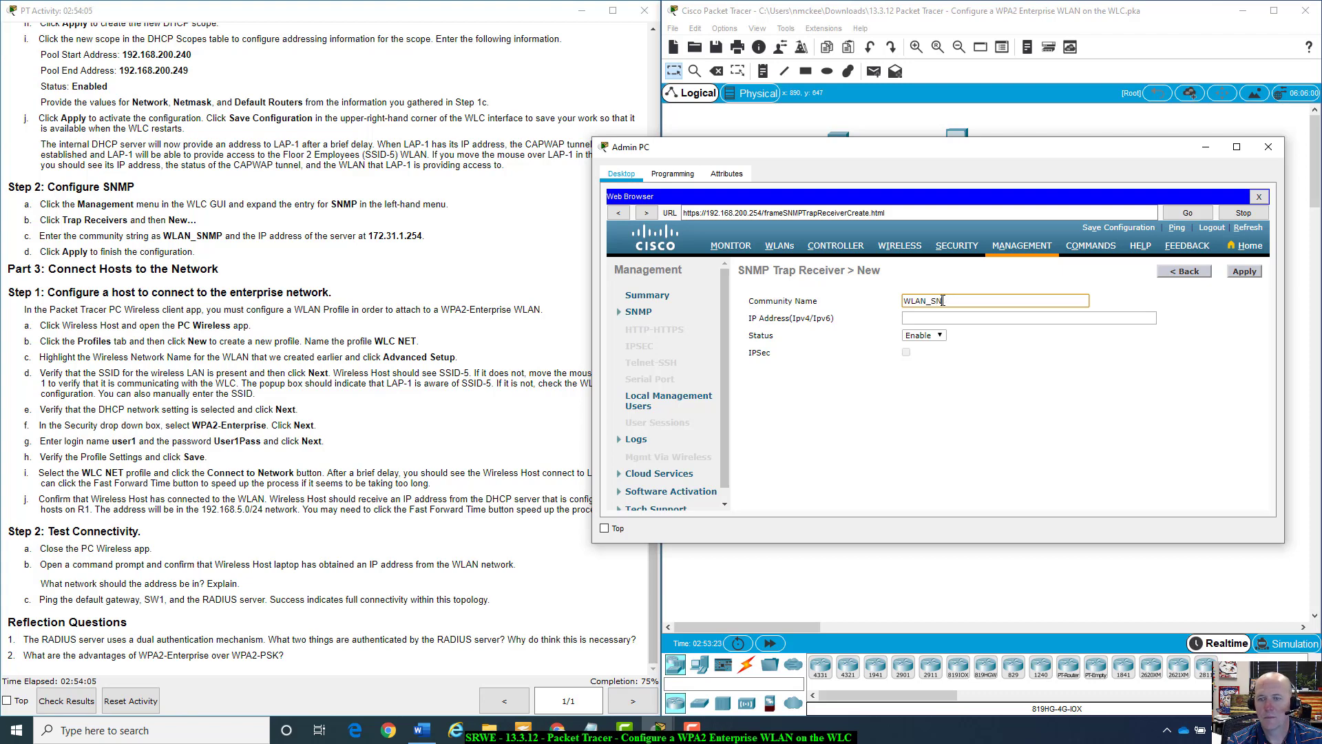
type("MP")
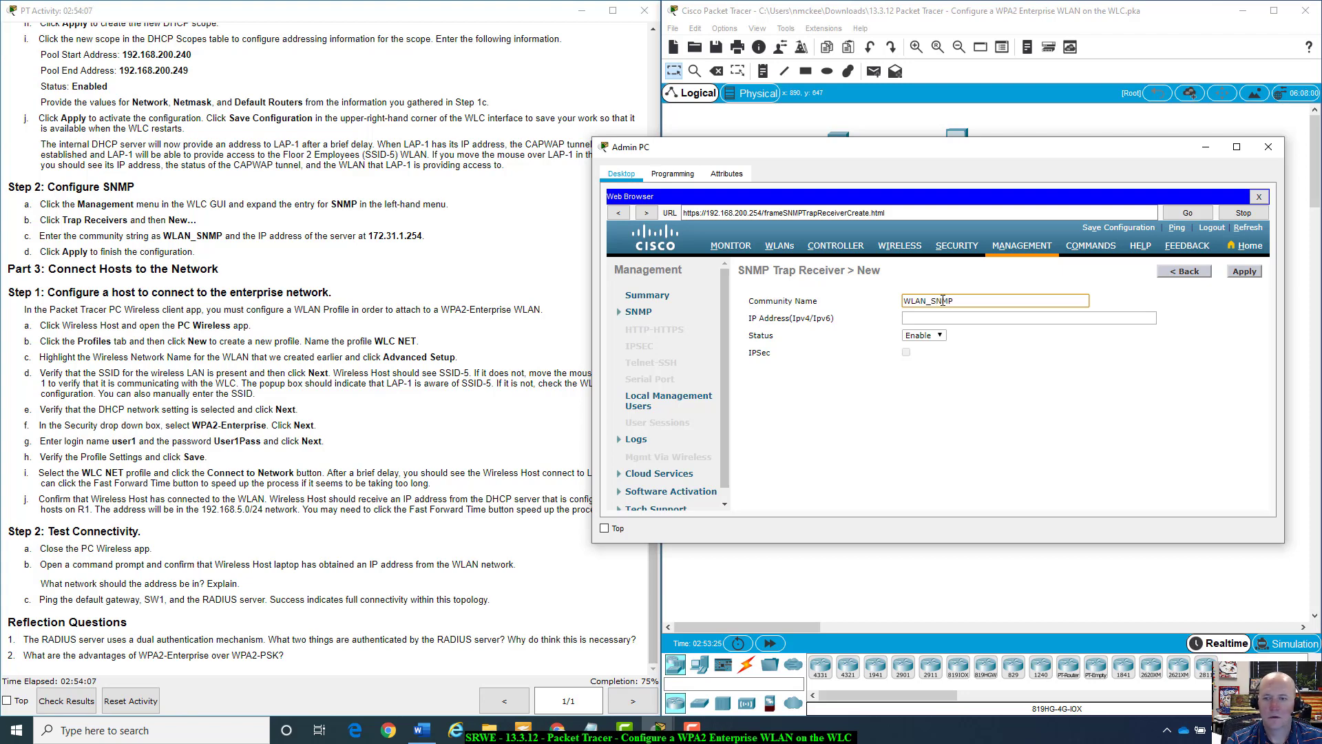
key("Tab")
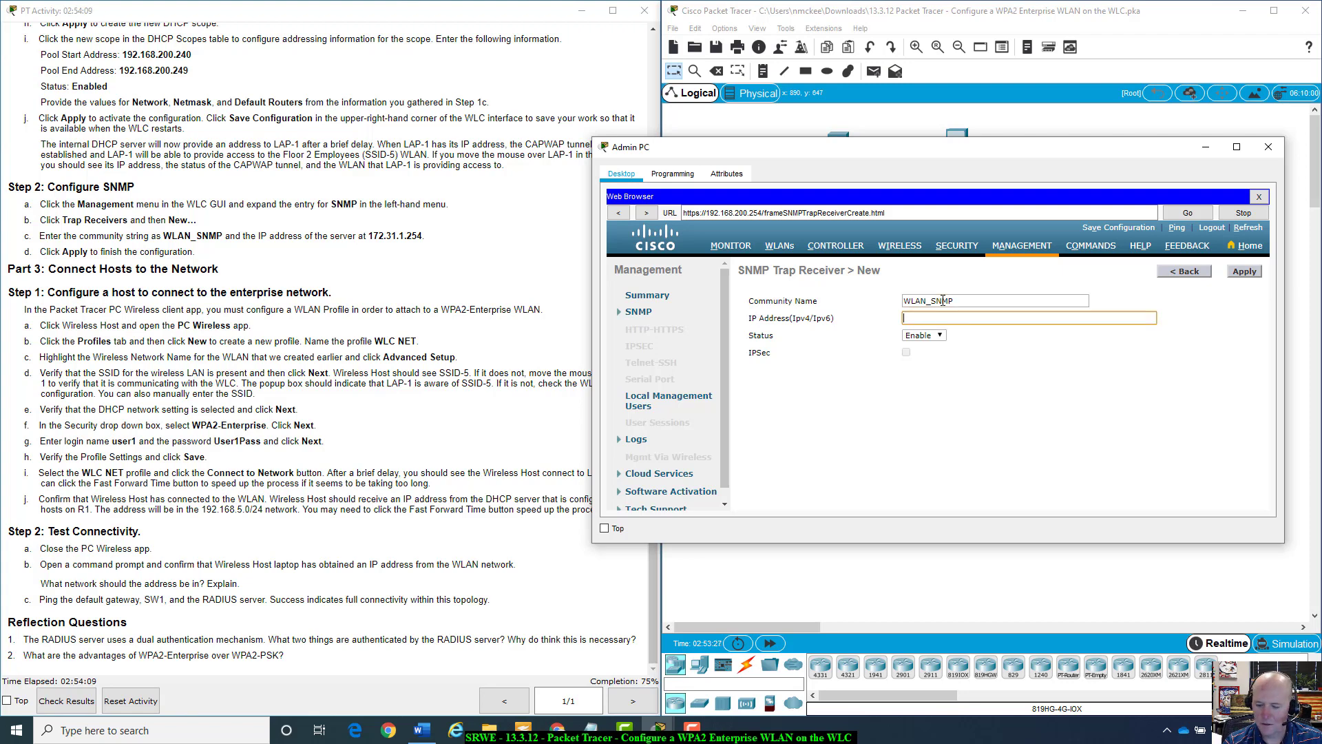
type("172.")
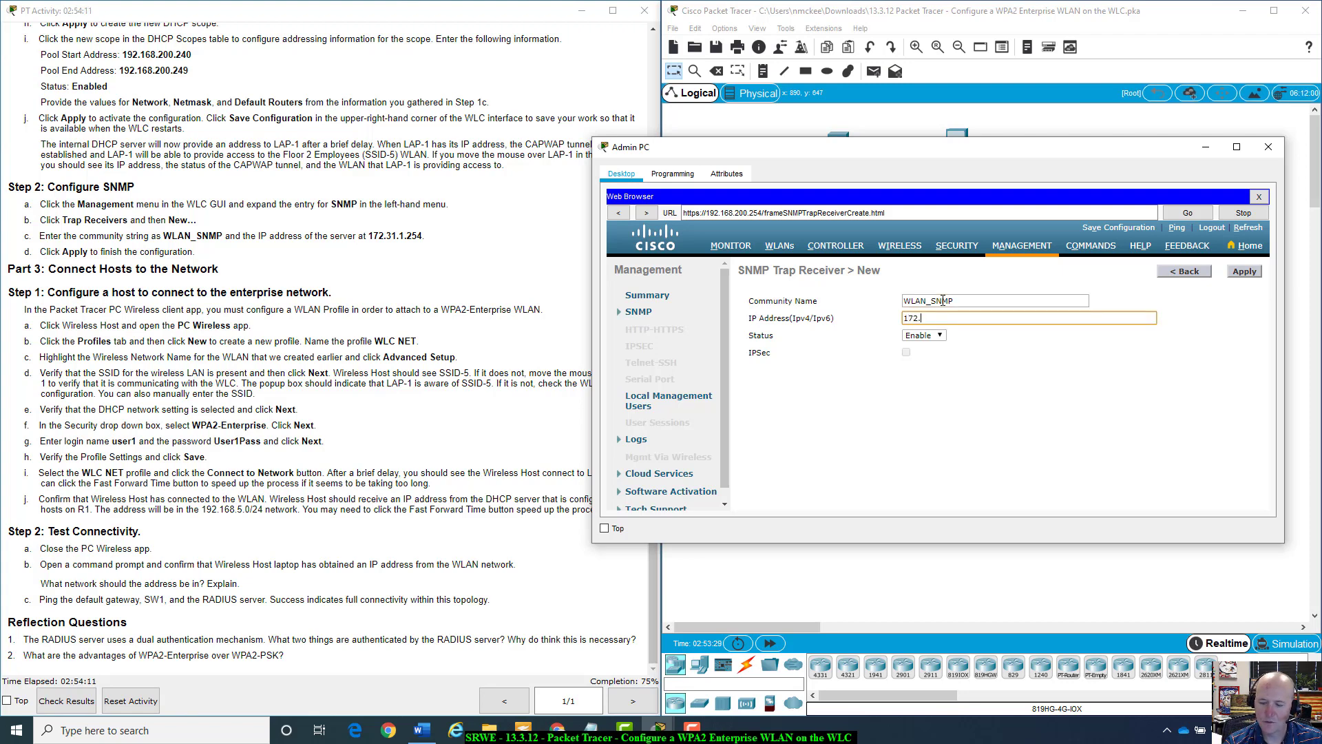
type("31.1.254")
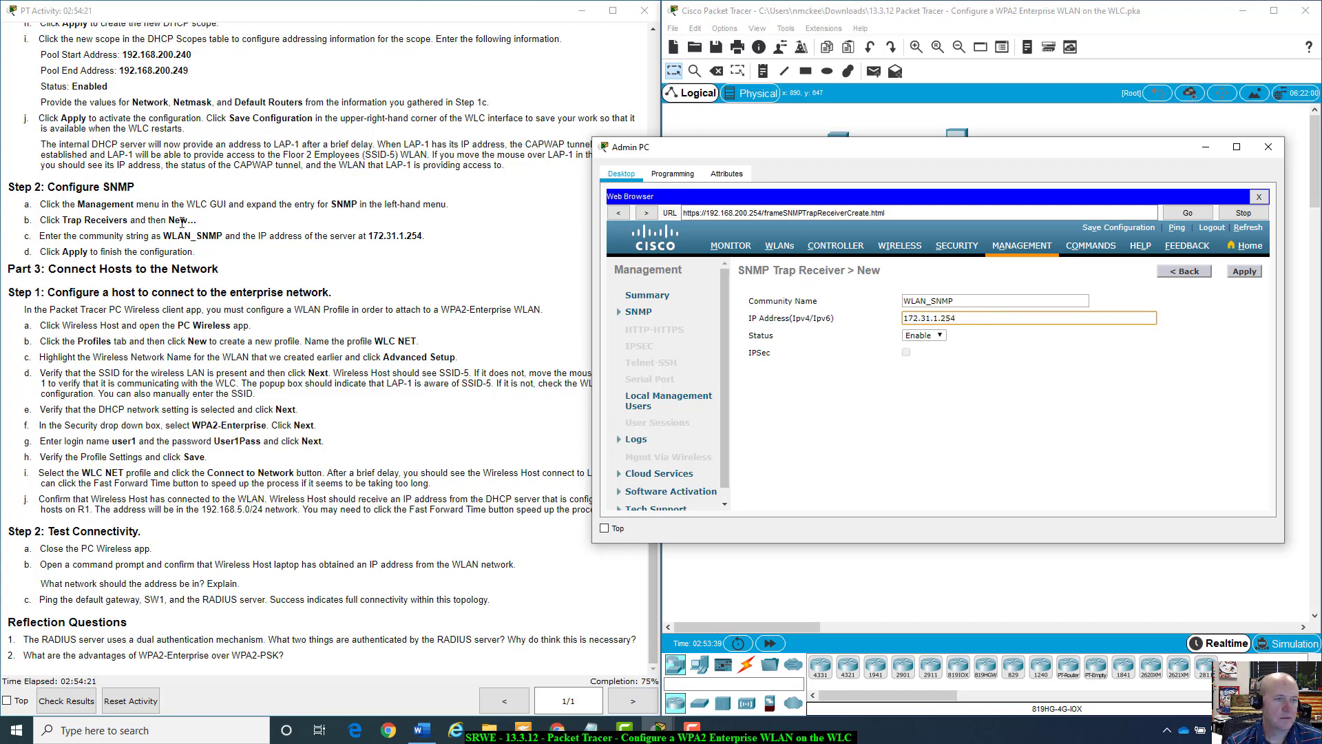
Apply the trap receiver, removing the trailing space from community WLAN_SNMP after the error alert.
left_click(1252, 275)
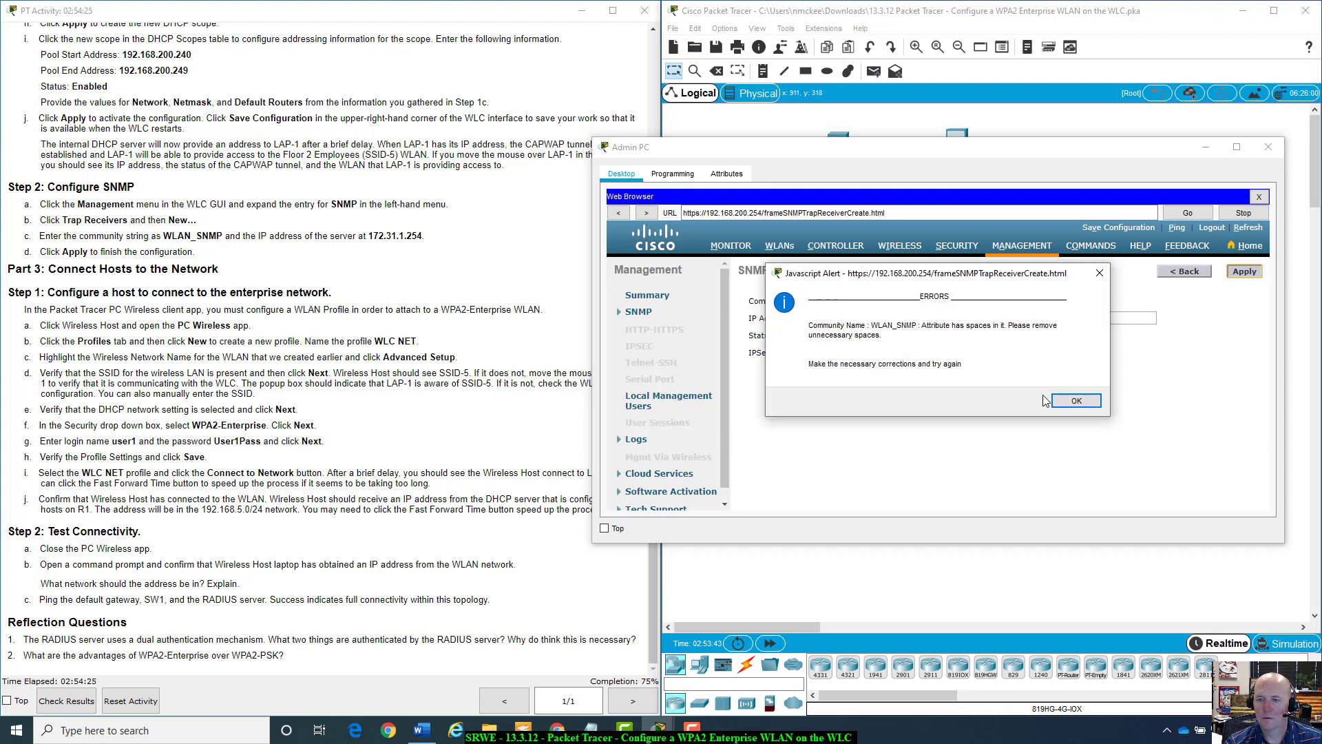
left_click(1072, 401)
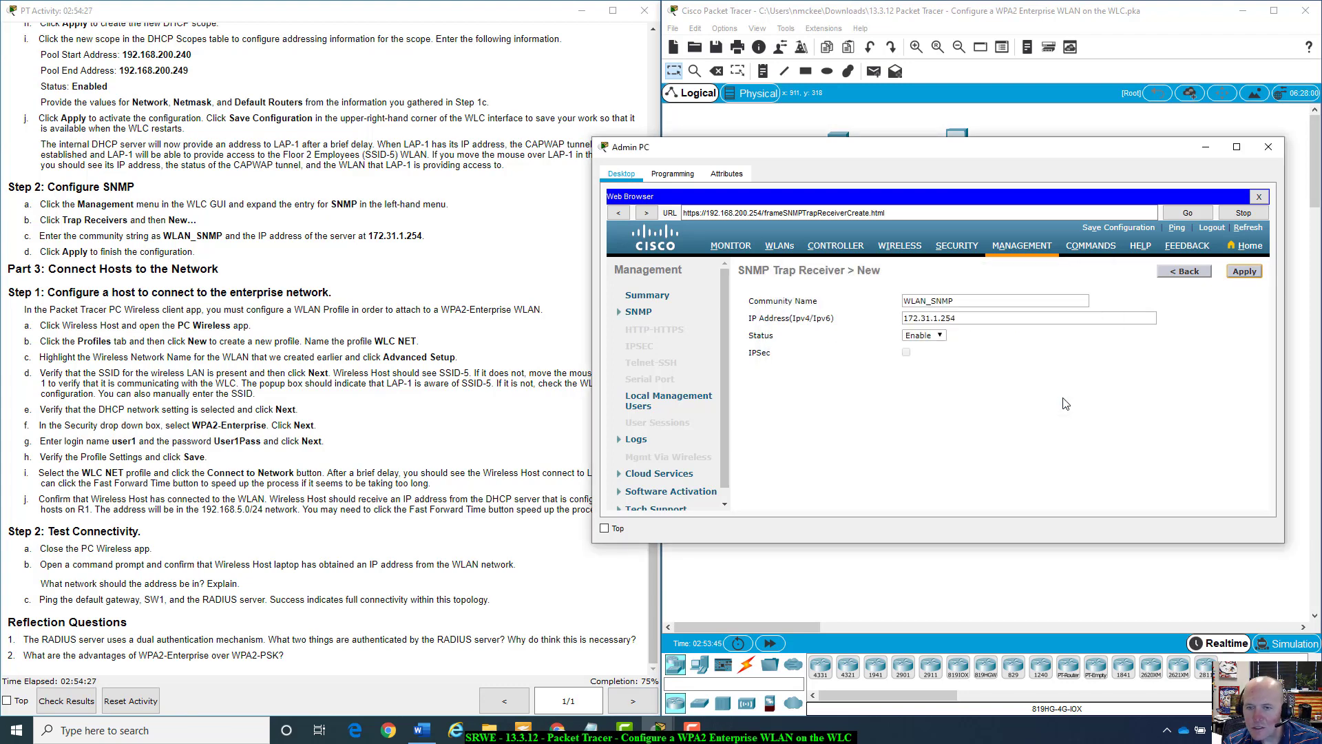
left_click(985, 299)
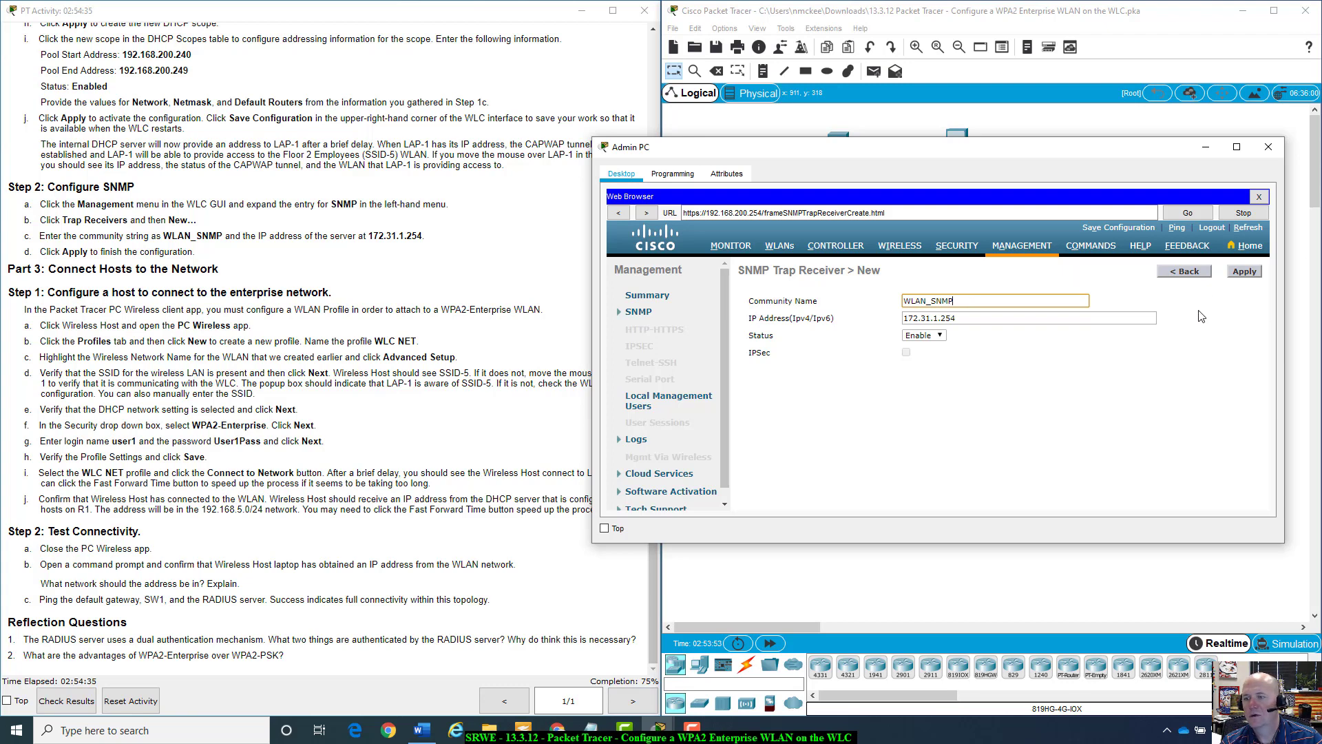
left_click(1244, 271)
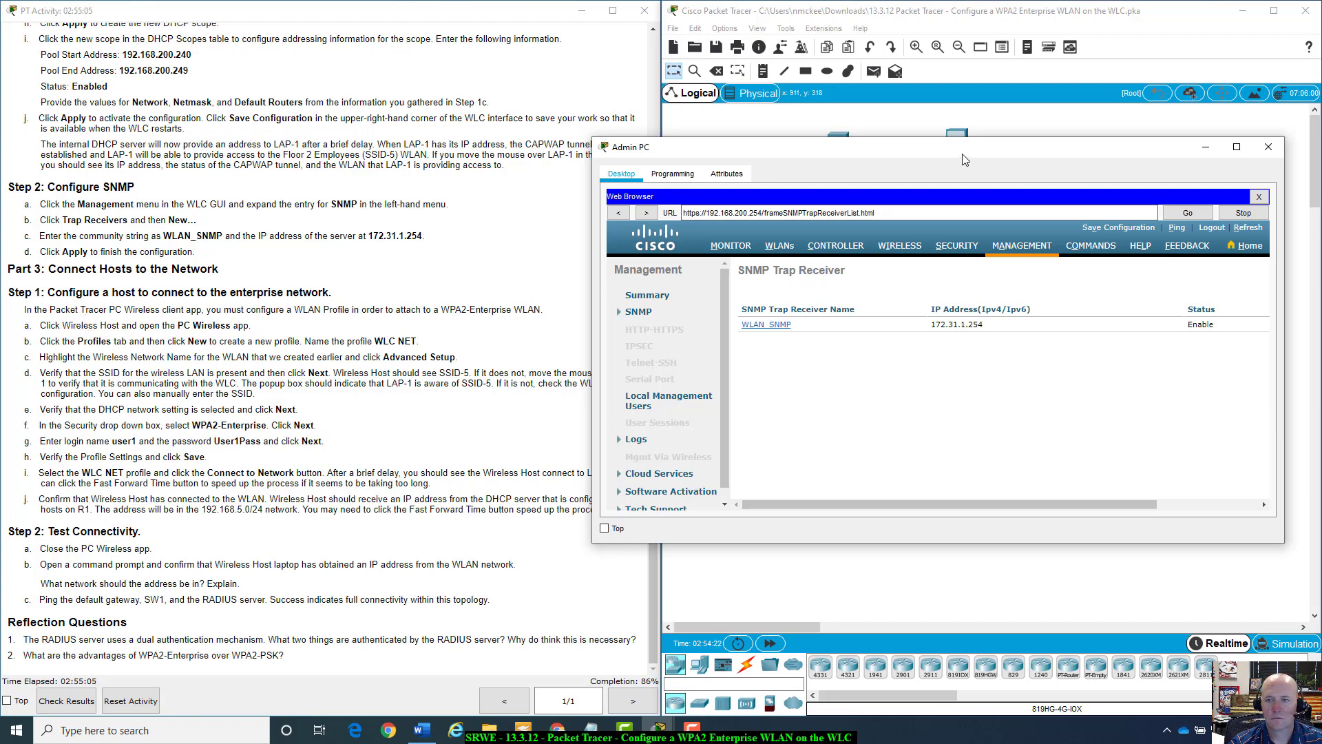
left_click_drag(964, 158, 1007, 162)
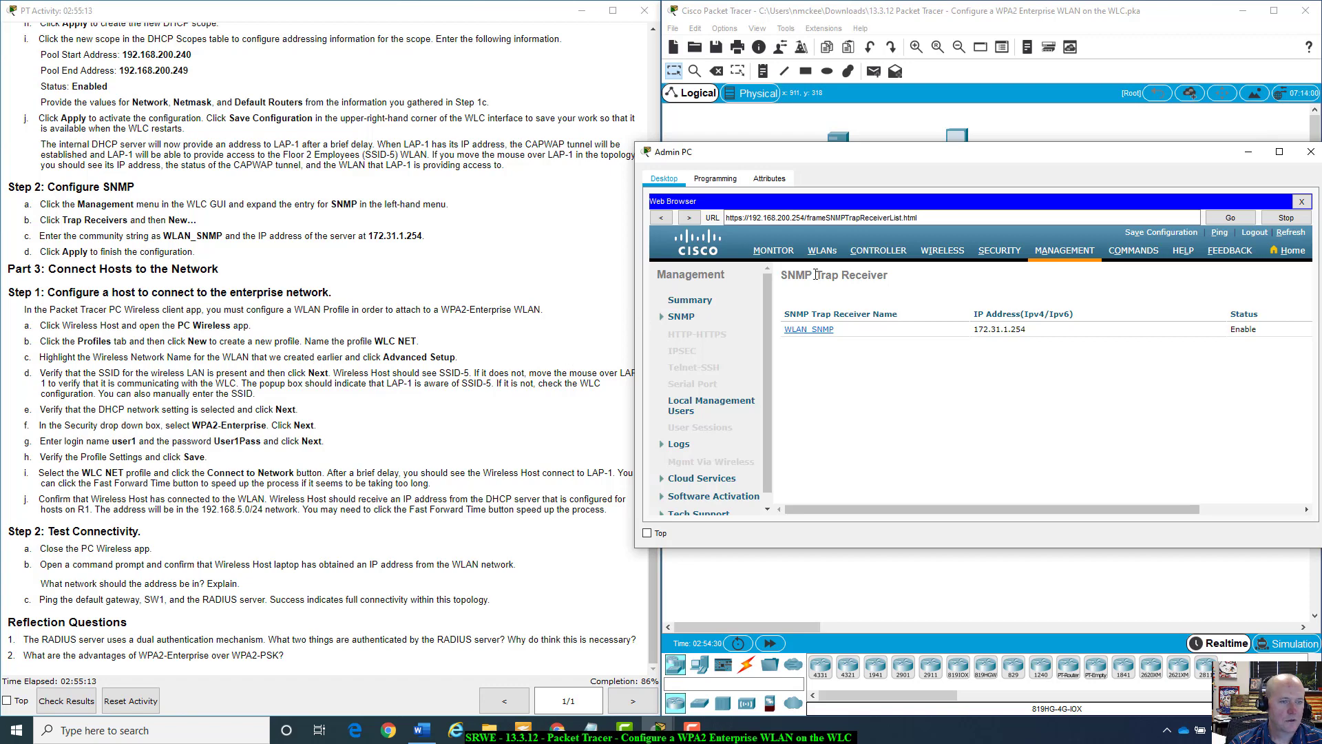
left_click_drag(1033, 157, 954, 389)
left_click_drag(1181, 385, 1199, 429)
Open PC Wireless on the Wireless Host and create a new profile named WLC NET.
left_click(1075, 331)
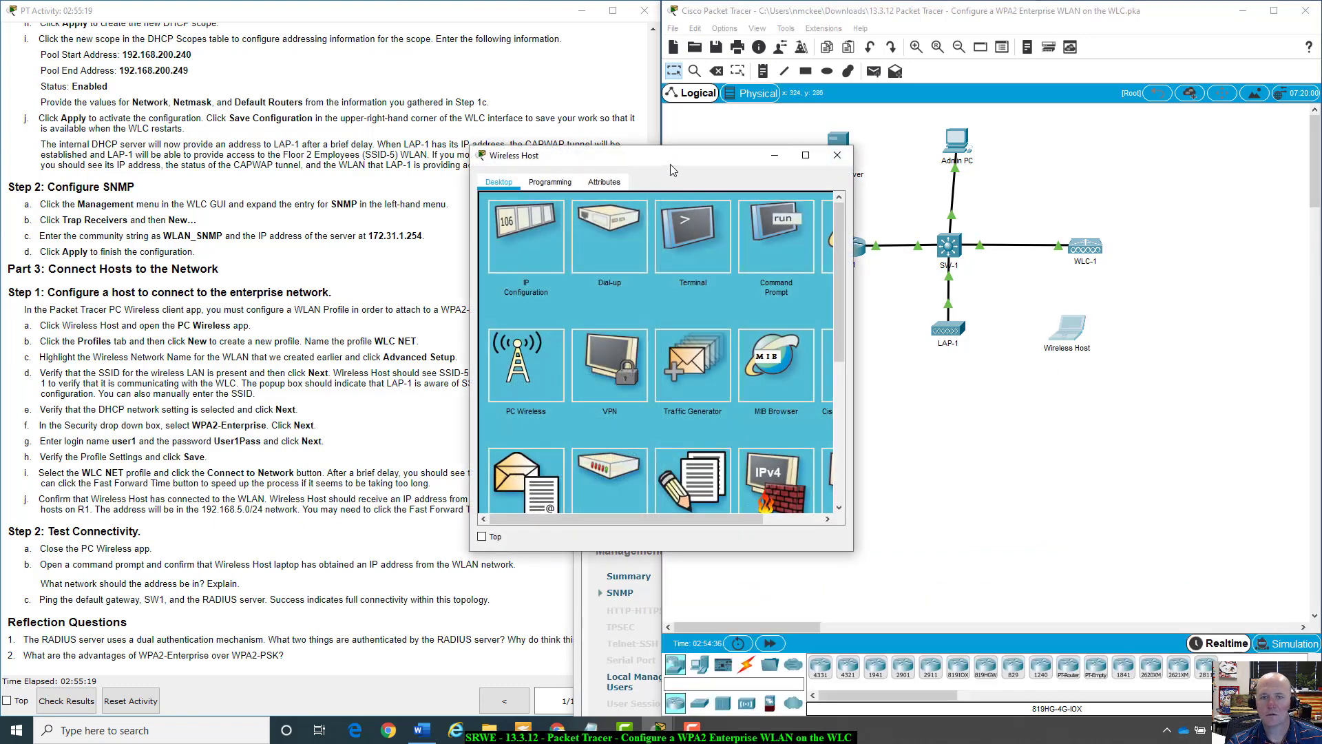
left_click_drag(672, 161, 928, 154)
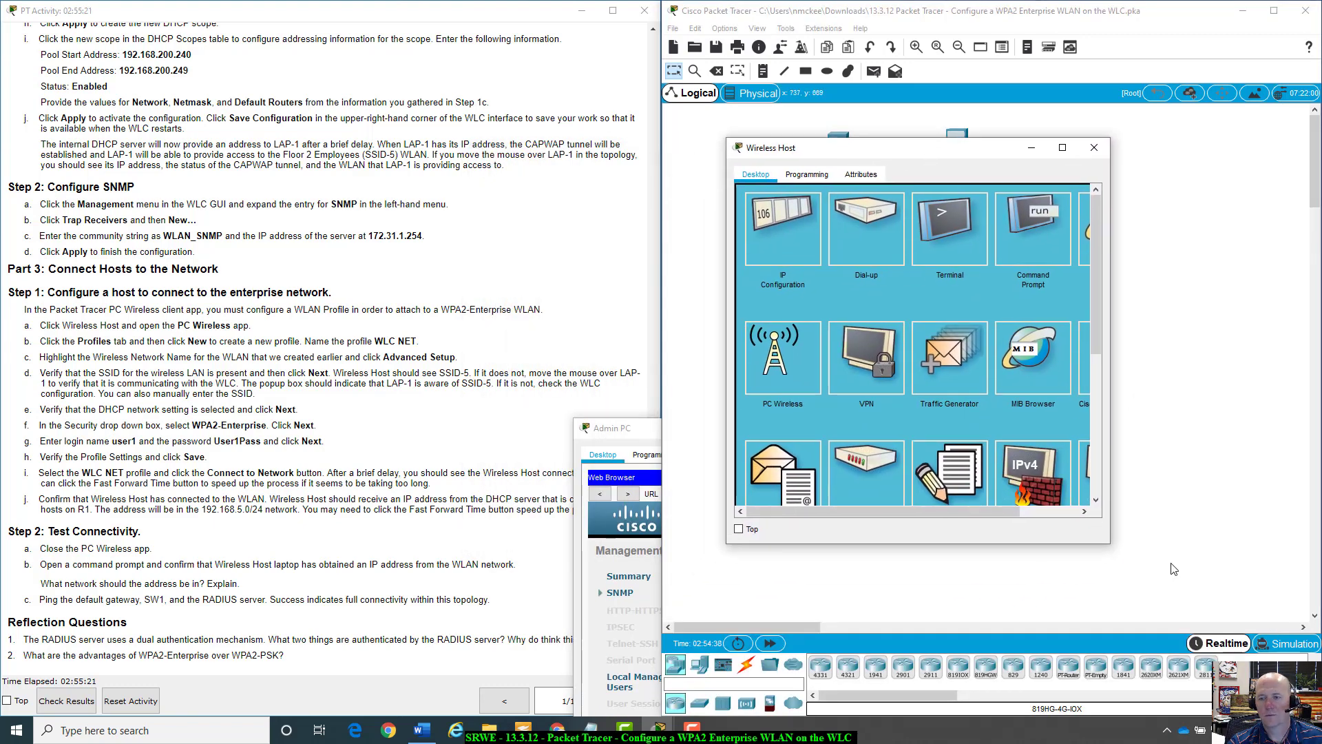
left_click(782, 355)
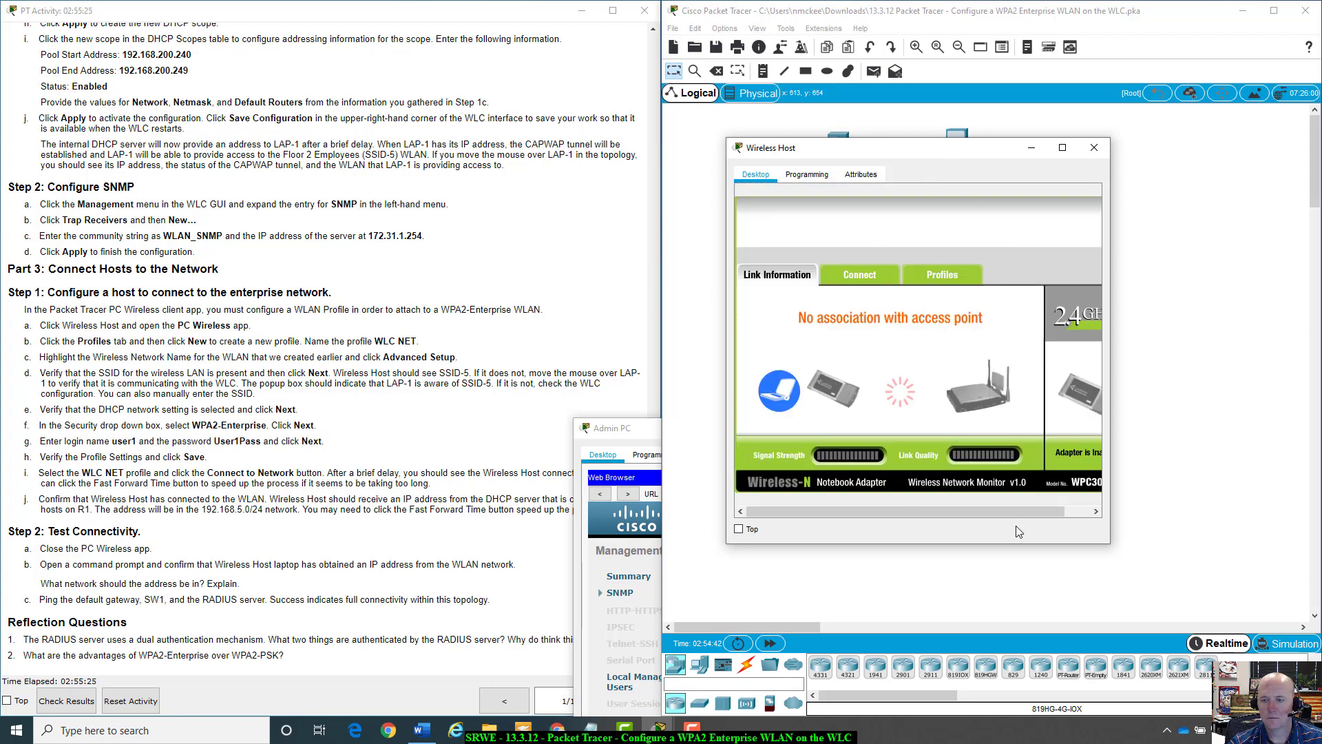
left_click_drag(1112, 547, 1250, 575)
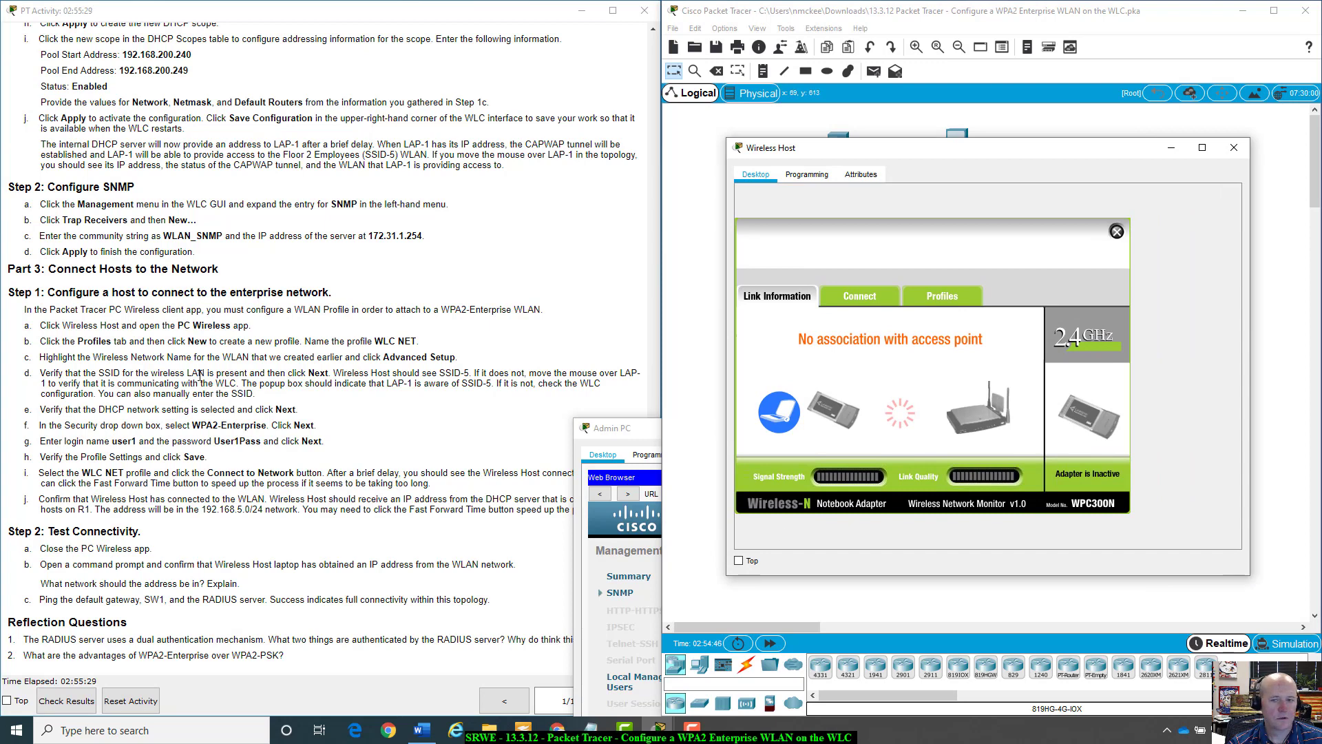
left_click(940, 295)
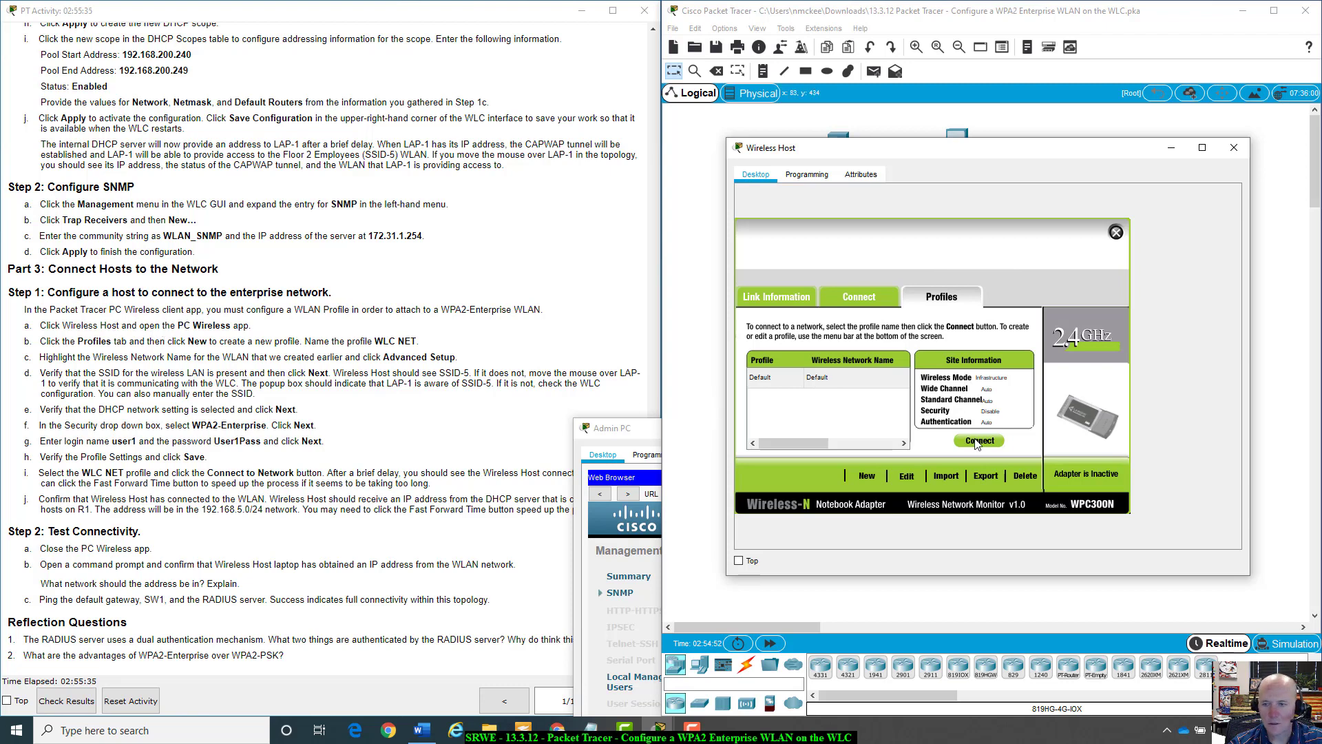
left_click(867, 476)
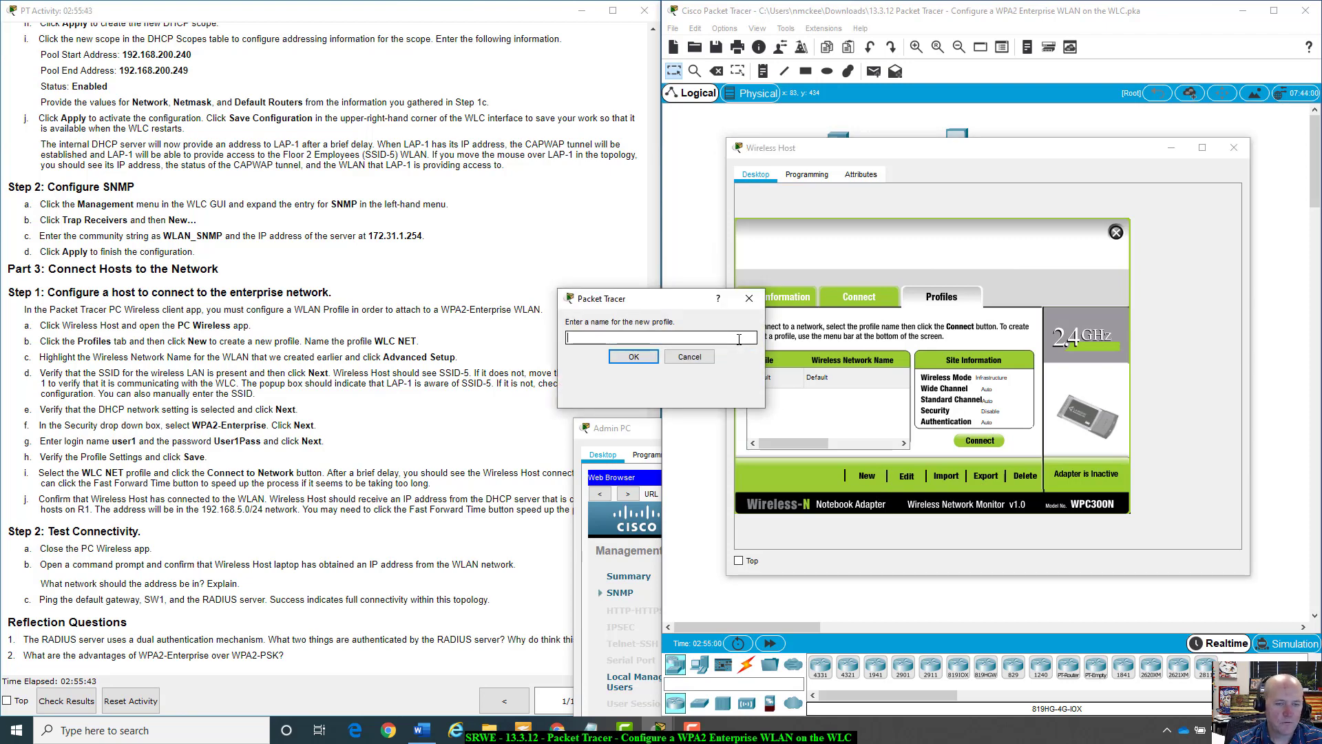
type("WLC NET")
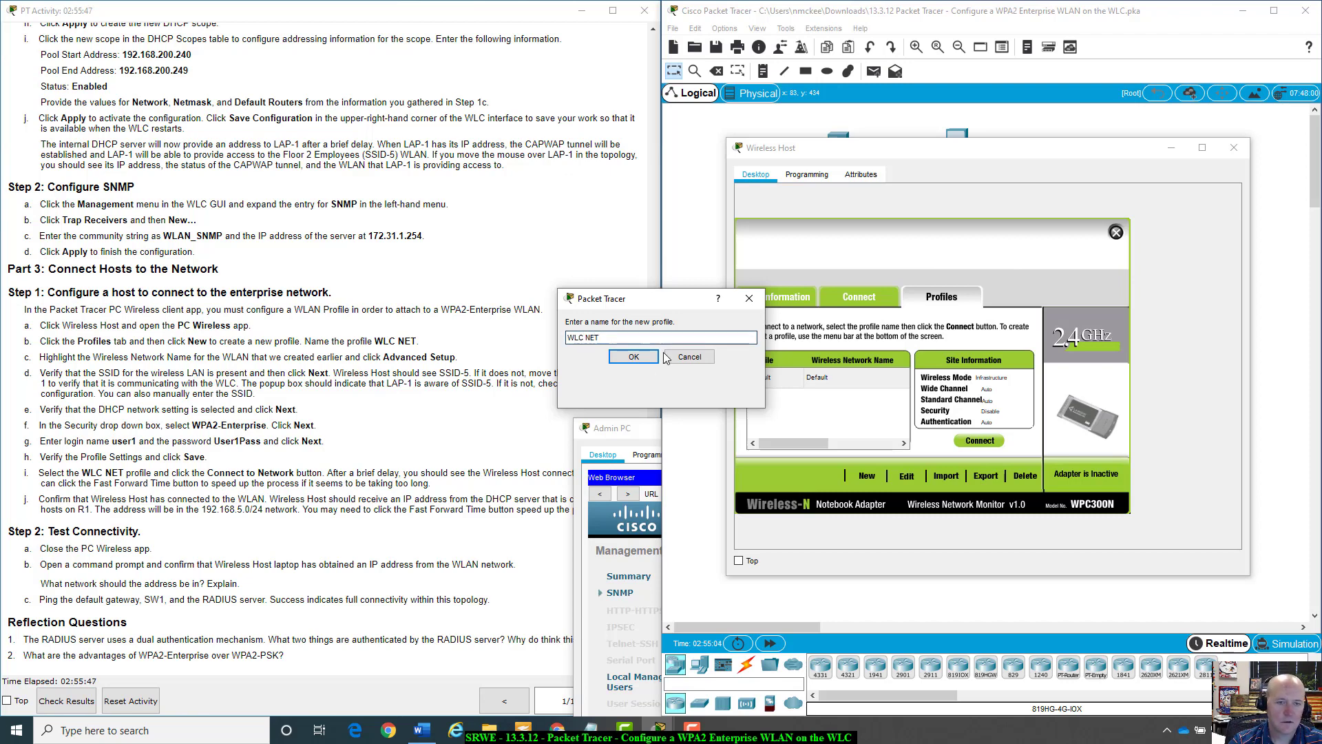
left_click(617, 358)
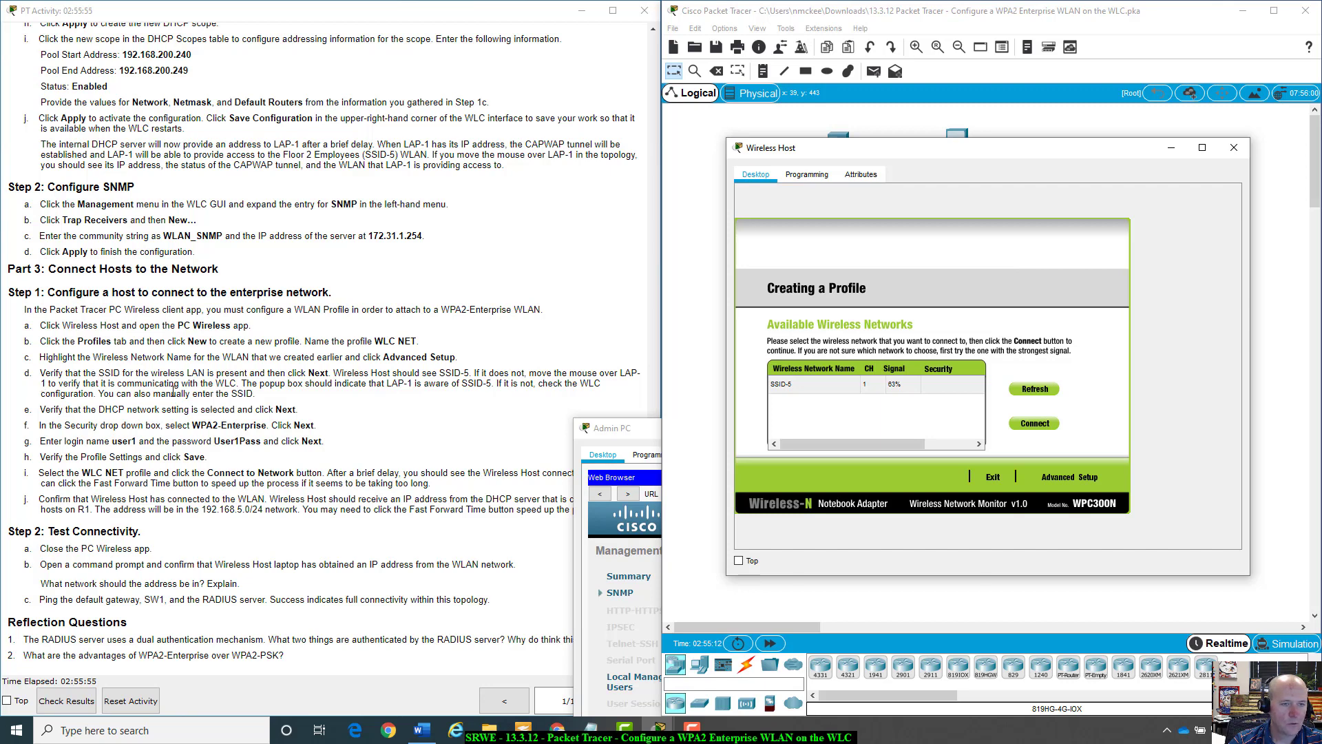
Select SSID-5 in Advanced Setup with infrastructure mode, DHCP and WPA2-Enterprise security.
left_click(852, 386)
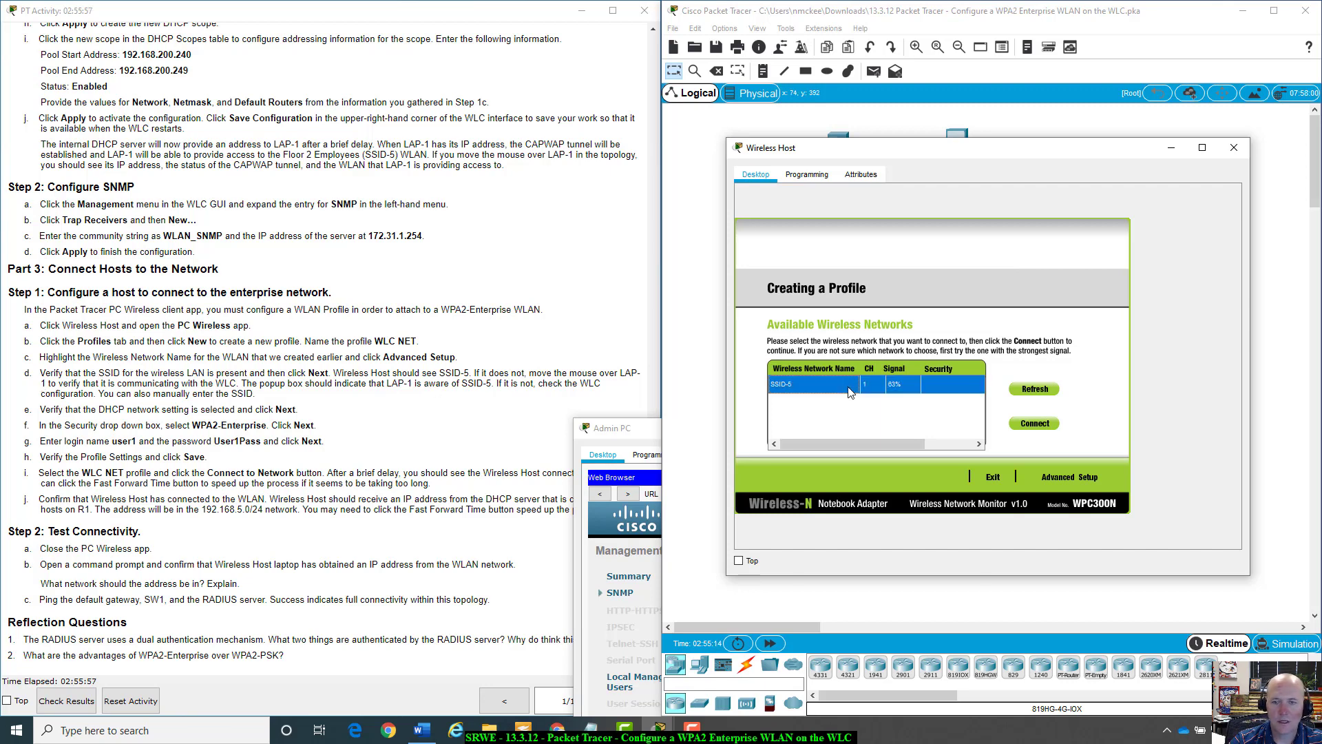
left_click(1082, 476)
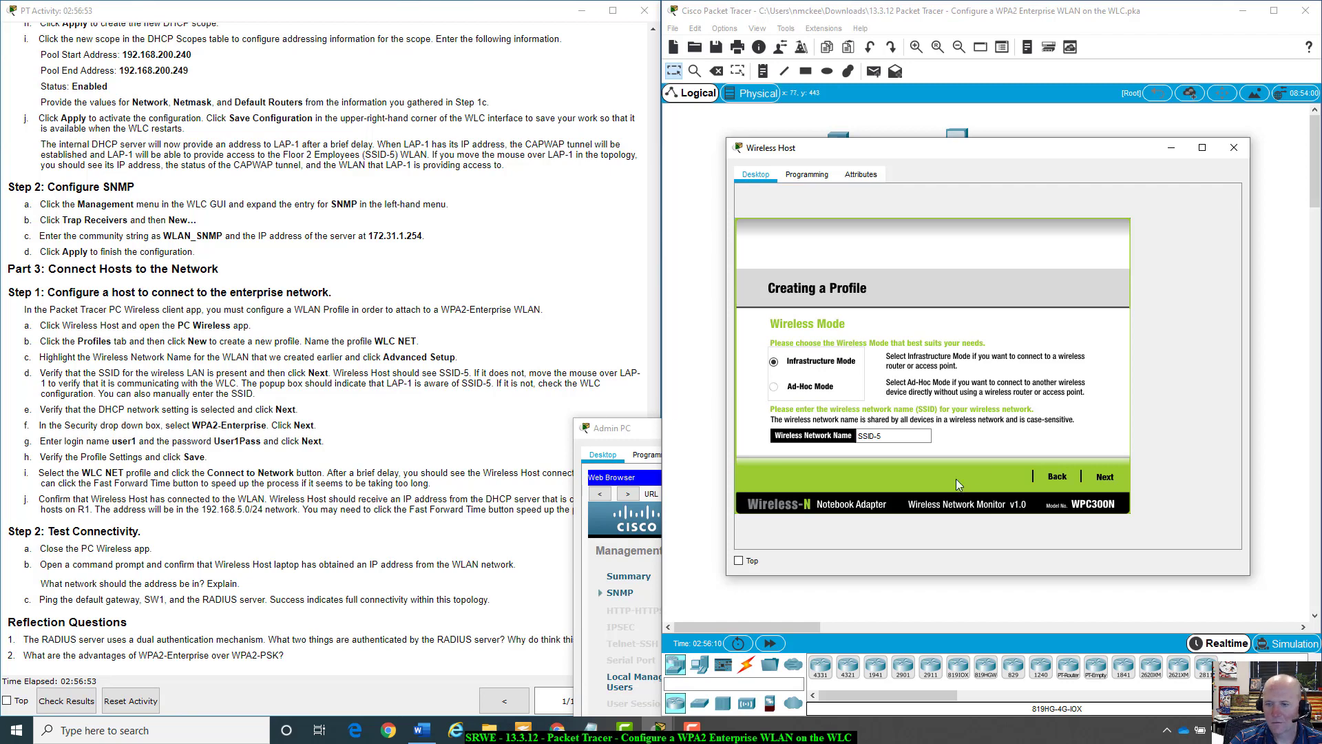
left_click(1105, 484)
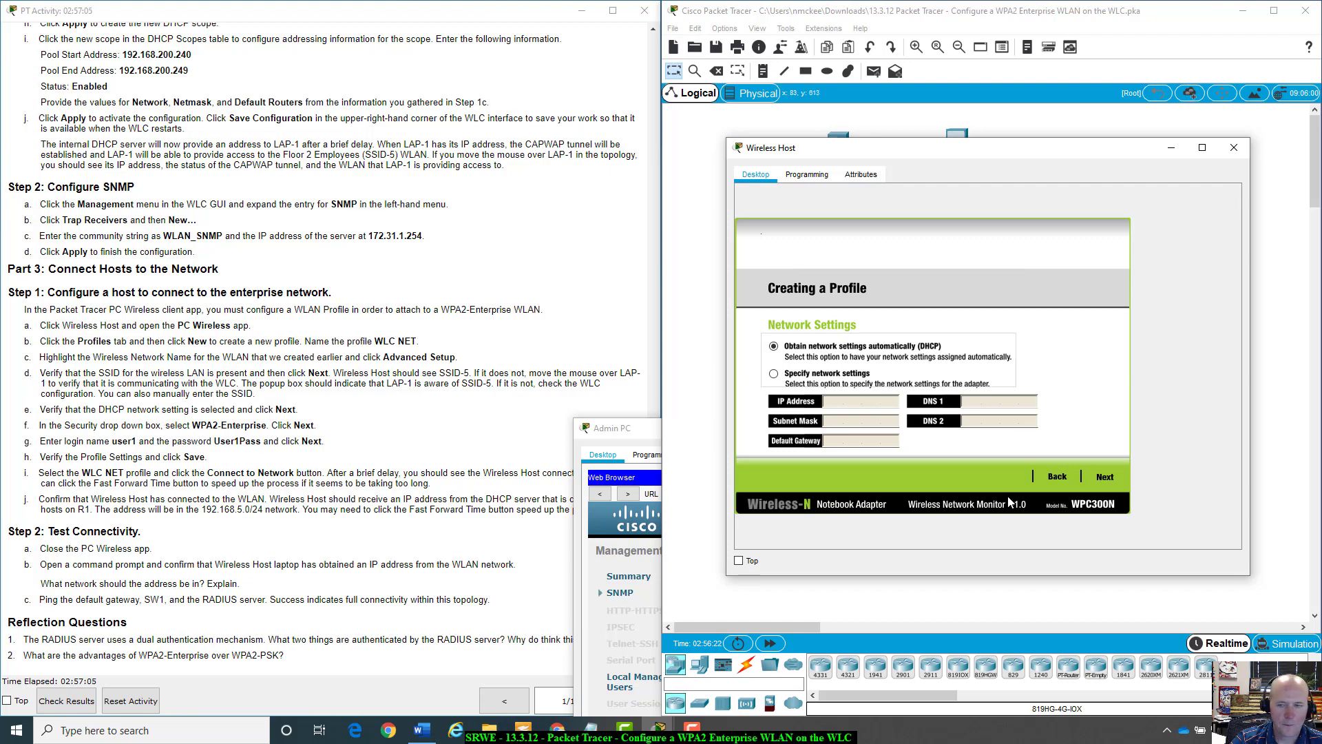
left_click(1103, 475)
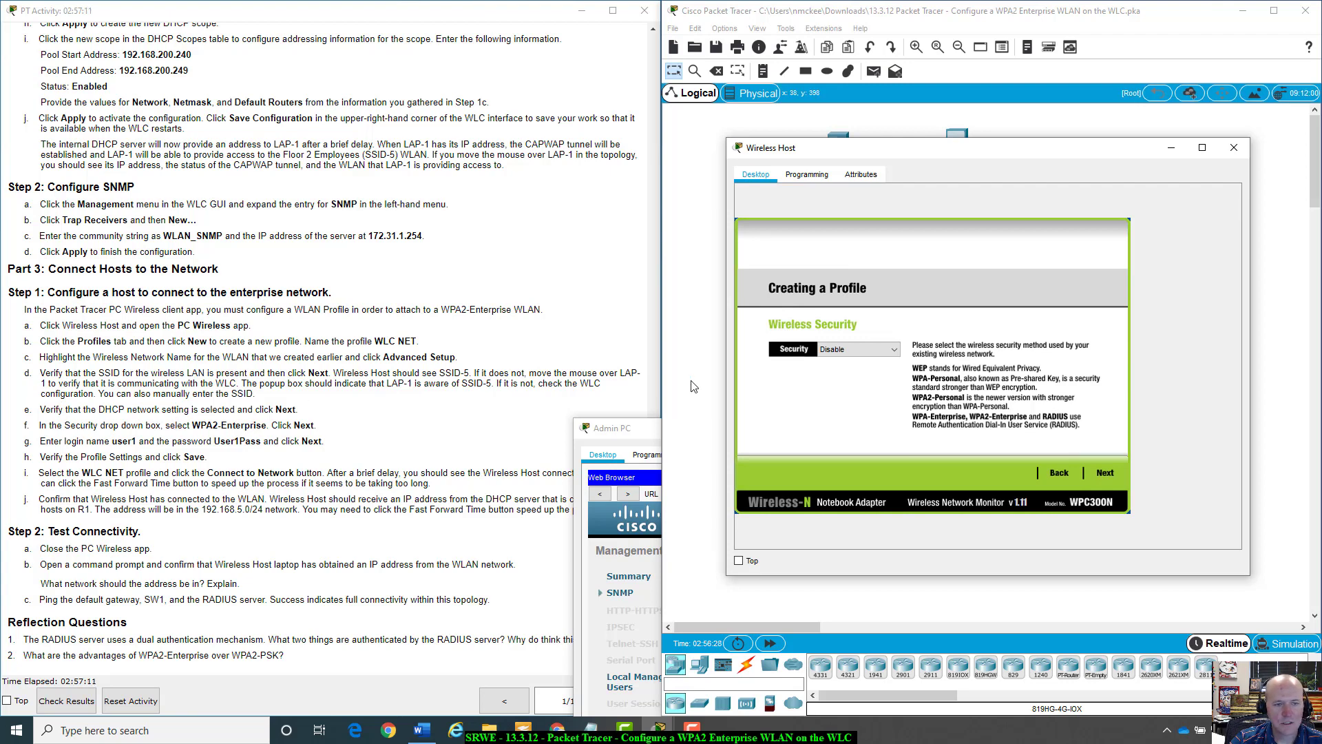
left_click(894, 350)
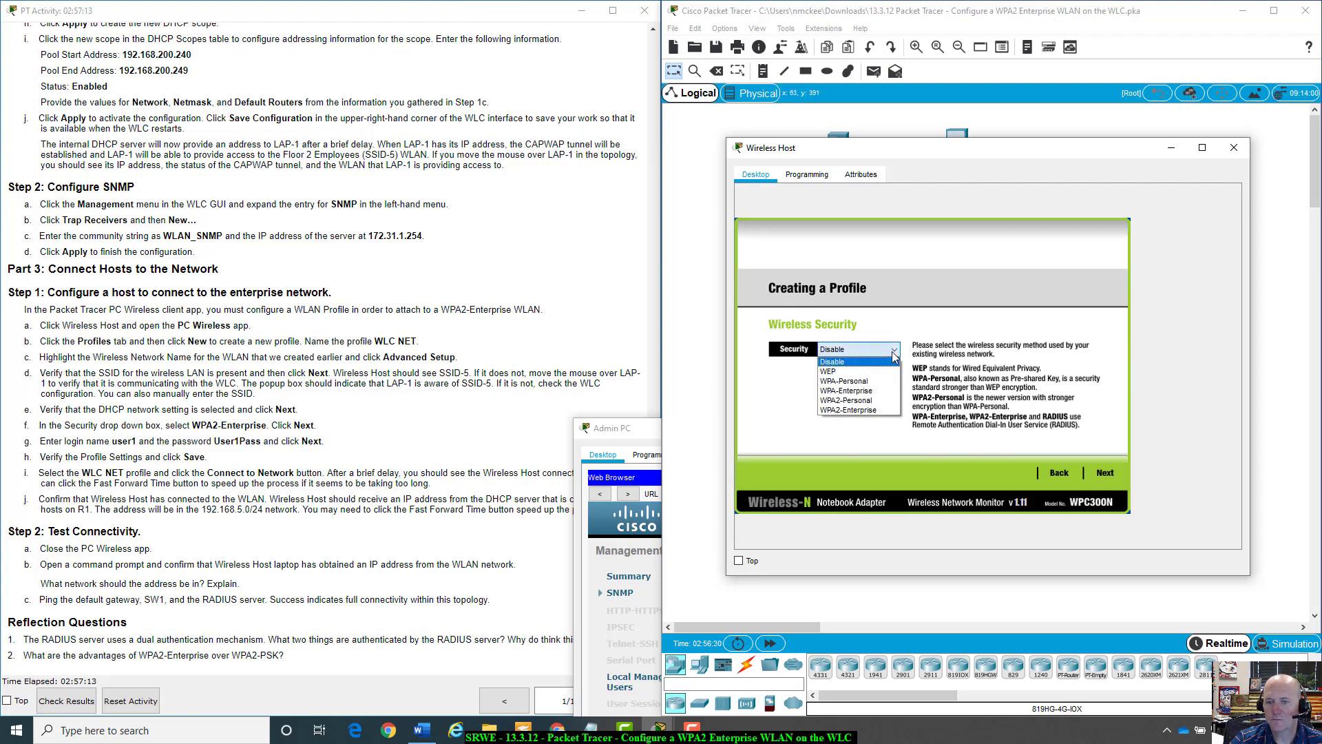
left_click(848, 409)
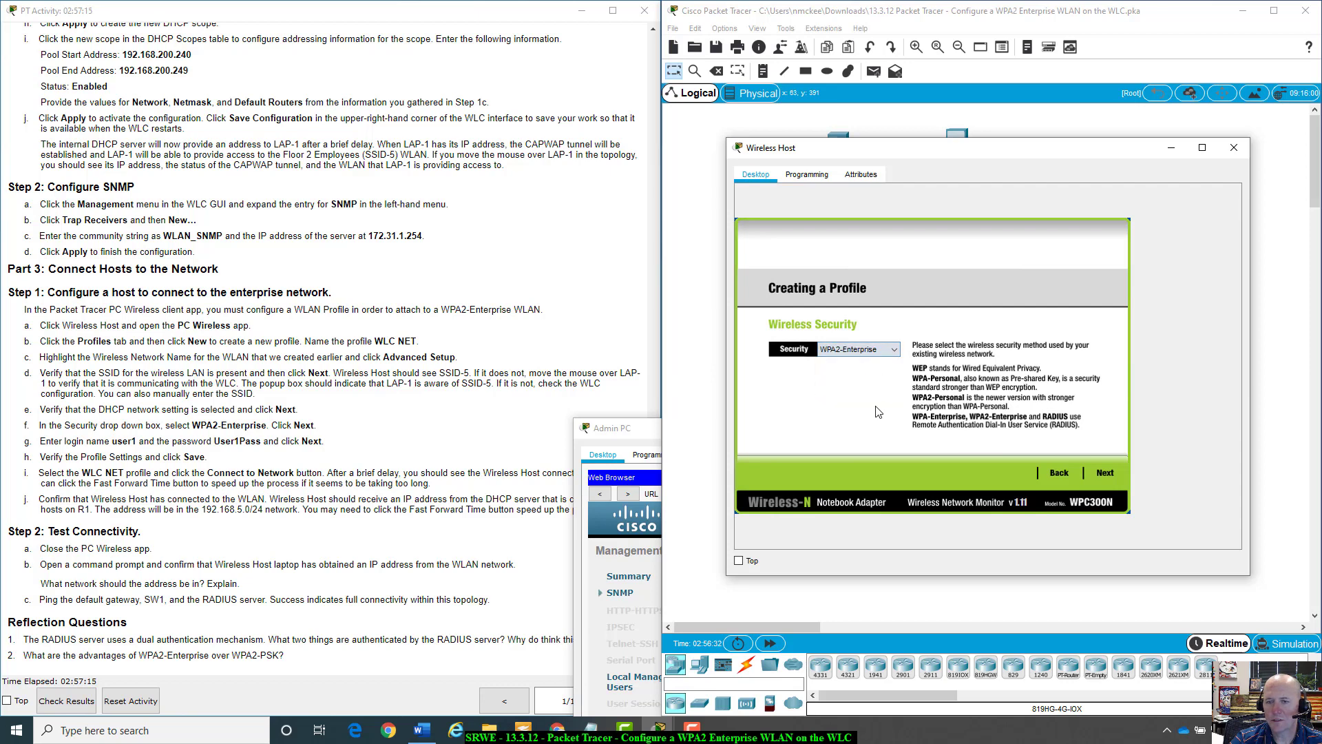
left_click(1106, 472)
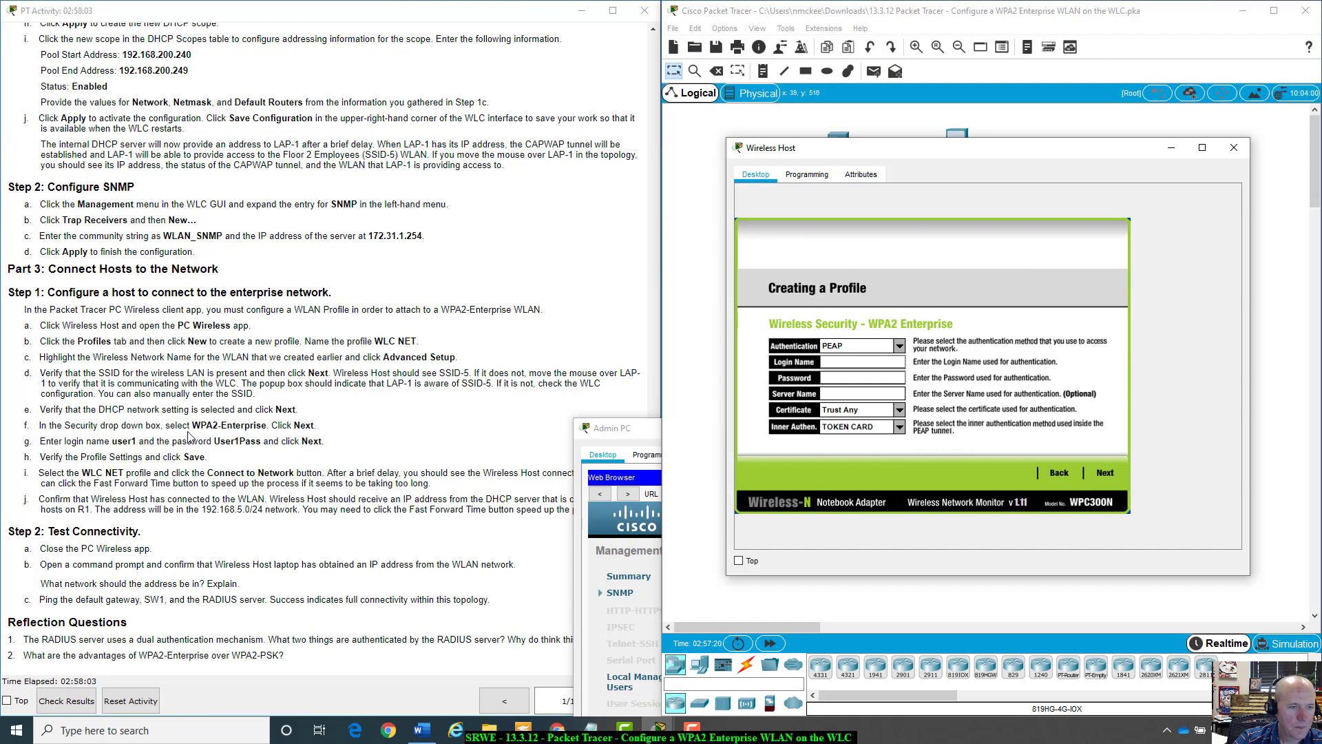
Enter the WPA2-Enterprise login name and password, then continue to the settings summary.
left_click(39, 445)
left_click_drag(40, 444, 348, 447)
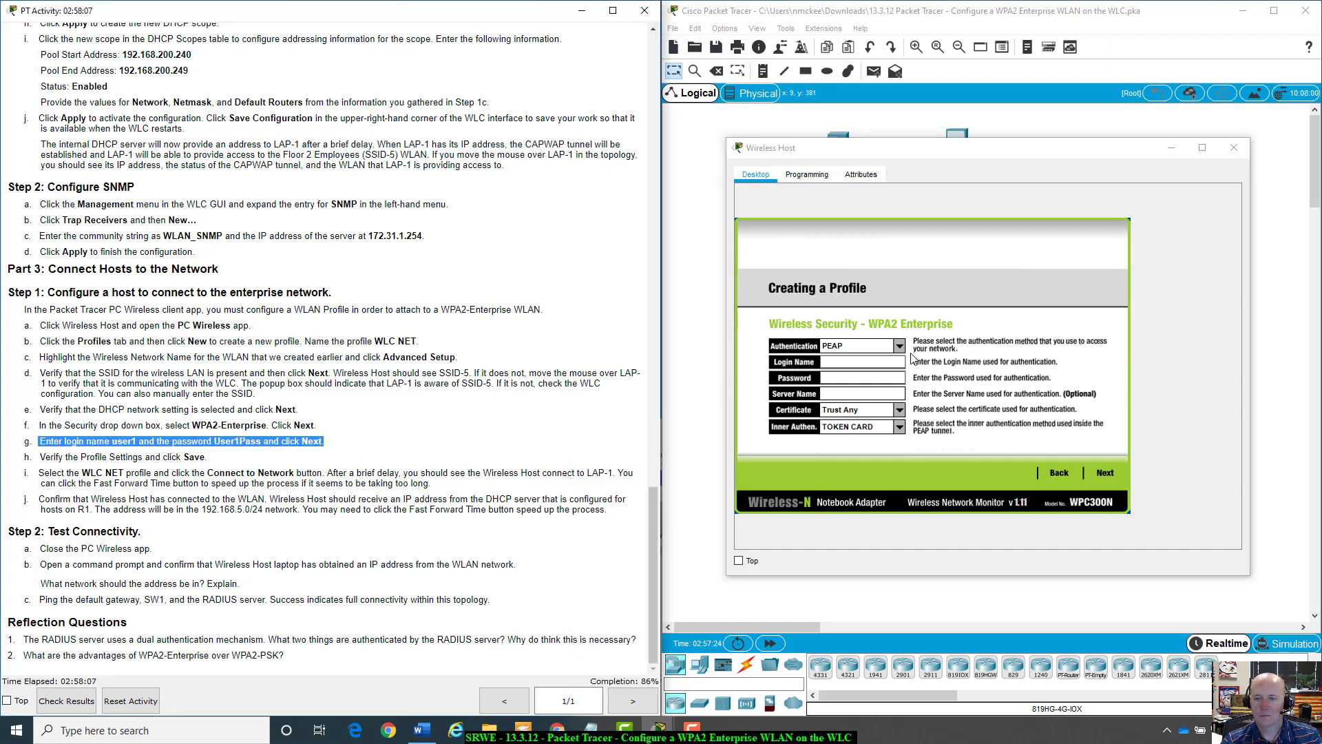
left_click(852, 358)
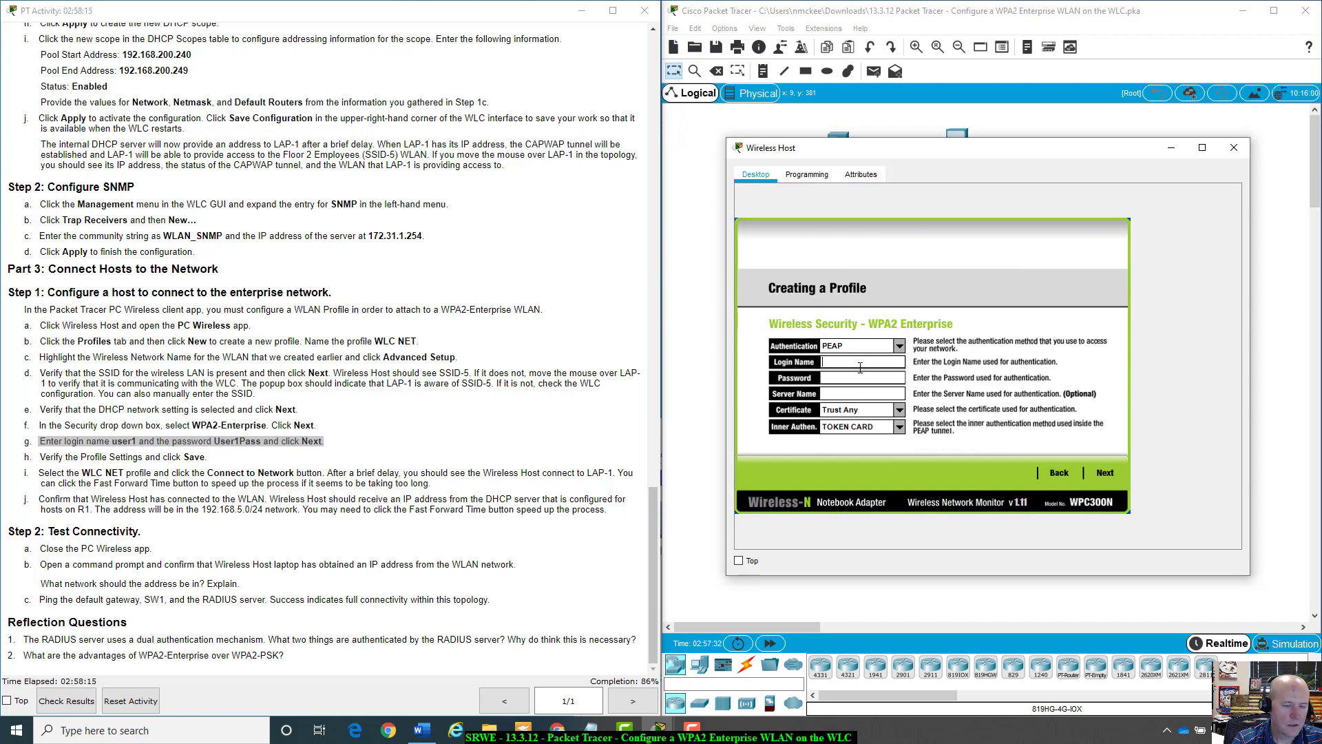
type("user1")
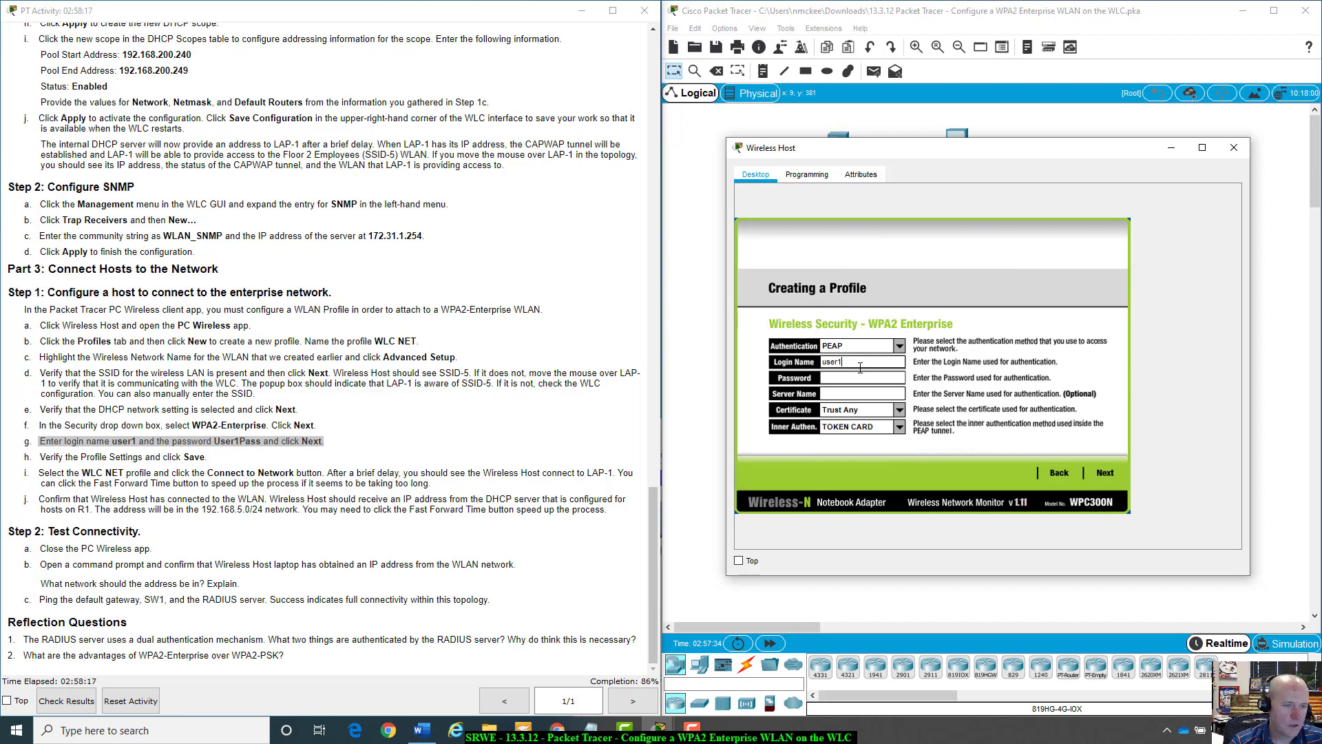
left_click(853, 380)
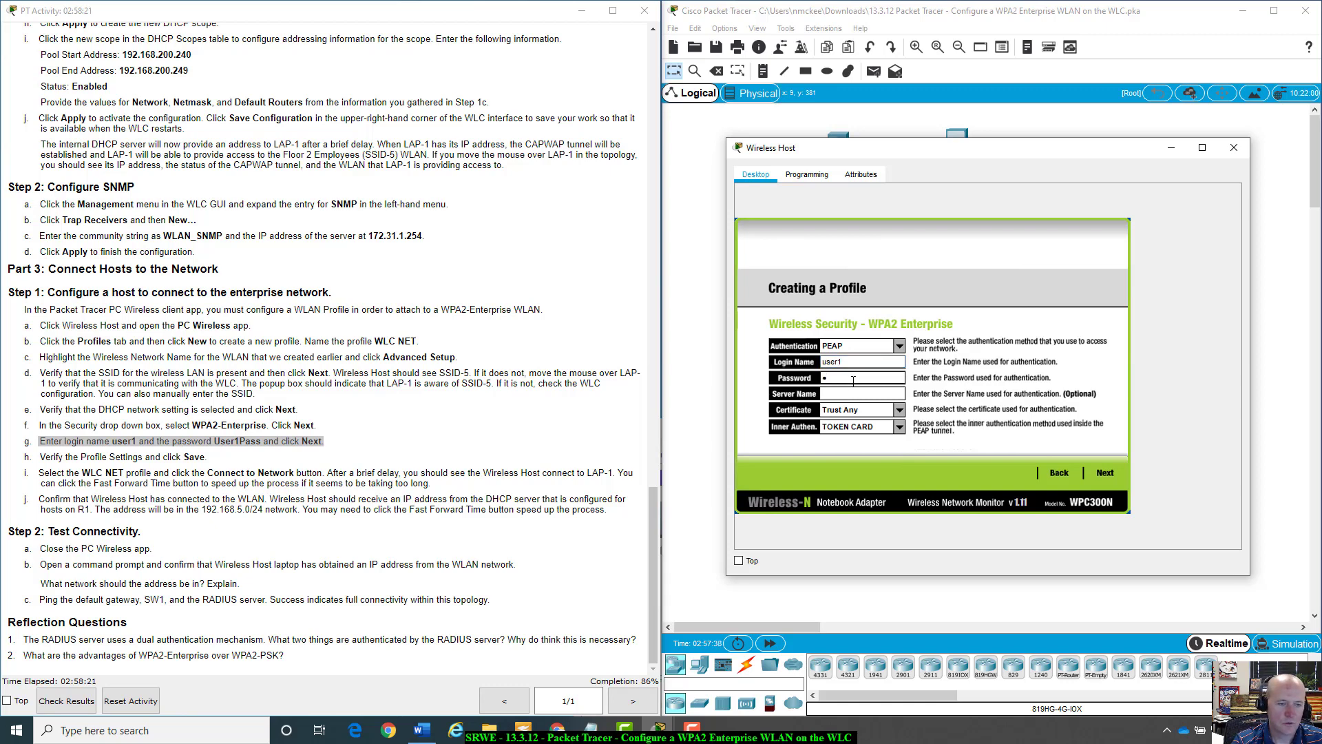
type("User1")
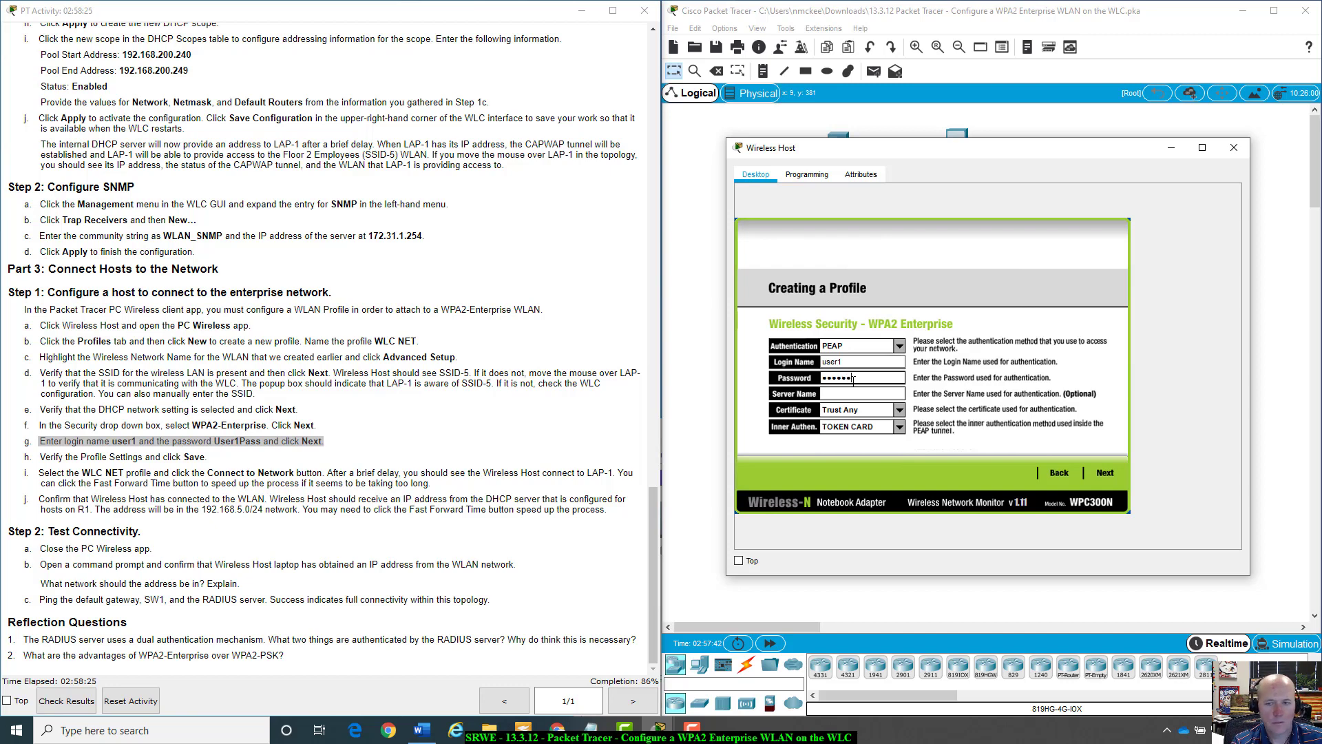
type("Pa")
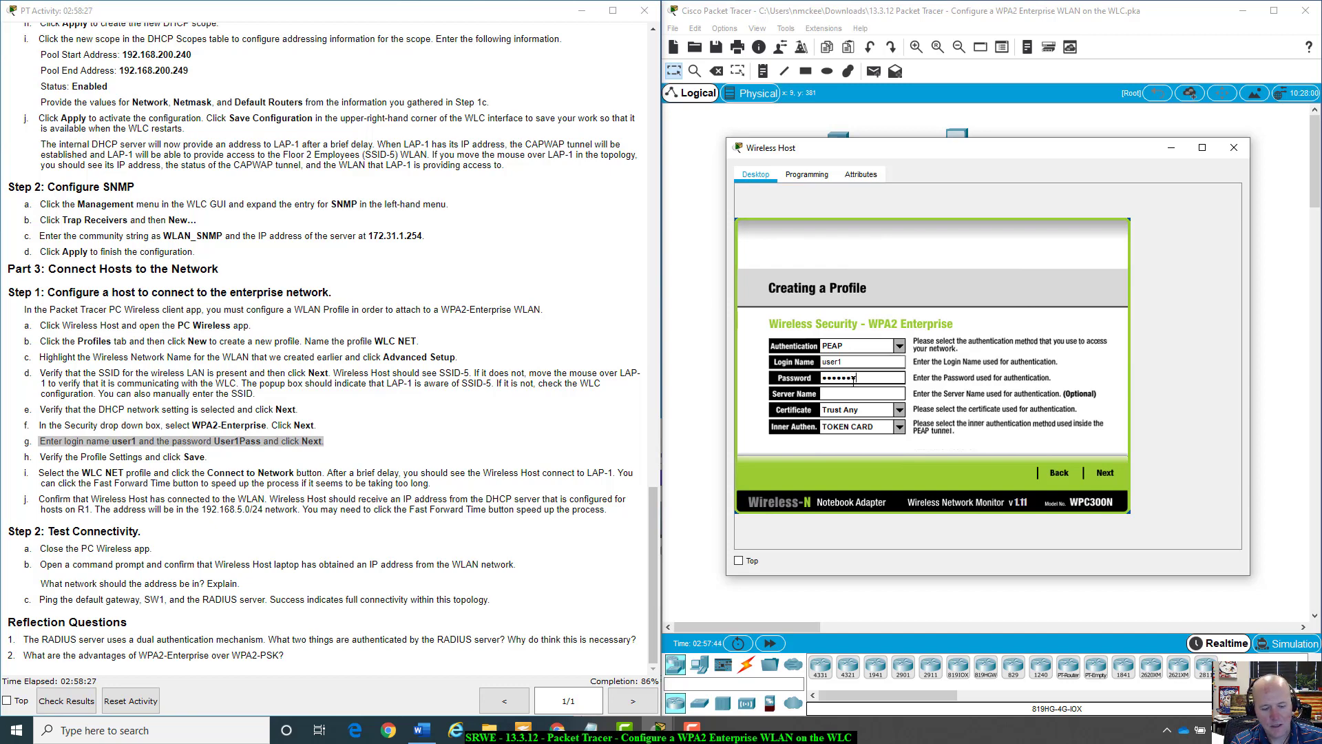
type("ss")
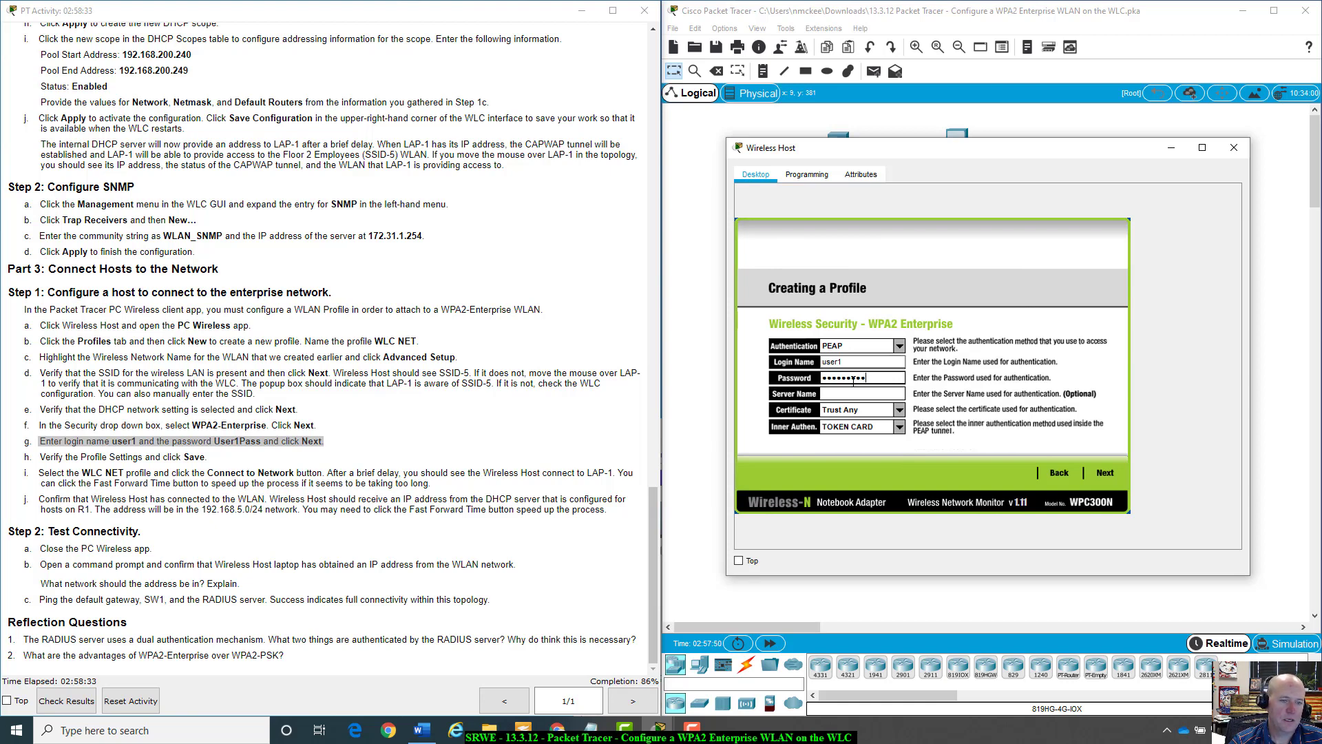
left_click(1104, 474)
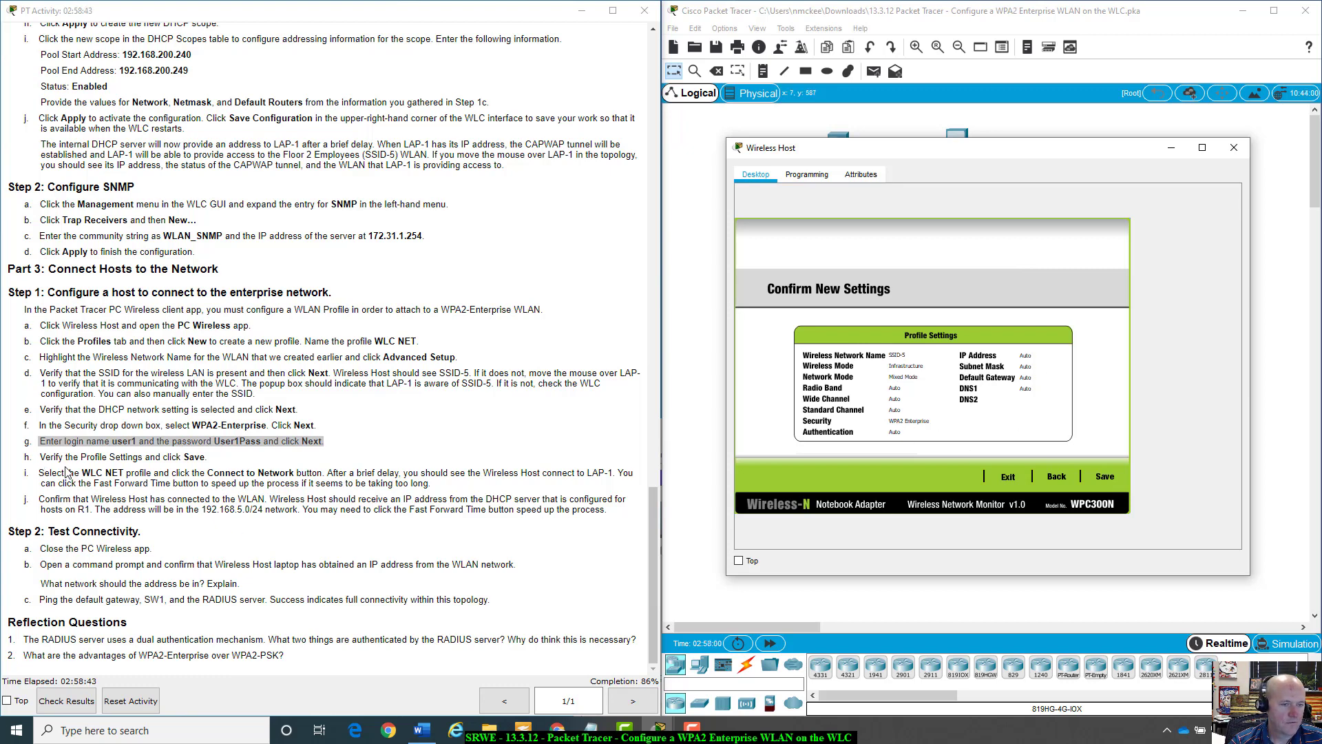
Save the WLC NET profile, then select it in the profile list and connect.
left_click(1101, 477)
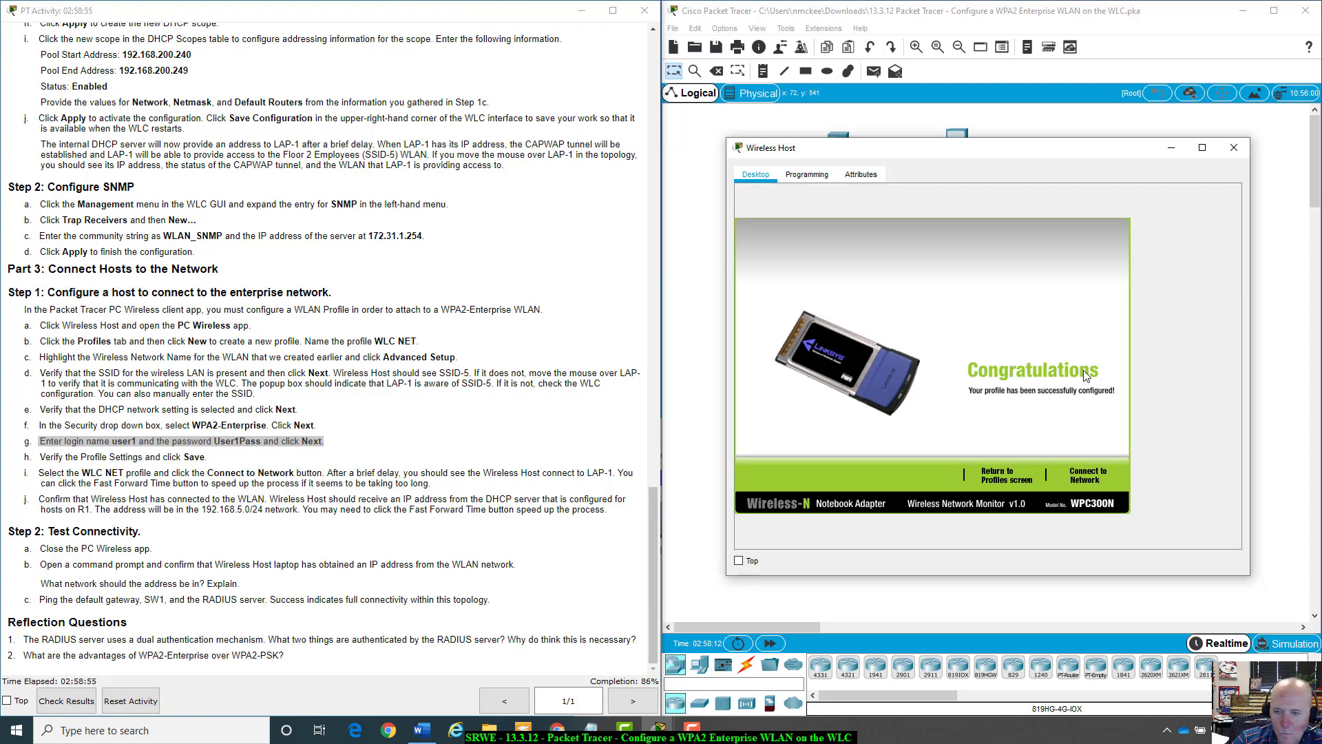
left_click(1006, 476)
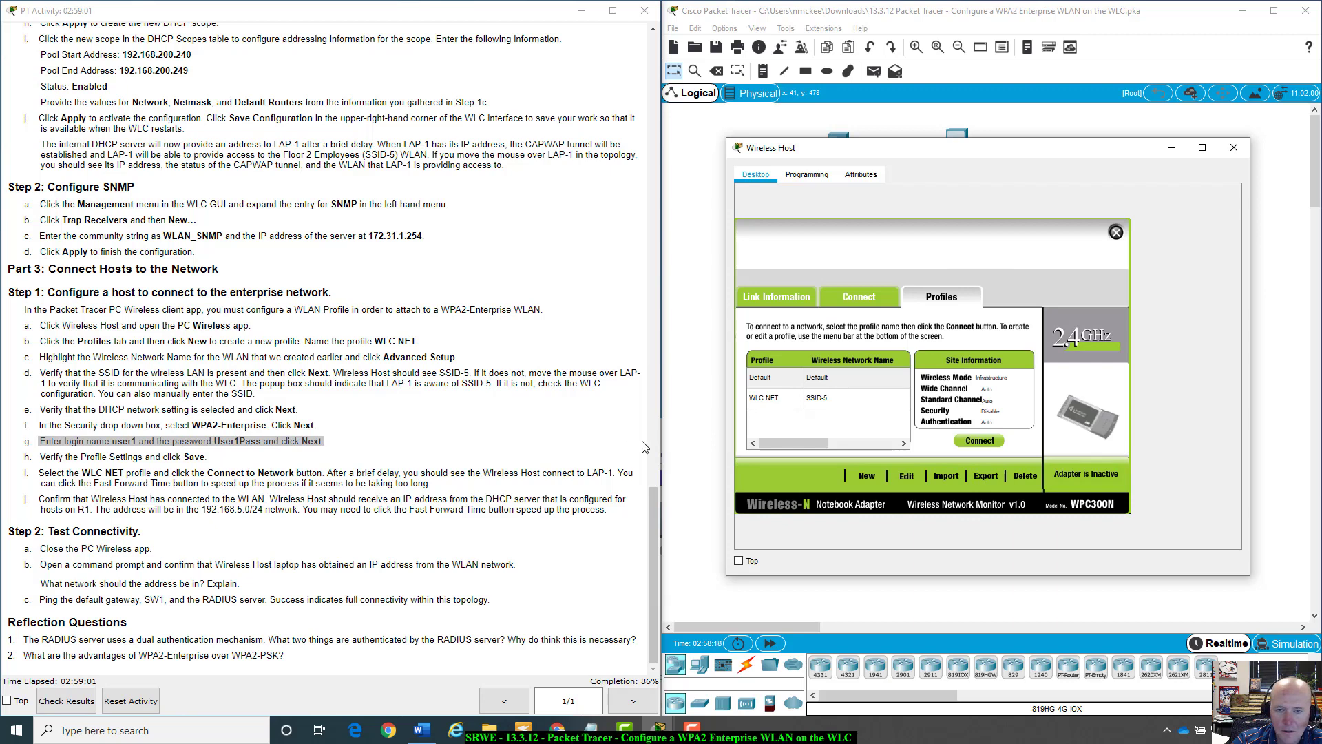
left_click(757, 403)
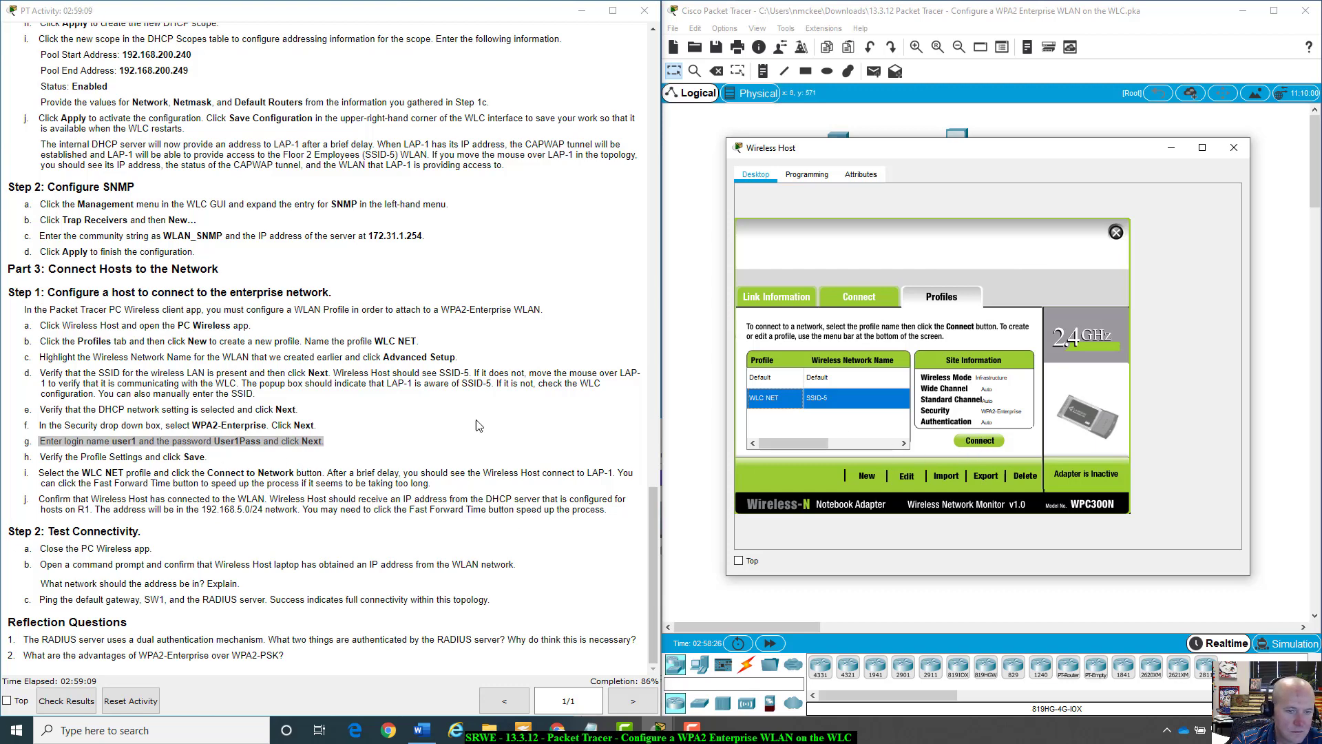
left_click(978, 442)
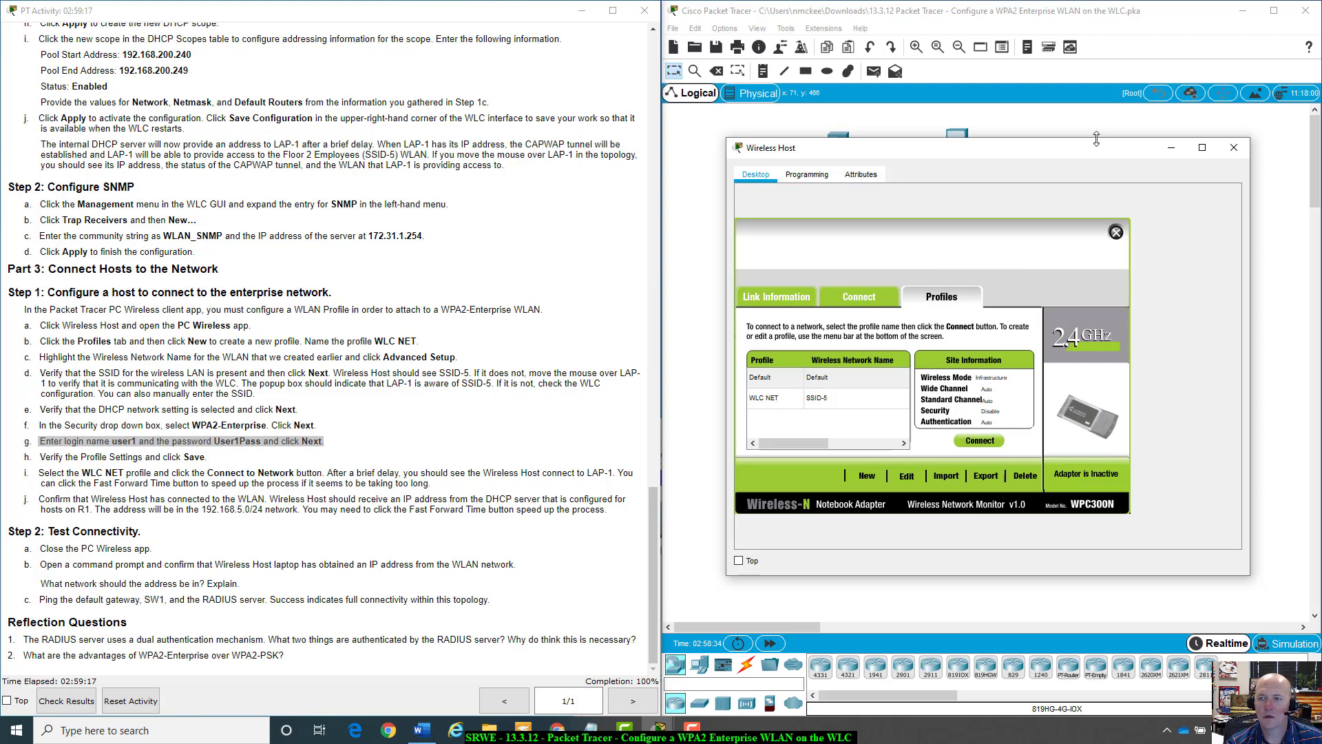
Close the wireless client and check IP Configuration shows 192.168.5.3 with gateway 192.168.5.1.
left_click_drag(1094, 157, 1118, 396)
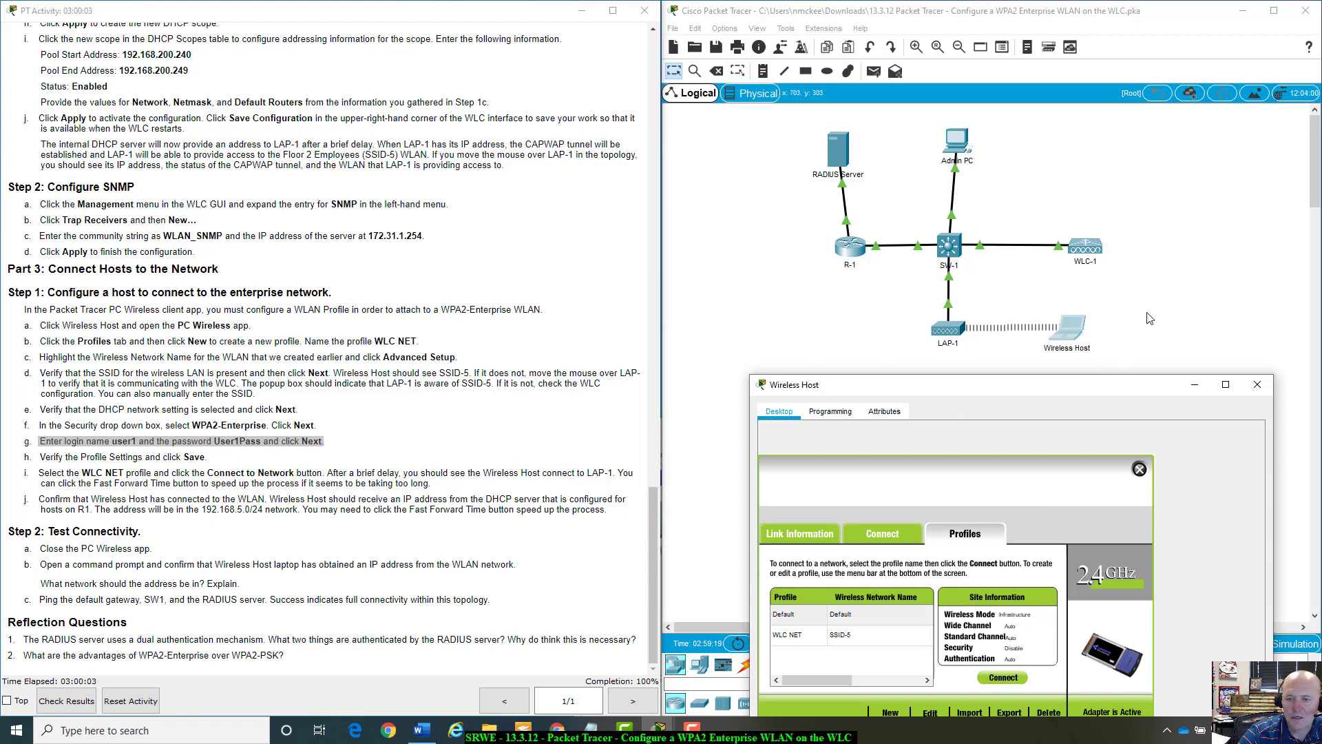
left_click_drag(1108, 388, 1109, 296)
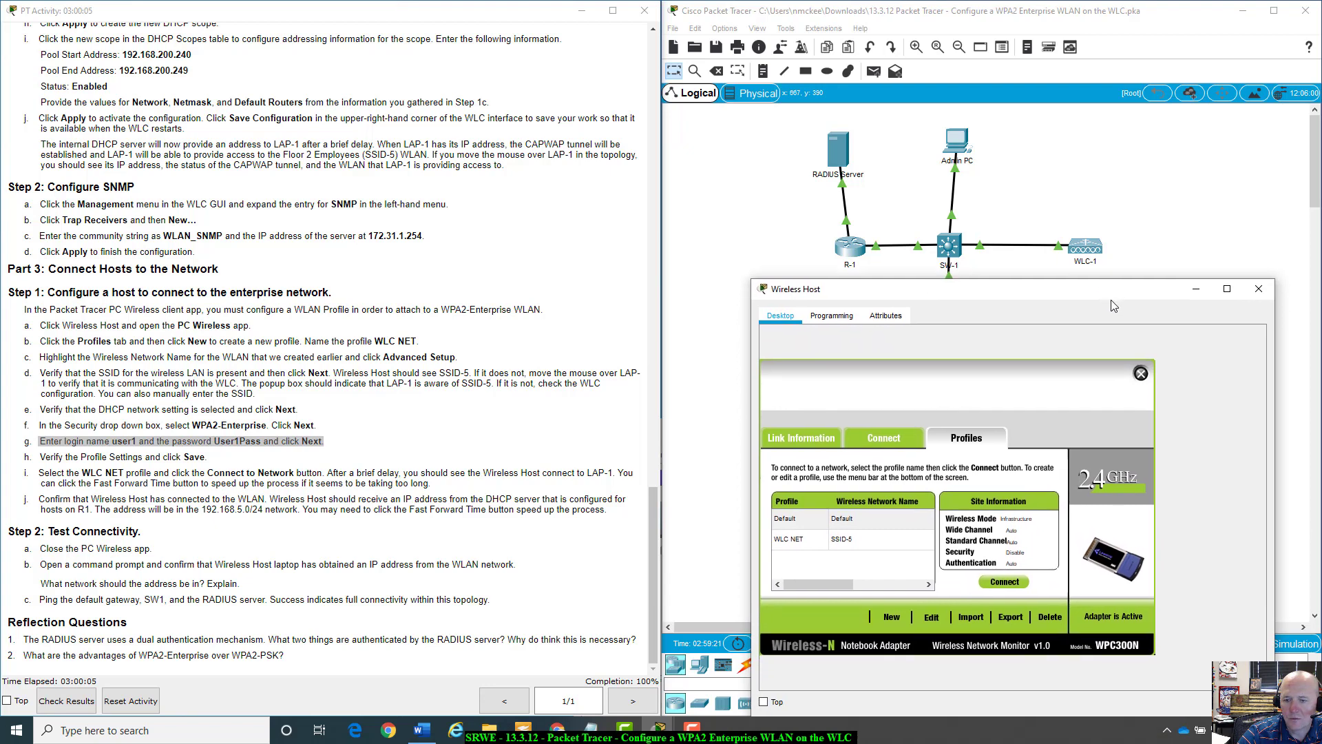
left_click(896, 439)
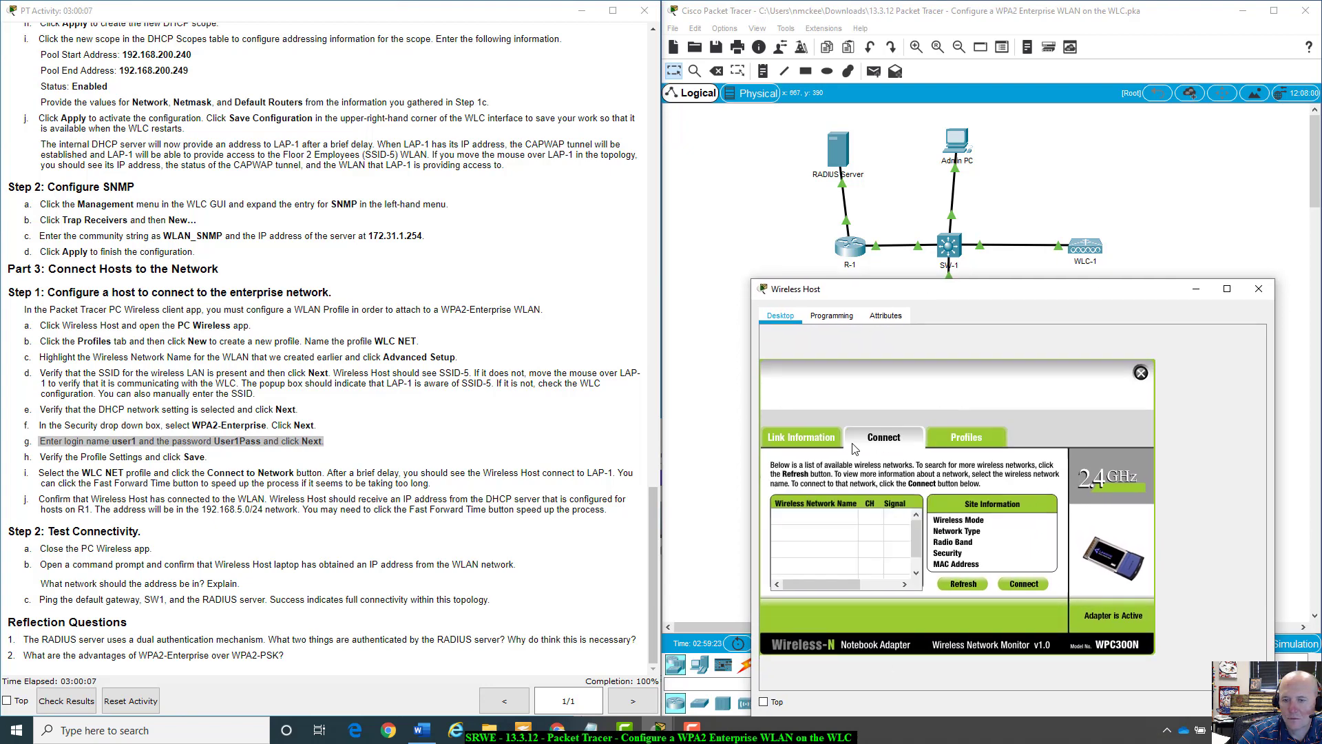
left_click(826, 441)
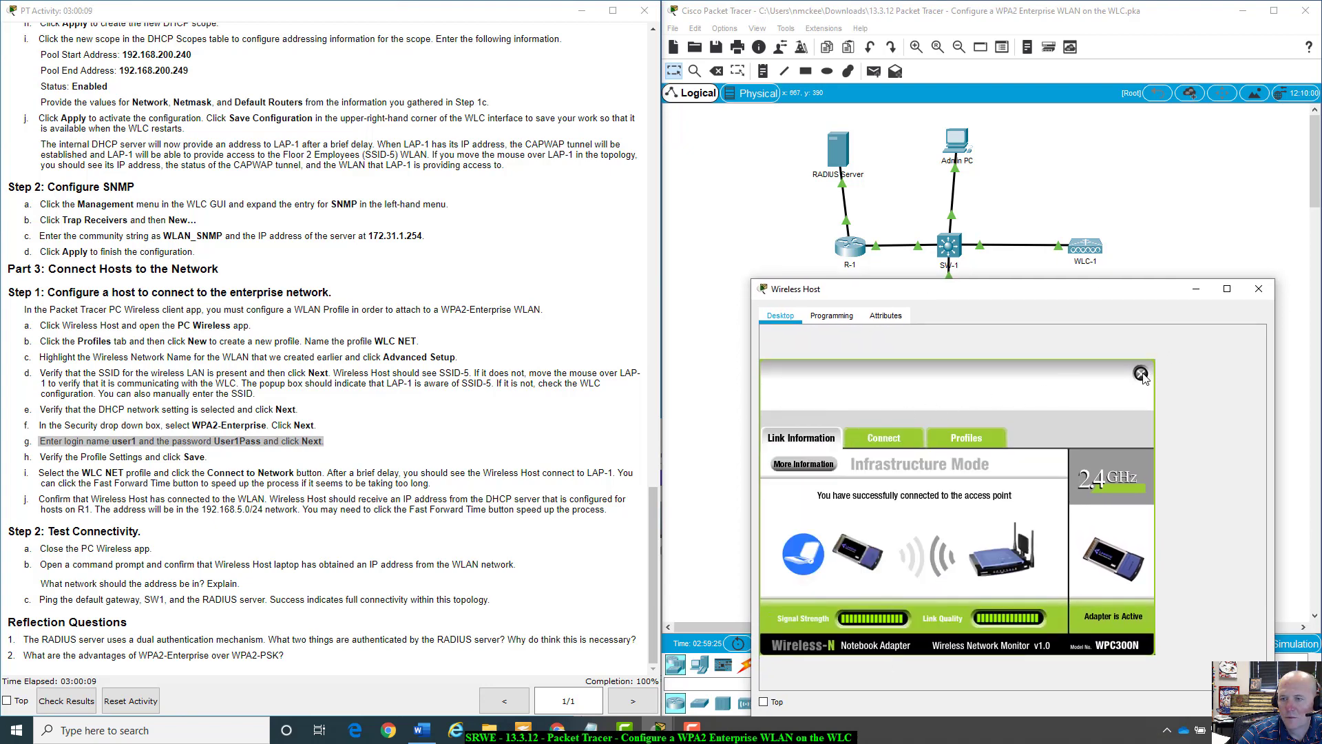
left_click(1141, 373)
left_click(836, 402)
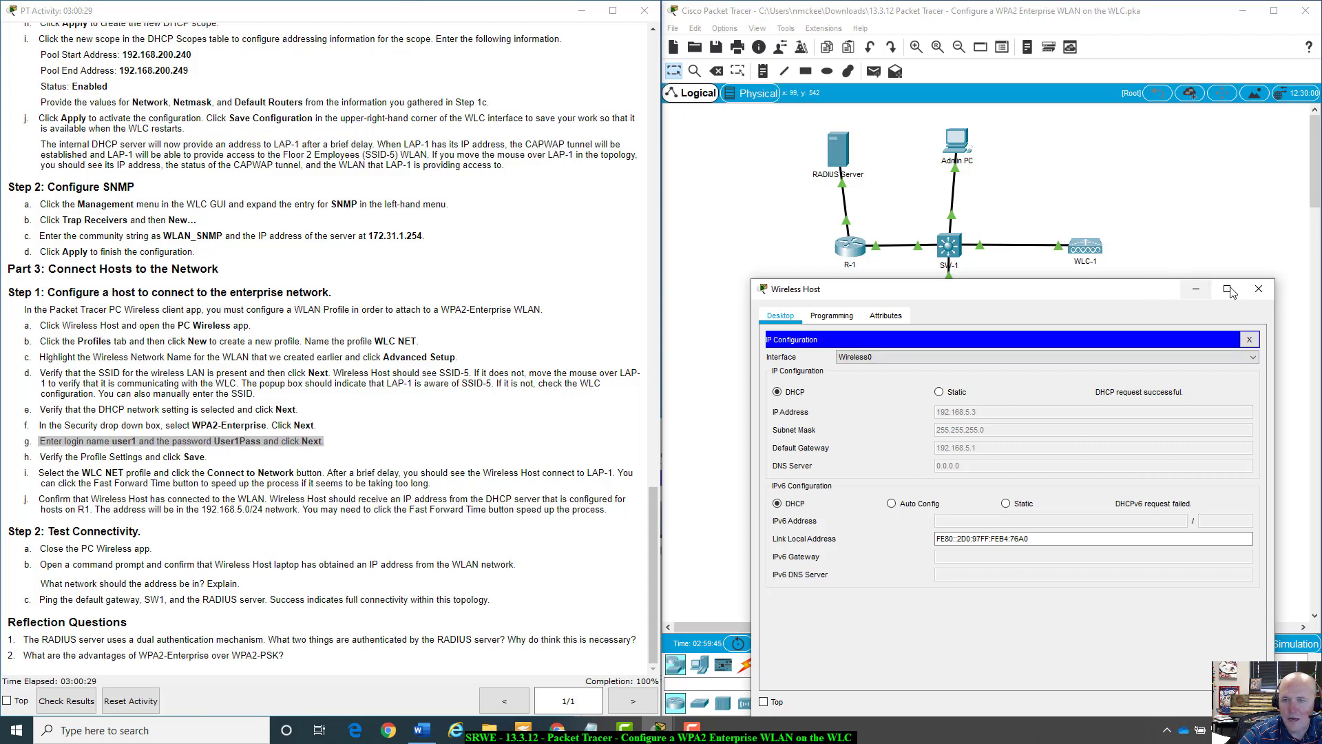
Open the Wireless Host's Command Prompt and run ipconfig /all.
left_click(1248, 340)
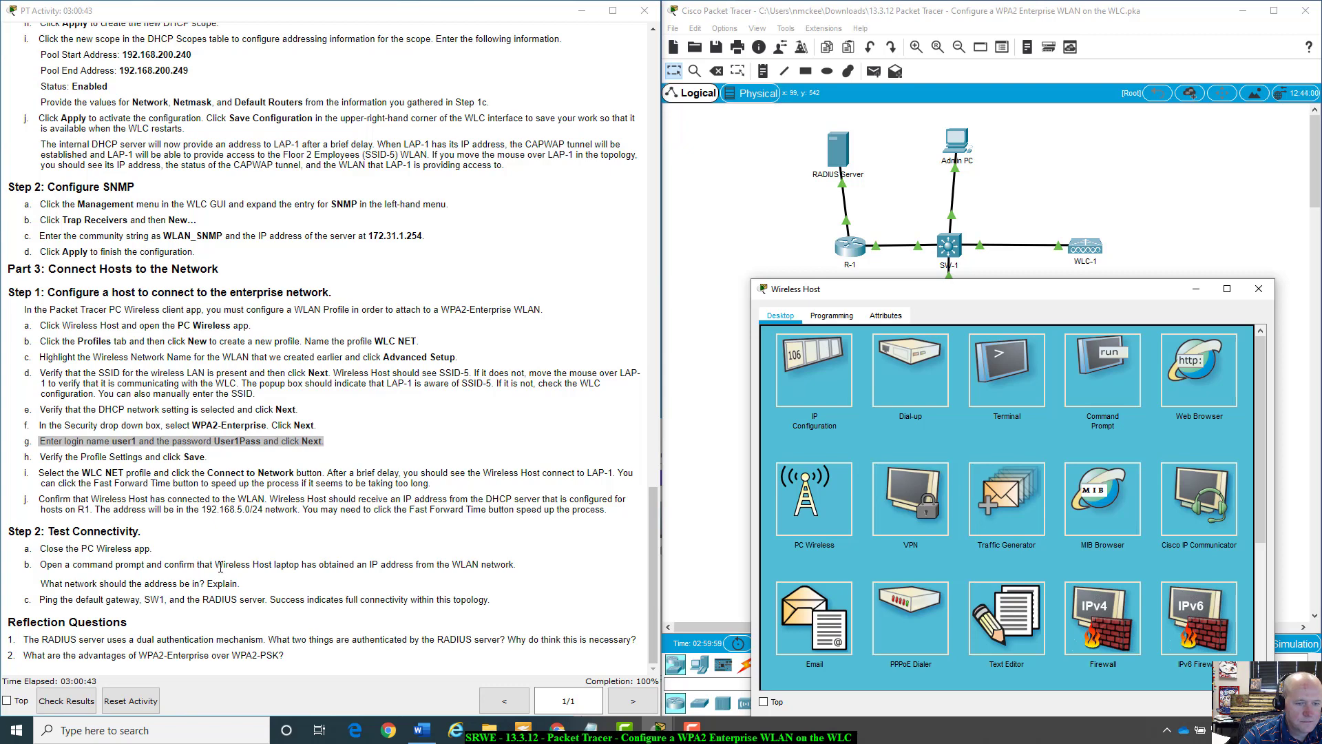
left_click(1113, 370)
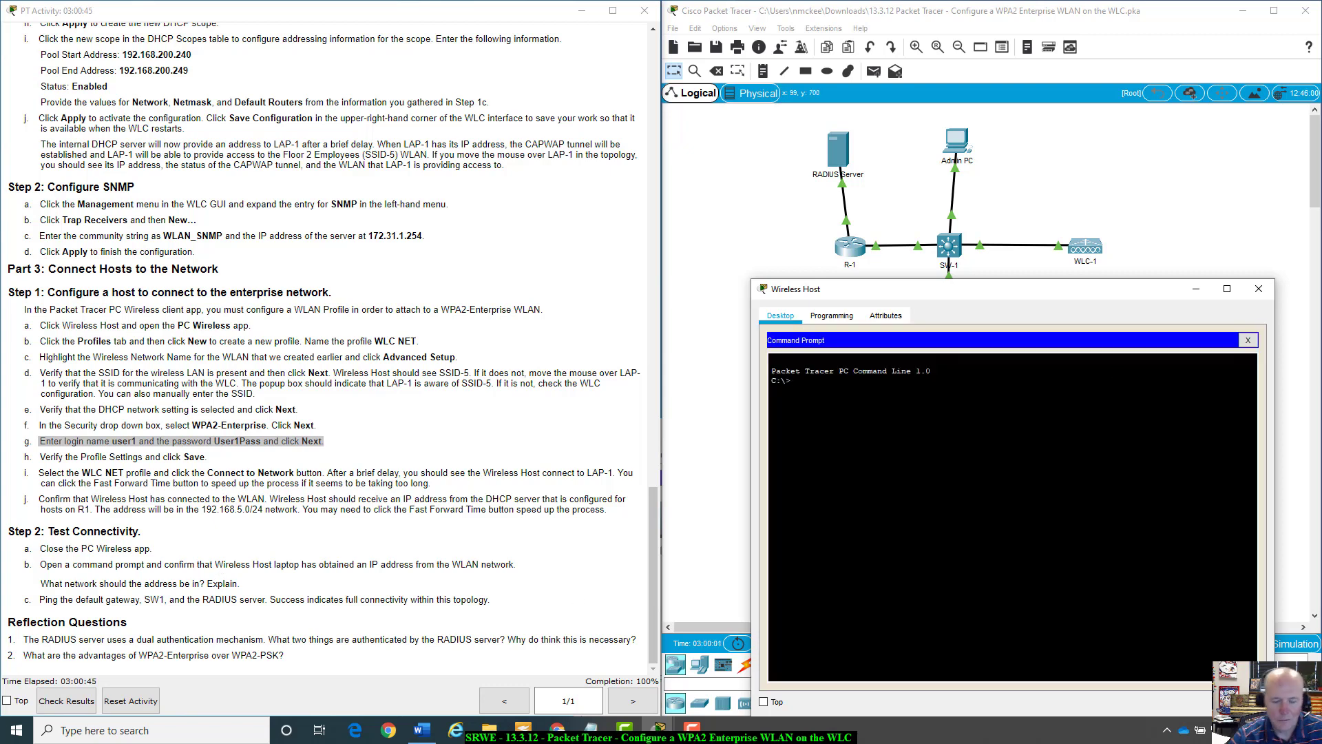
type("ipconfig /all")
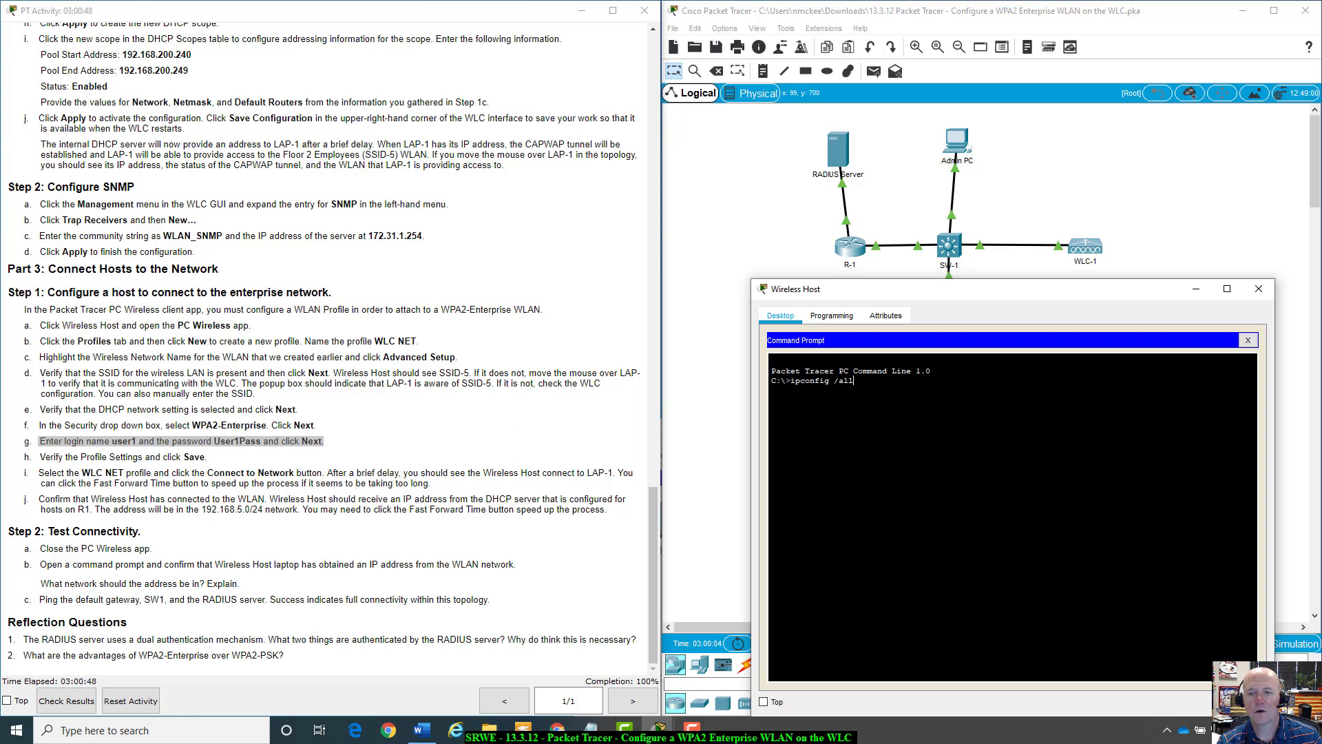
key("Return")
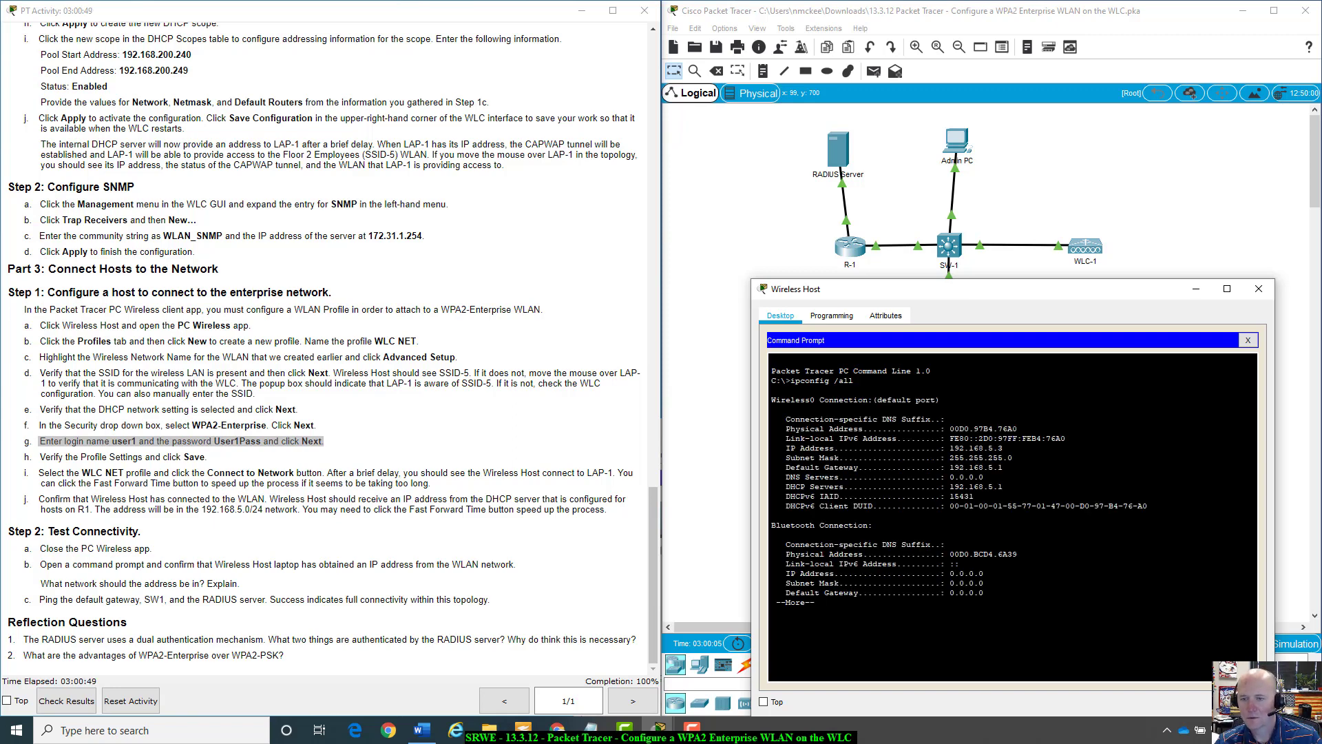
Highlight the address, gateway and DHCP server 192.168.5.1 lines in the output.
left_click_drag(951, 448, 1003, 467)
left_click(1004, 467)
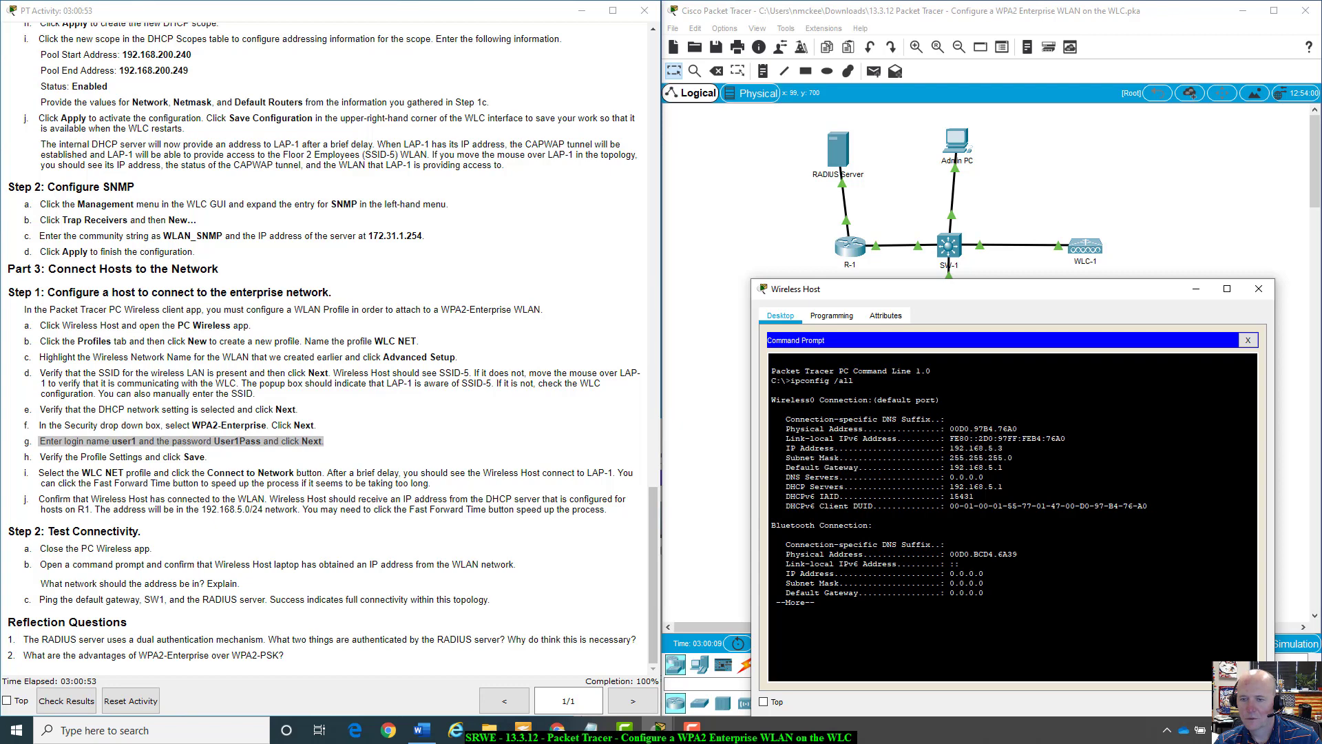
left_click_drag(1003, 486, 950, 486)
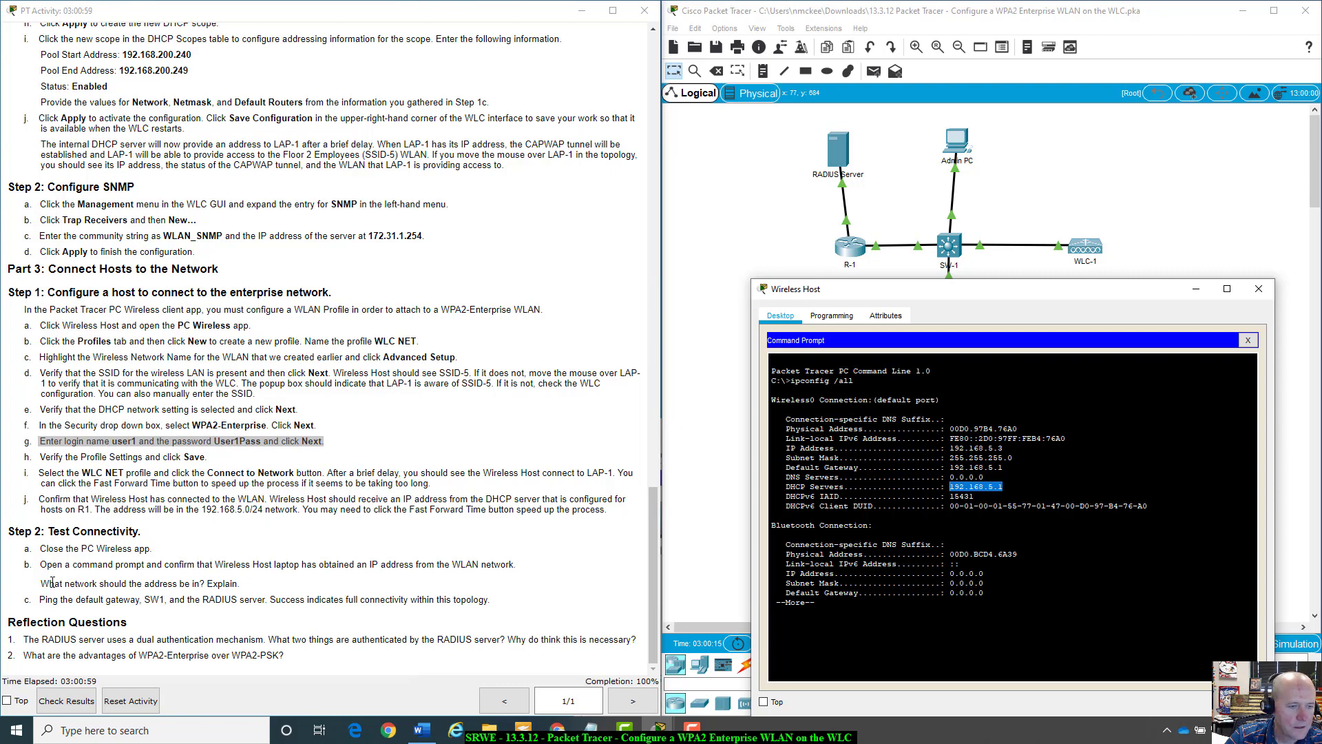
left_click_drag(39, 586, 241, 587)
left_click(241, 591)
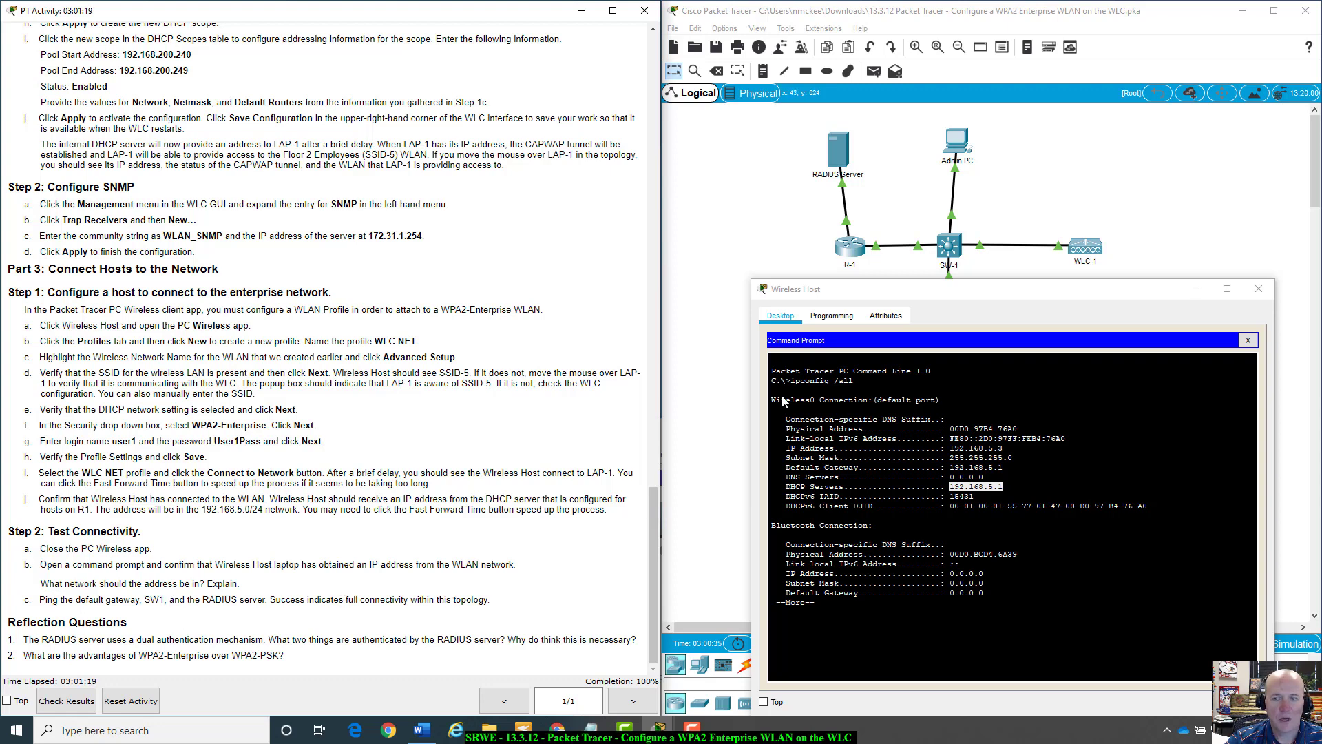
left_click_drag(921, 293, 844, 261)
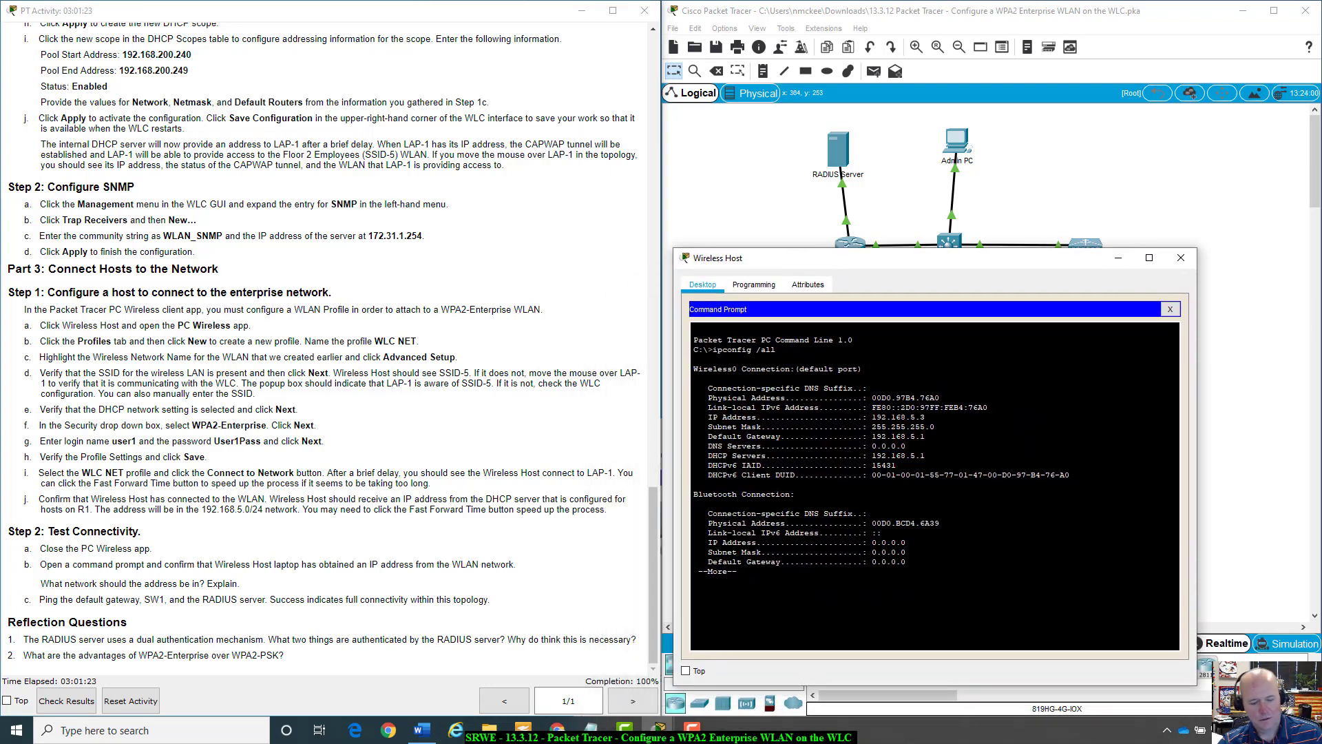
End the listing and ping gateway 192.168.5.1, getting 4 of 4 replies.
key("space")
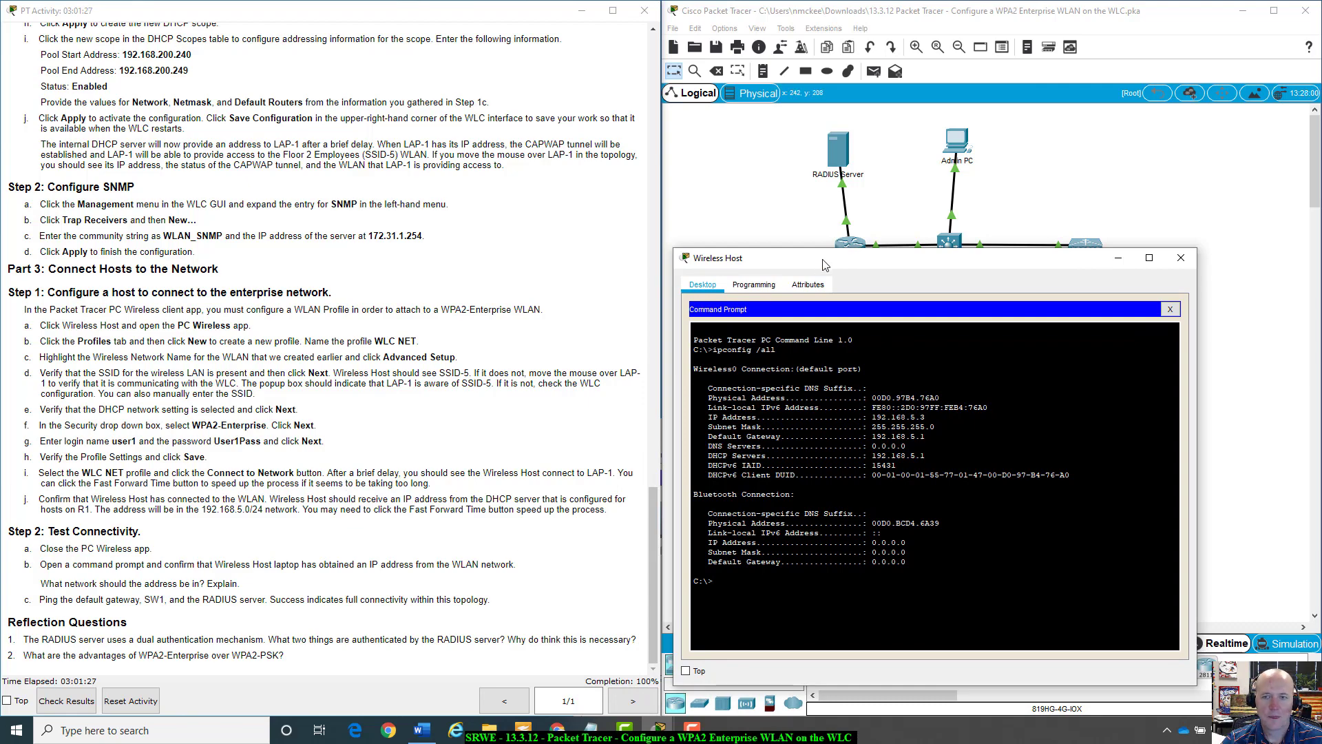
left_click_drag(825, 265, 871, 73)
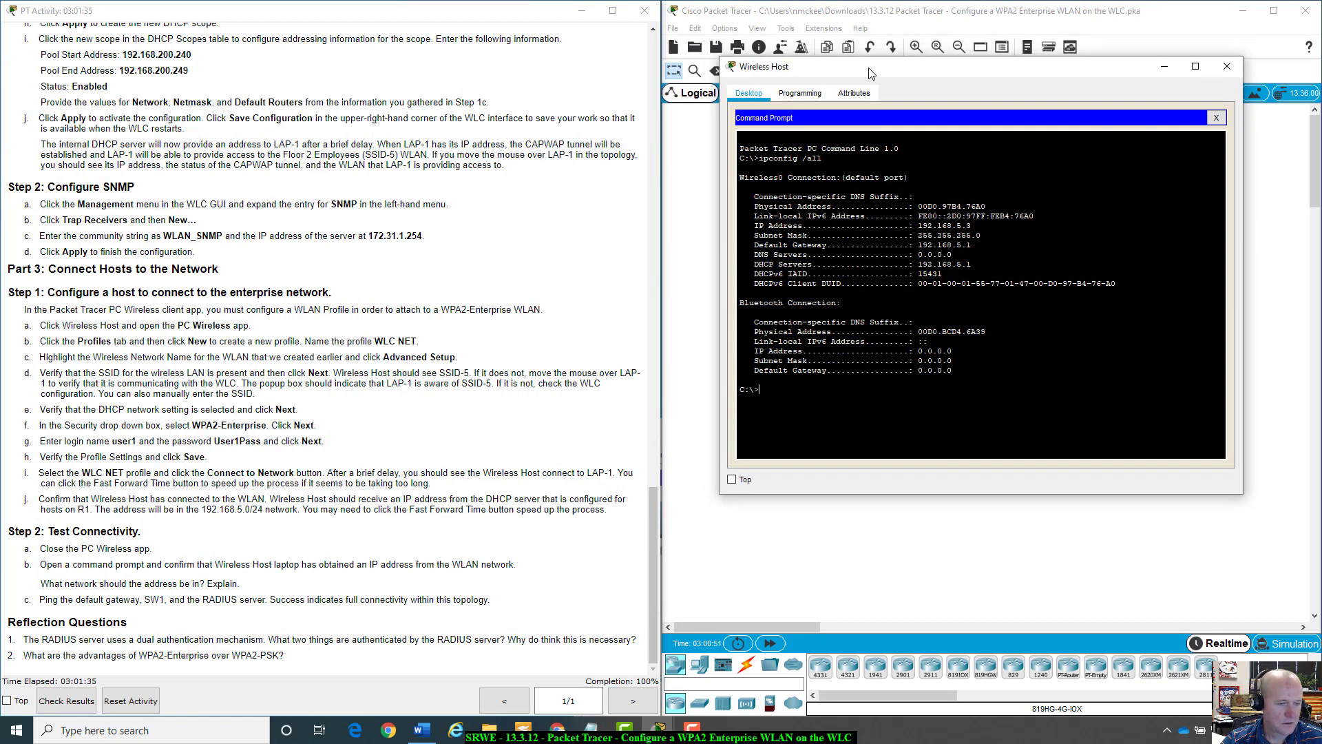
left_click_drag(871, 73, 881, 111)
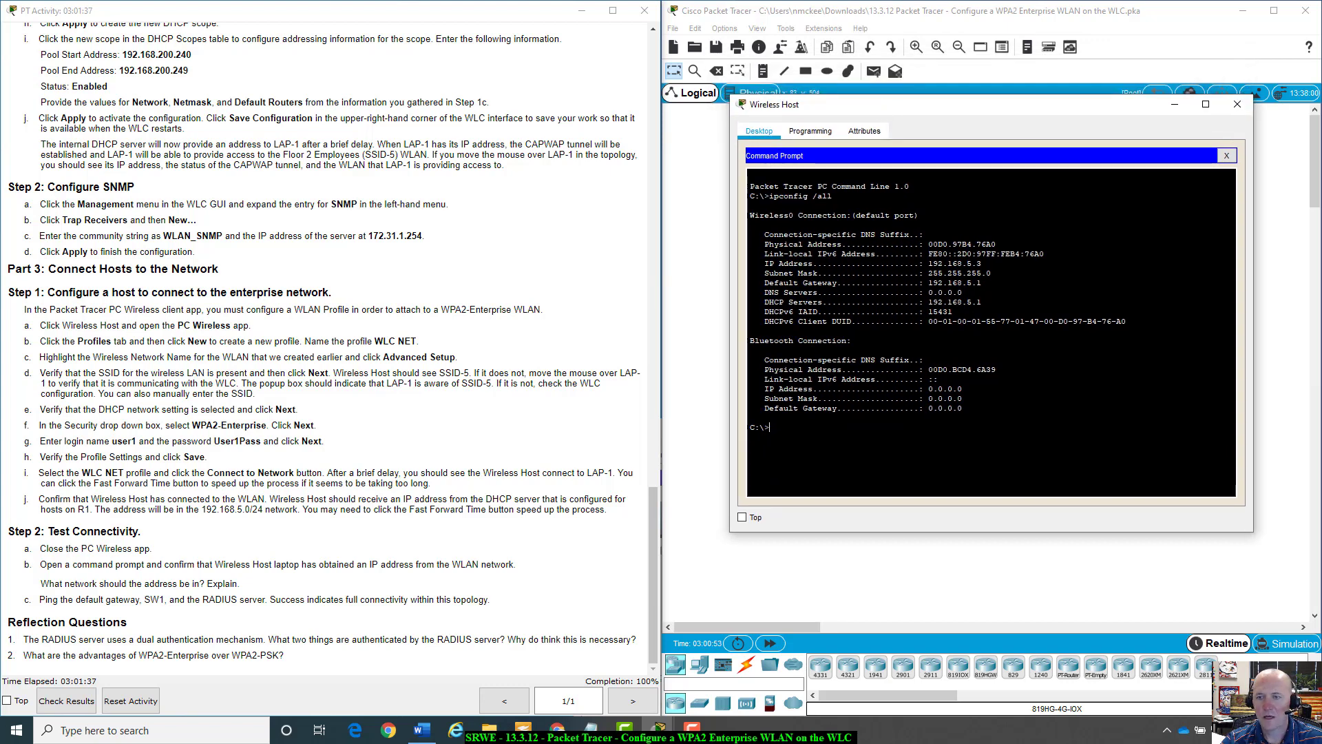
type("ping")
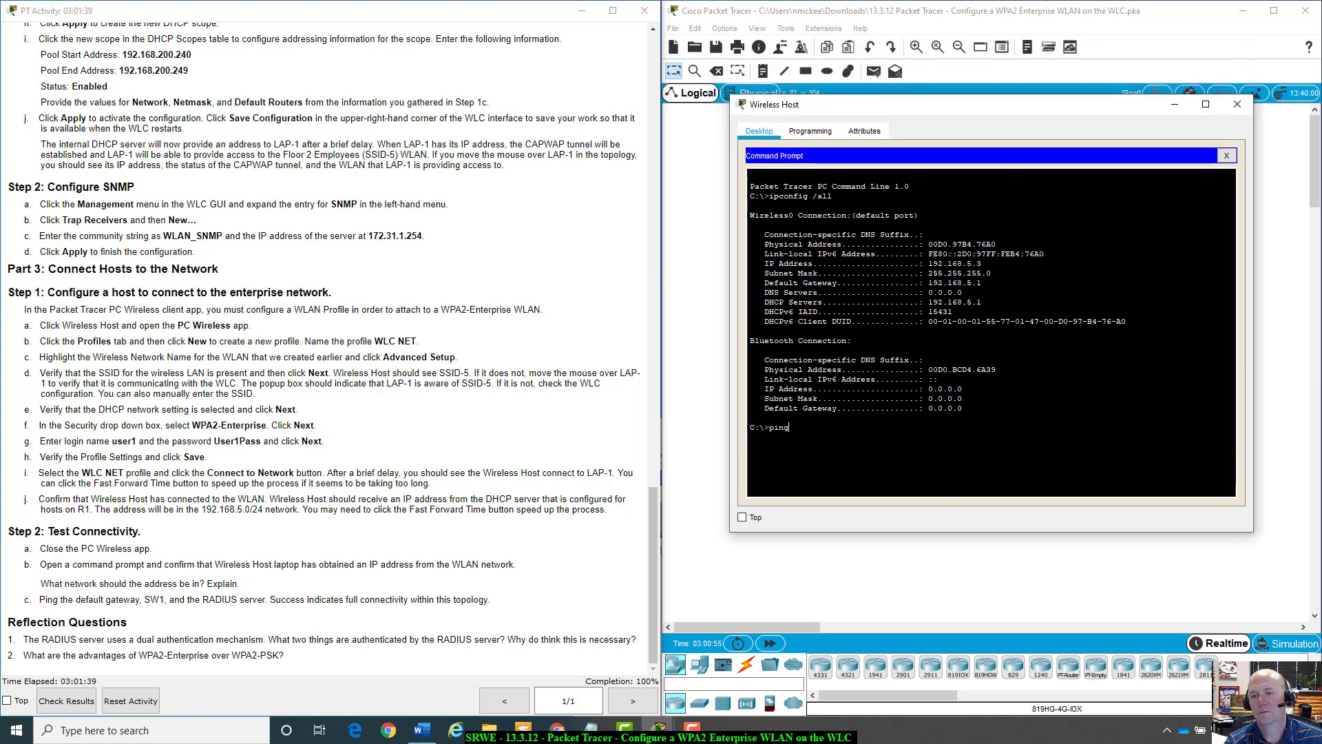
type(" 192.168")
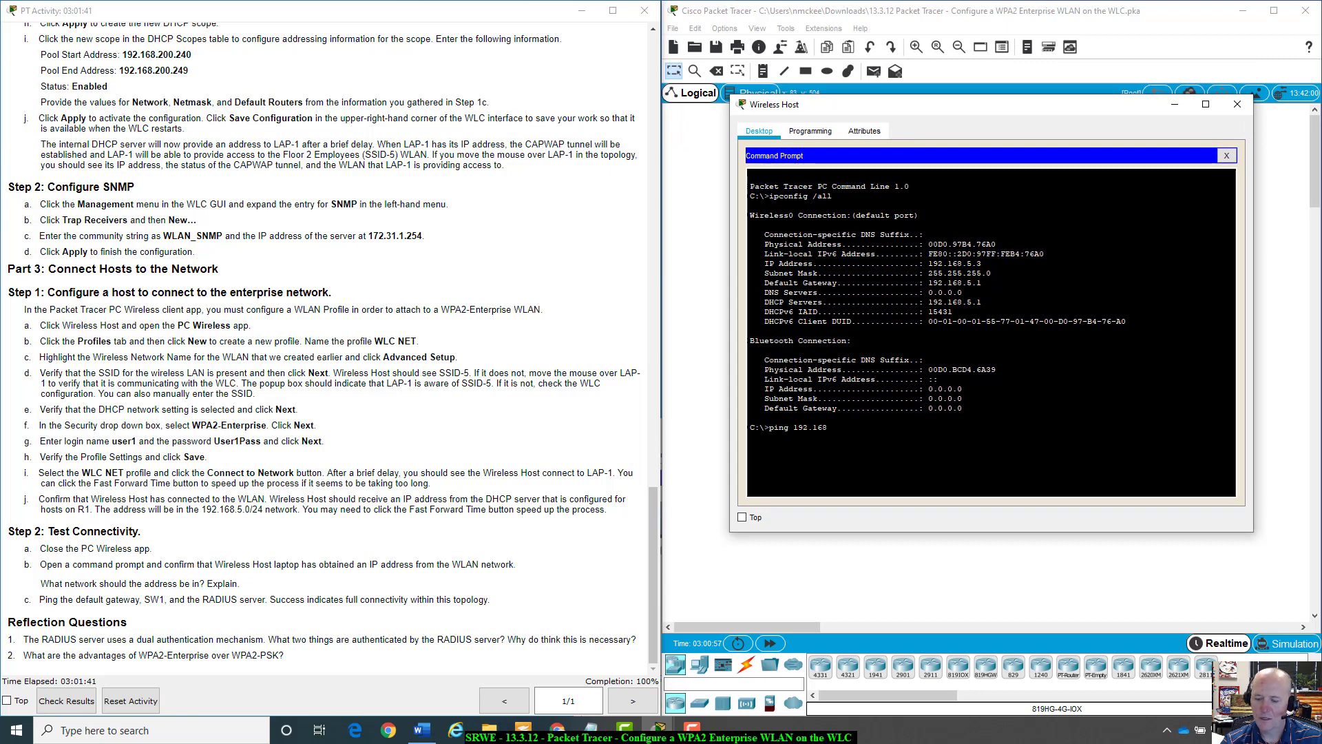
type(".5.1")
key("Return")
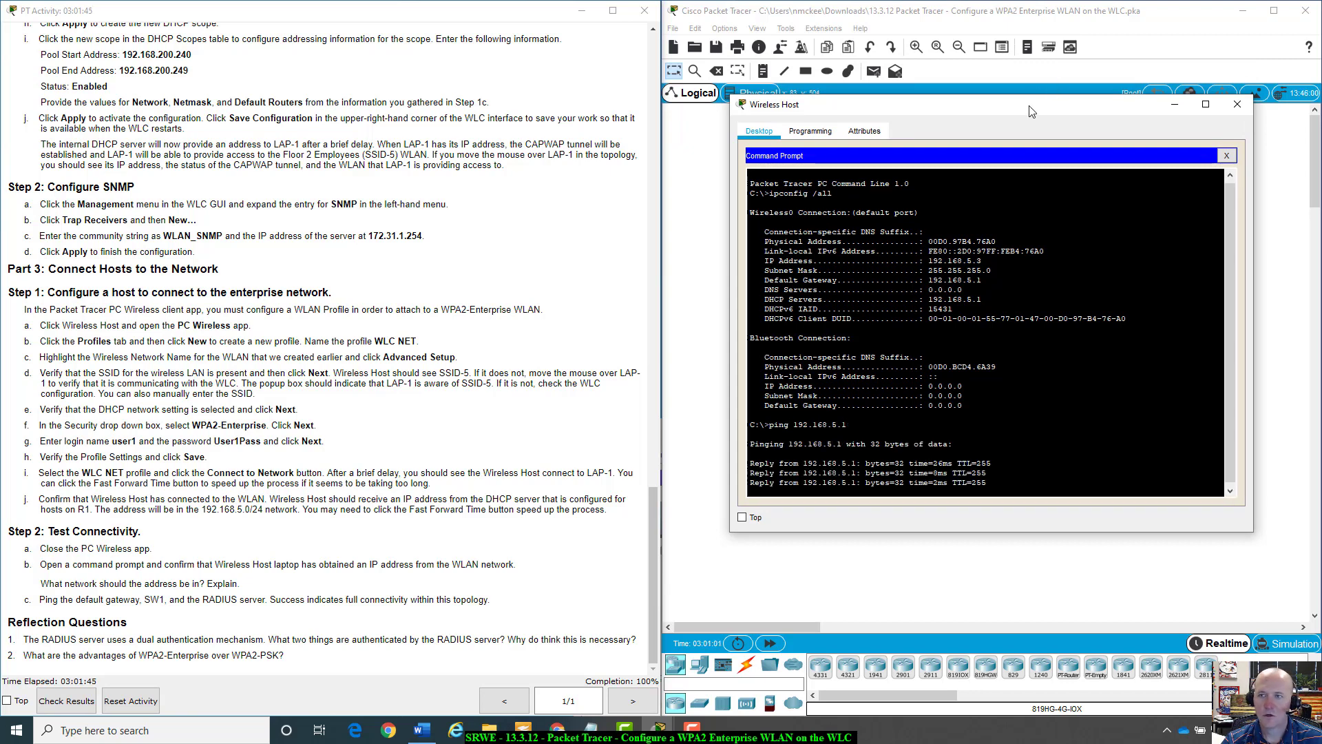
left_click_drag(1030, 111, 1019, 365)
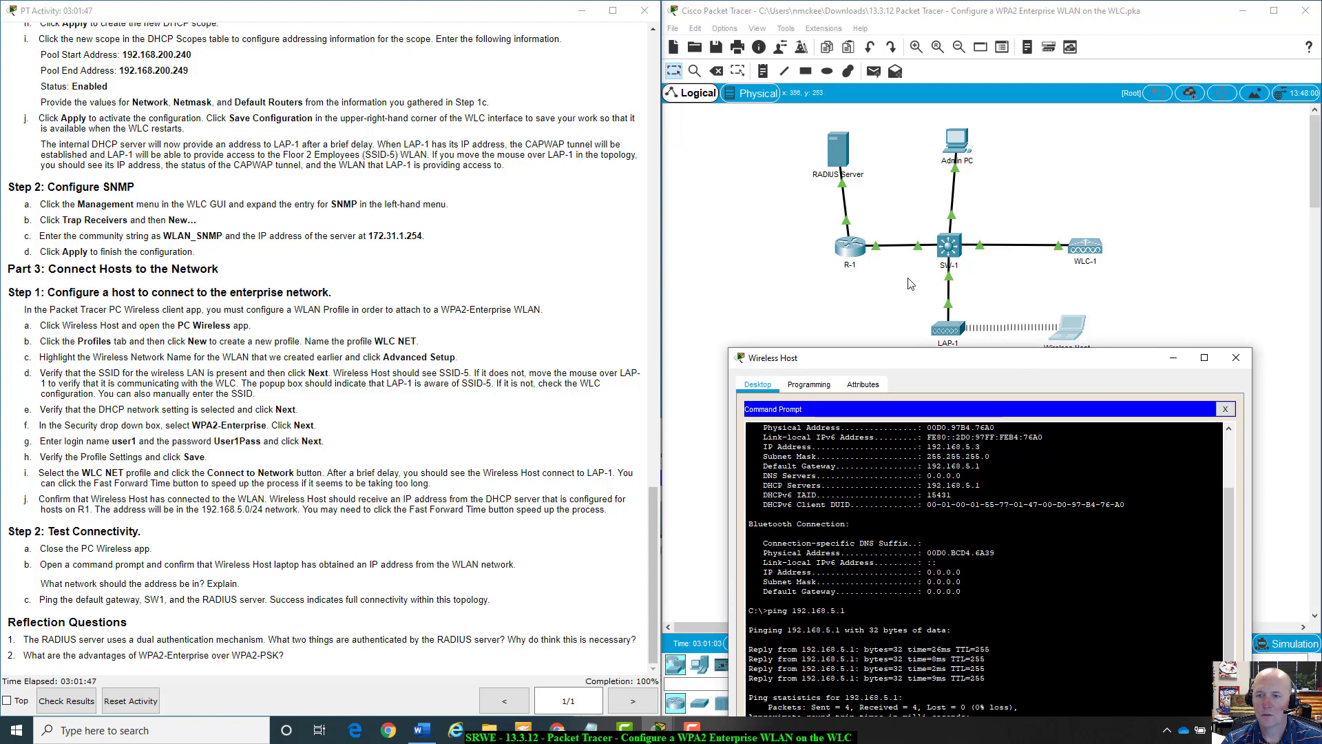
left_click(910, 284)
mouse_move(954, 248)
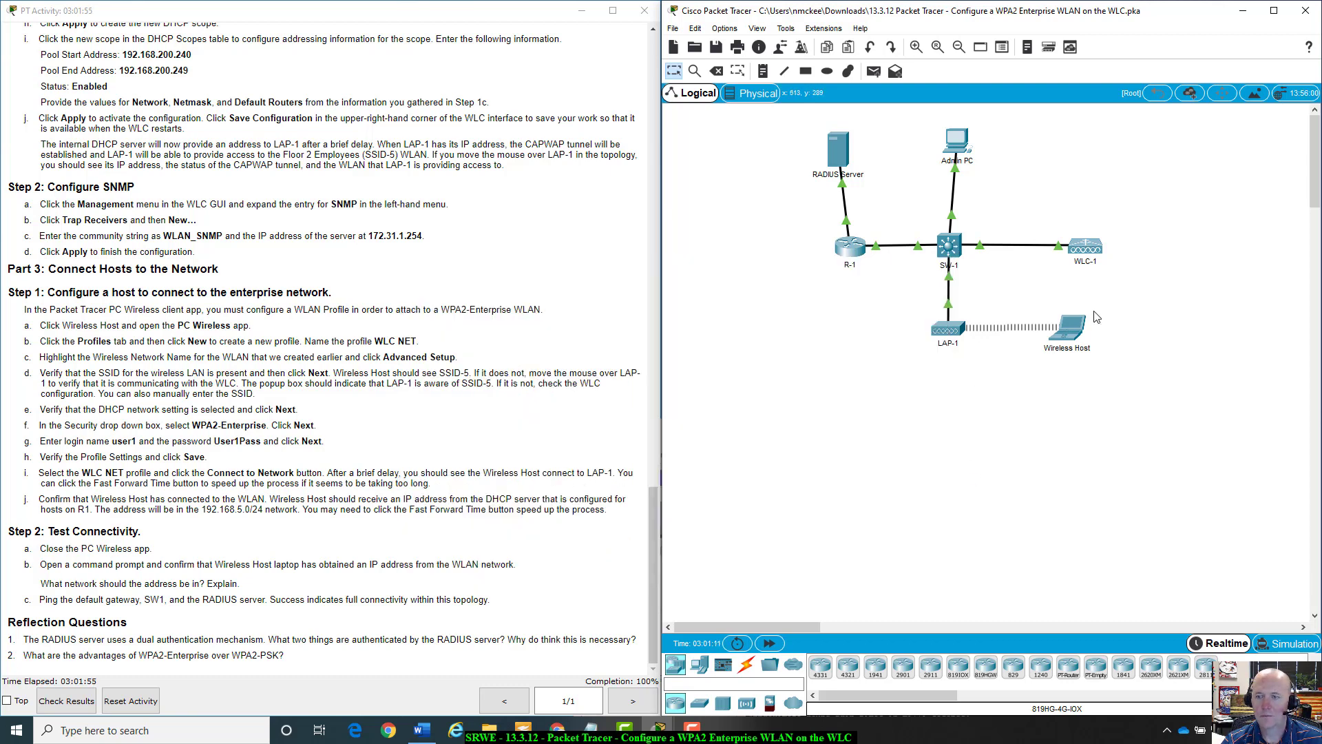
left_click(1076, 333)
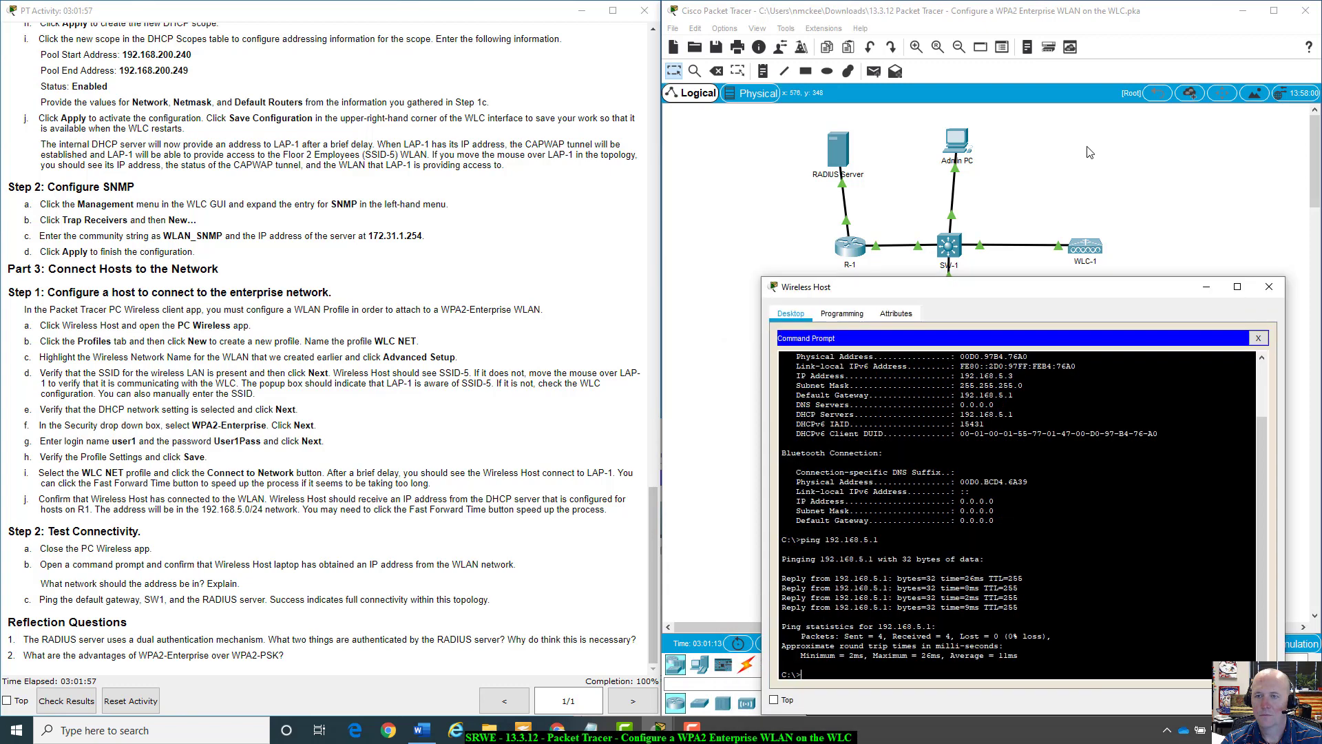
Ping SW1 at 192.168.200.100, rerunning it until all four replies succeed.
left_click_drag(1008, 362, 1090, 114)
key("Up")
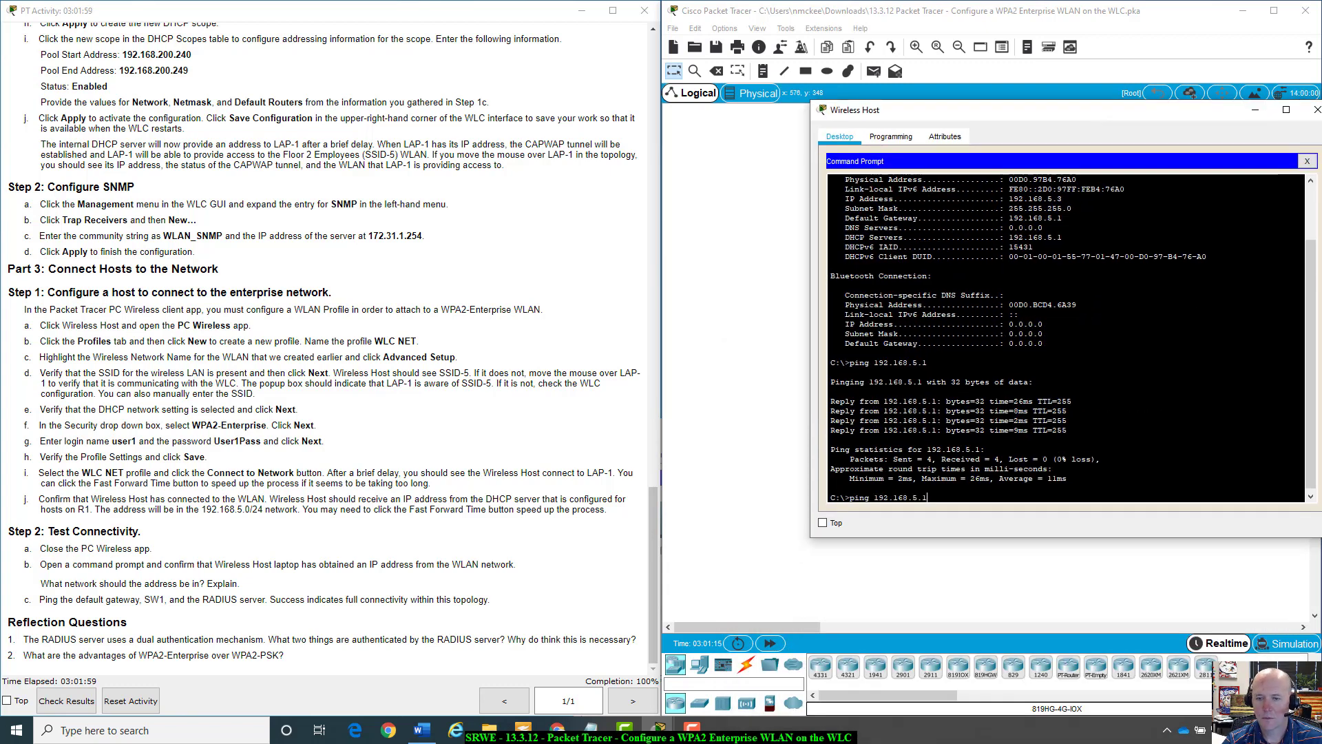
key("BackSpace")
key("BackSpace")
key("BackSpace")
type("200")
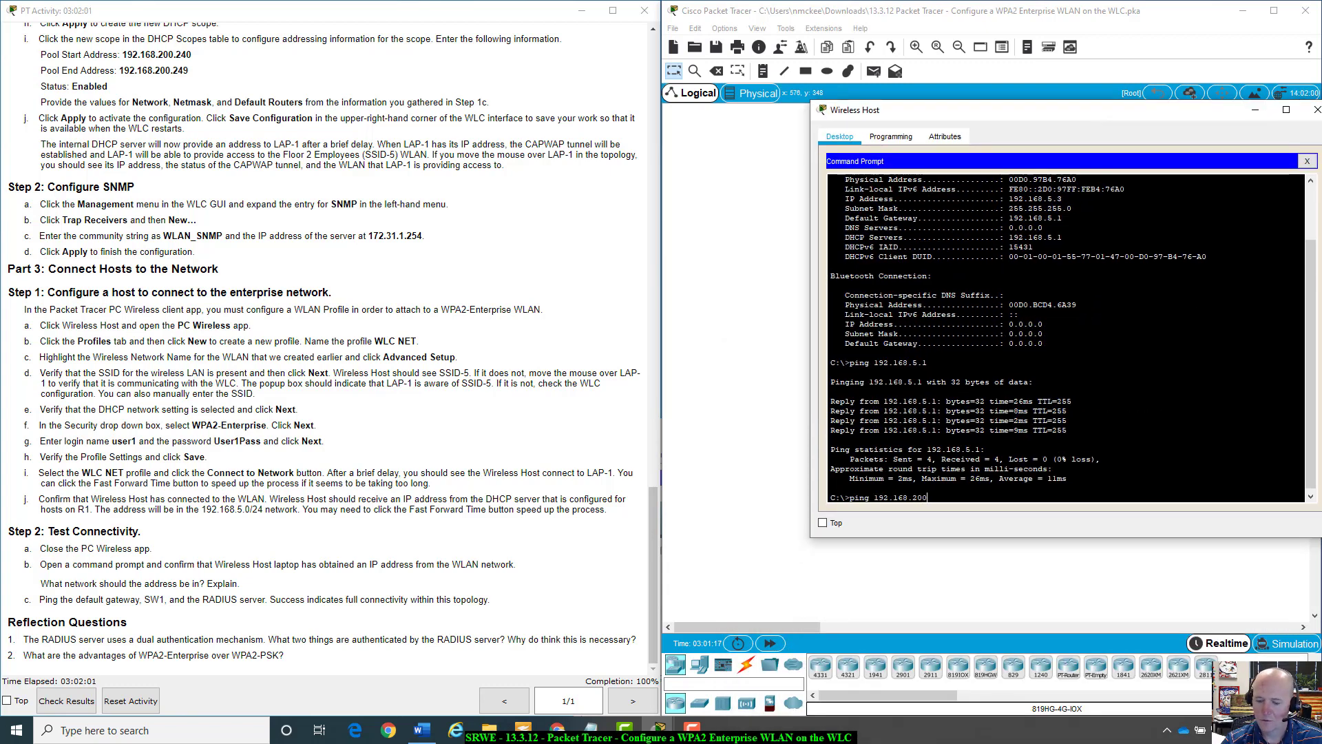
type(".100")
key("Return")
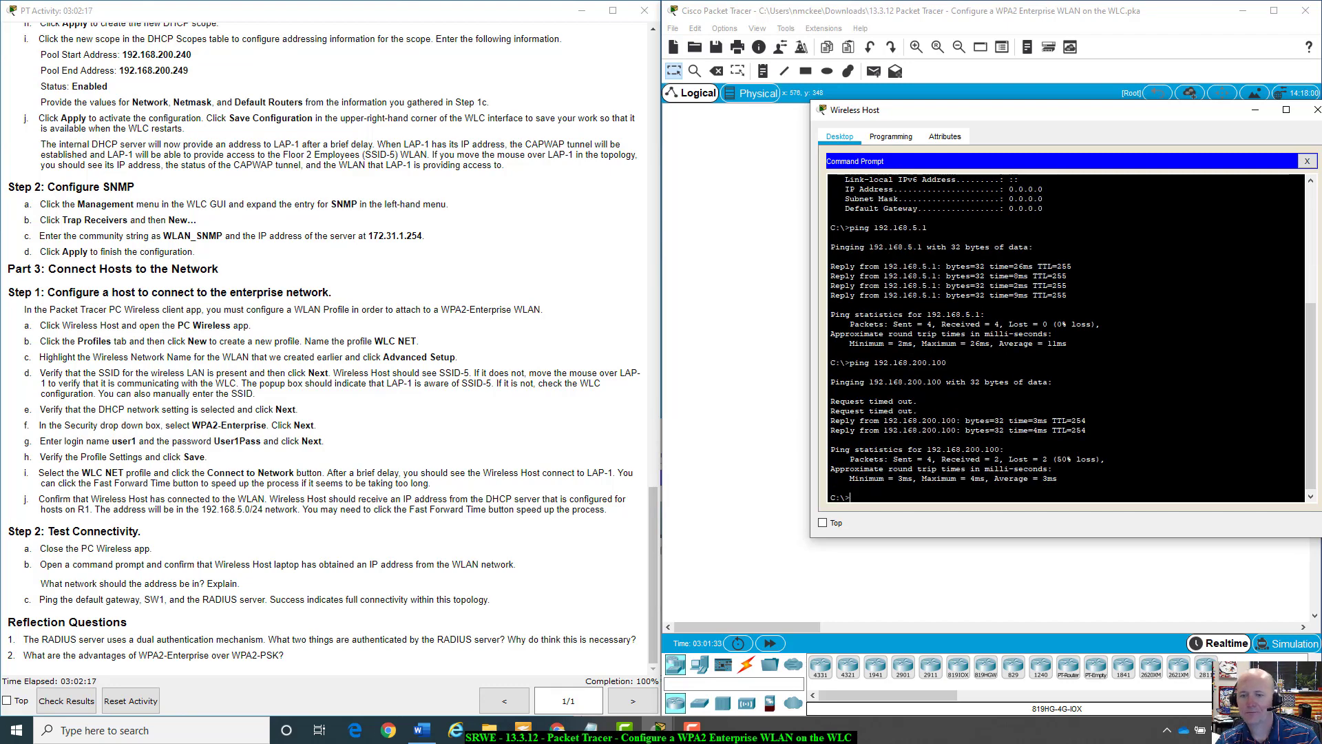
key("Up")
key("Return")
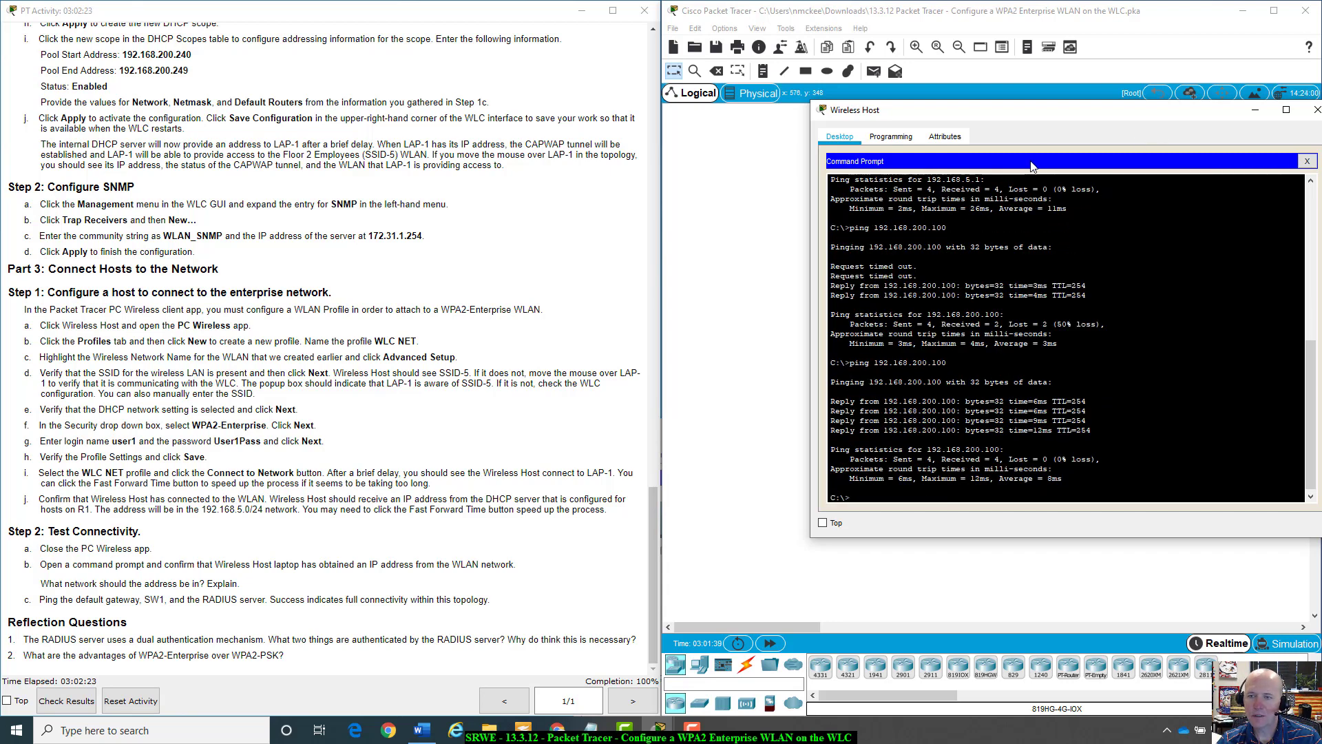
left_click_drag(1043, 117, 974, 269)
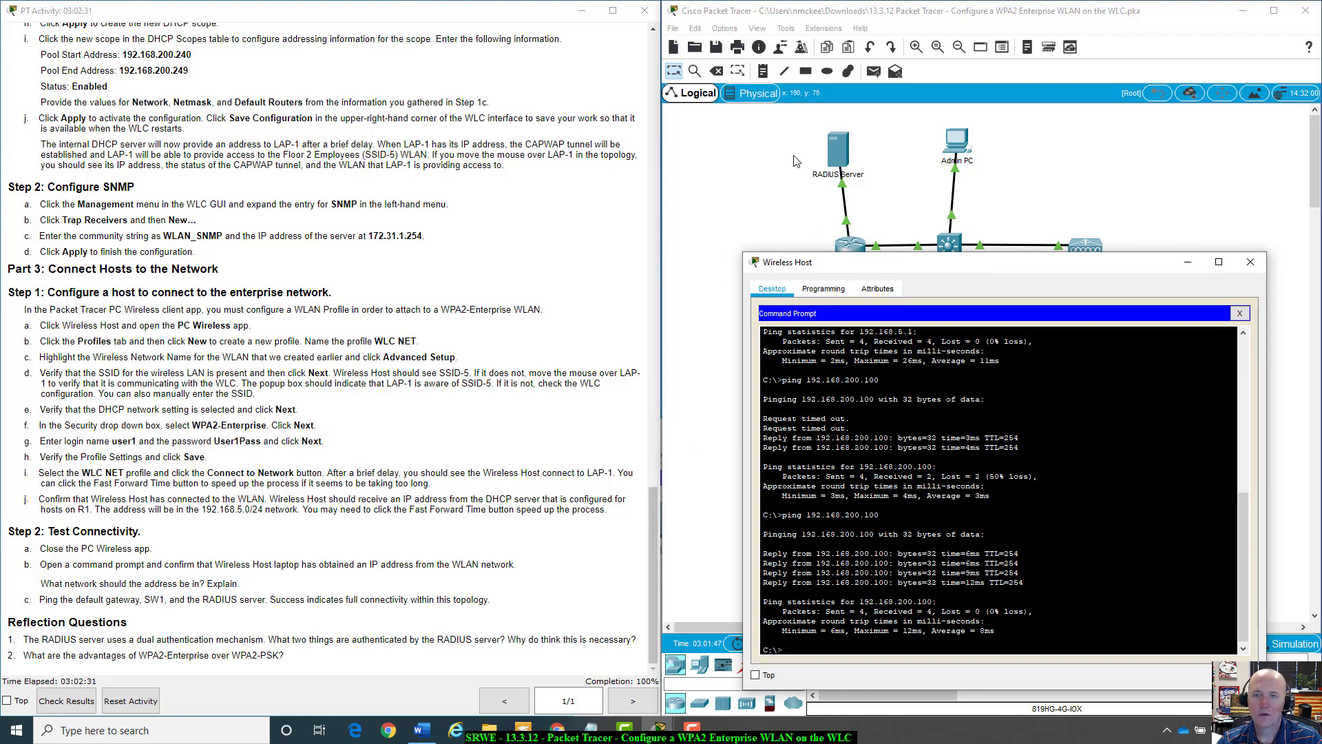
left_click(839, 151)
mouse_move(839, 151)
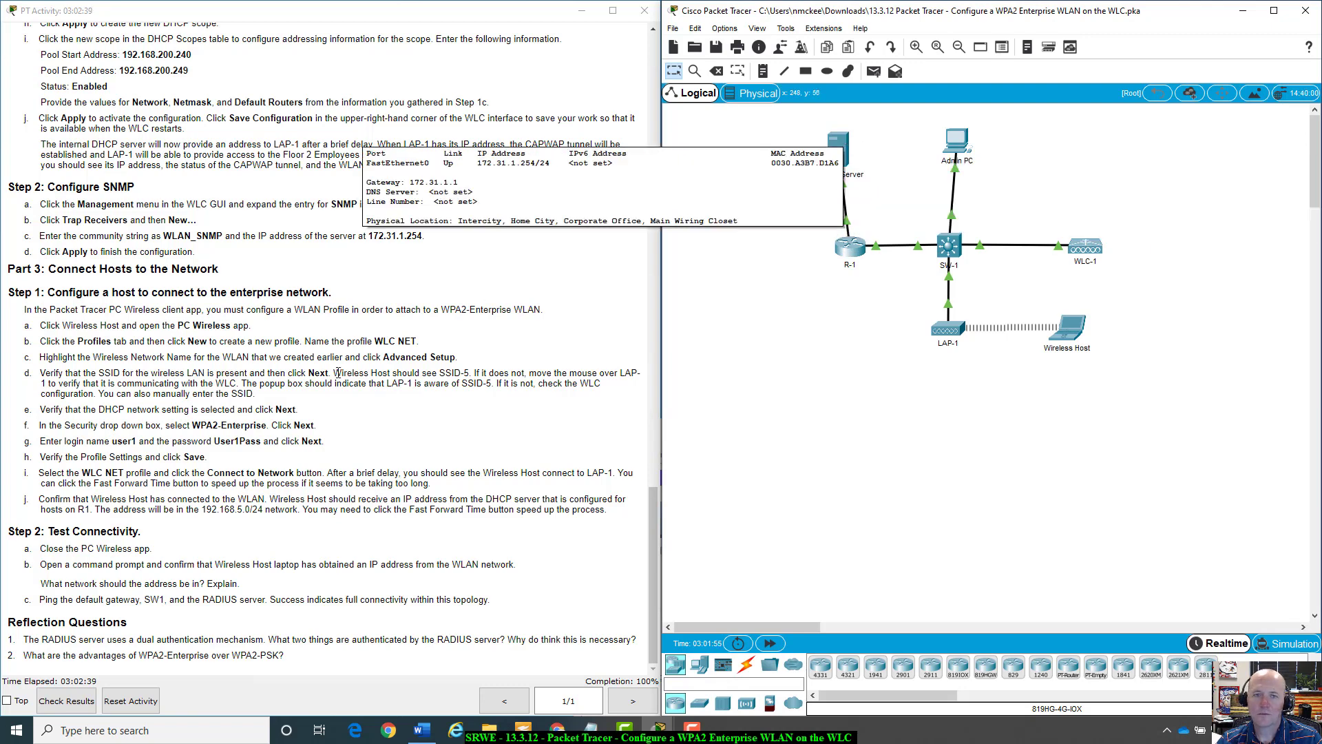
scroll(537, 351, "up", 10)
left_click_drag(653, 388, 698, 65)
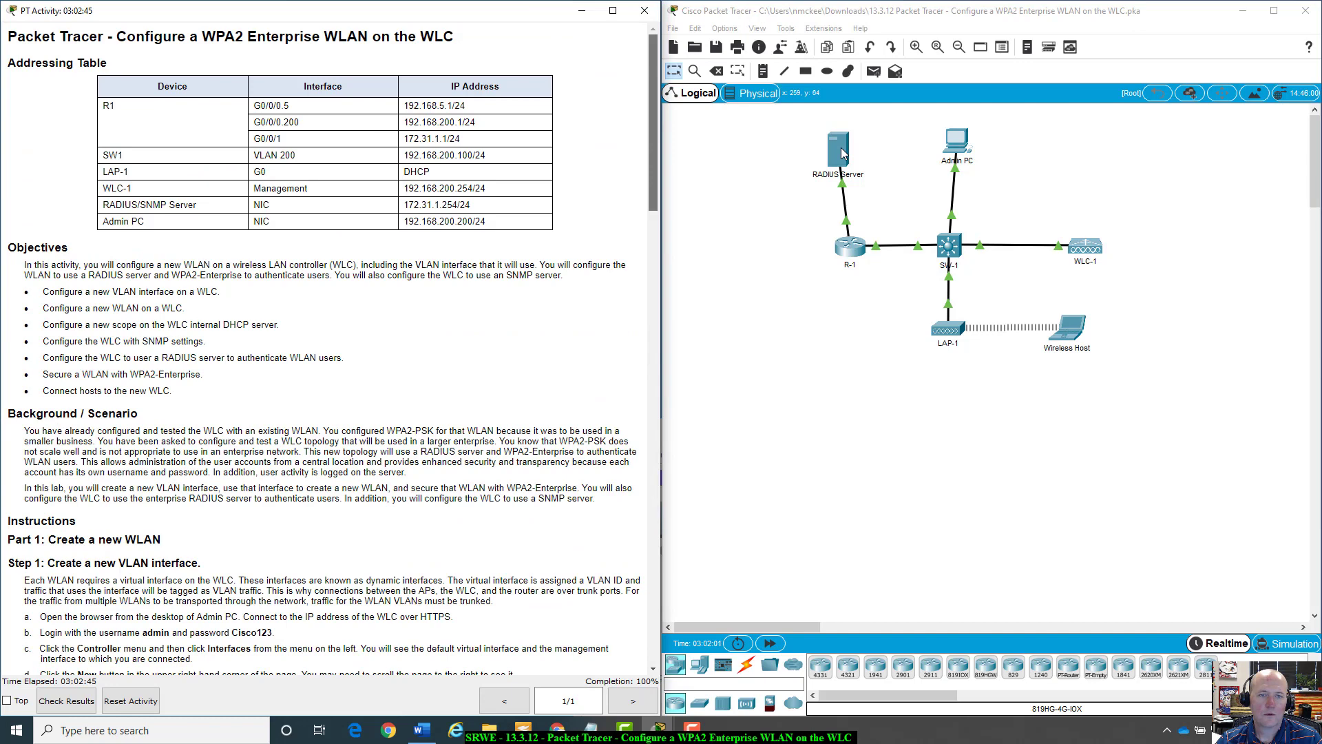
key("ctrl+End")
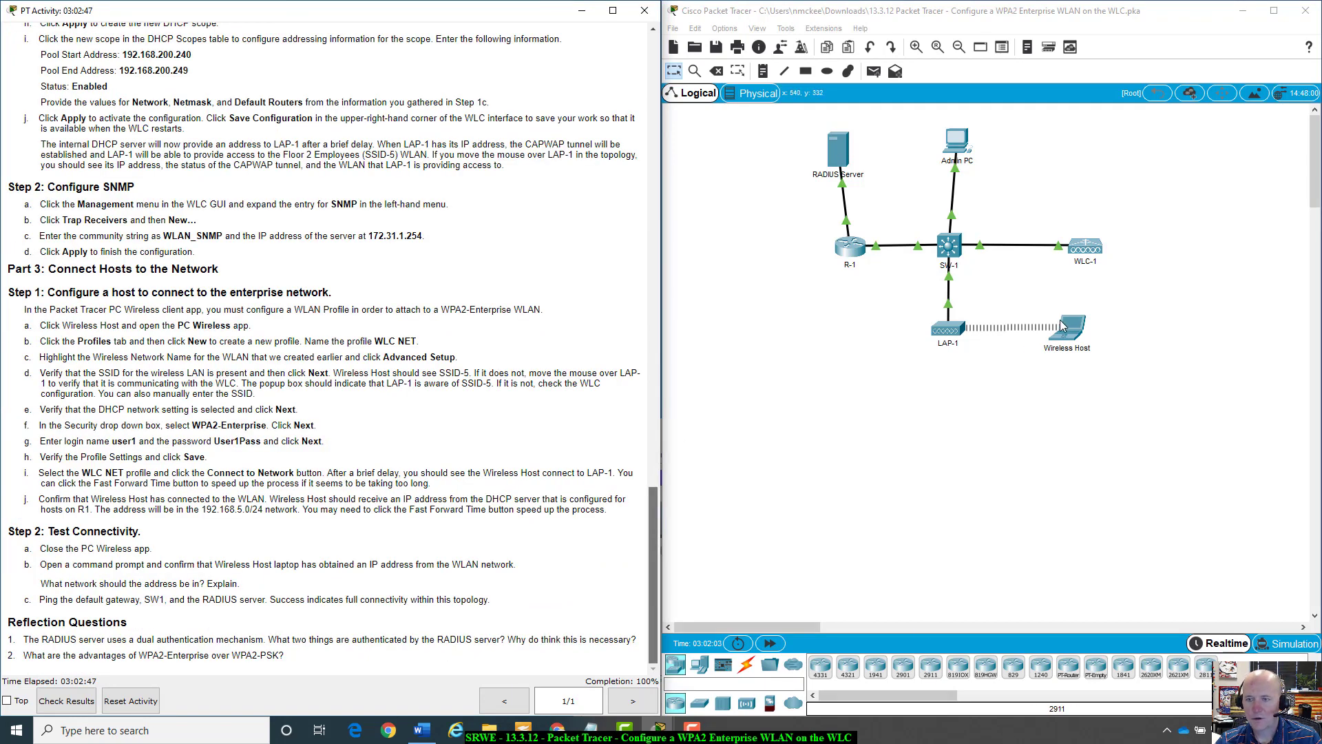
left_click(1071, 330)
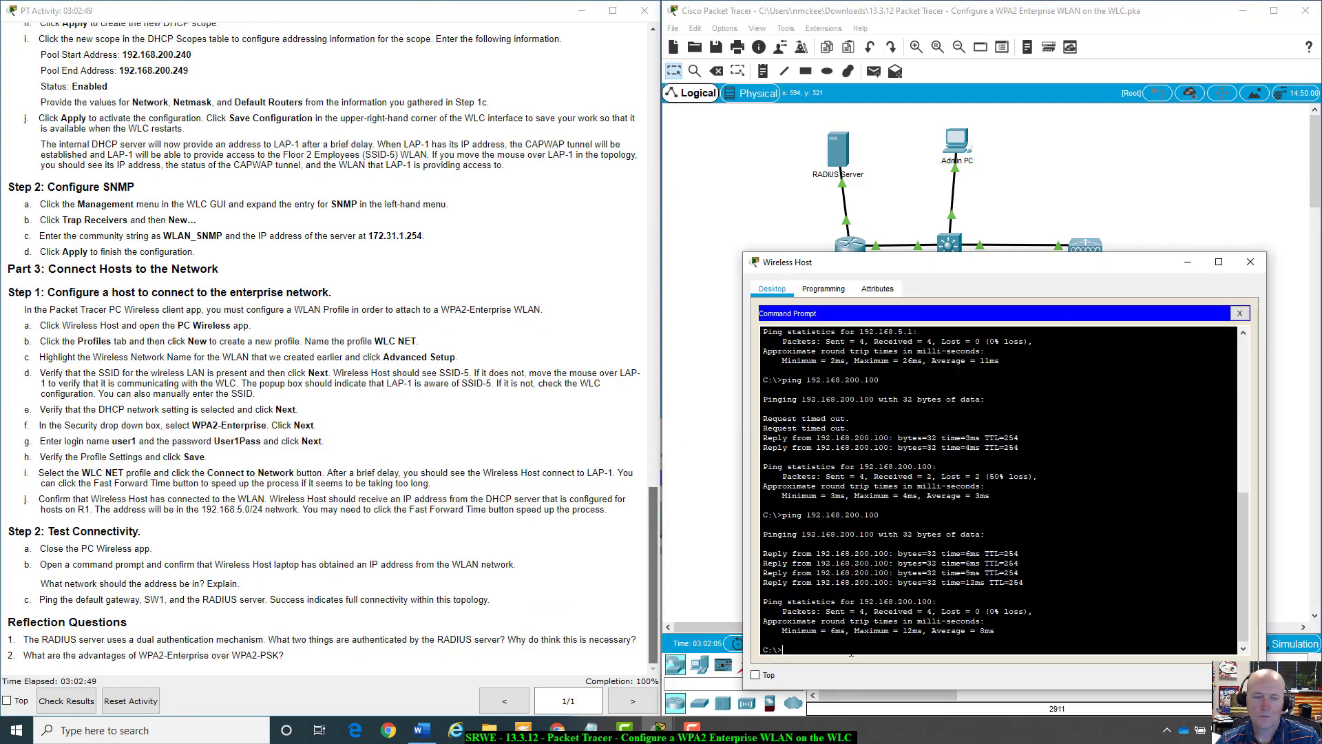
Ping 172.31.1.254 from Wireless Host, getting 4/4 replies with 0% loss.
type("ping")
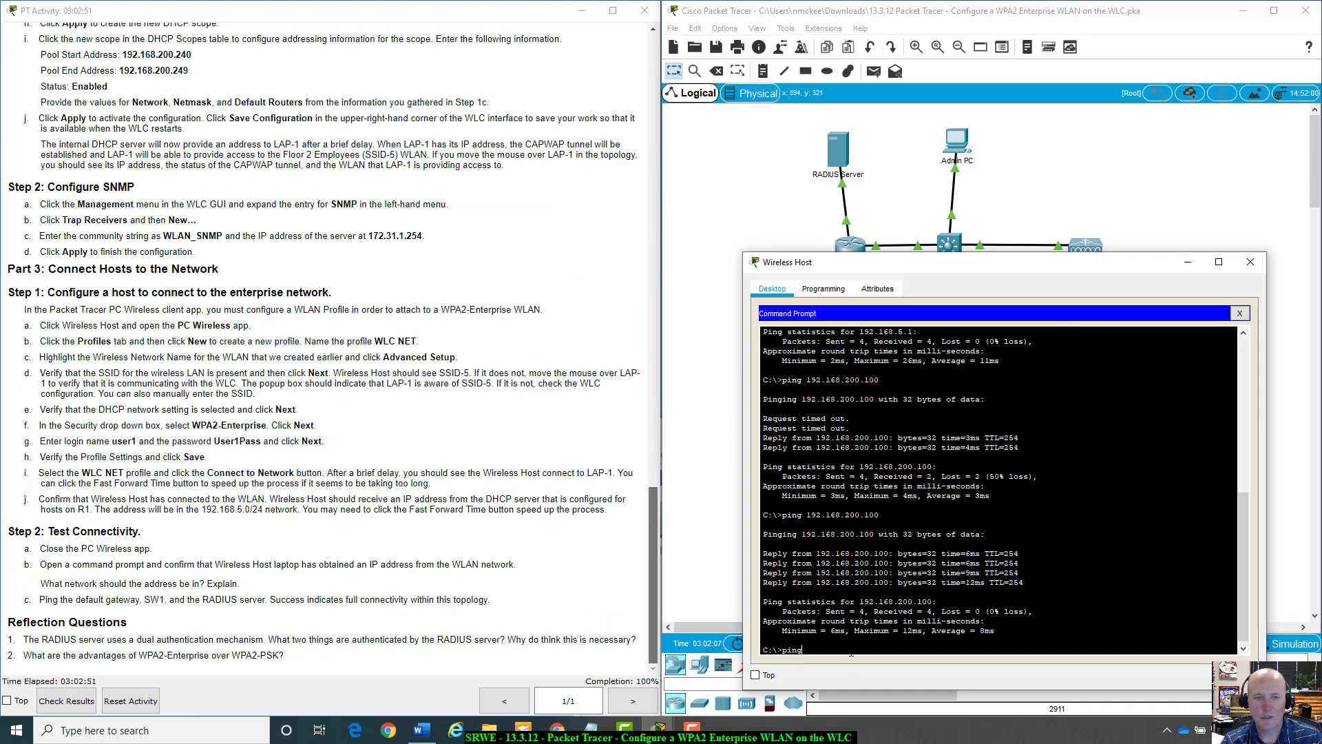
type(" 172")
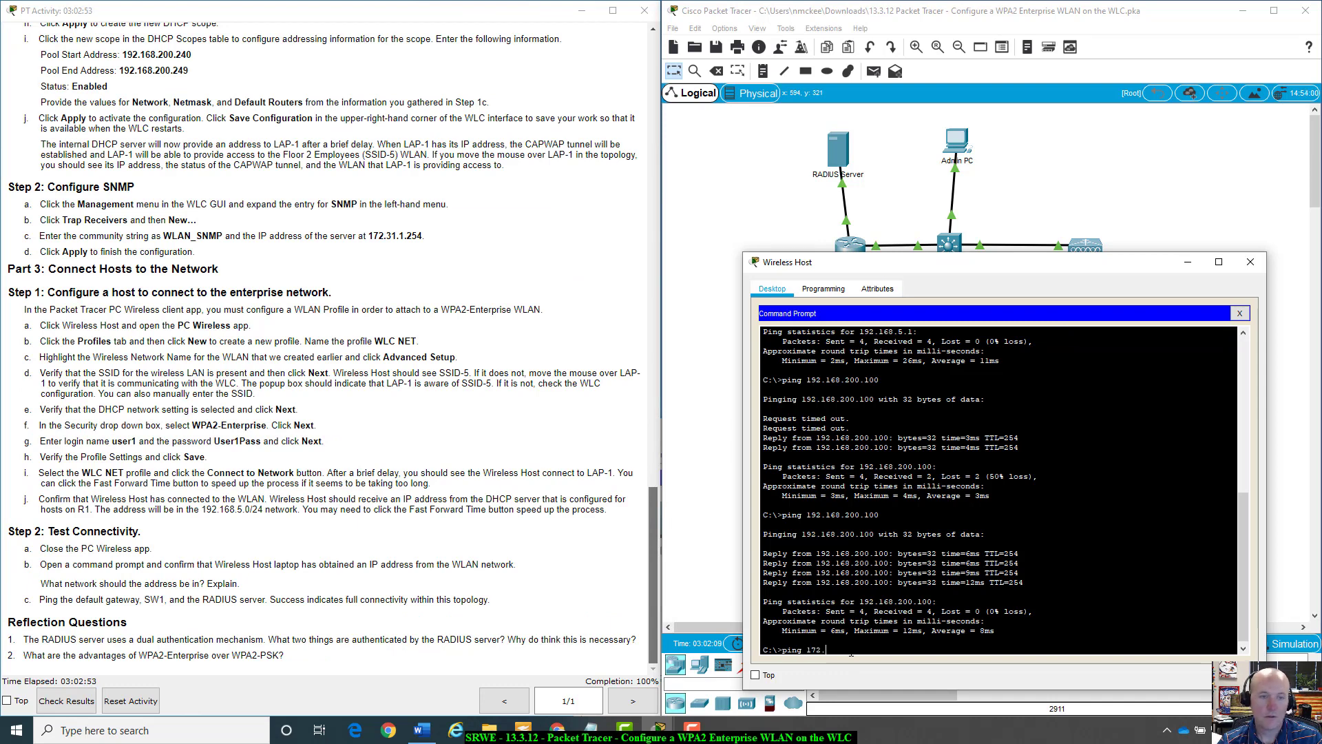
type(".31.1.254")
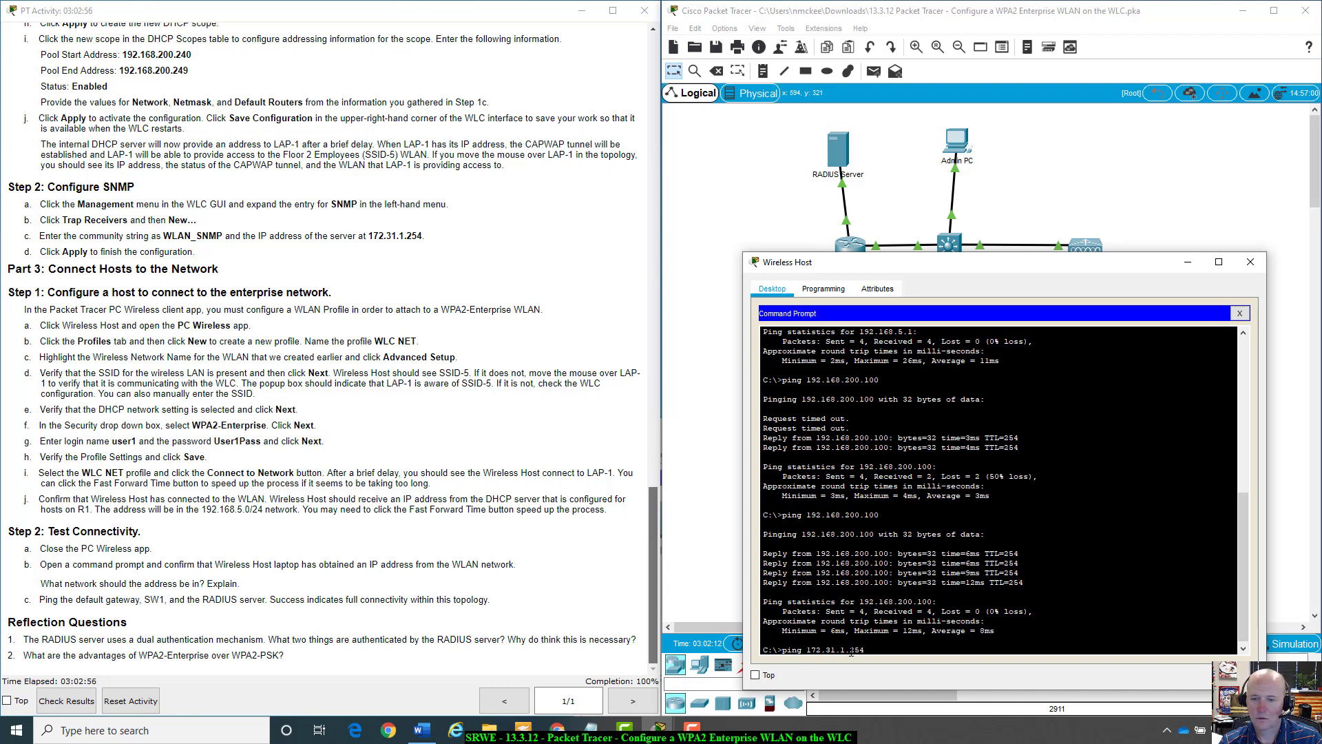
key("Return")
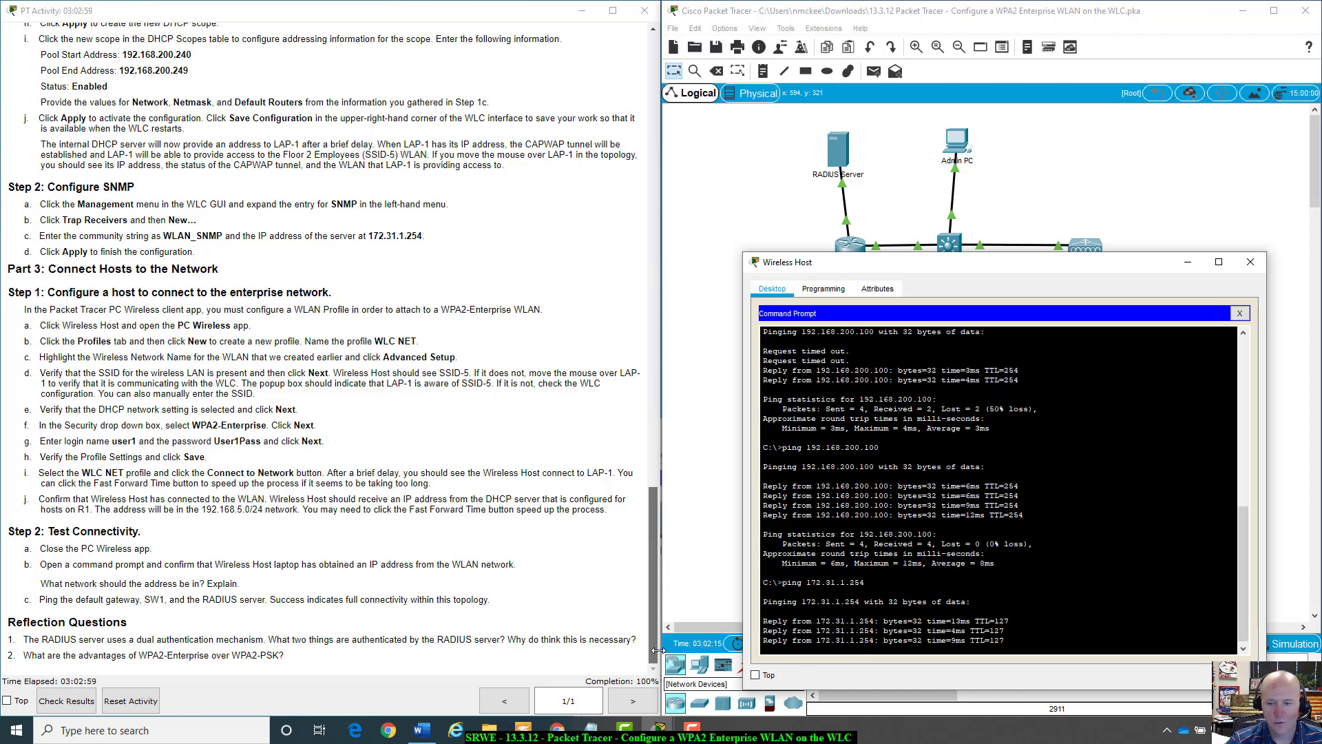
left_click_drag(1100, 266, 1093, 191)
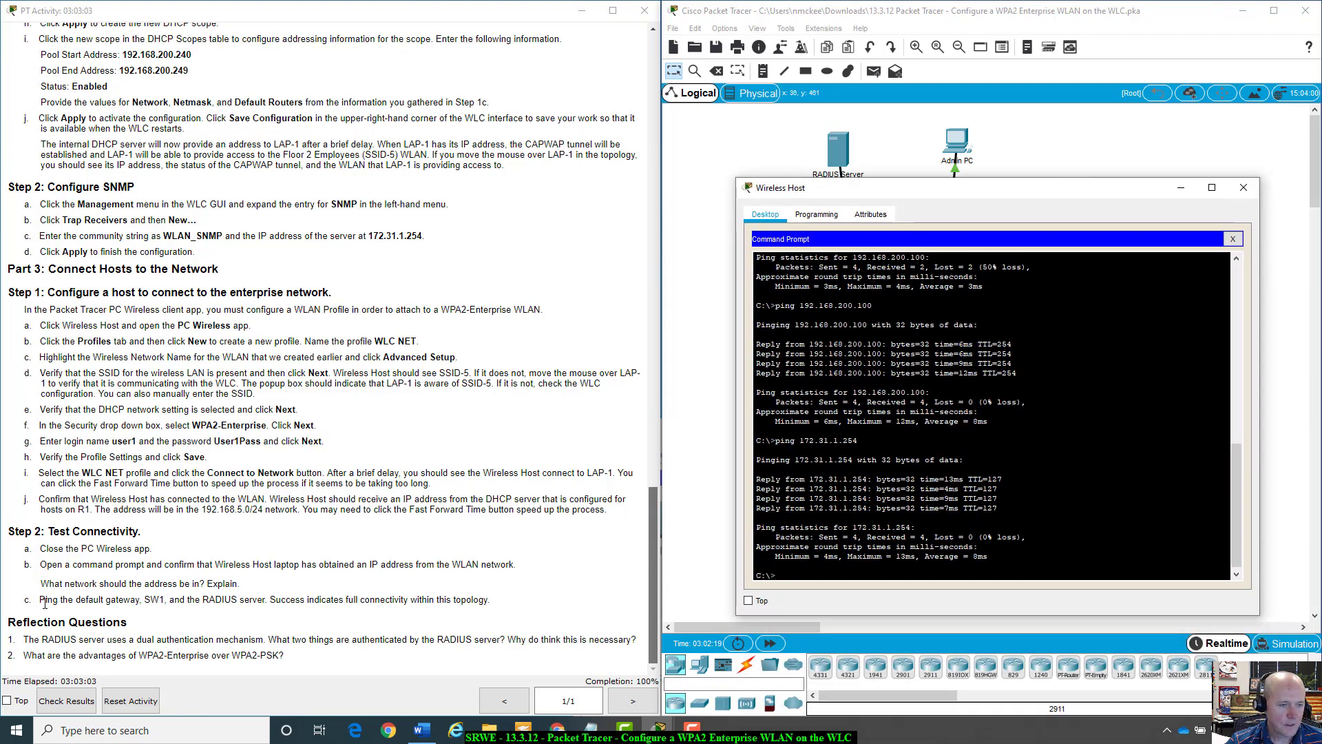
left_click_drag(44, 603, 382, 601)
triple_click(520, 601)
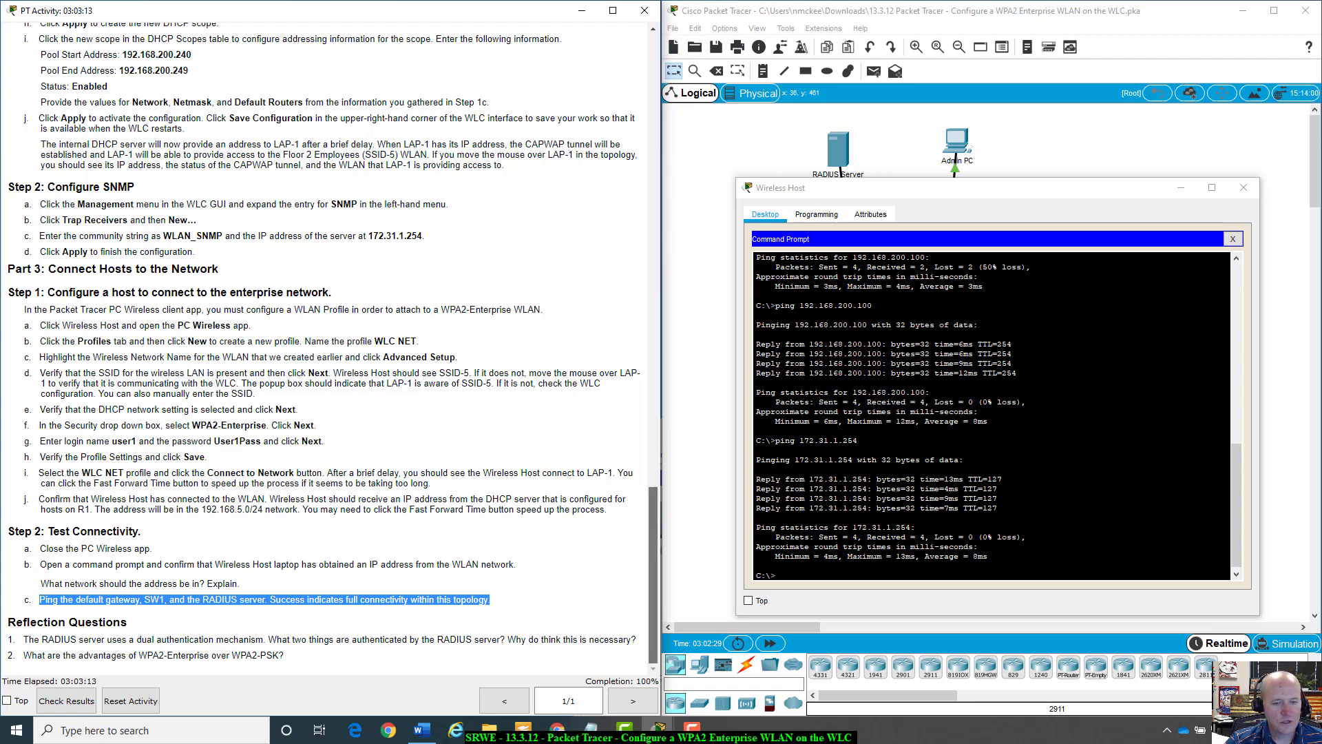
scroll(537, 505, "up", 5)
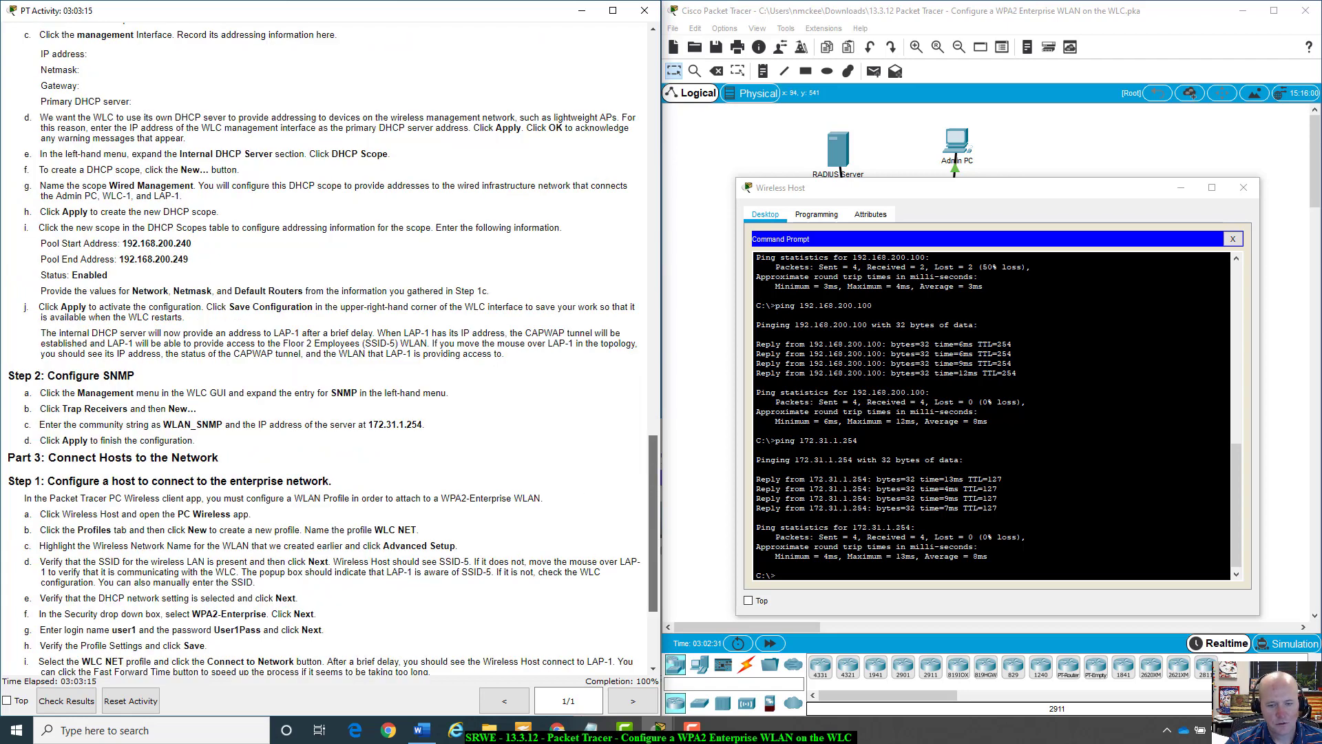
scroll(537, 505, "down", 5)
left_click(506, 489)
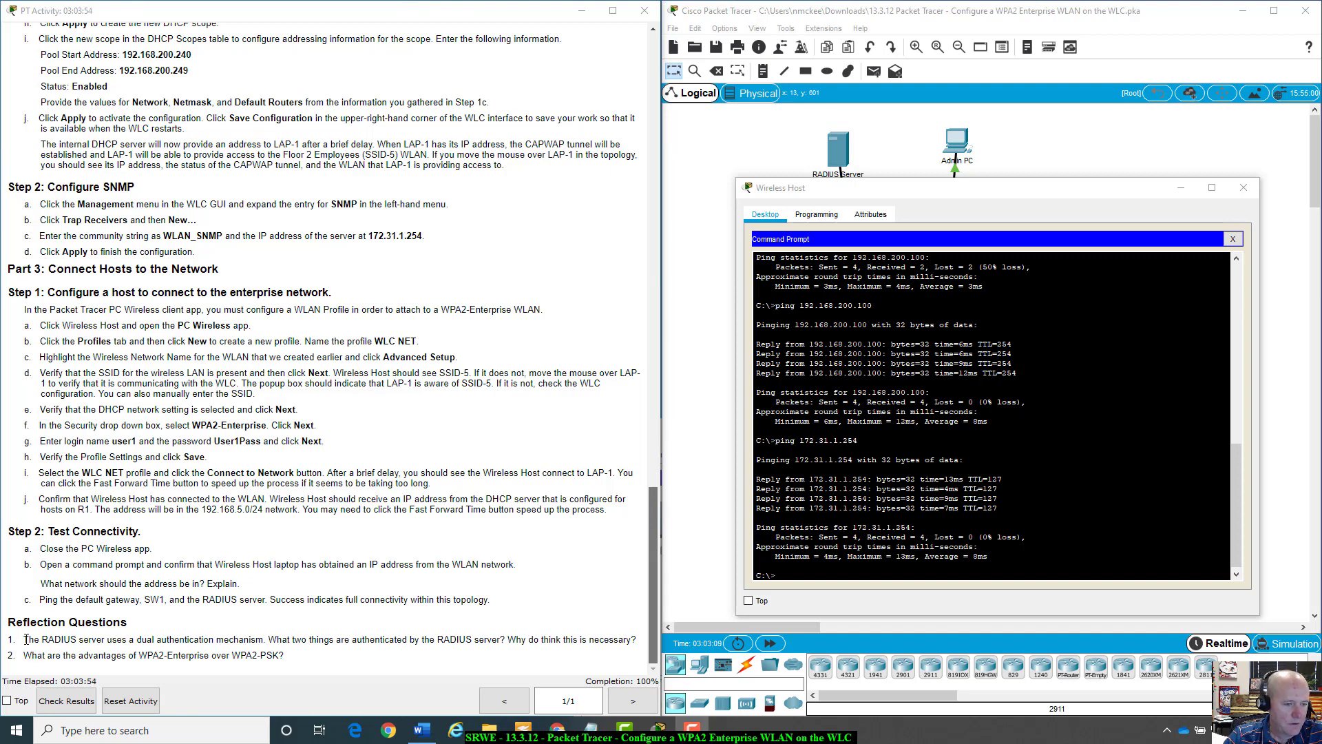
left_click_drag(26, 639, 269, 639)
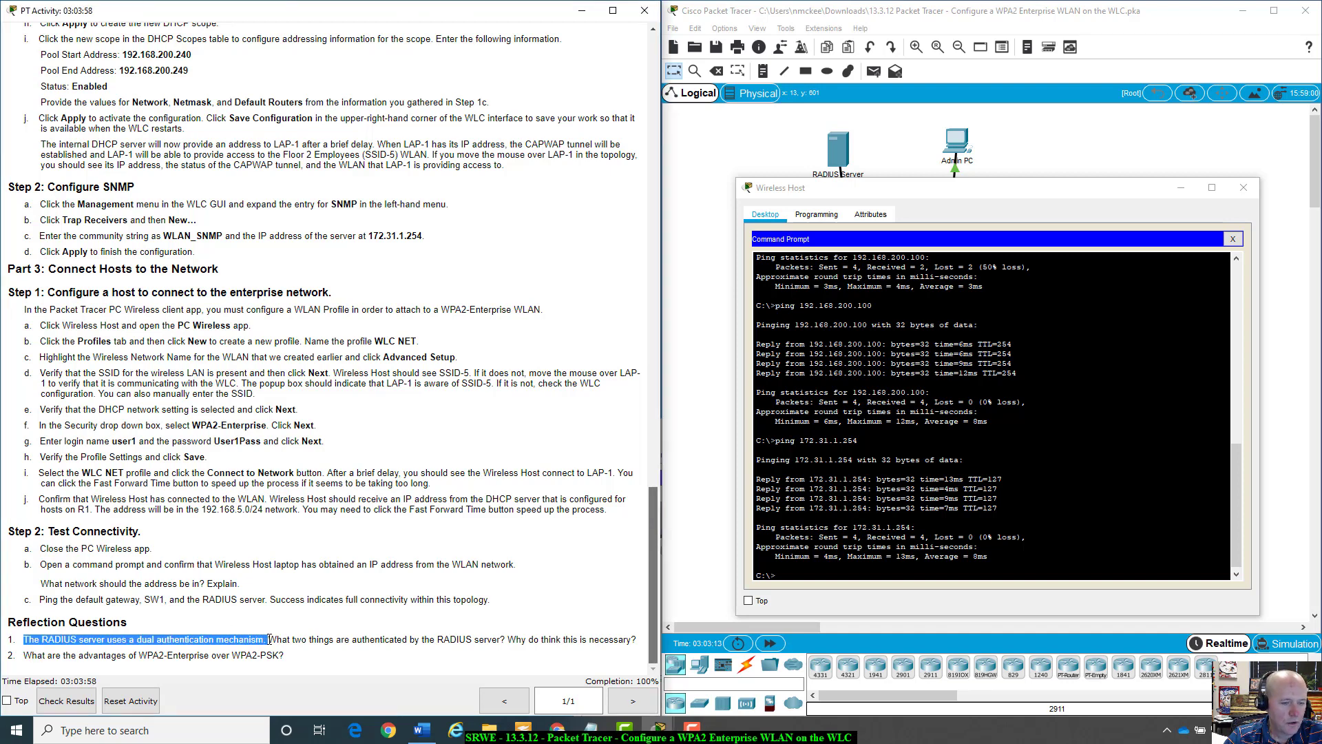
left_click_drag(269, 639, 359, 642)
left_click(299, 639)
left_click_drag(270, 639, 500, 641)
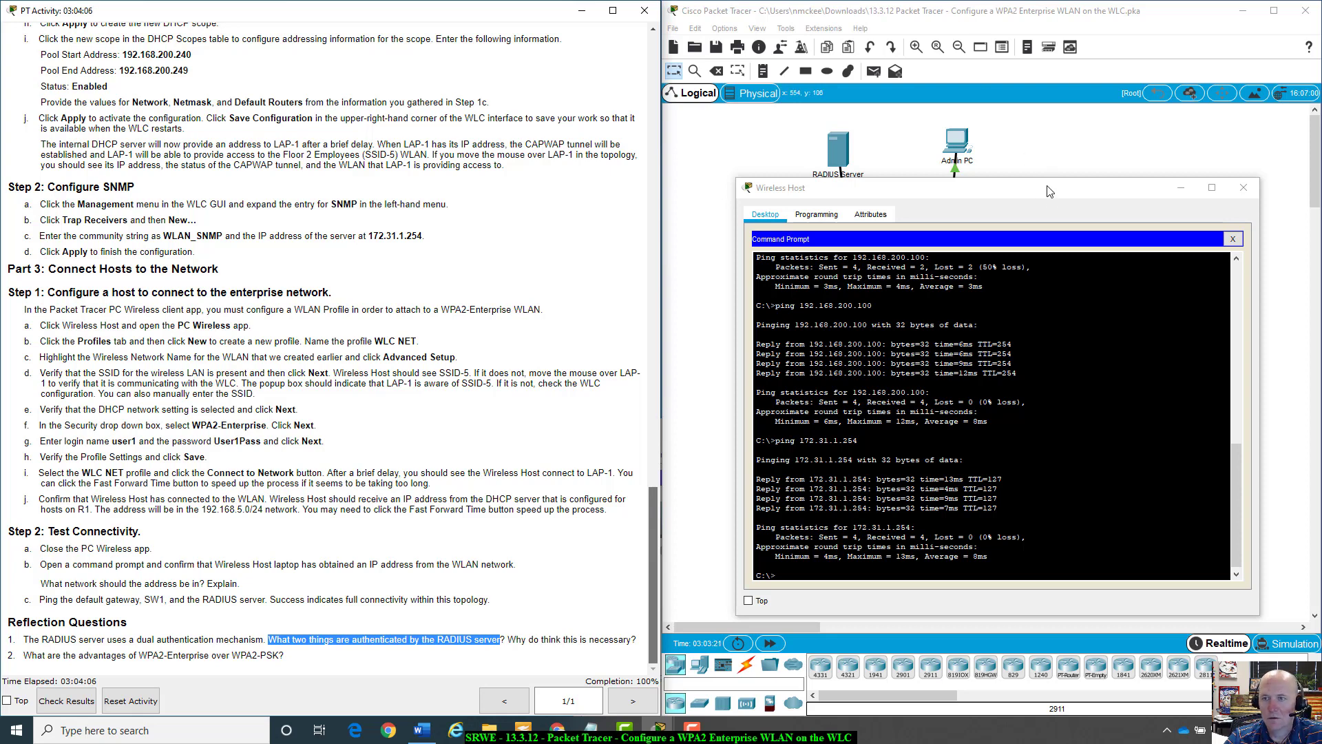
left_click_drag(1047, 187, 1031, 431)
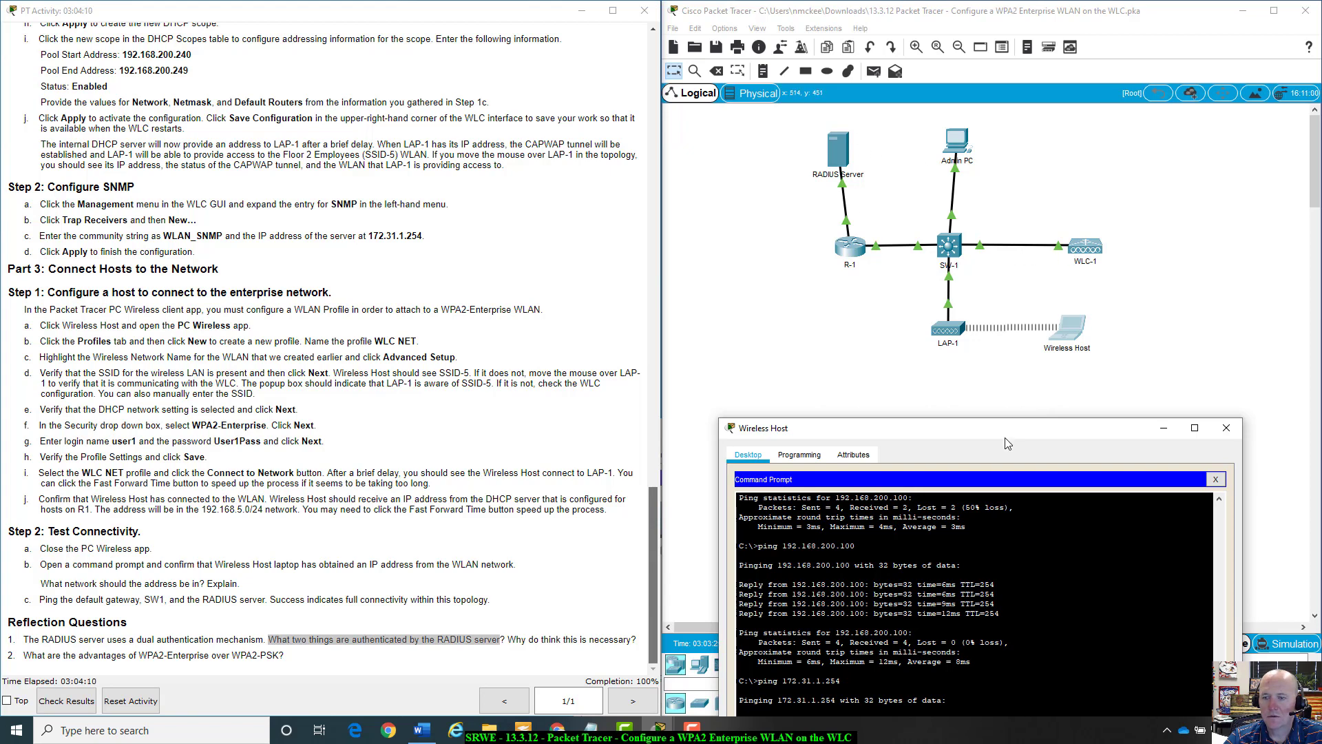
left_click_drag(1014, 441, 1040, 338)
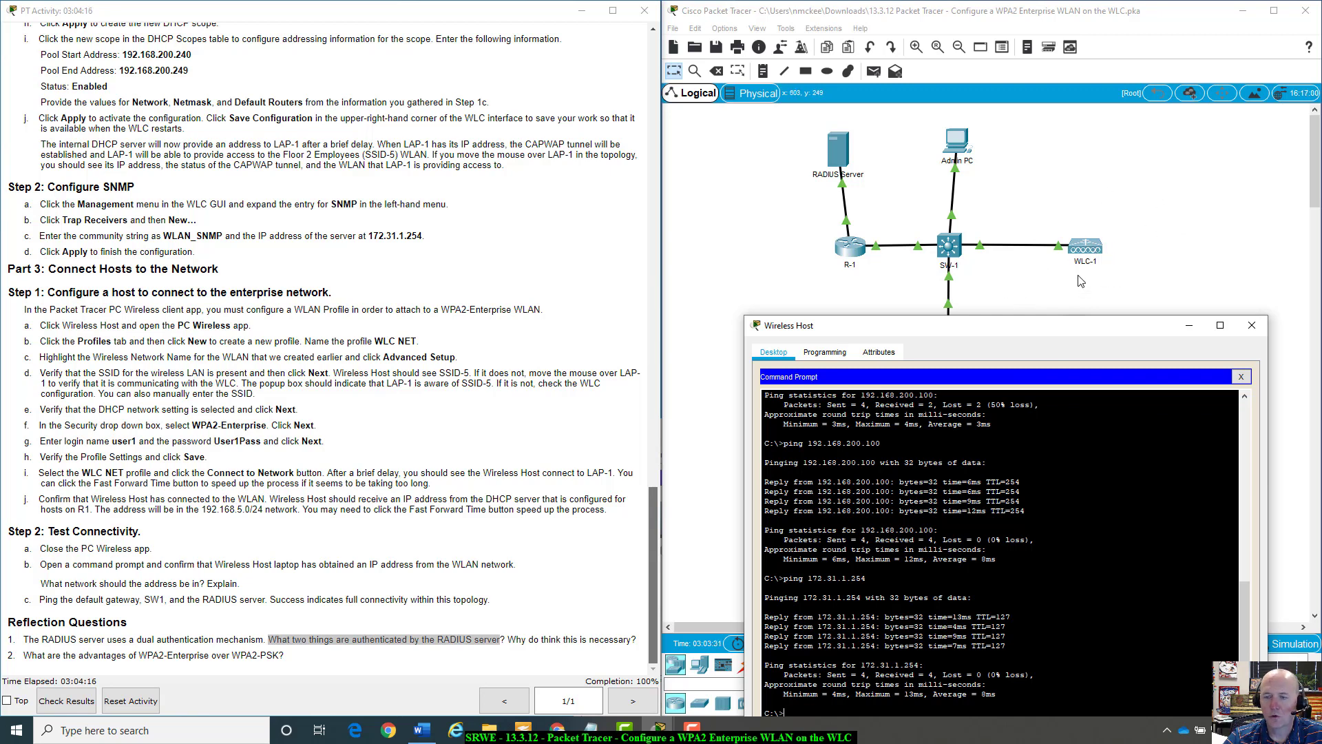
left_click_drag(1040, 336, 1021, 399)
scroll(607, 376, "up", 8)
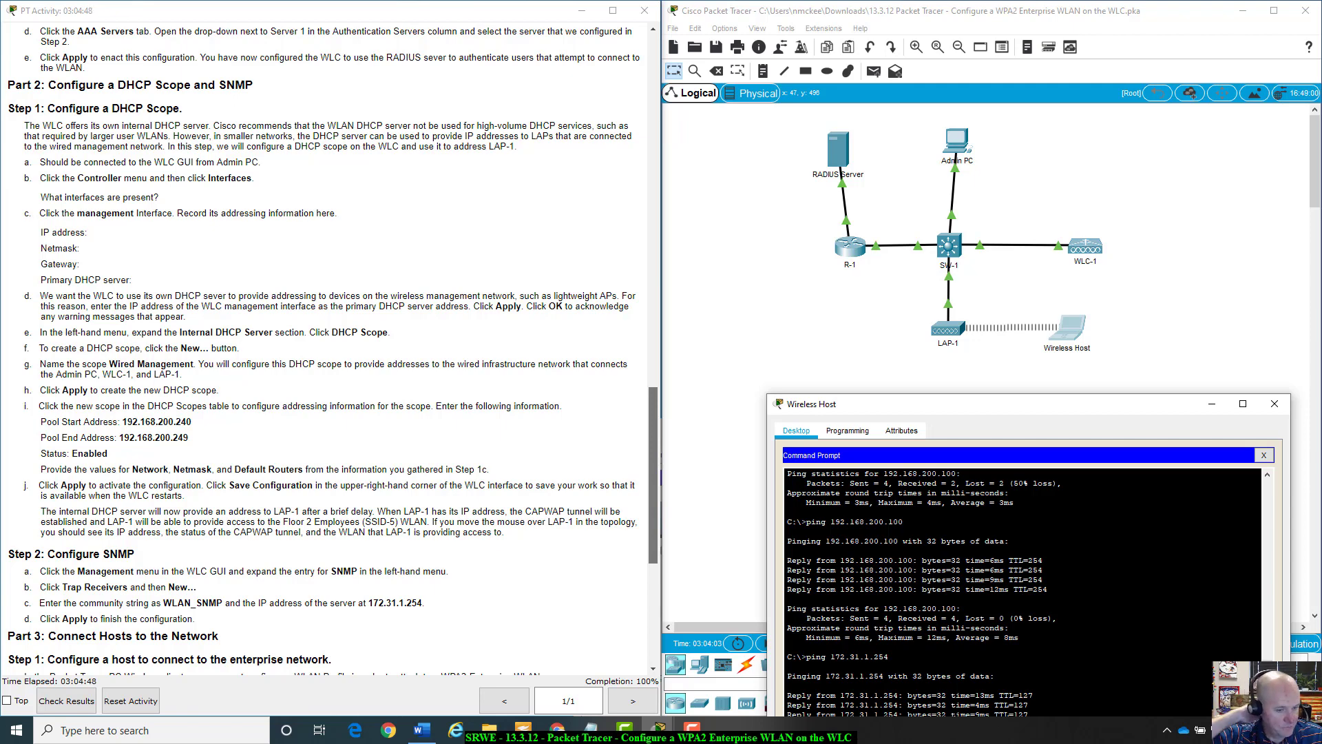
scroll(299, 468, "down", 5)
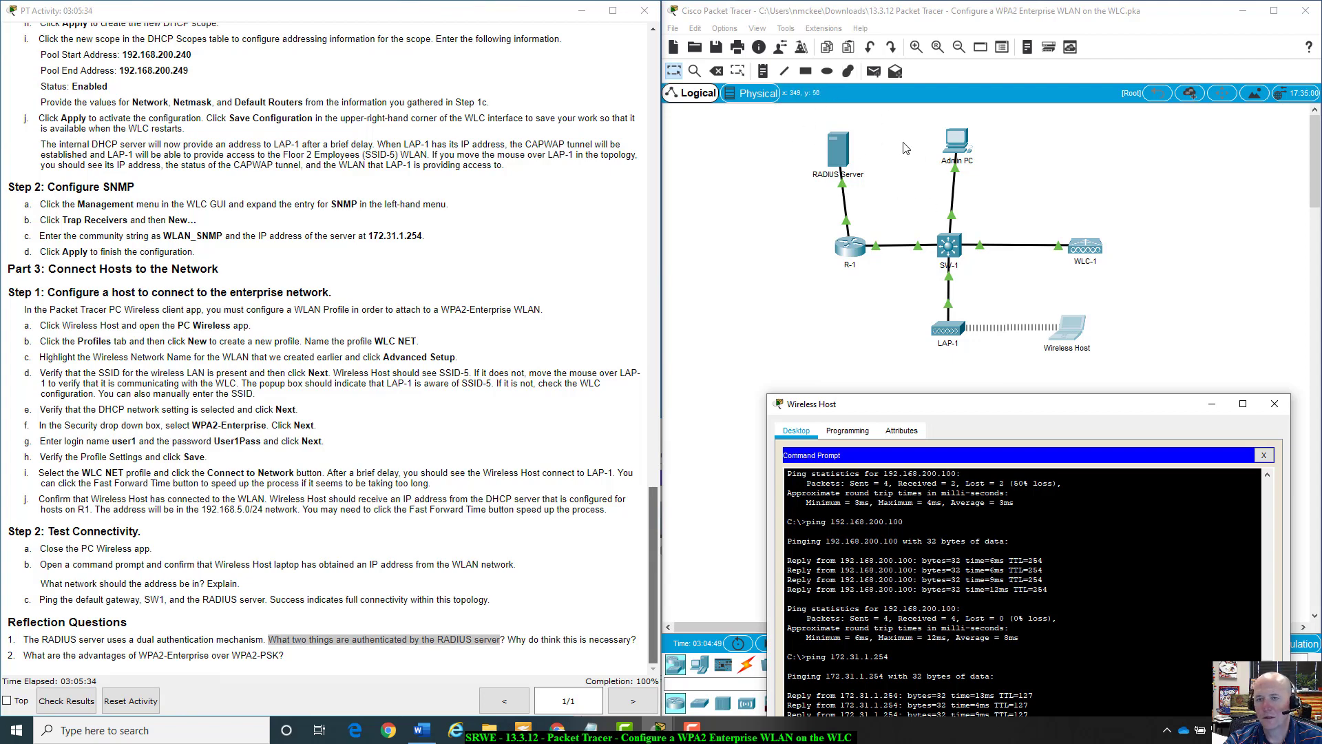
left_click_drag(1046, 405, 1082, 234)
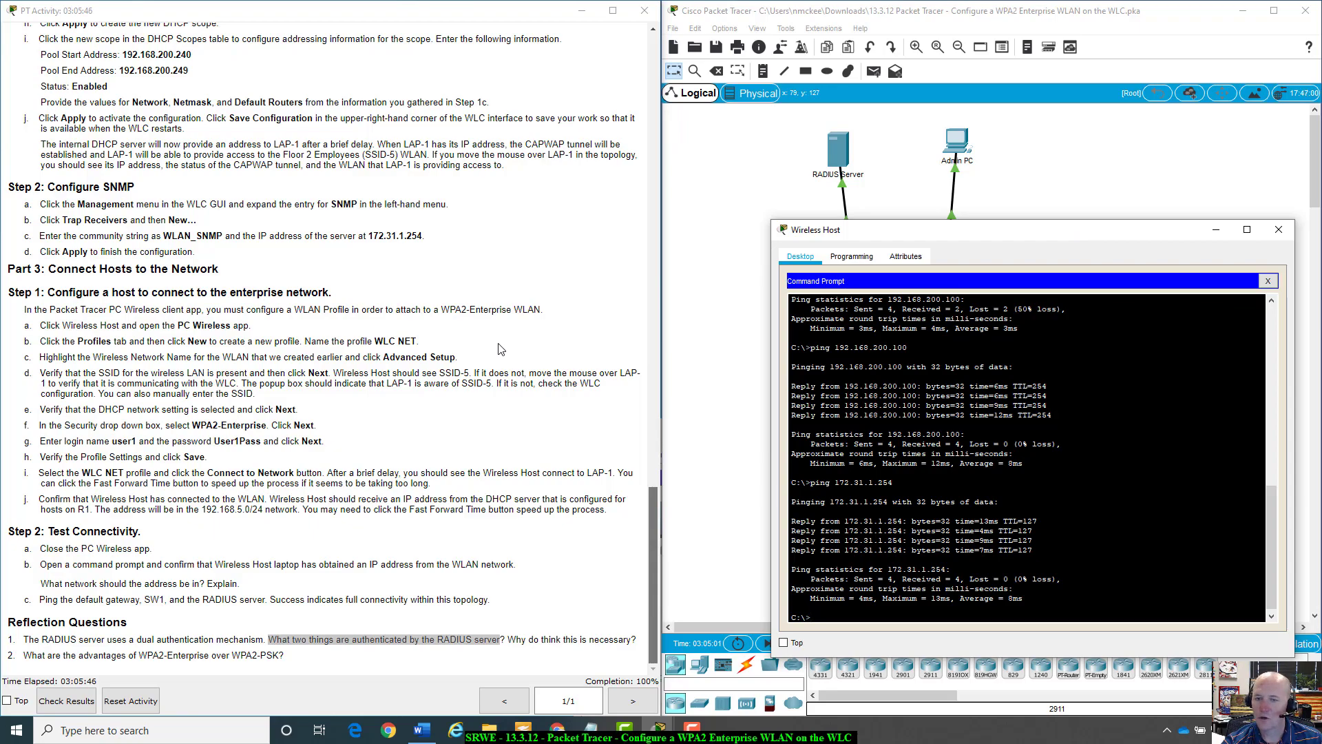
scroll(500, 349, "up", 10)
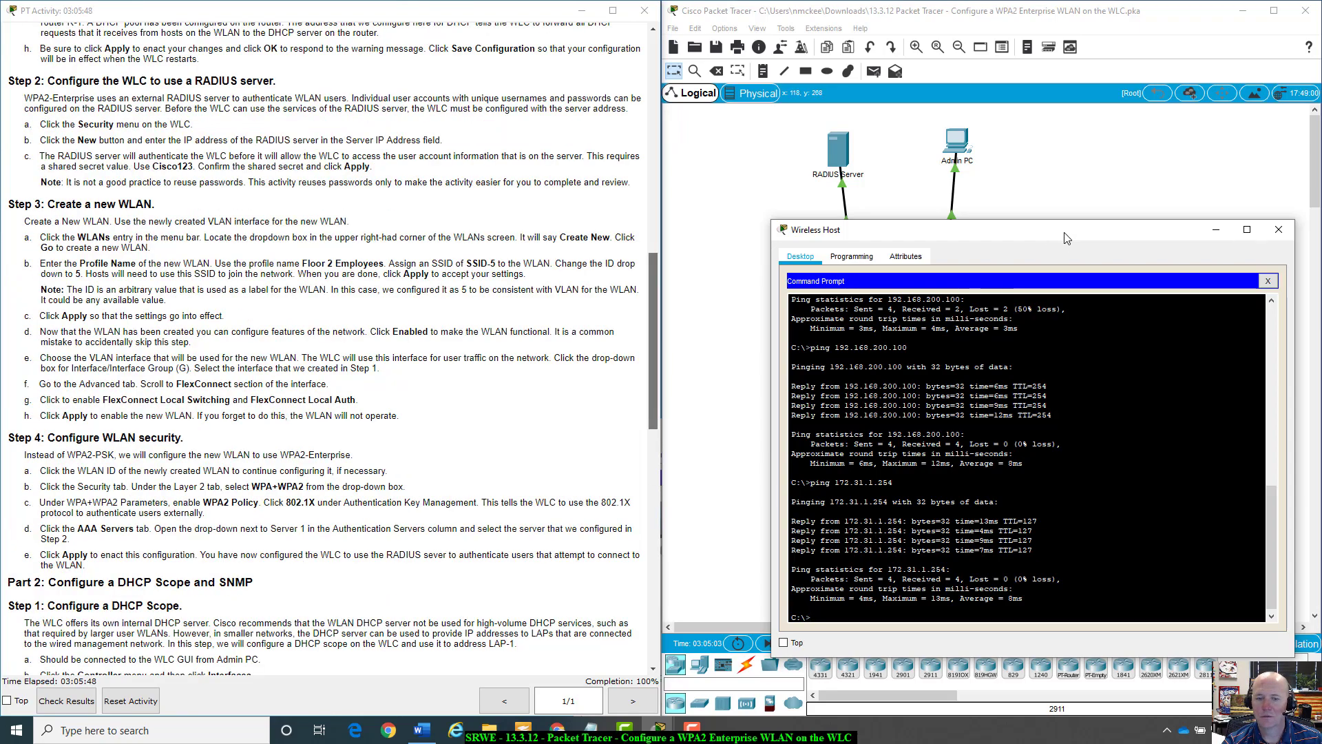
scroll(594, 400, "up", 15)
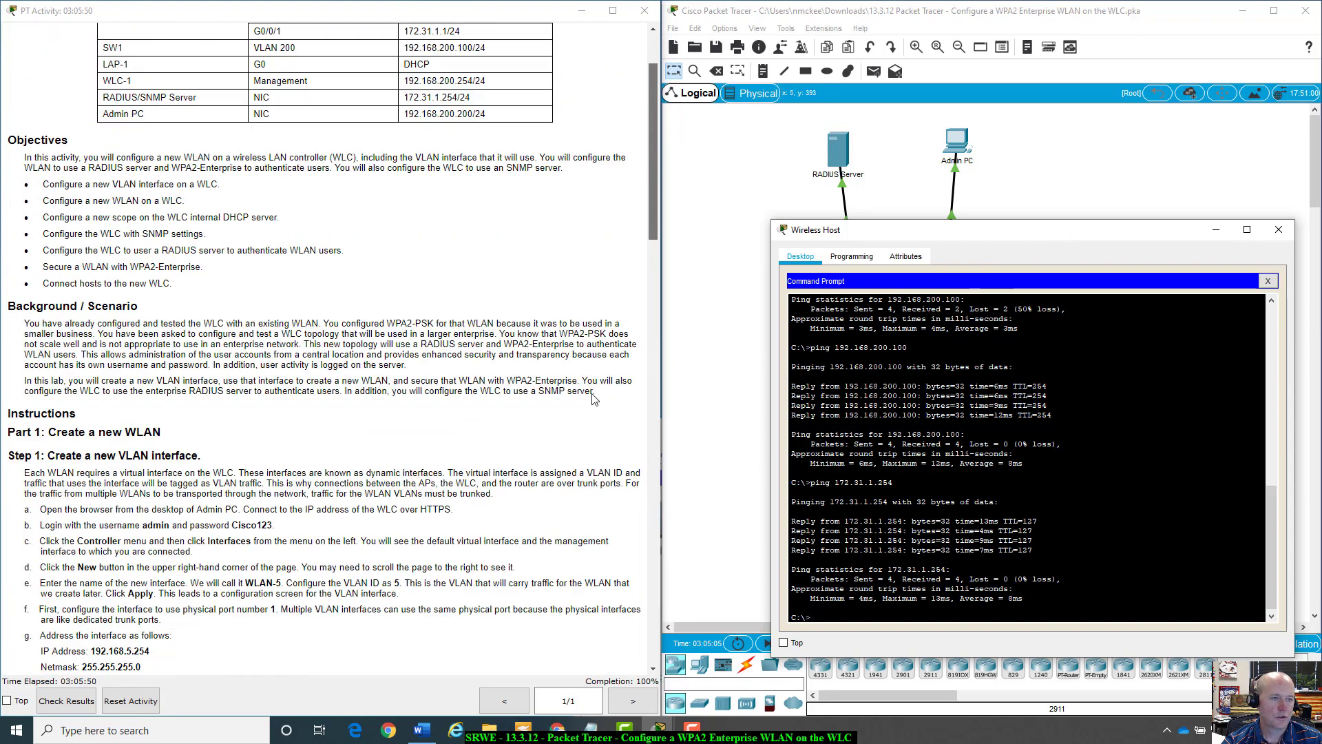
scroll(594, 400, "up", 3)
scroll(594, 399, "down", 6)
scroll(593, 399, "down", 12)
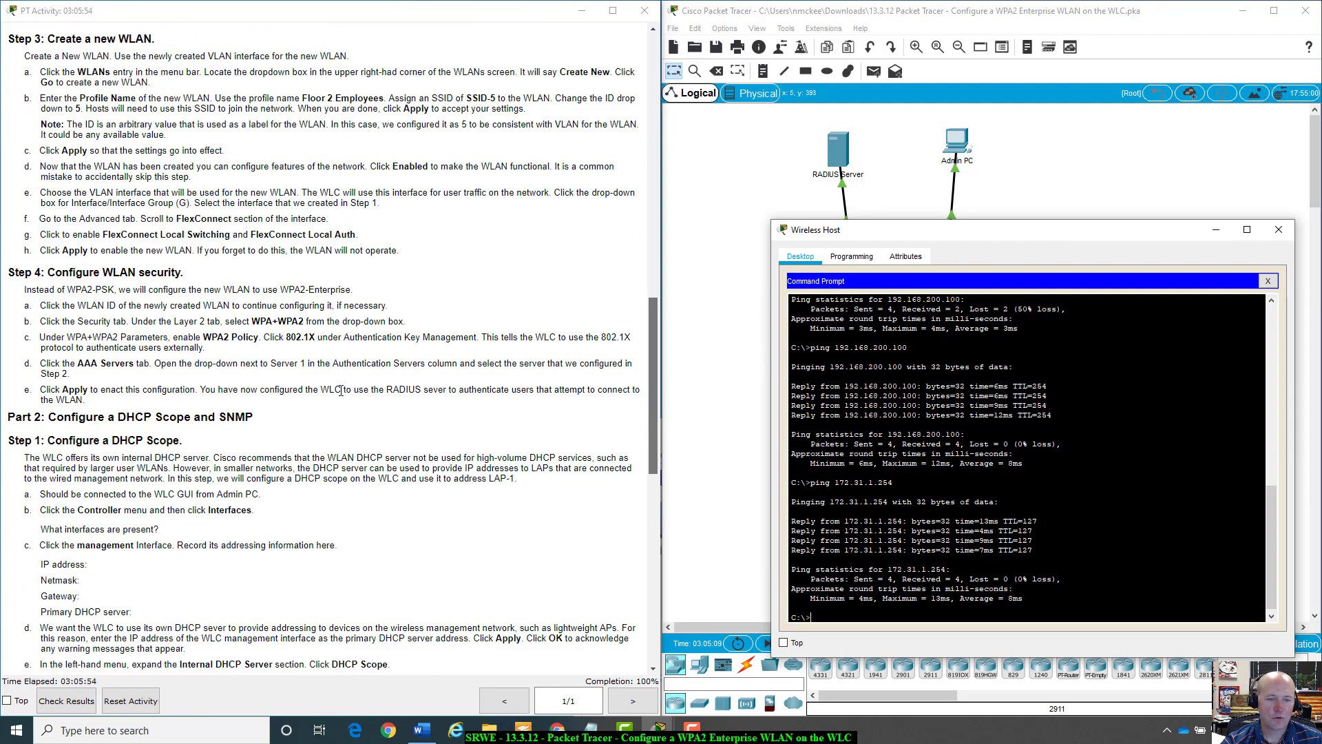
scroll(340, 391, "down", 12)
scroll(340, 391, "up", 16)
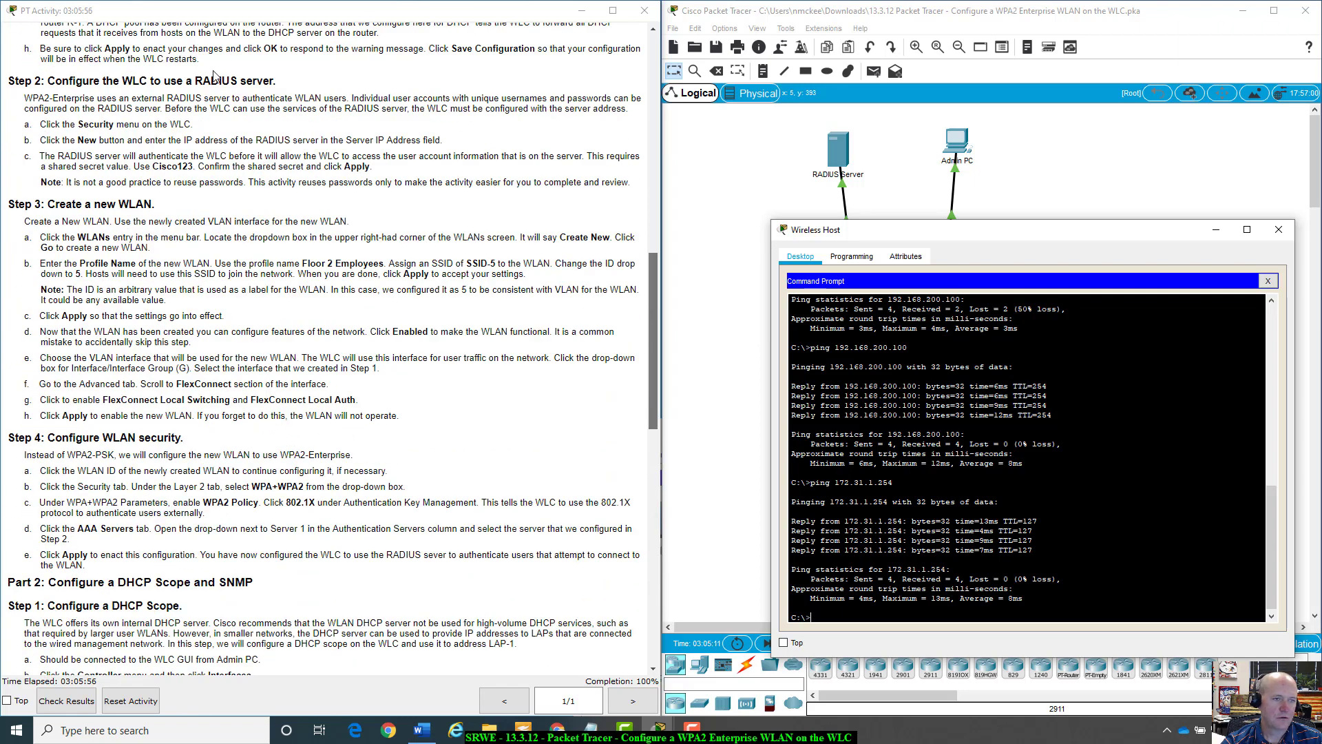
scroll(272, 155, "up", 1)
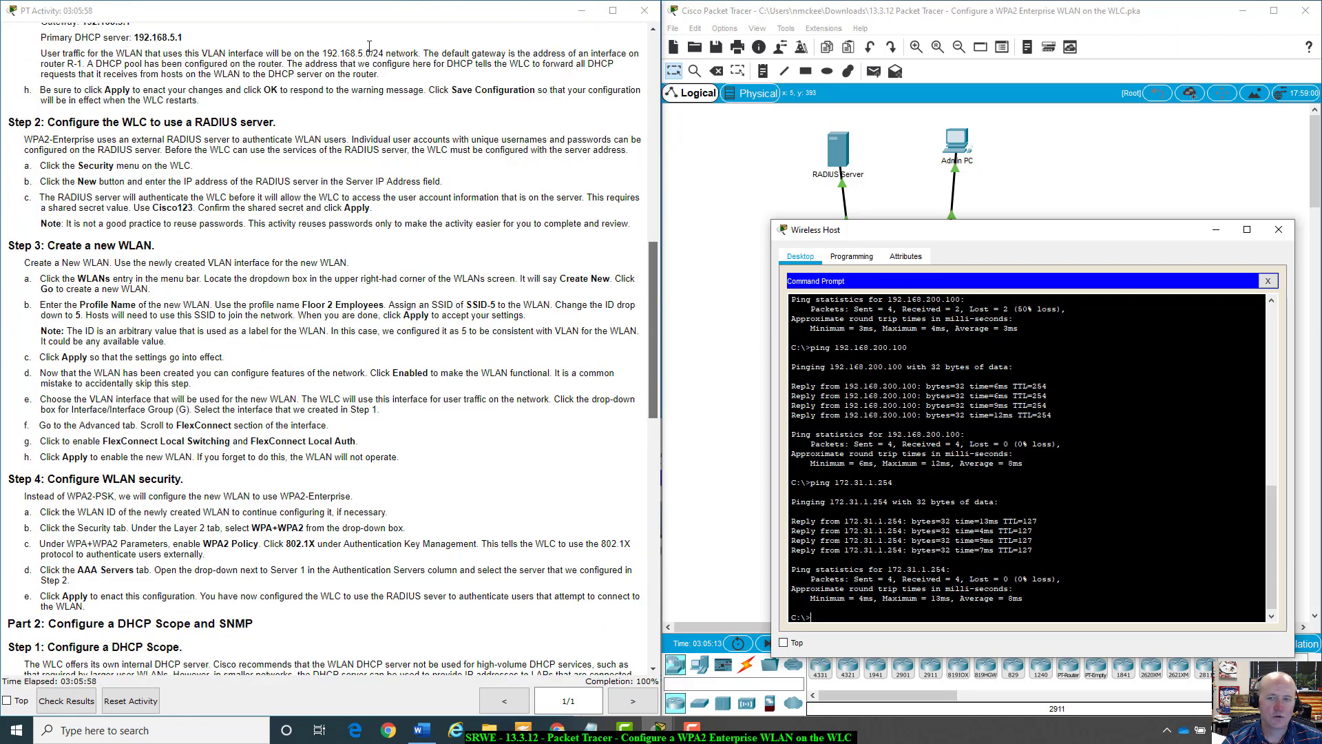
left_click_drag(1074, 231, 1068, 164)
scroll(509, 661, "down", 20)
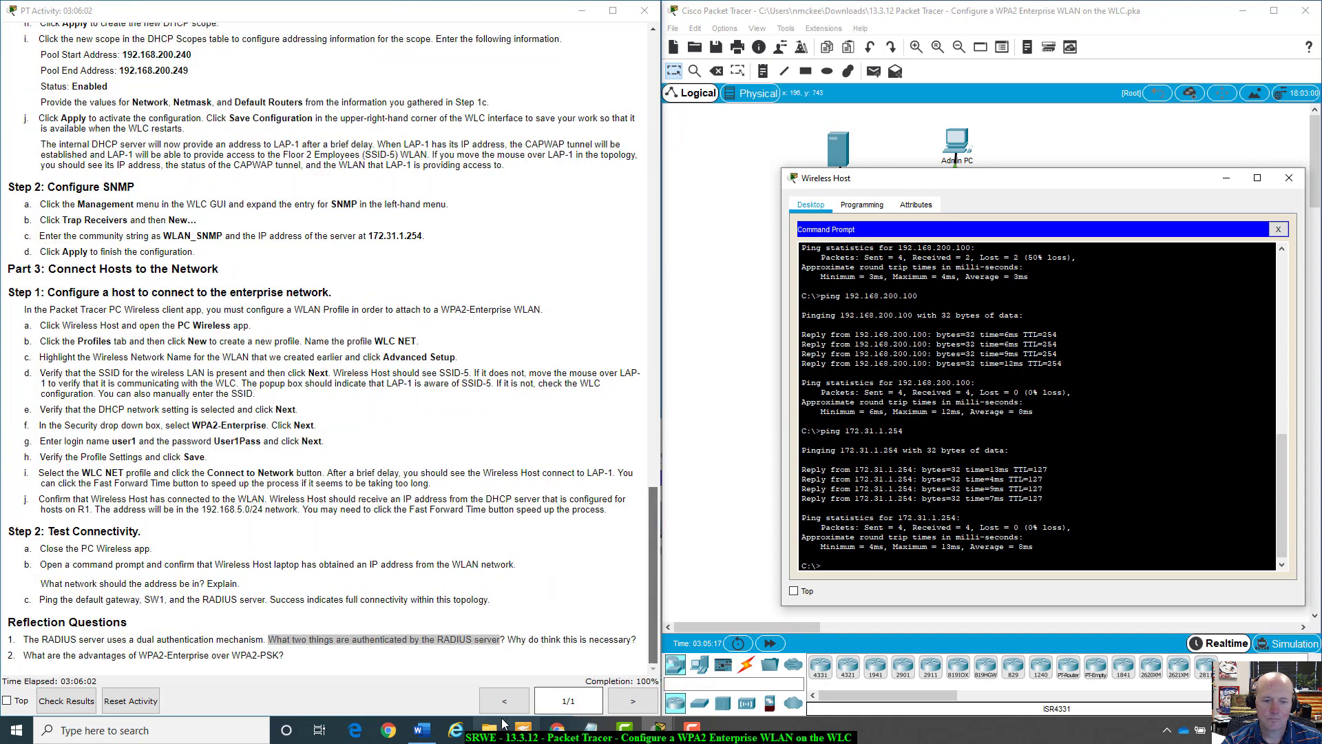
Review Assessment Items showing 29/29 correct, then reposition and enlarge the activity instructions window.
left_click(63, 705)
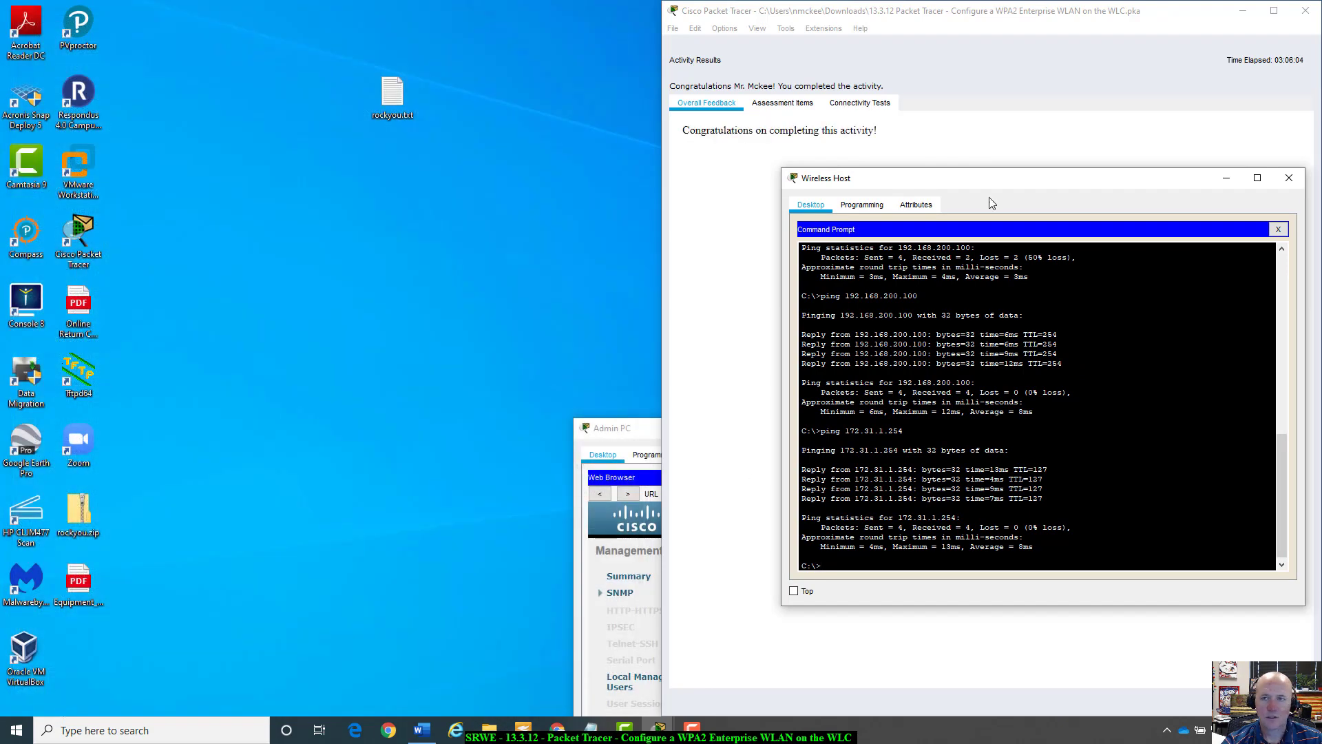
left_click(713, 90)
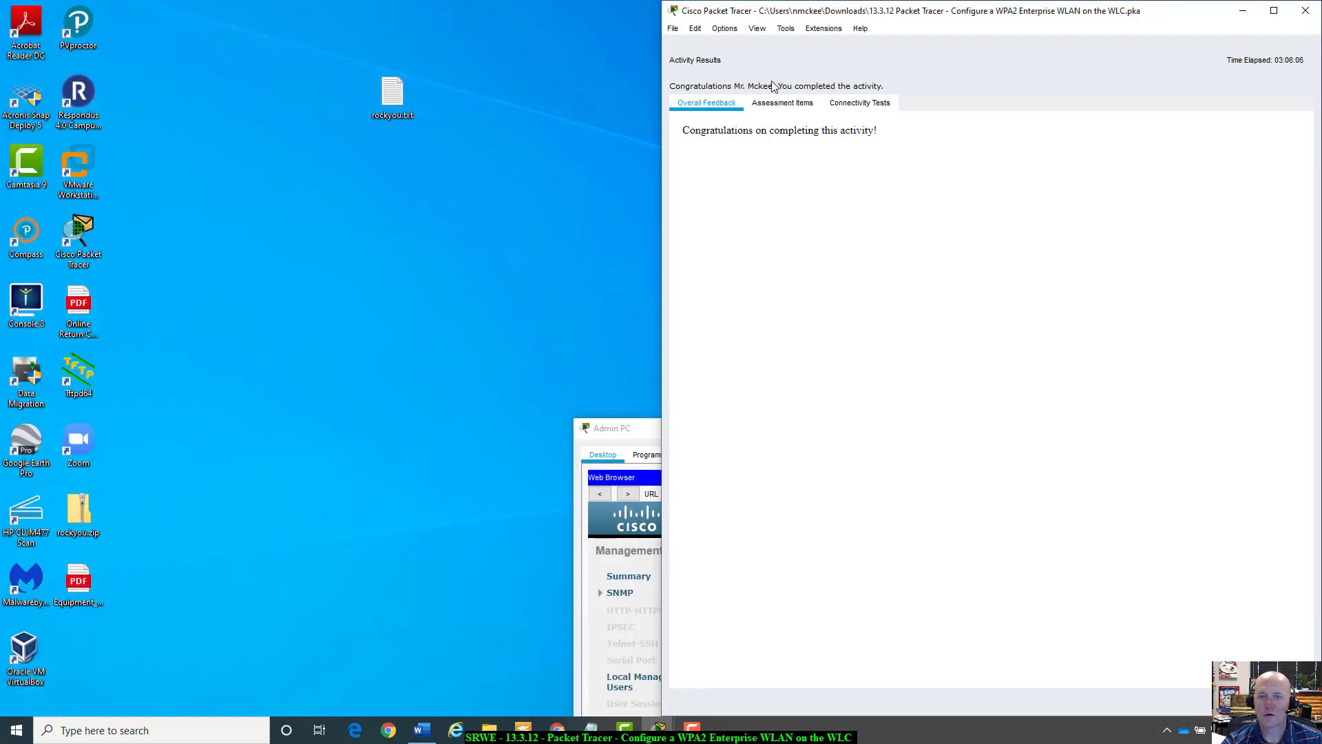
left_click(784, 104)
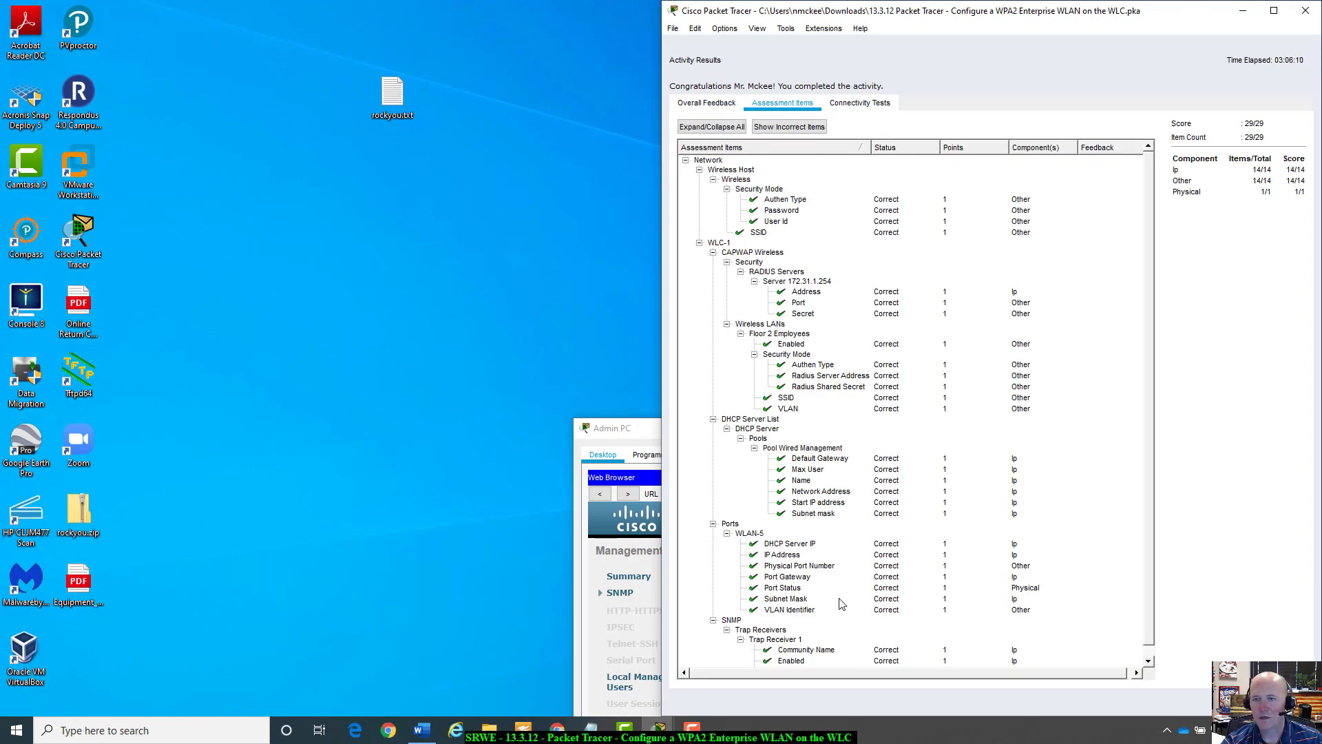
scroll(872, 616, "down", 1)
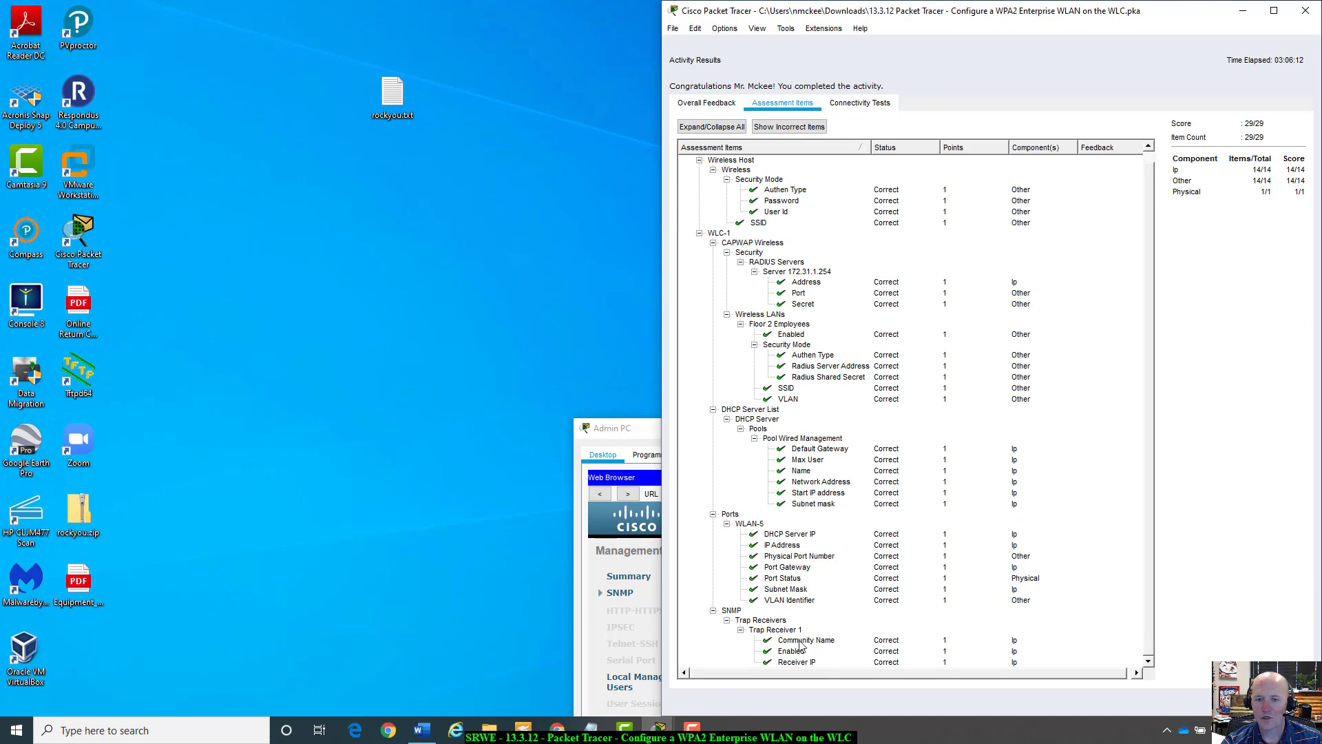
scroll(801, 645, "up", 1)
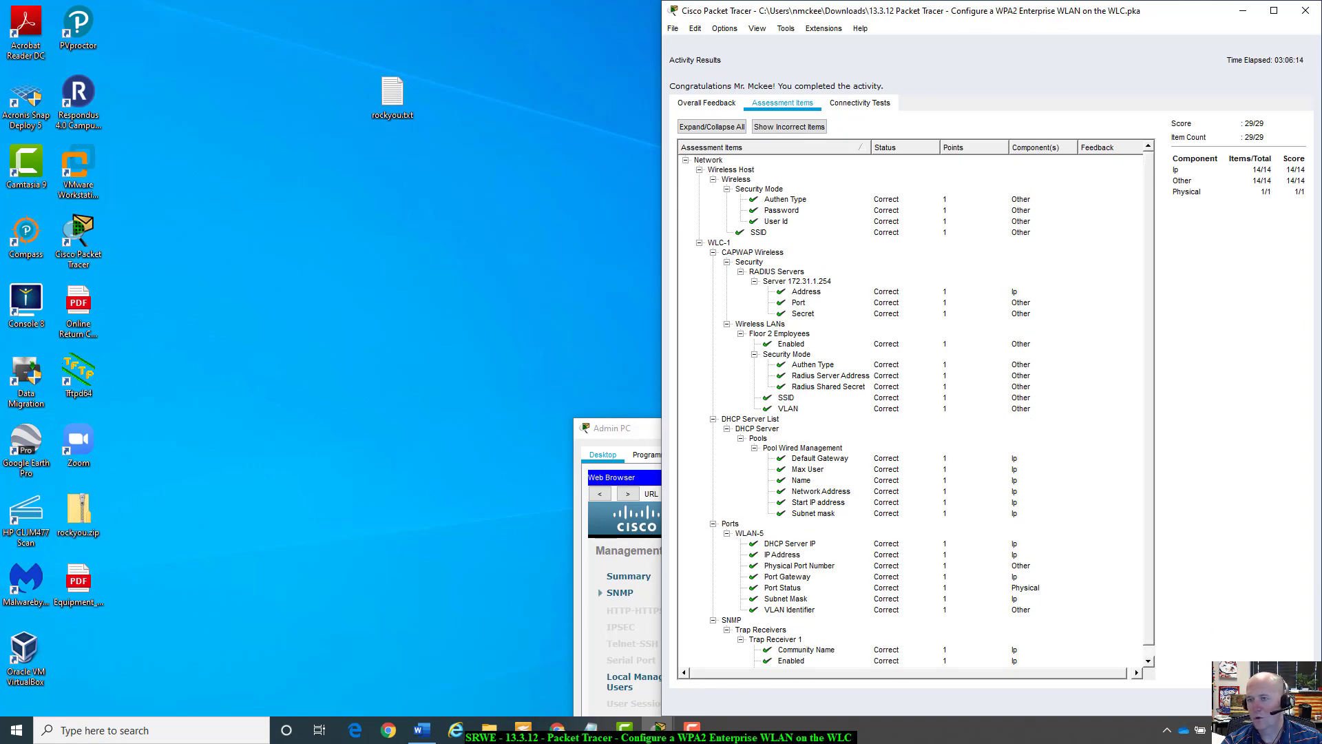
key("Escape")
left_click_drag(724, 252, 319, 20)
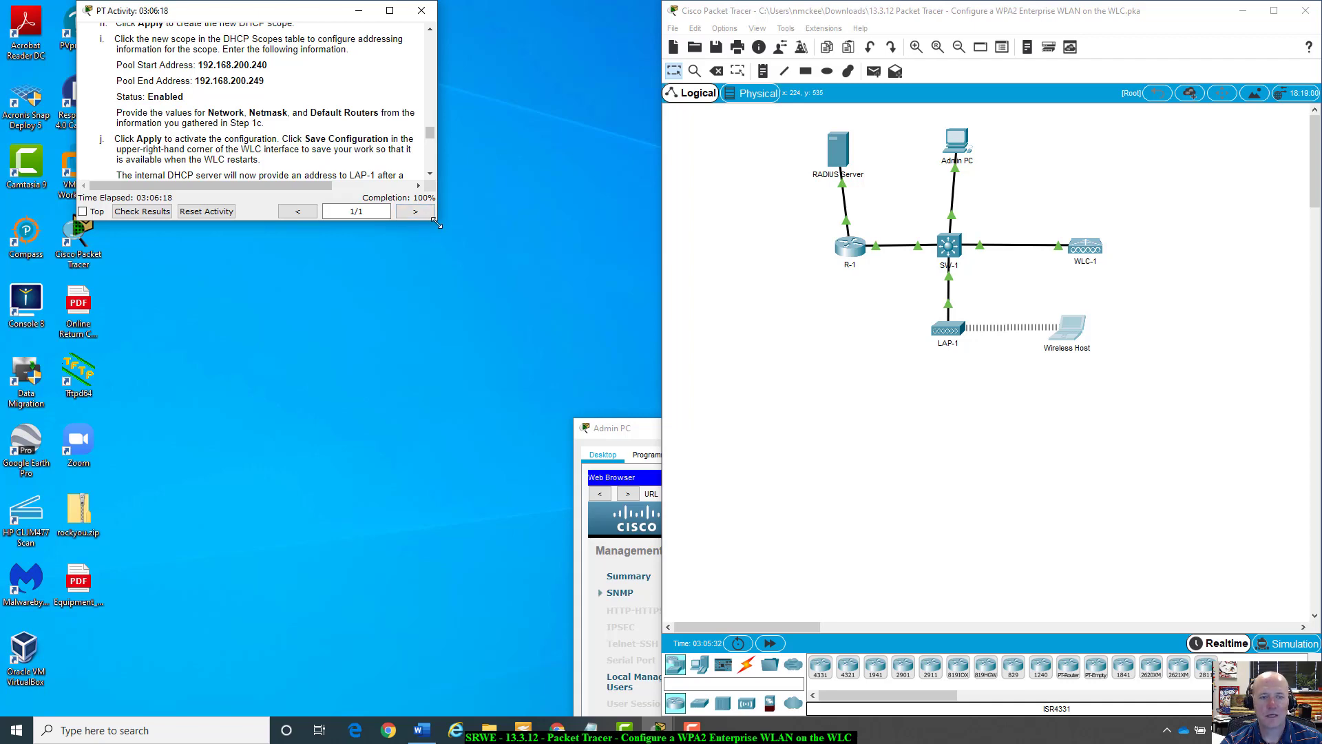
left_click_drag(437, 223, 640, 710)
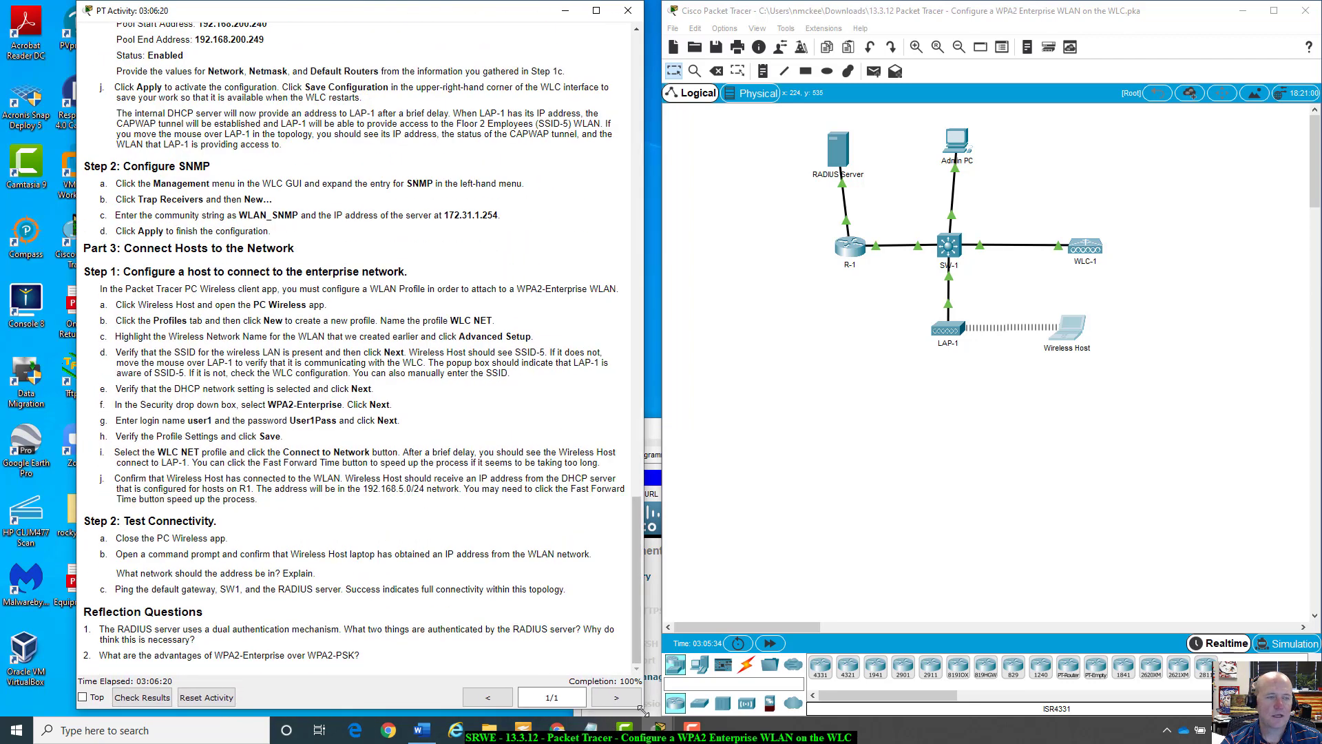